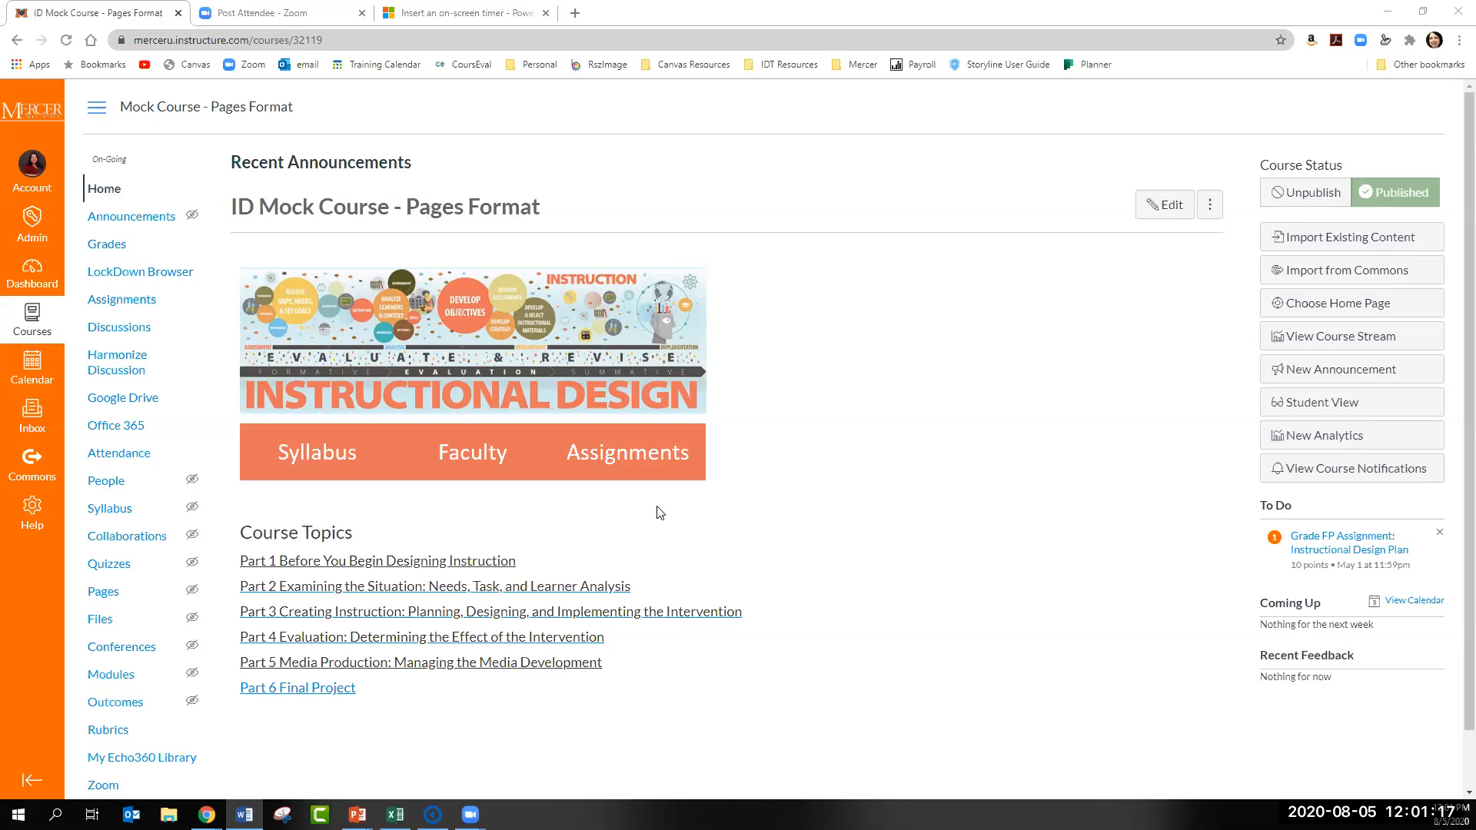
- Open Echo360 from the ID Mock Course navigation and show its media library
scroll(655, 514, down, 1)
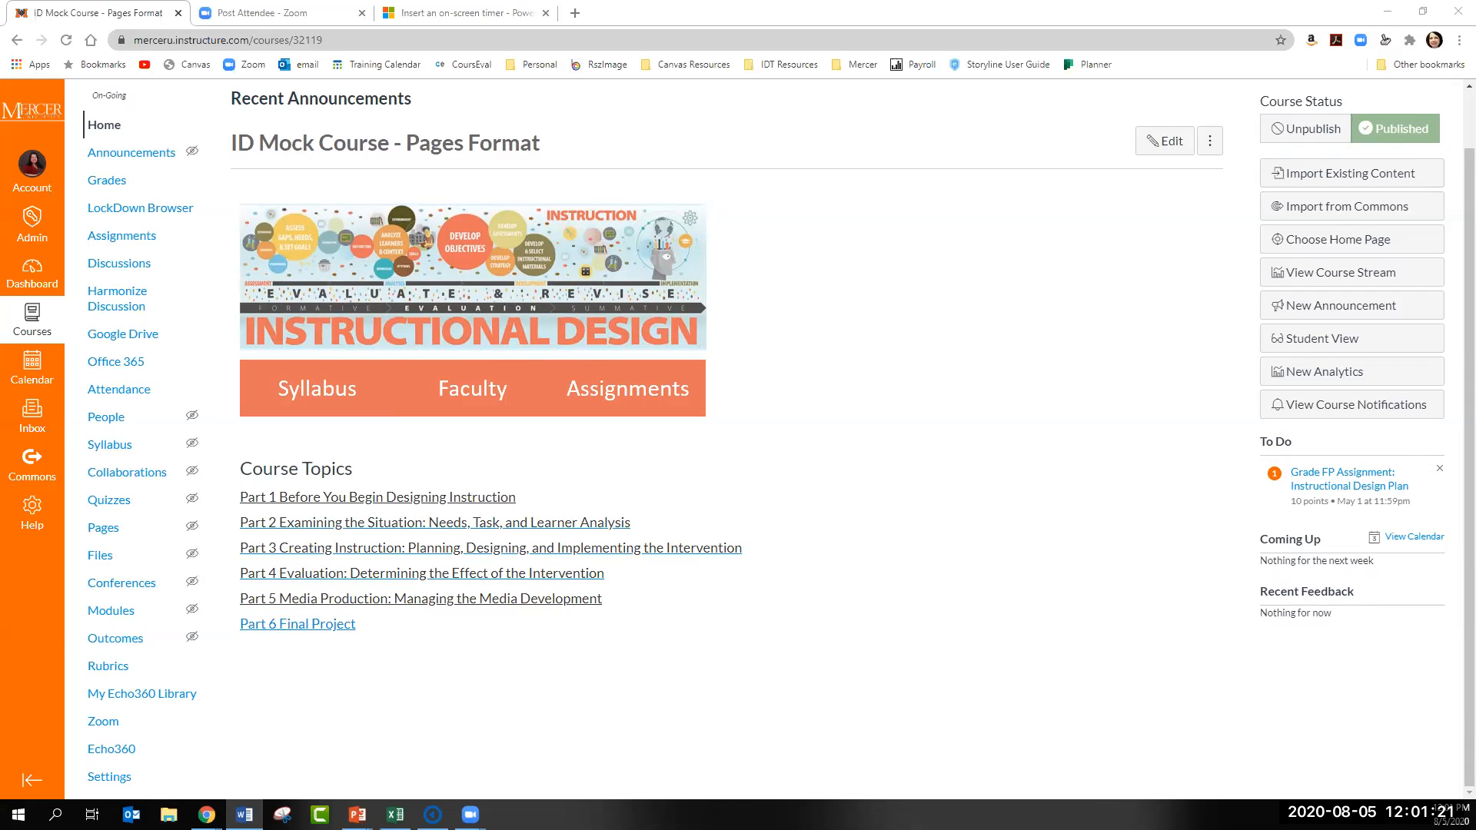
click(108, 756)
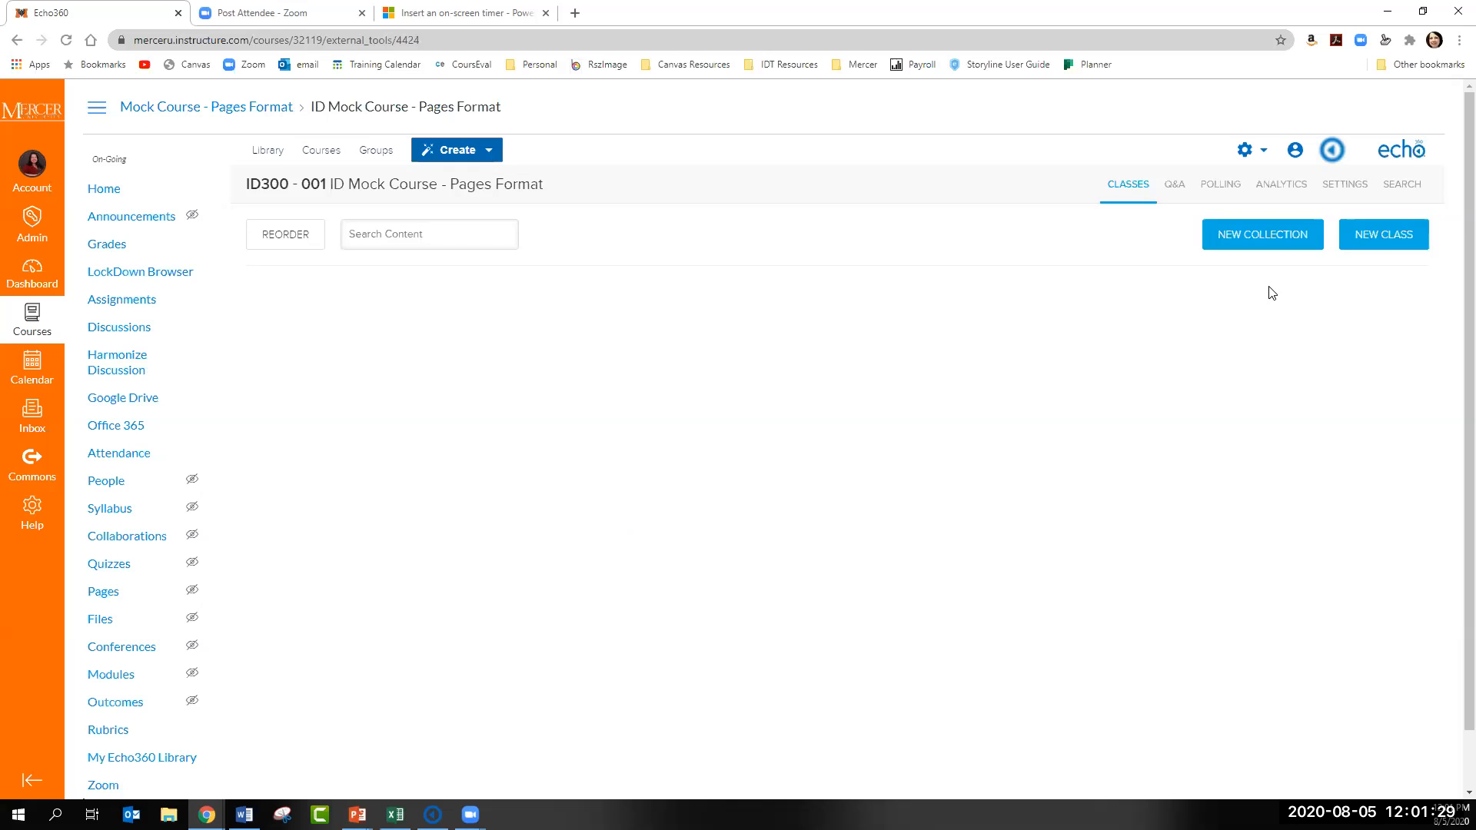
click(268, 151)
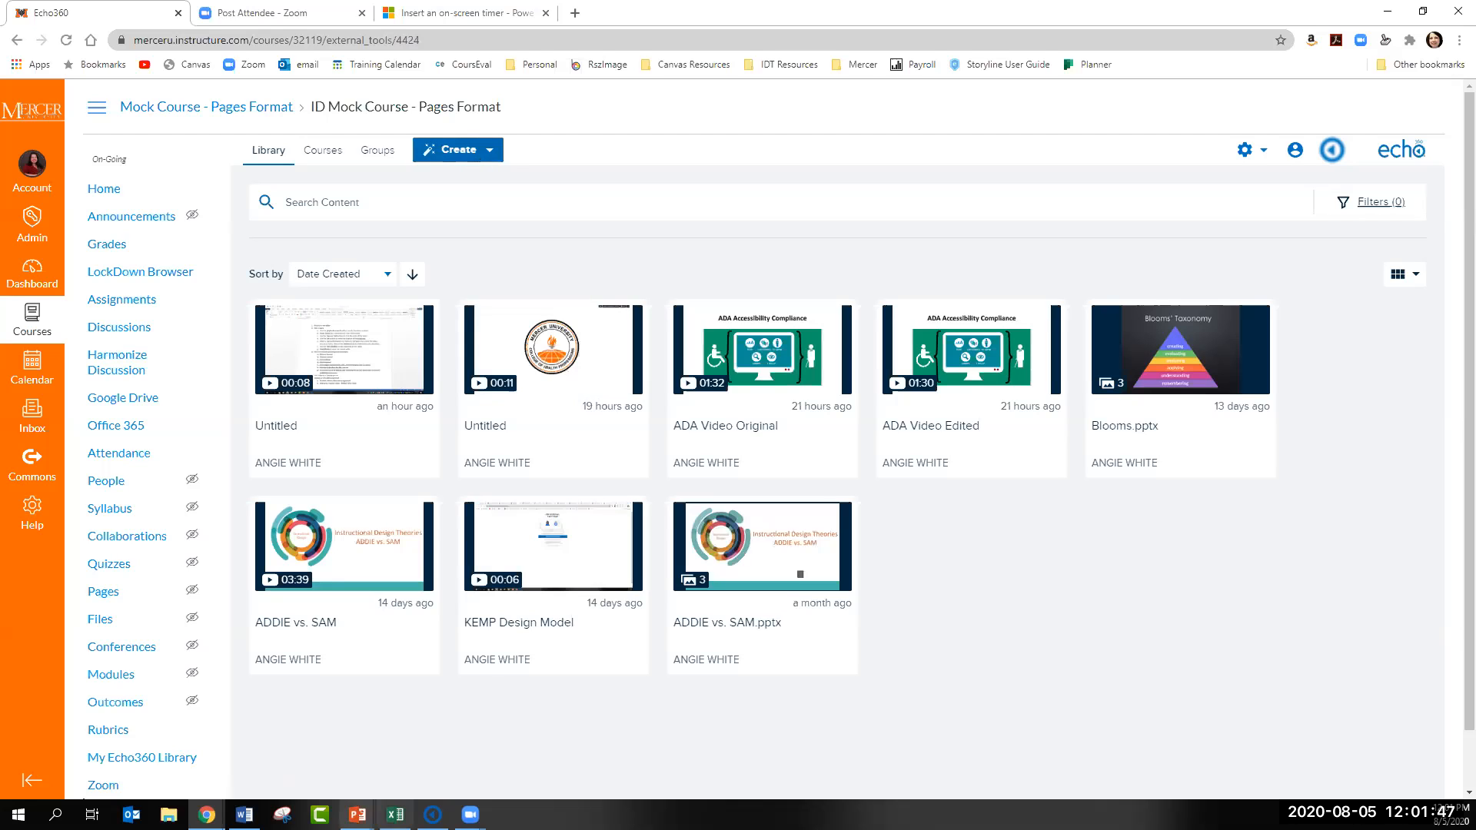
- Create a new capture, allow Echo360 Capture to launch, and resume its preview
mouse_move(357, 815)
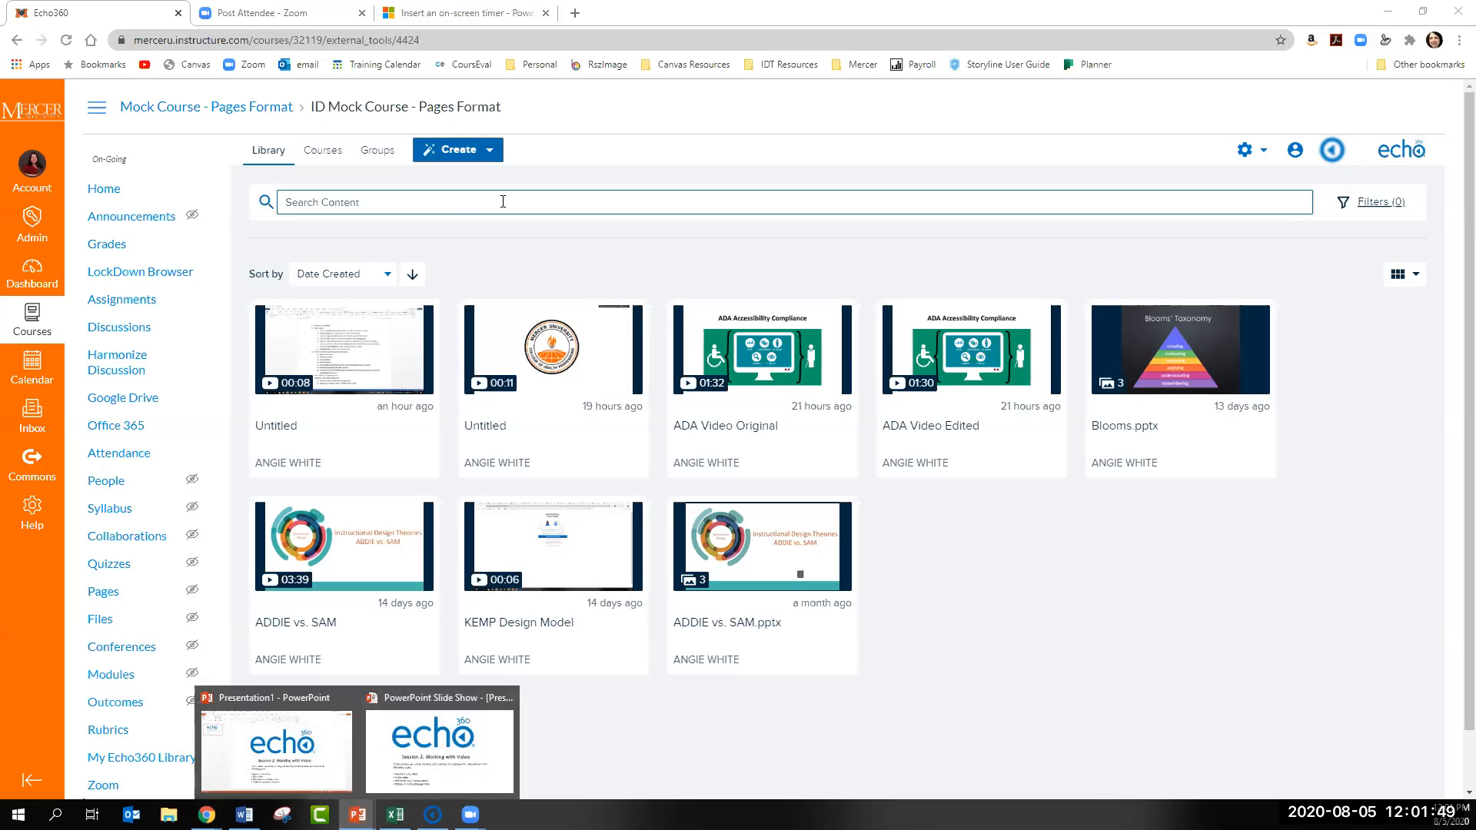
click(487, 150)
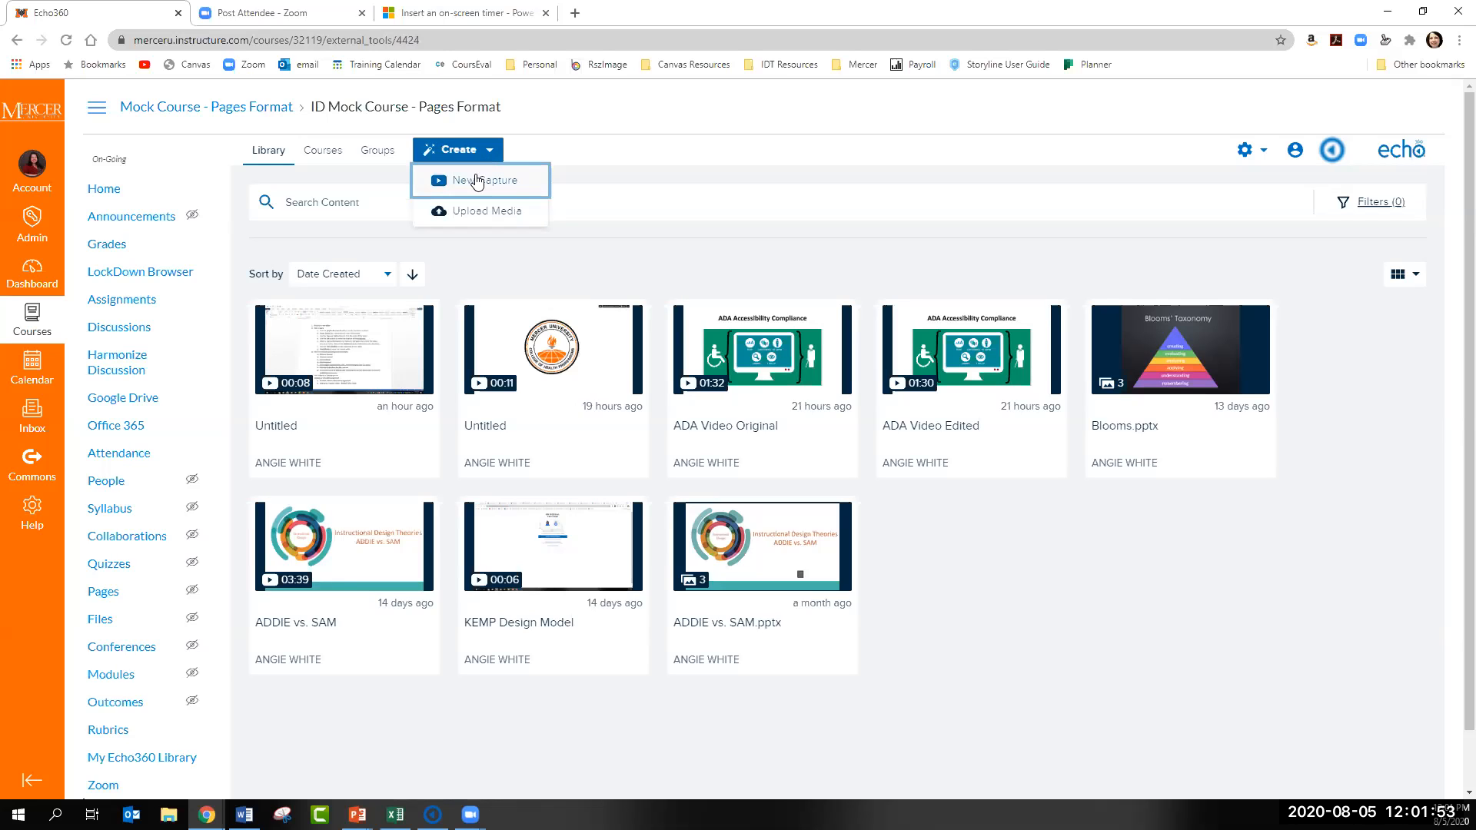
click(477, 180)
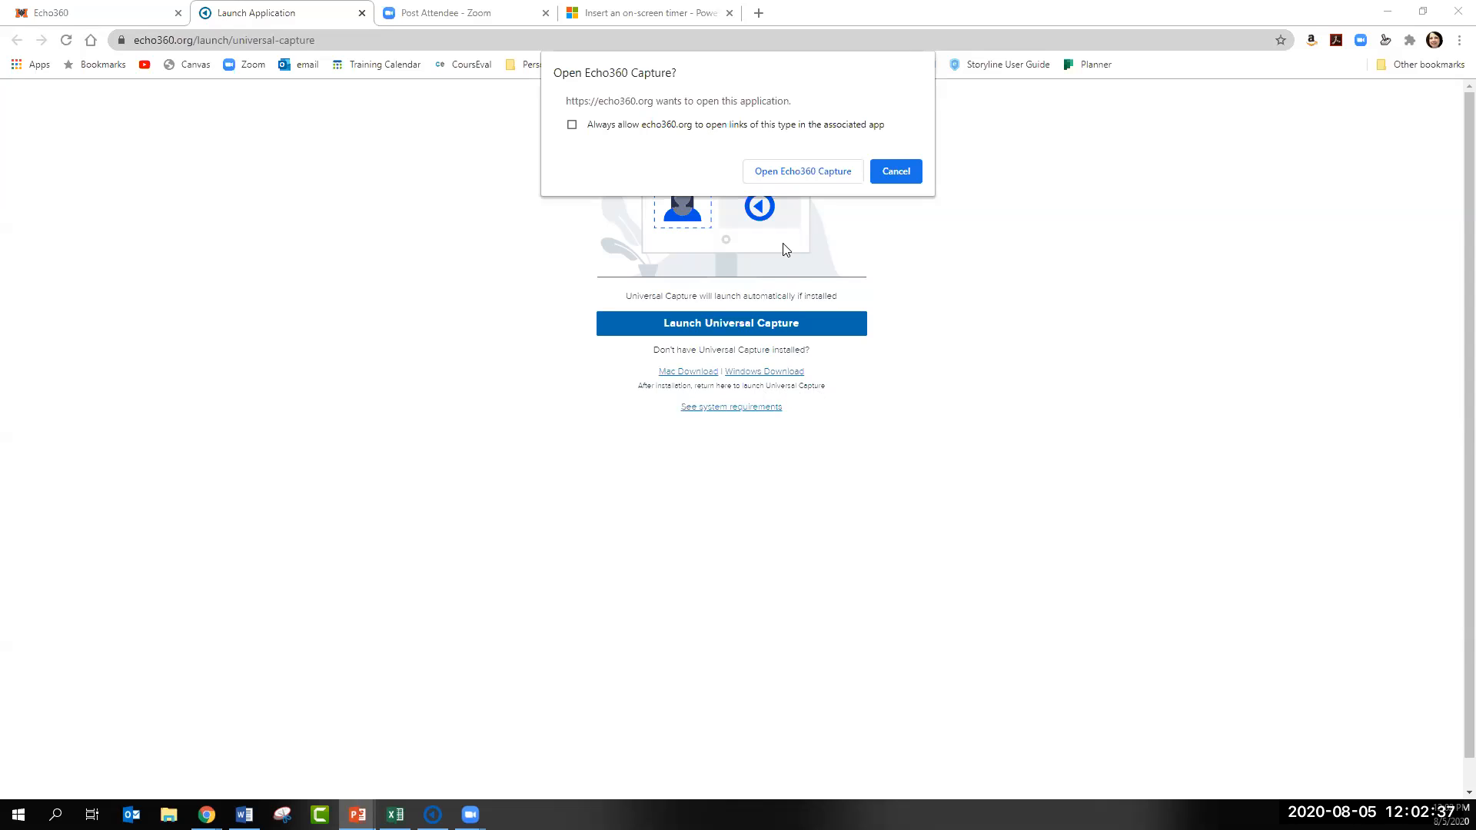
click(777, 174)
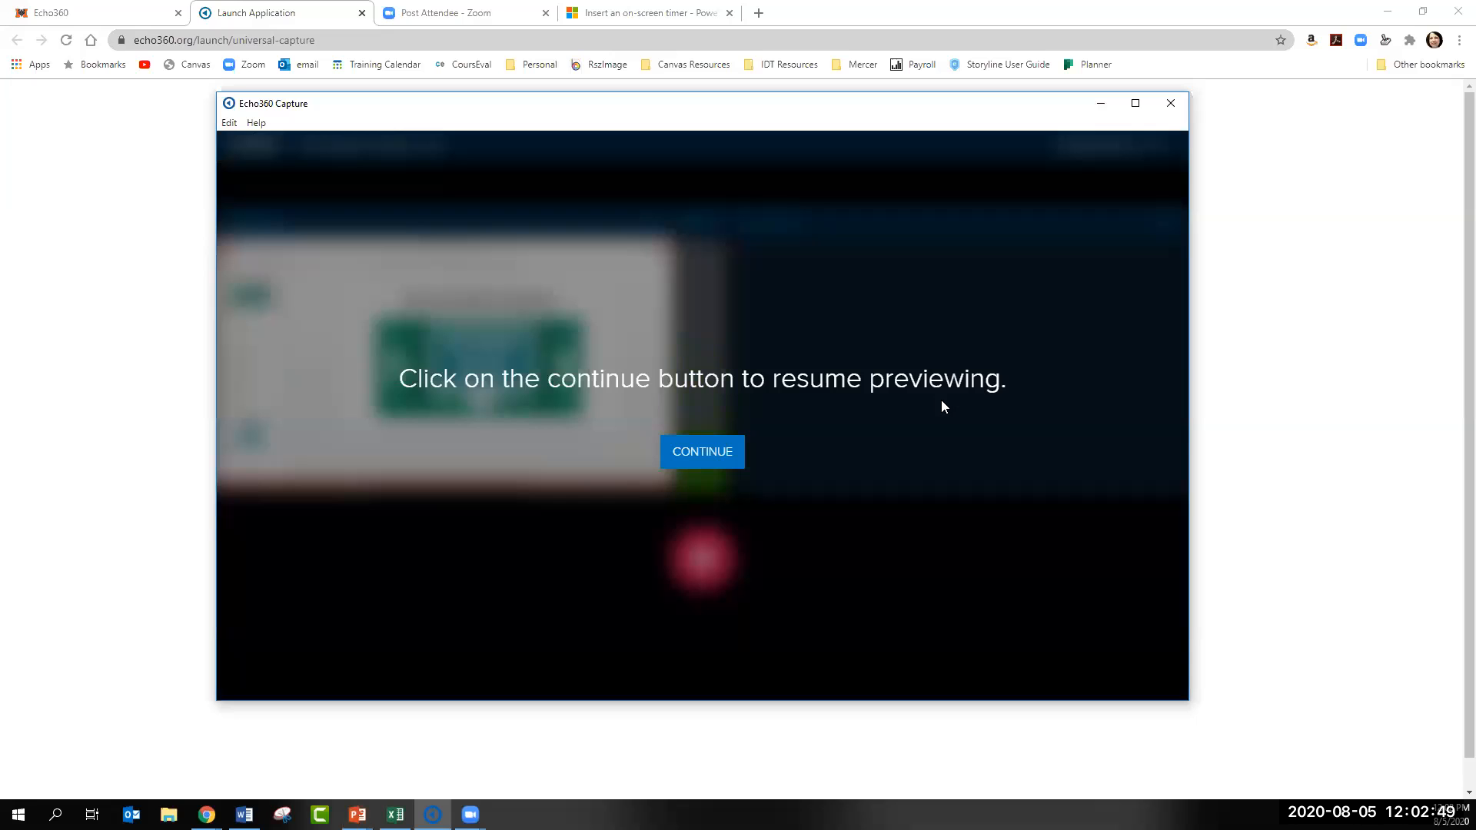
click(722, 456)
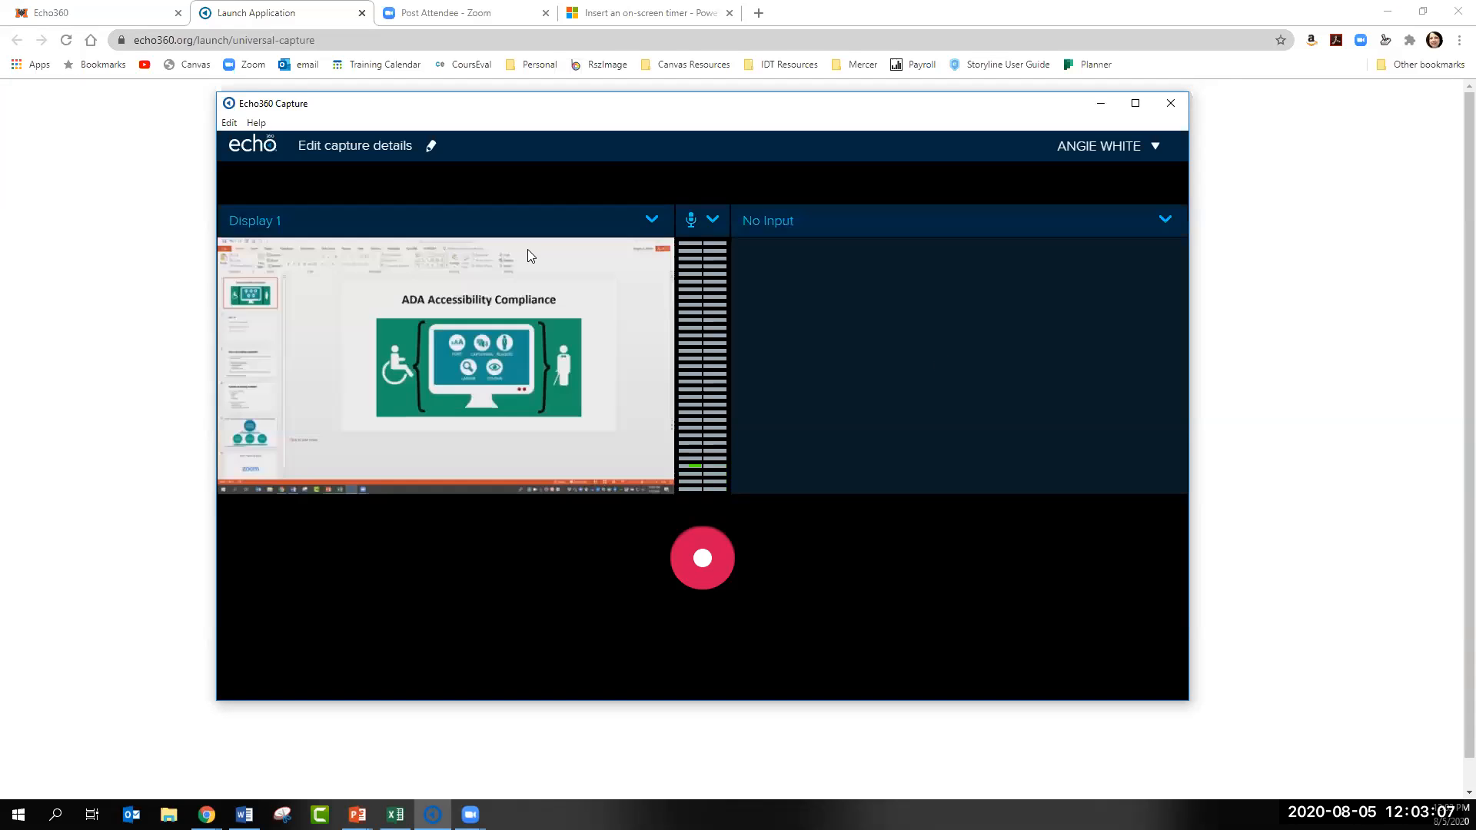
- Check the first video source options, keep Display 1, and start the ADA Accessibility Compliance slide show
click(652, 221)
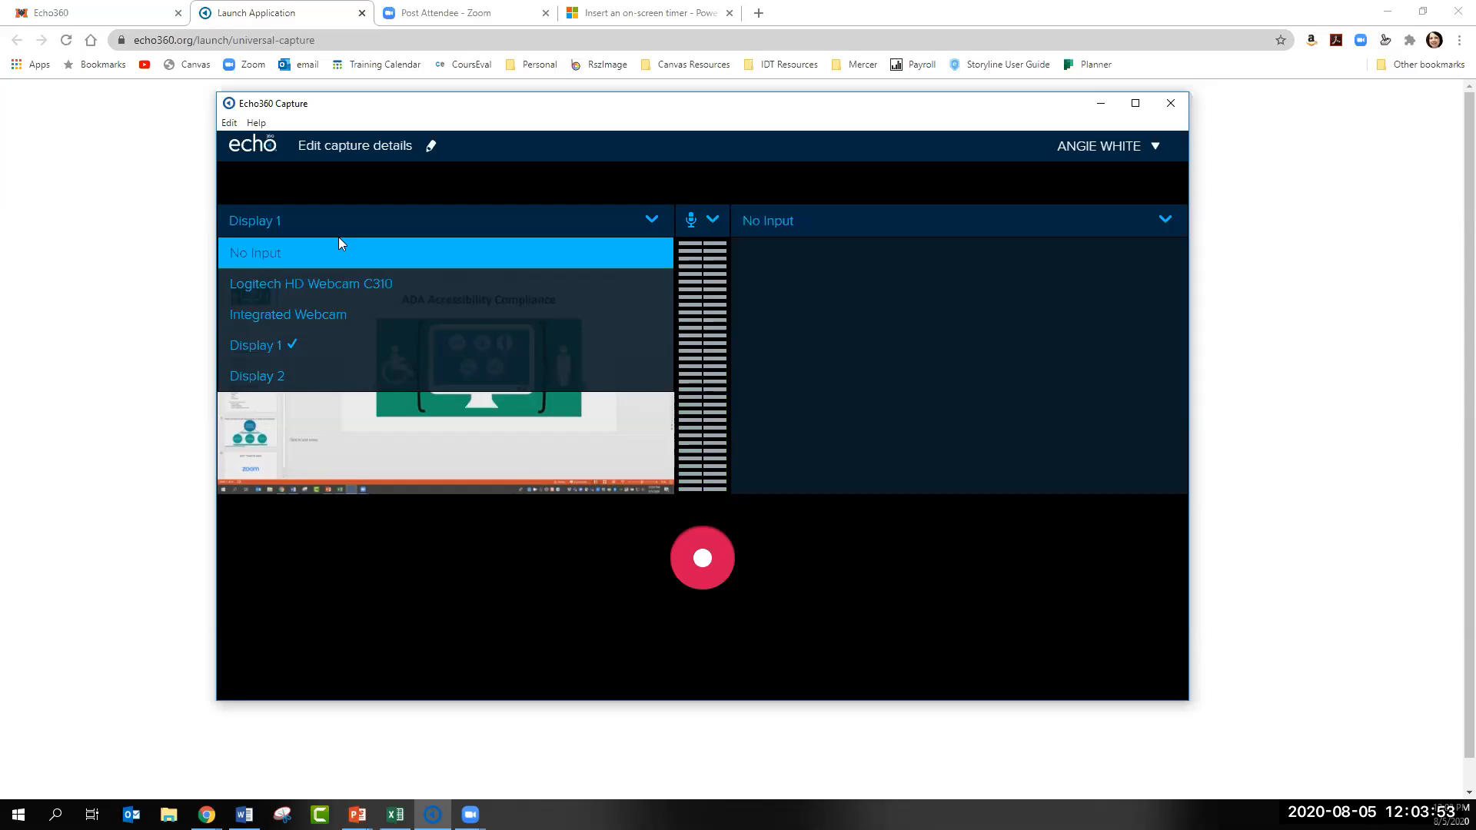
click(288, 221)
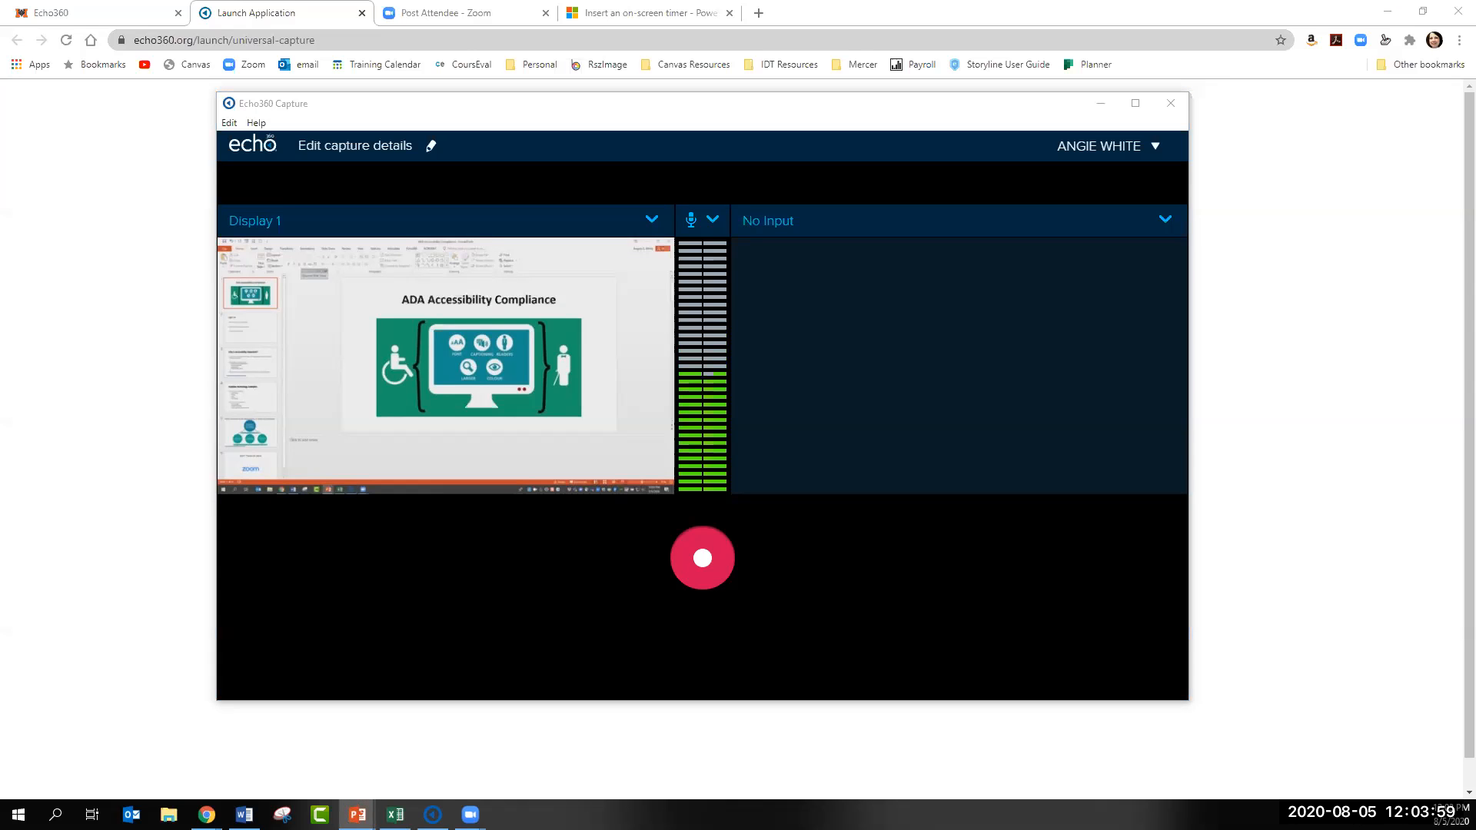
key(F5)
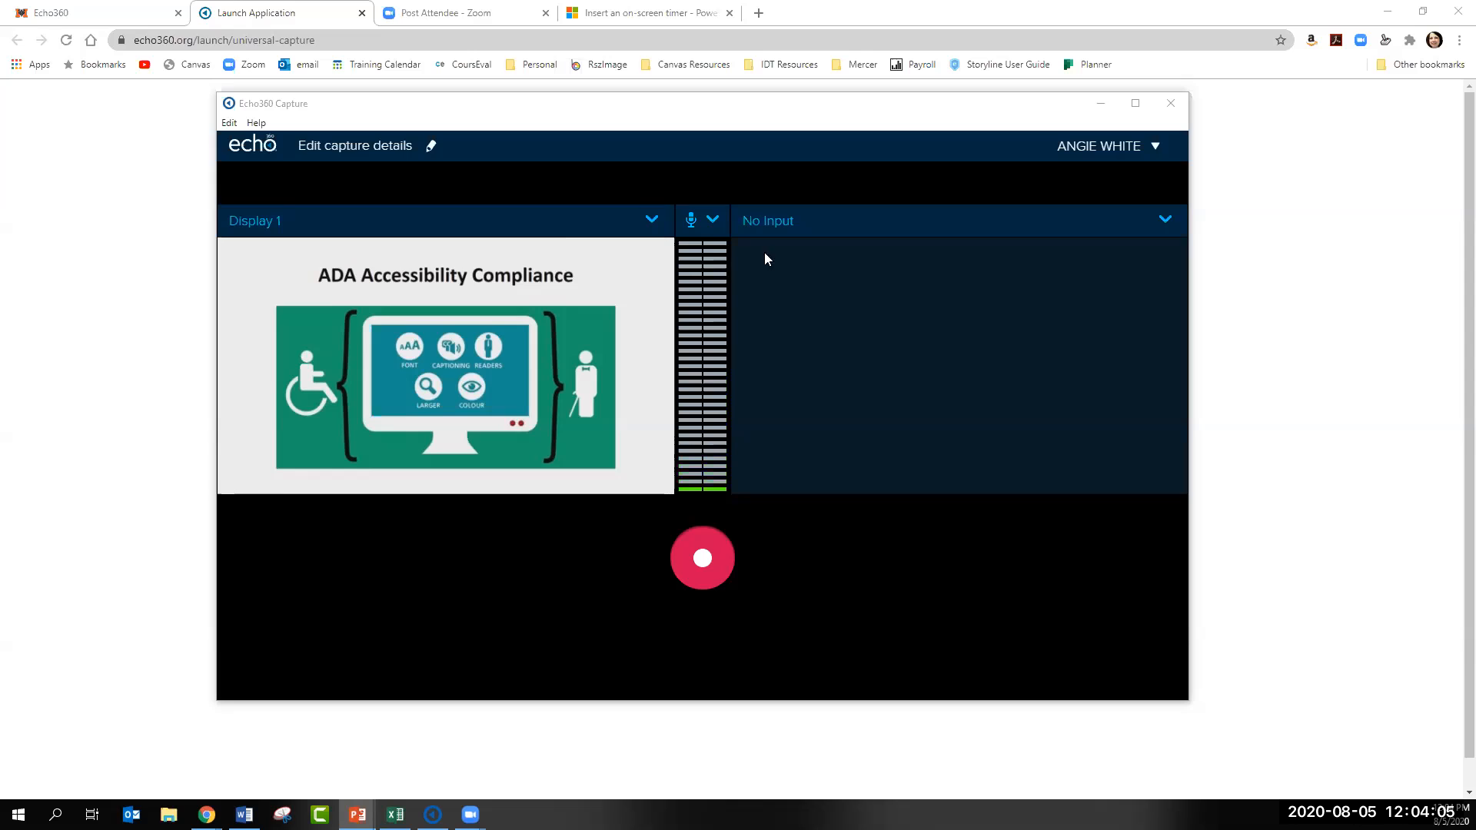
- Try the Logitech HD Webcam C310 as the second video source and return that source to No Input
click(1166, 220)
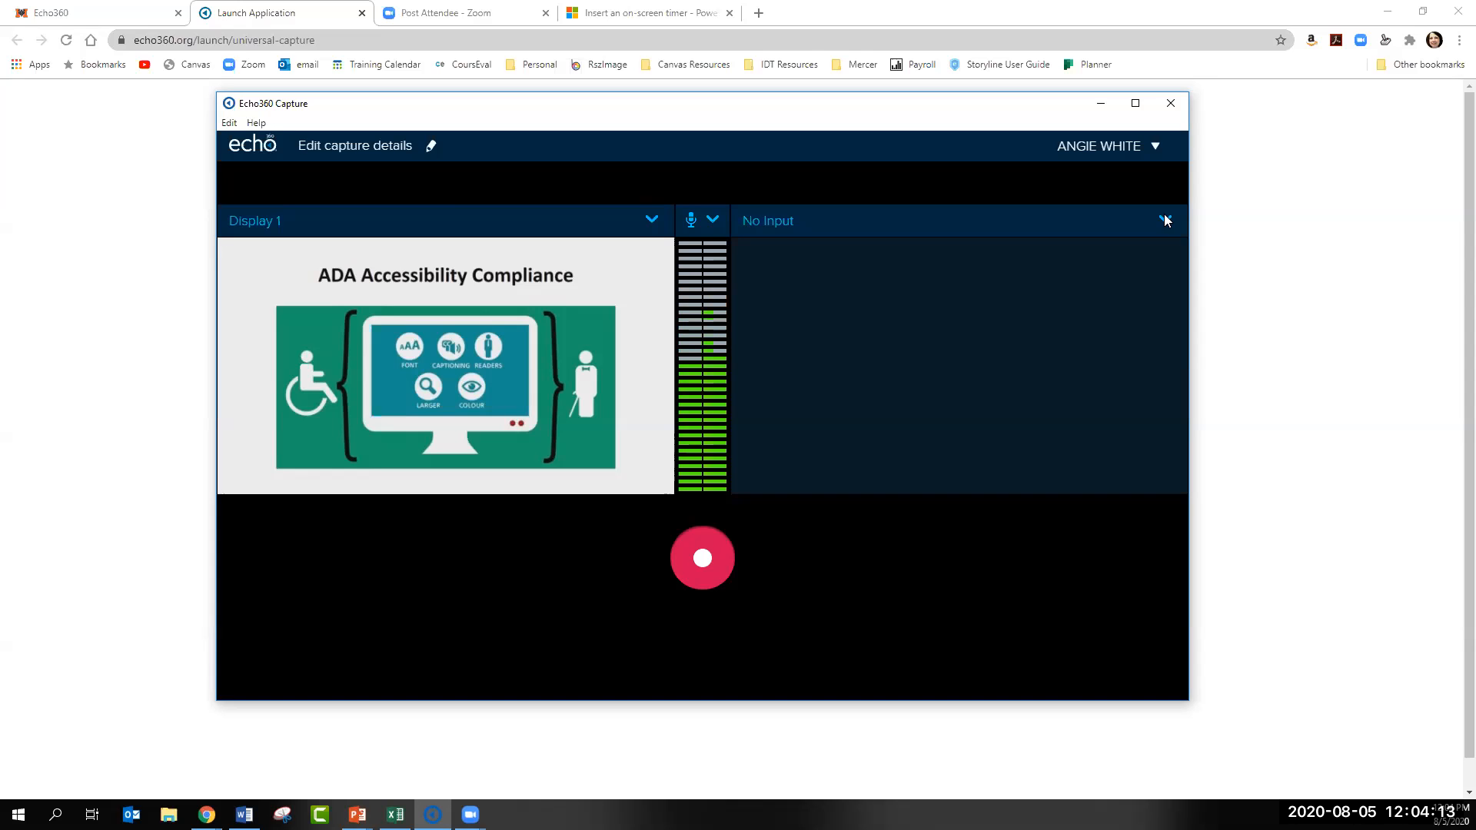
click(1165, 221)
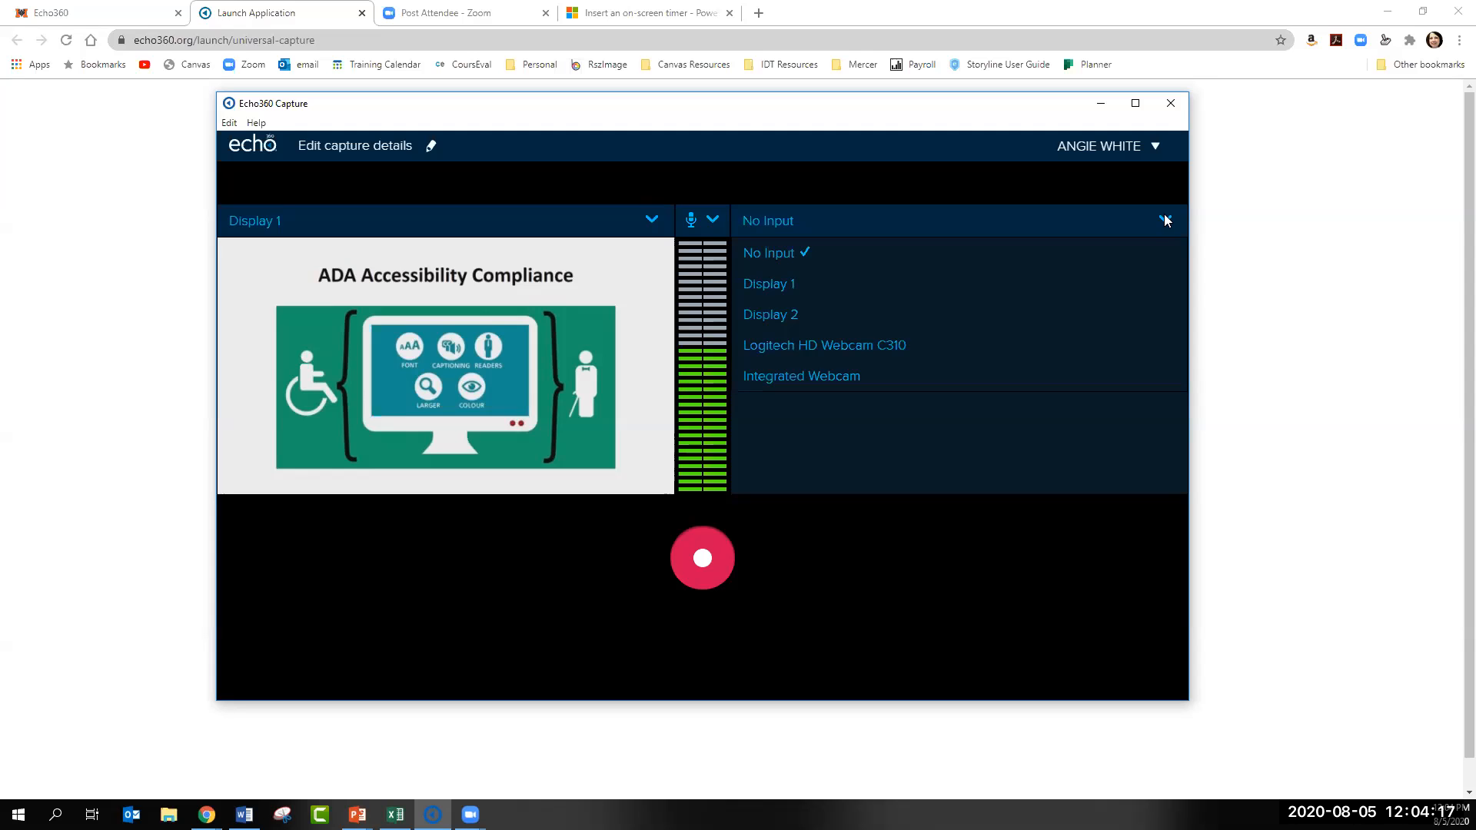
click(841, 343)
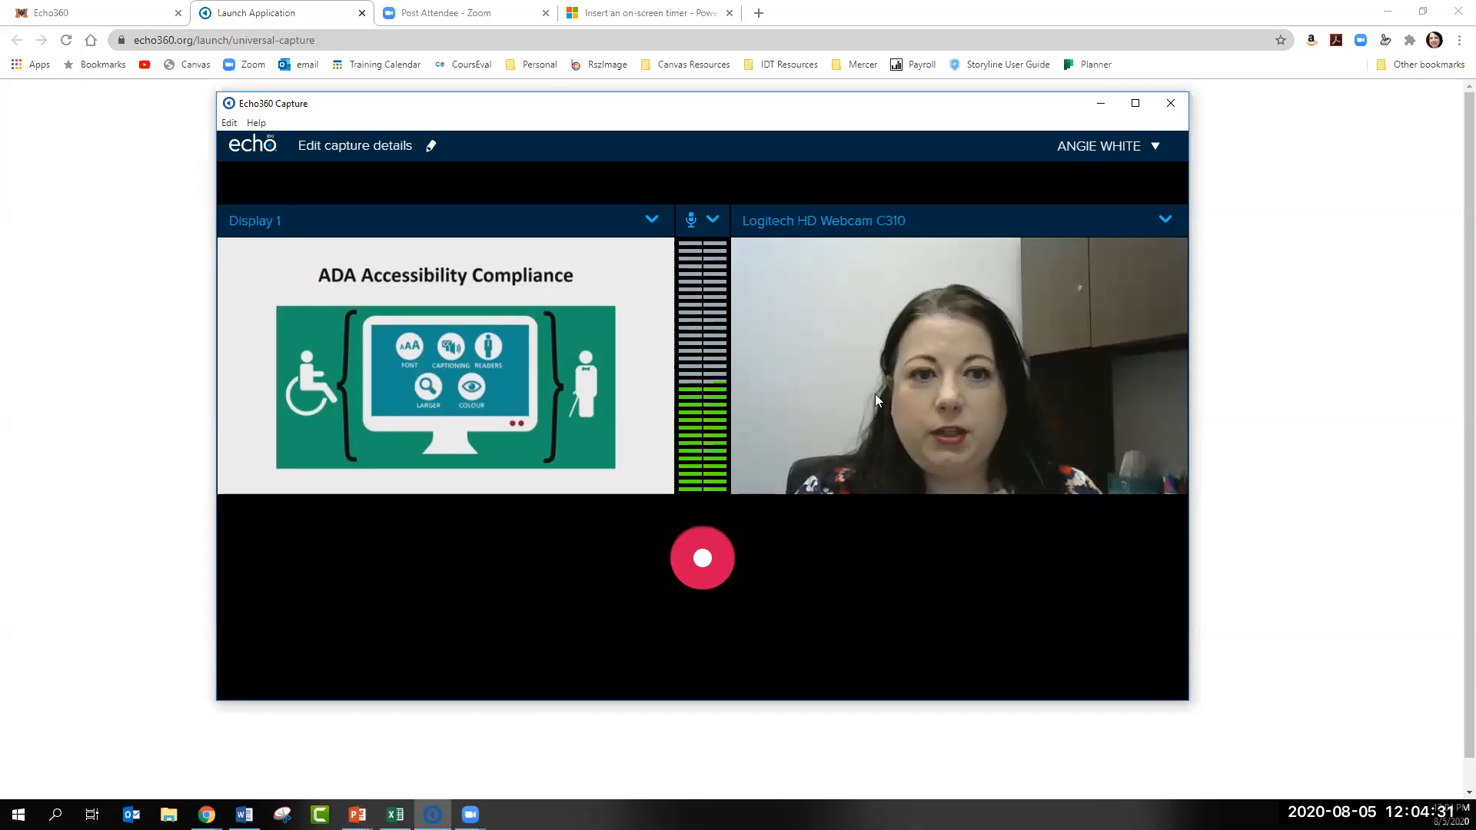
click(961, 224)
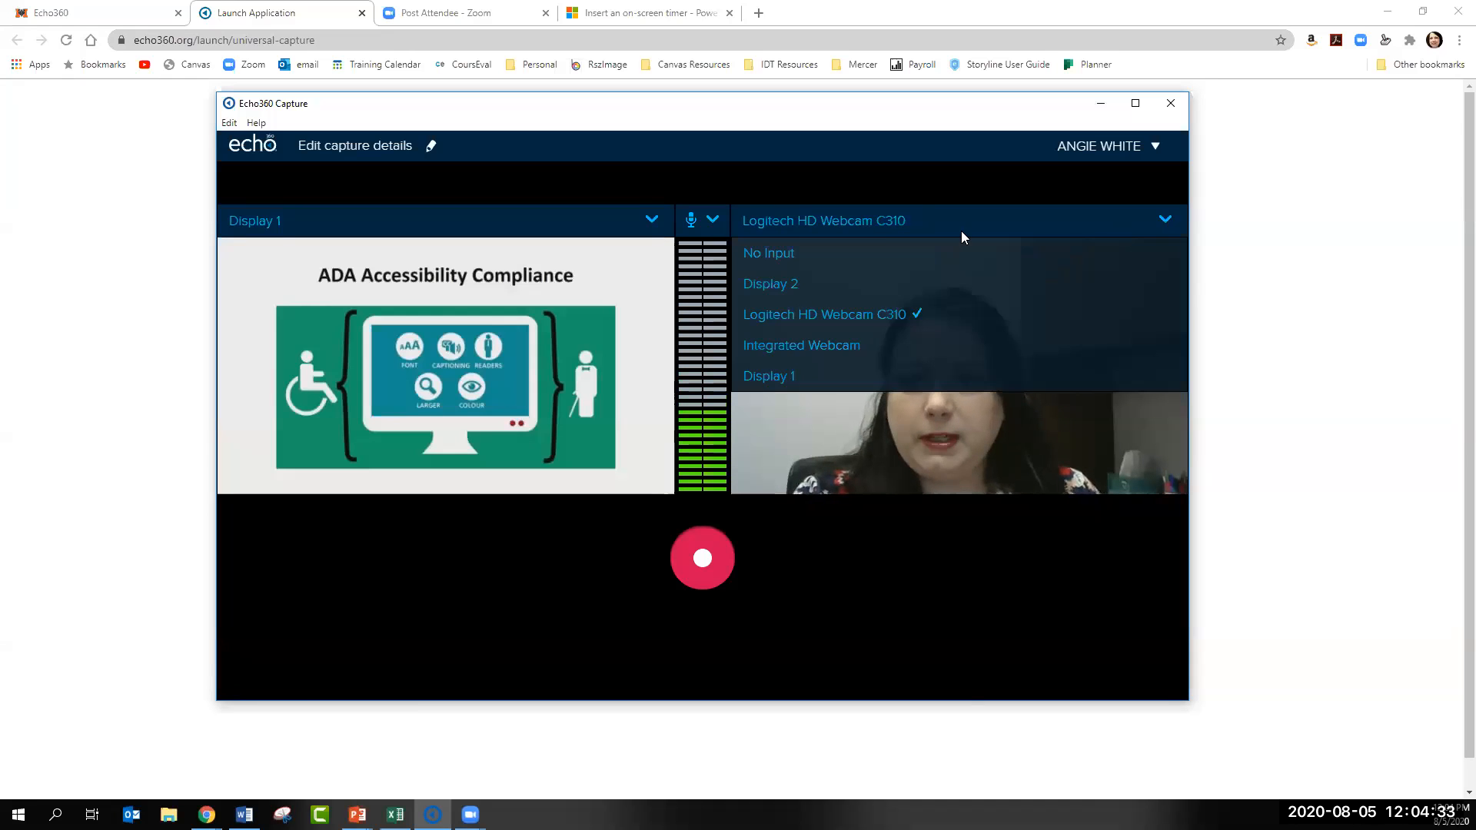
click(786, 252)
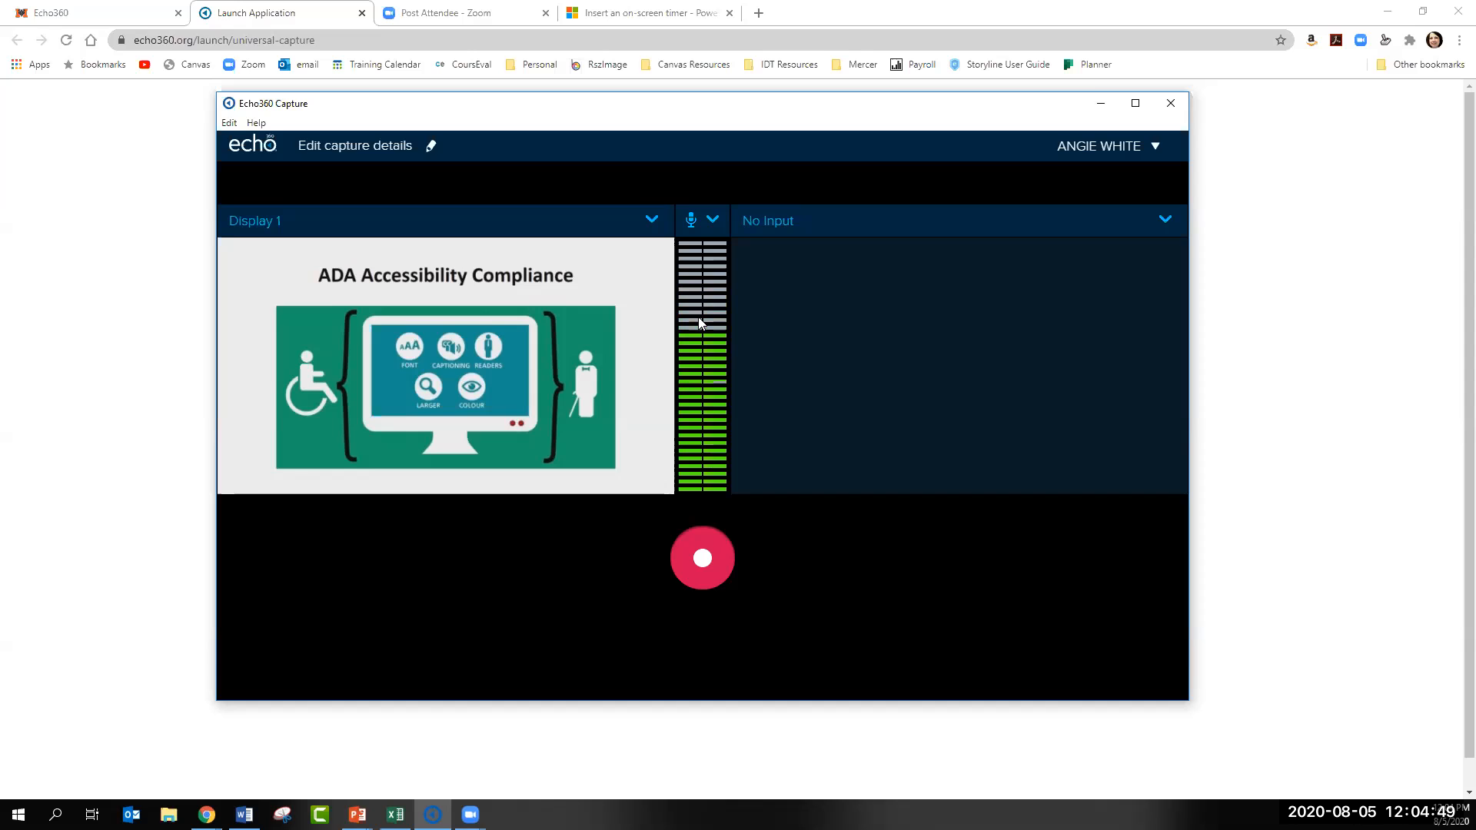
- Review the available microphones and the source options for the first video input without changing either selection
click(714, 221)
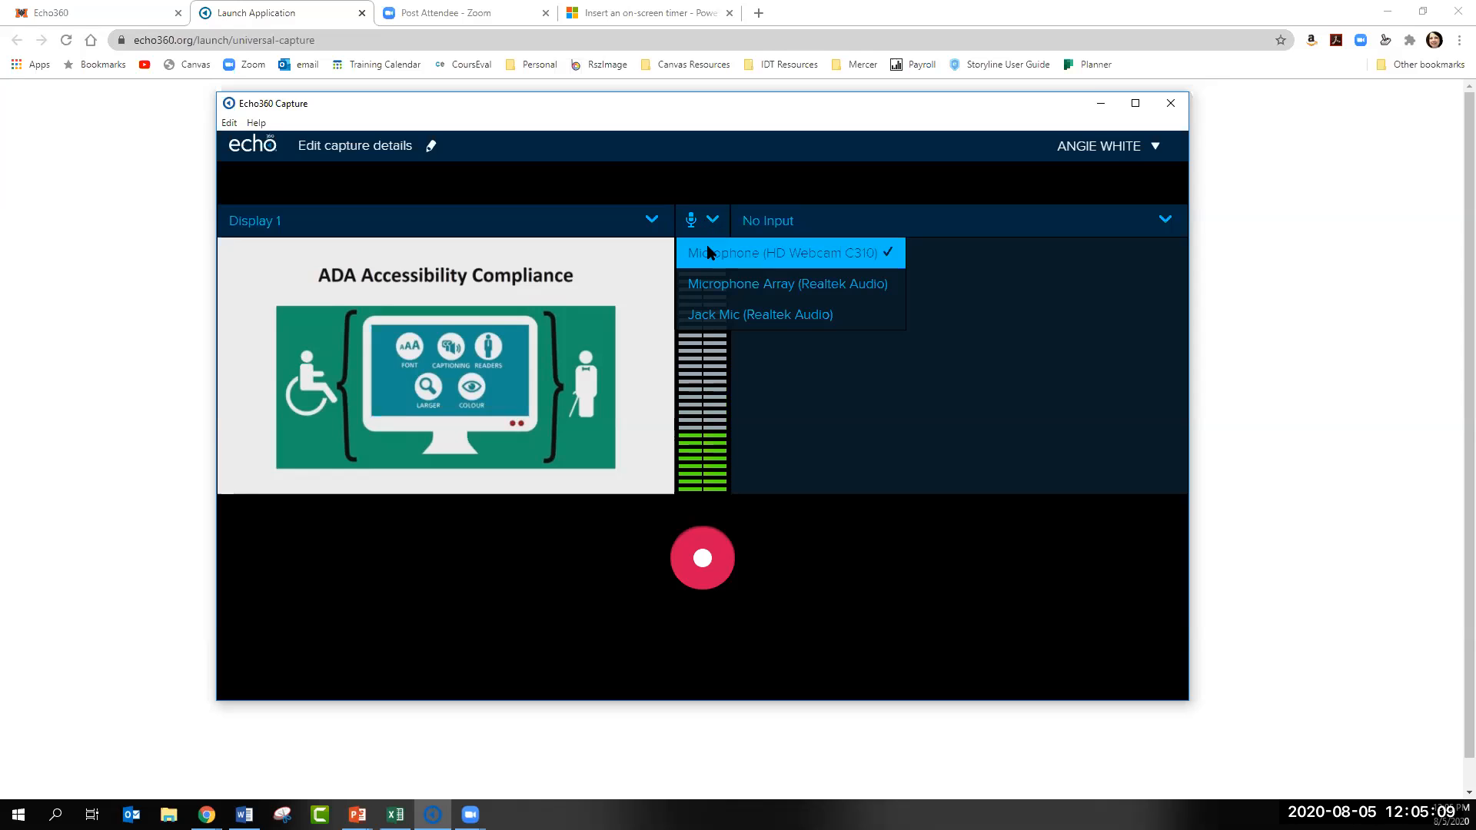
click(710, 222)
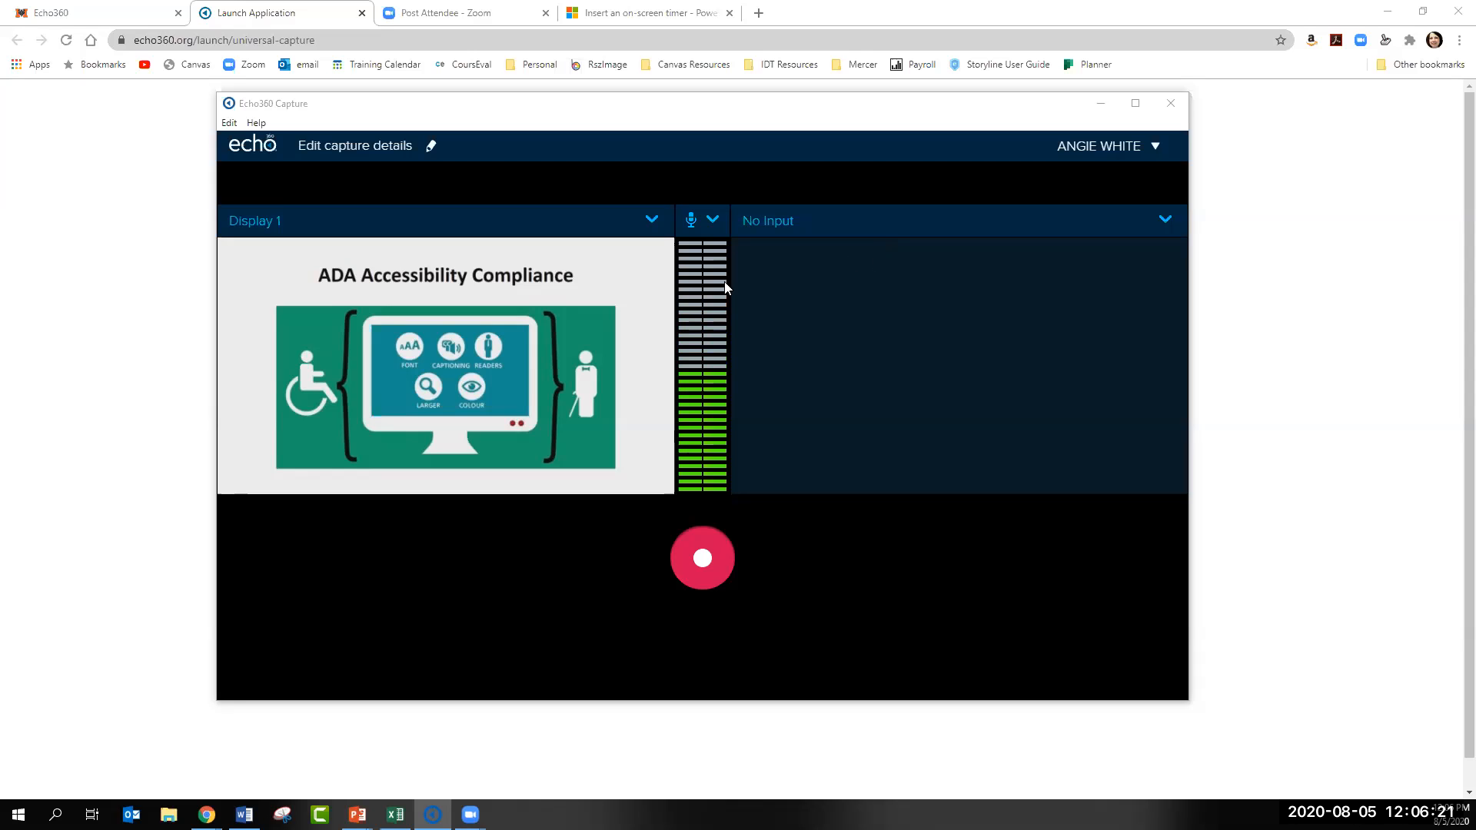
click(652, 219)
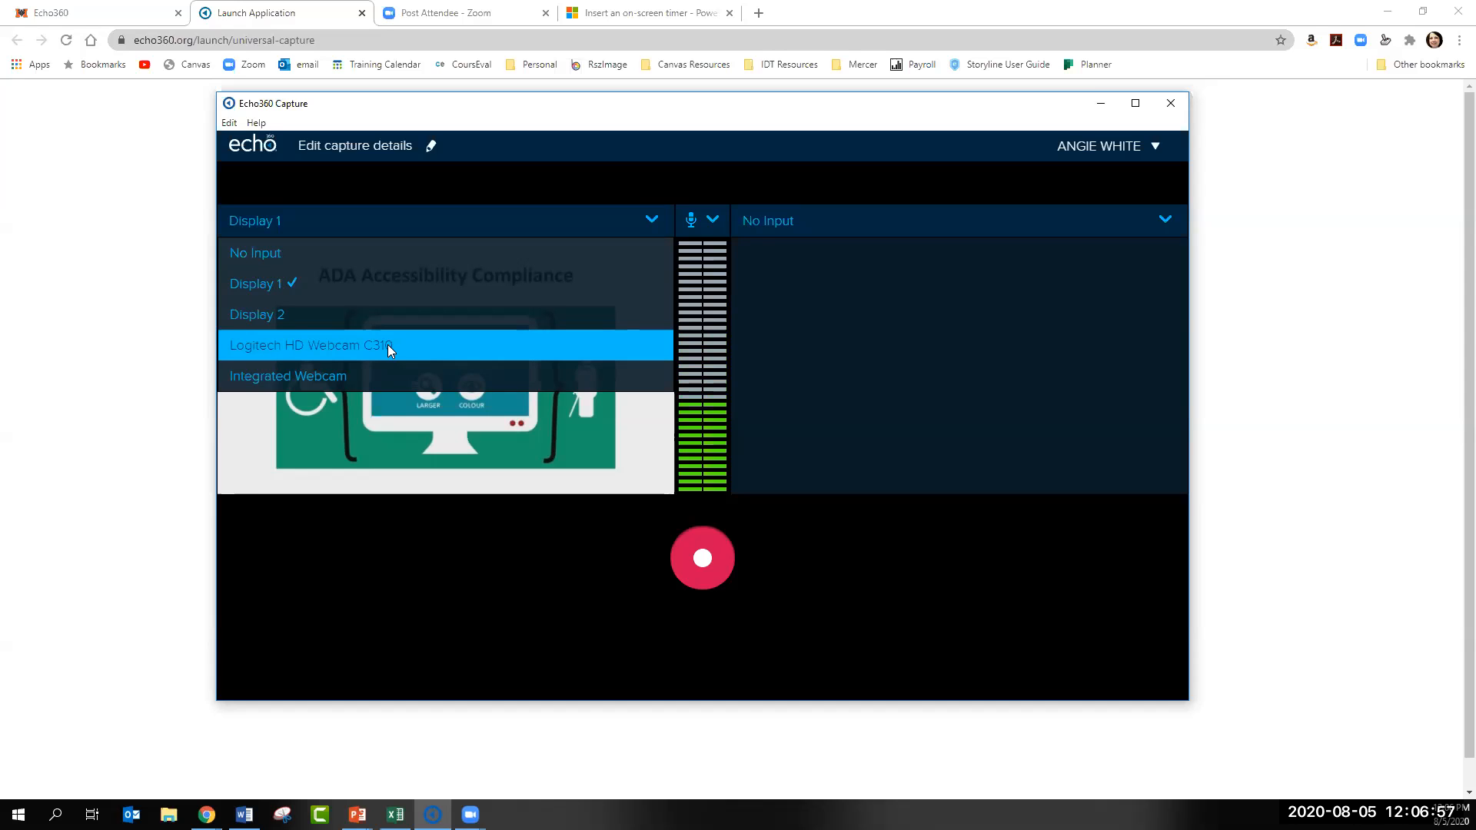
click(437, 220)
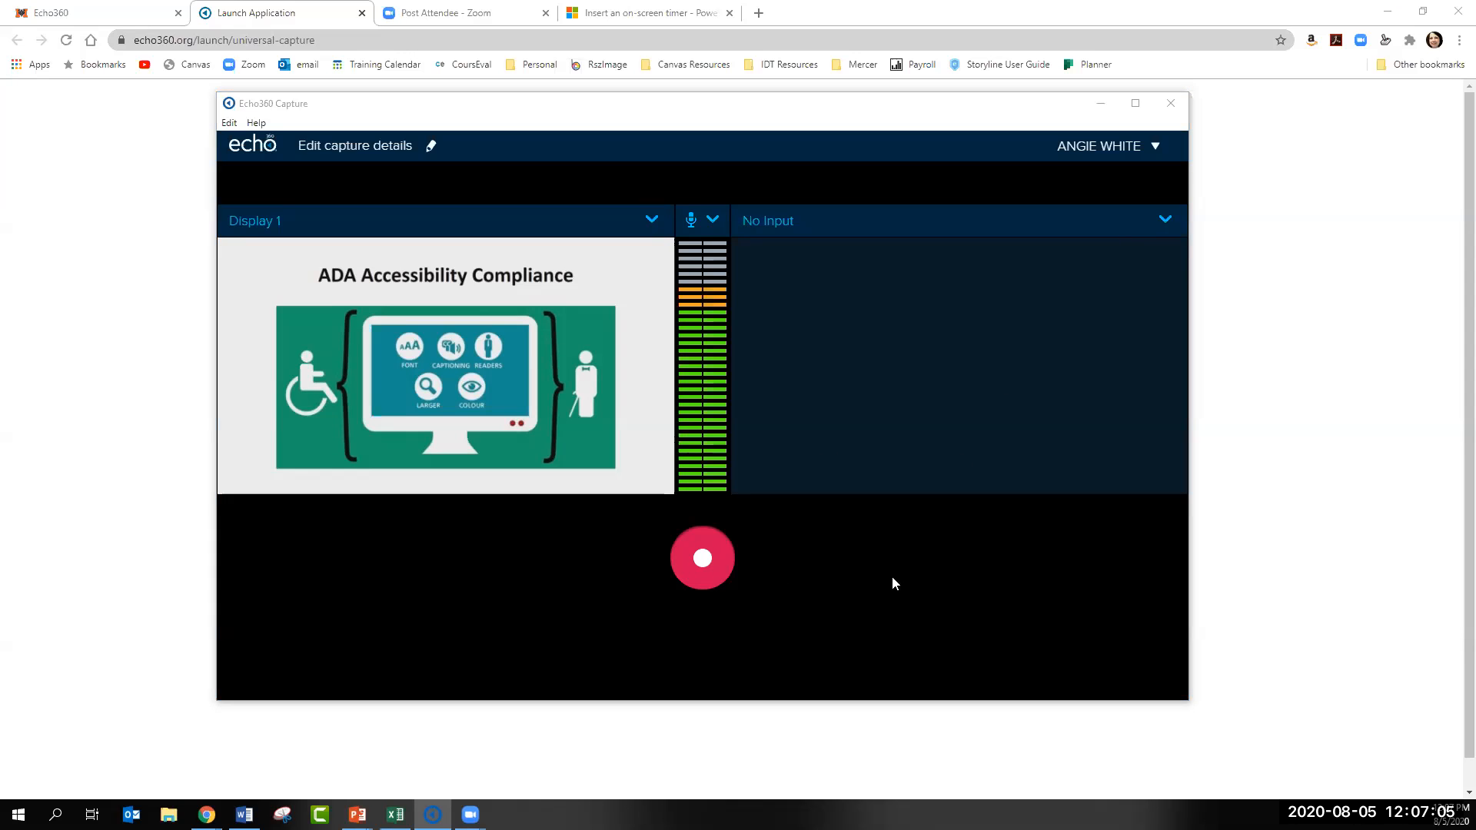
- Start recording the capture and advance the presentation to the Zoom Transcript Demo slide
click(683, 577)
click(682, 577)
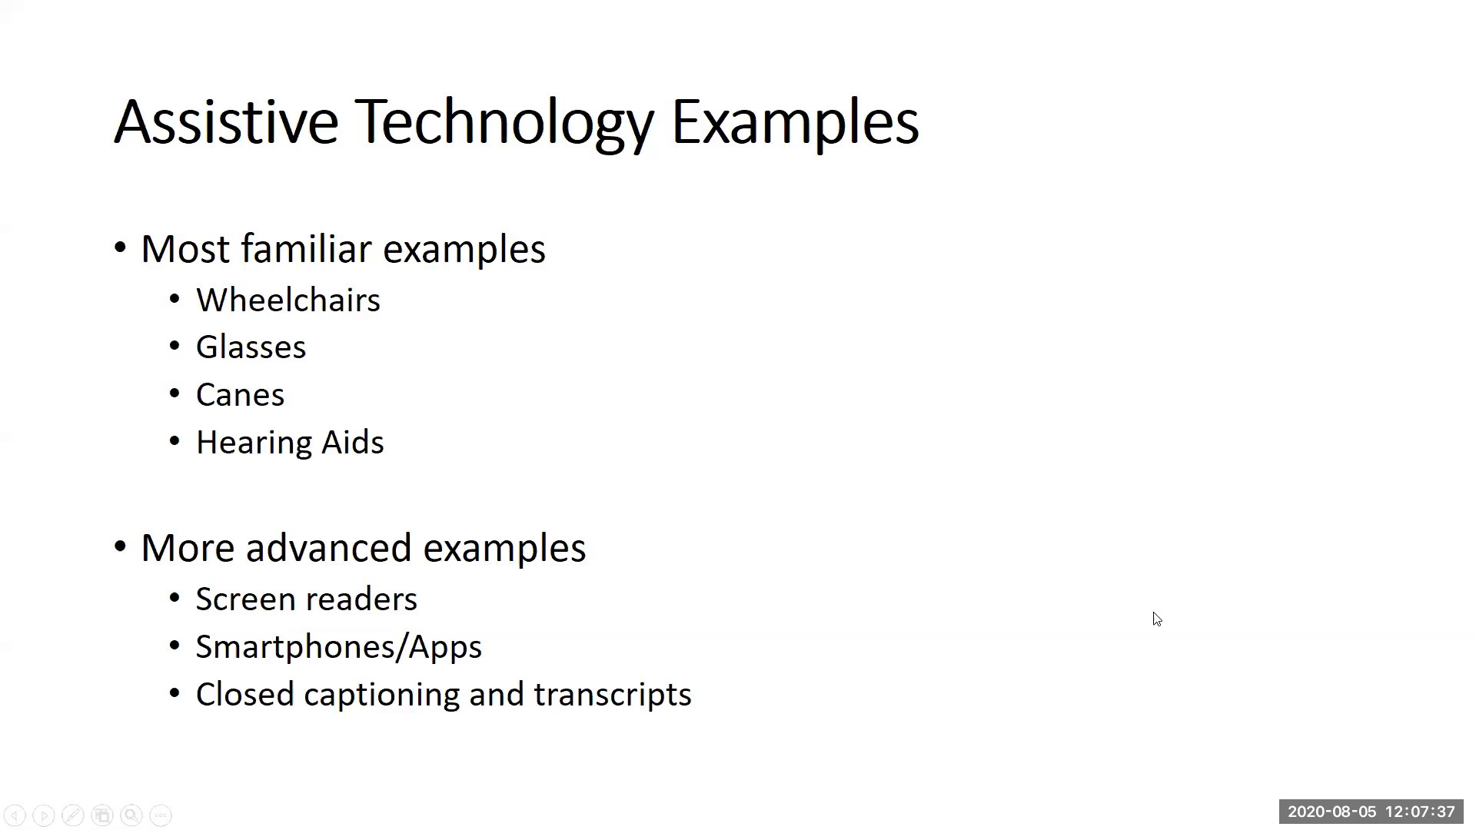
key(Right)
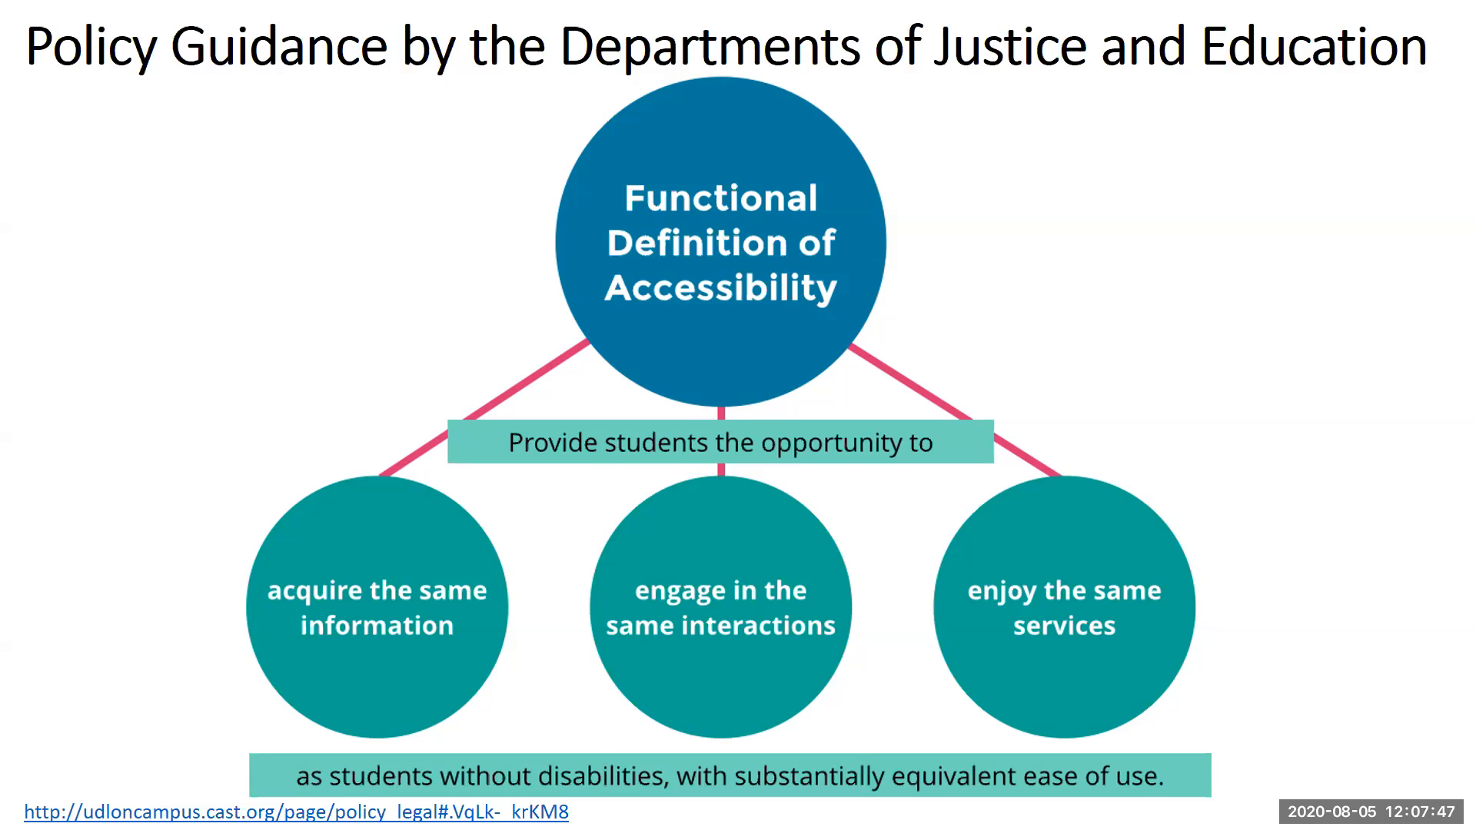
key(Right)
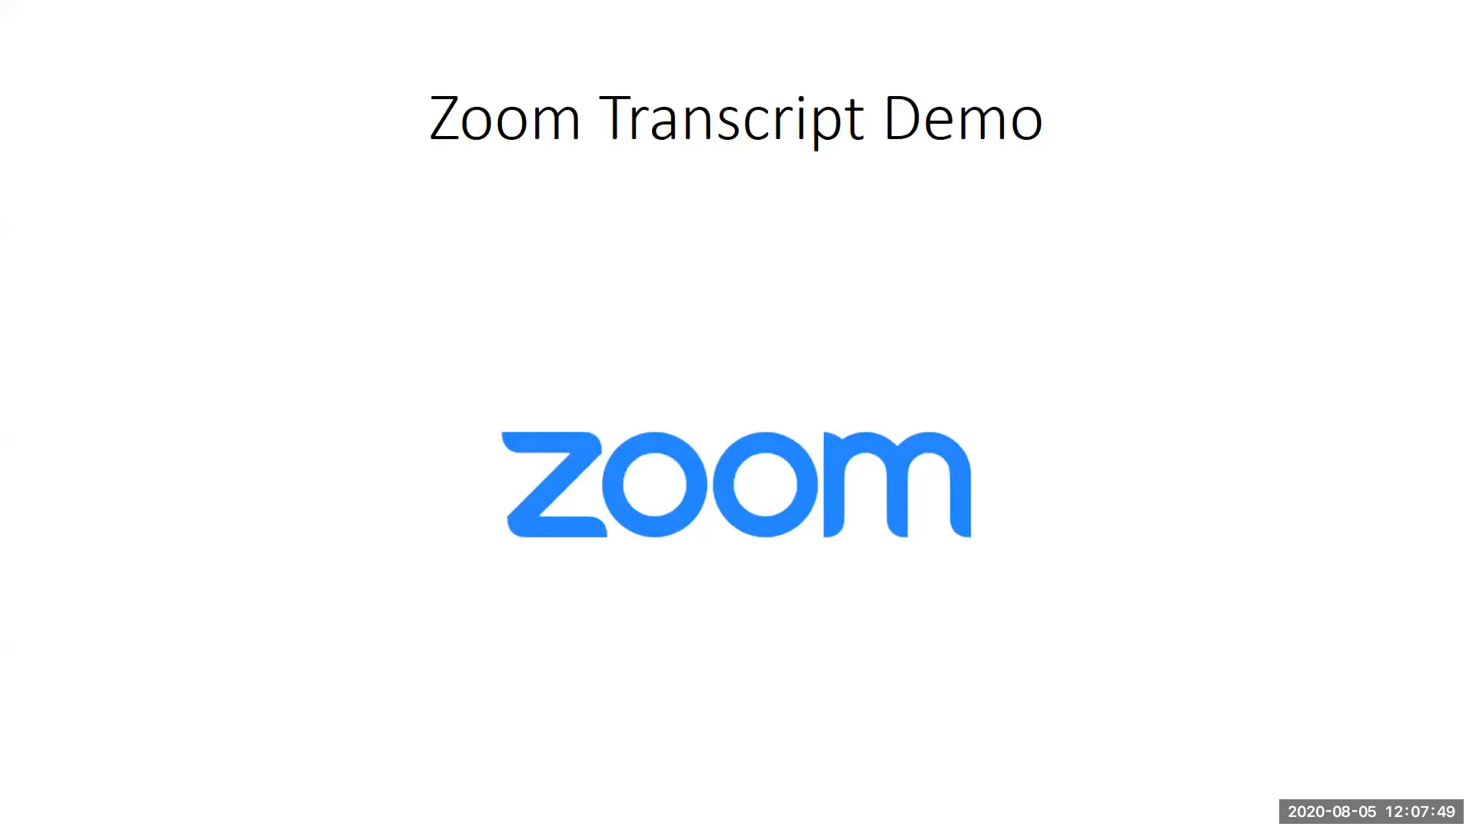
- Leave the slide show, stop the recording in Echo360 Capture, and close the capture application
key(alt+Tab)
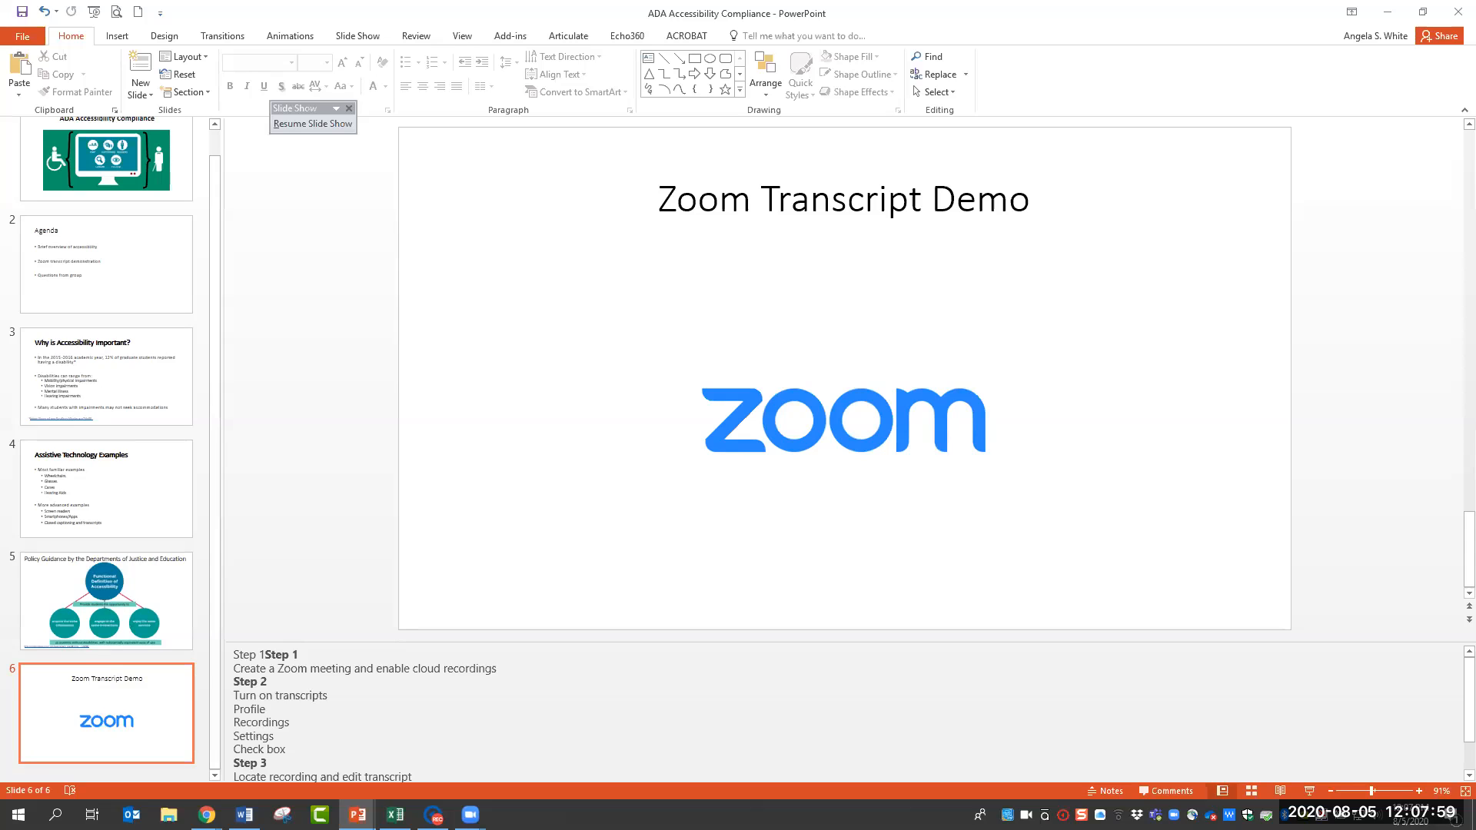
key(alt+Tab)
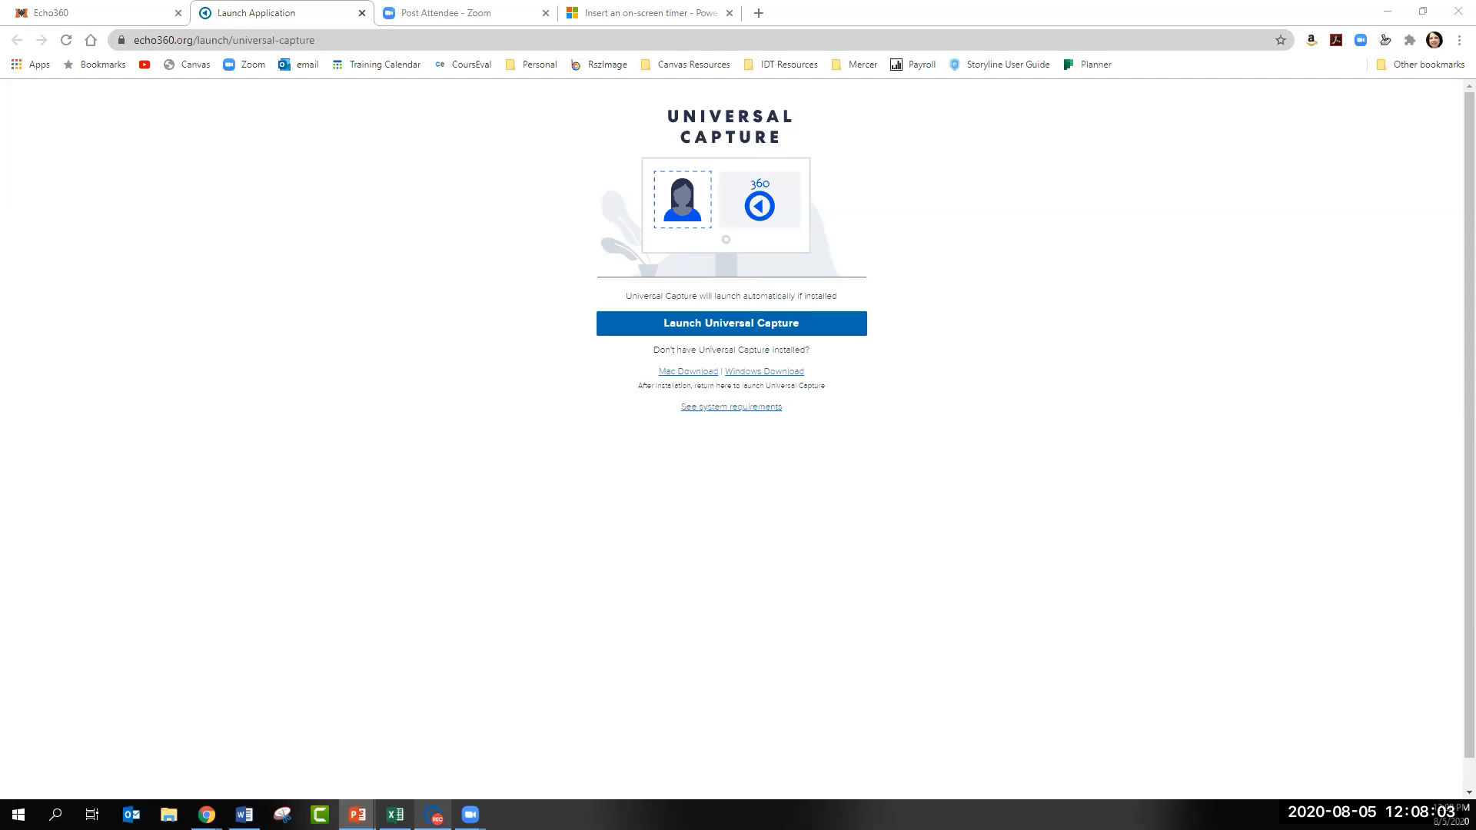
mouse_move(433, 815)
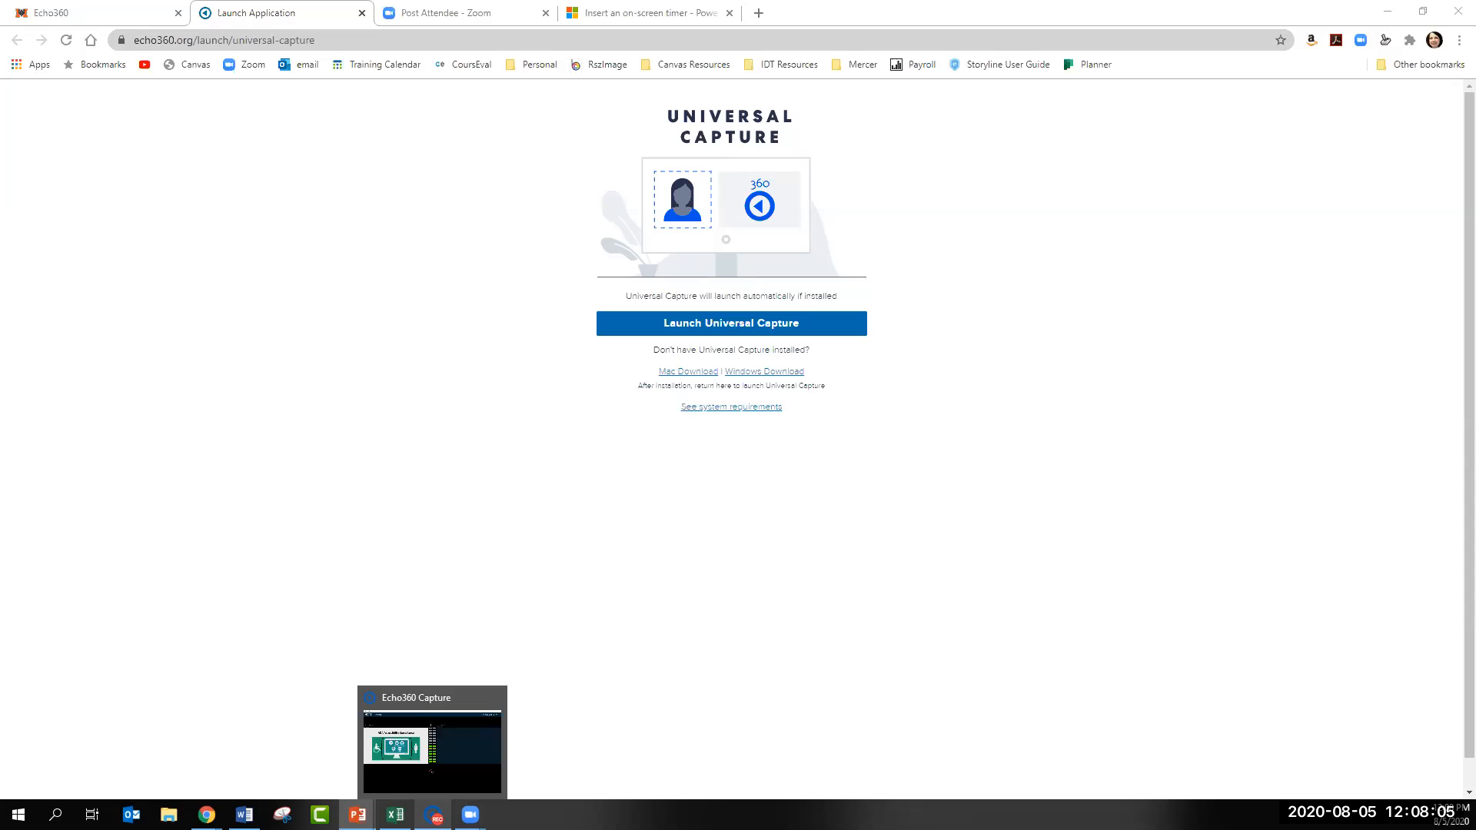
click(484, 745)
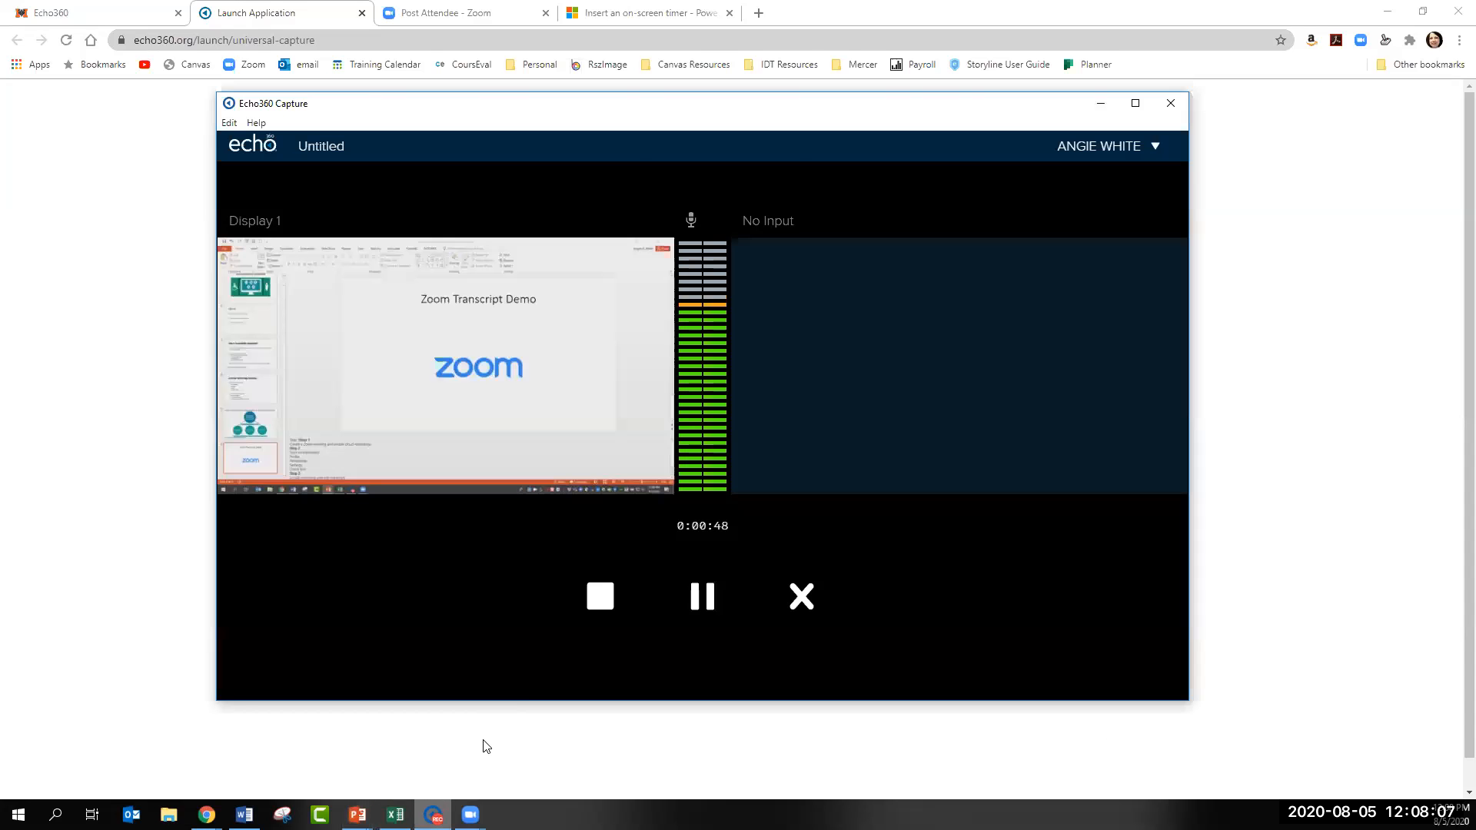
click(593, 606)
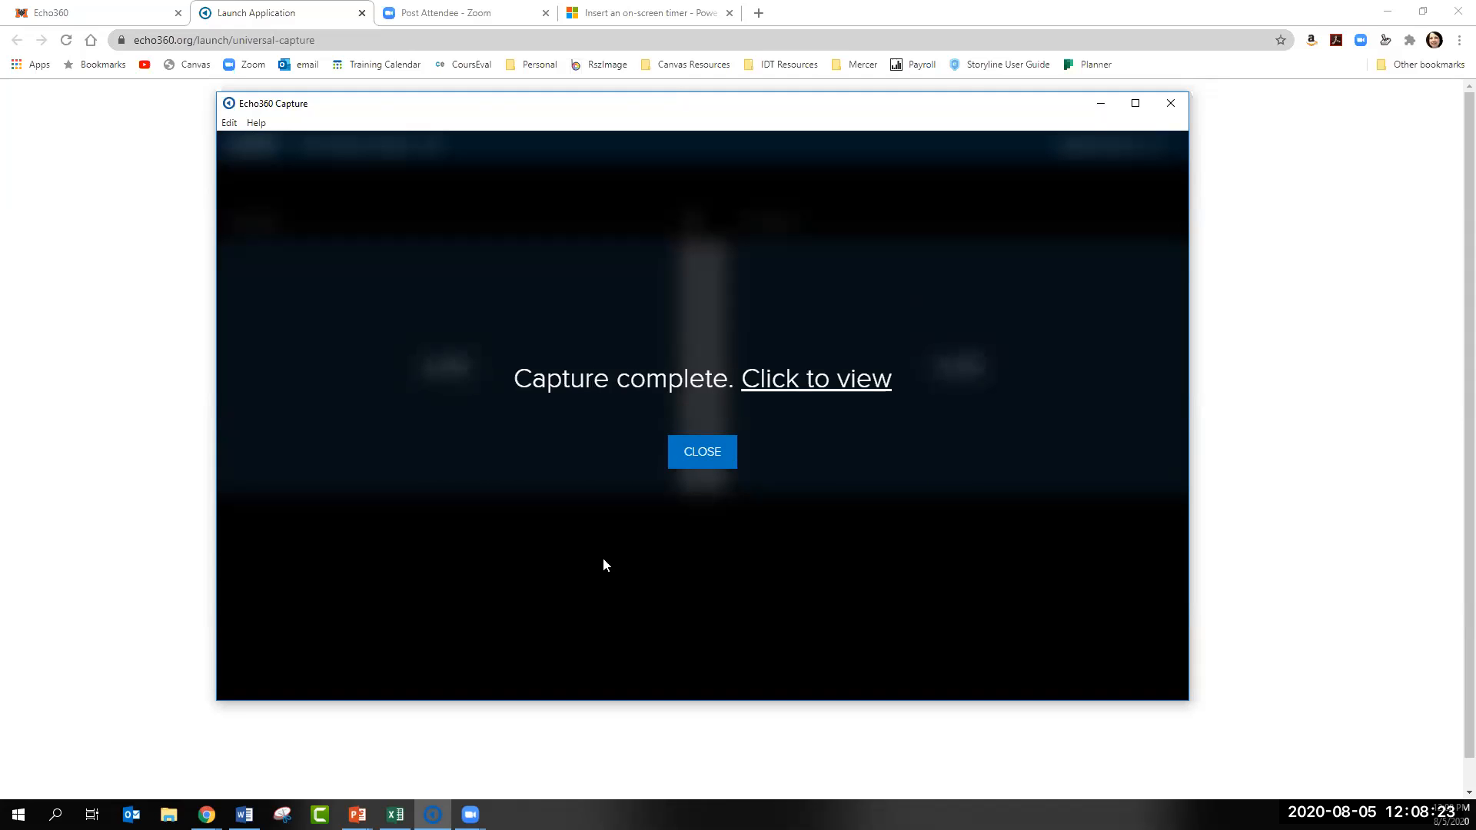
click(724, 438)
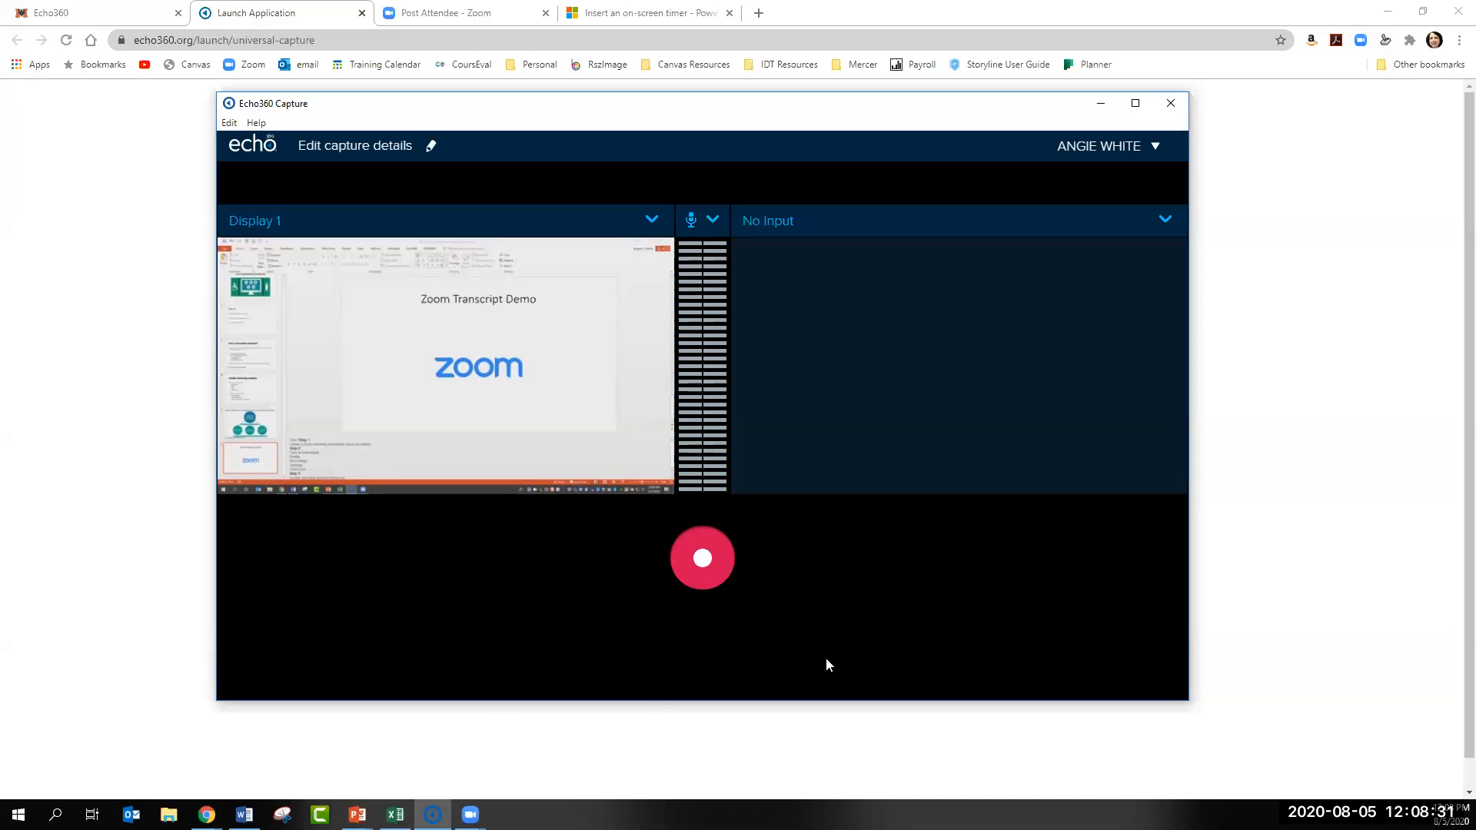
click(1172, 105)
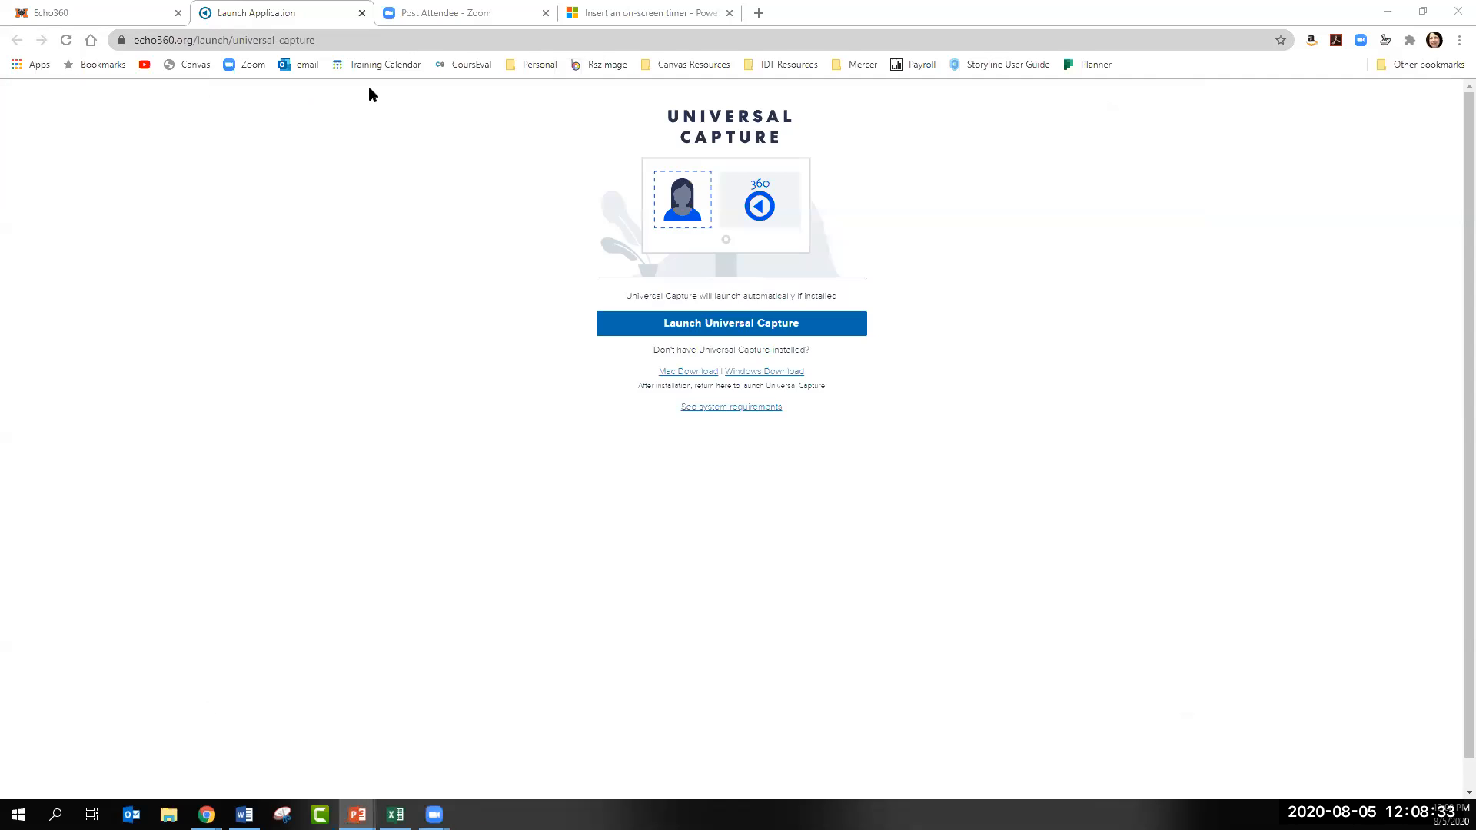
- Switch back to the course's Echo360 page, reload the library, and show the additional actions for the newest Untitled recording
click(107, 13)
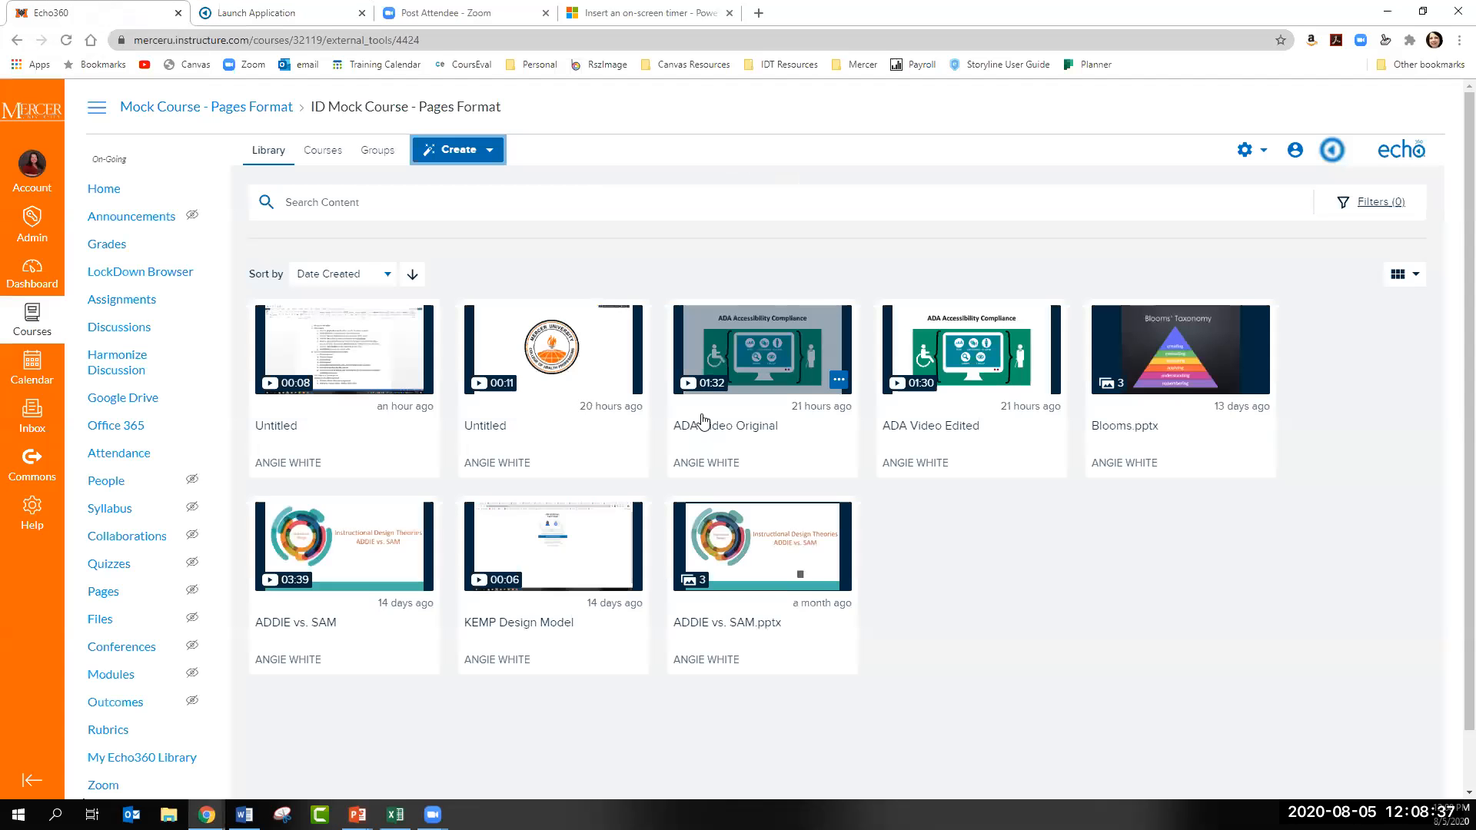
click(422, 479)
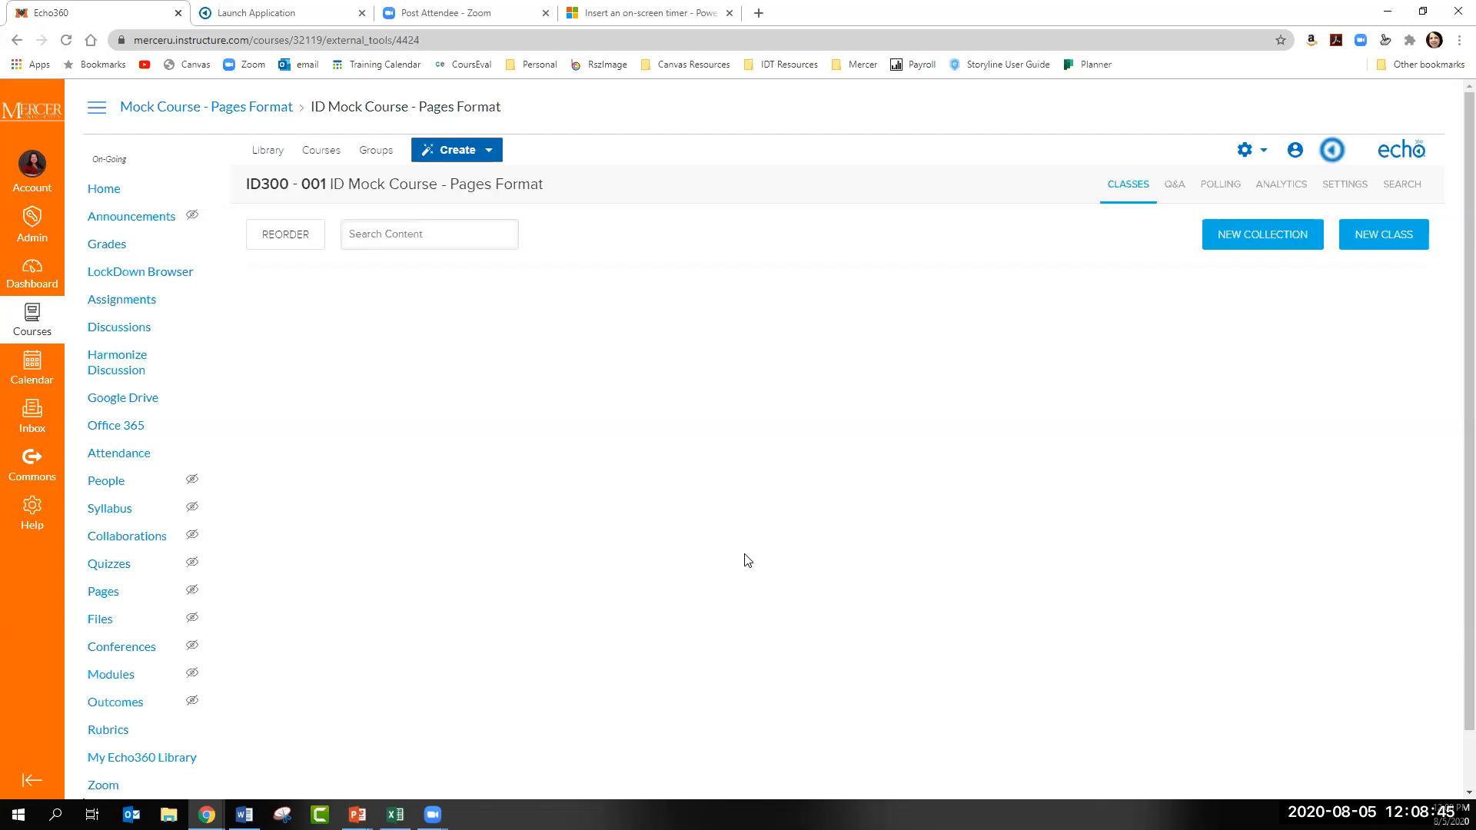
click(276, 153)
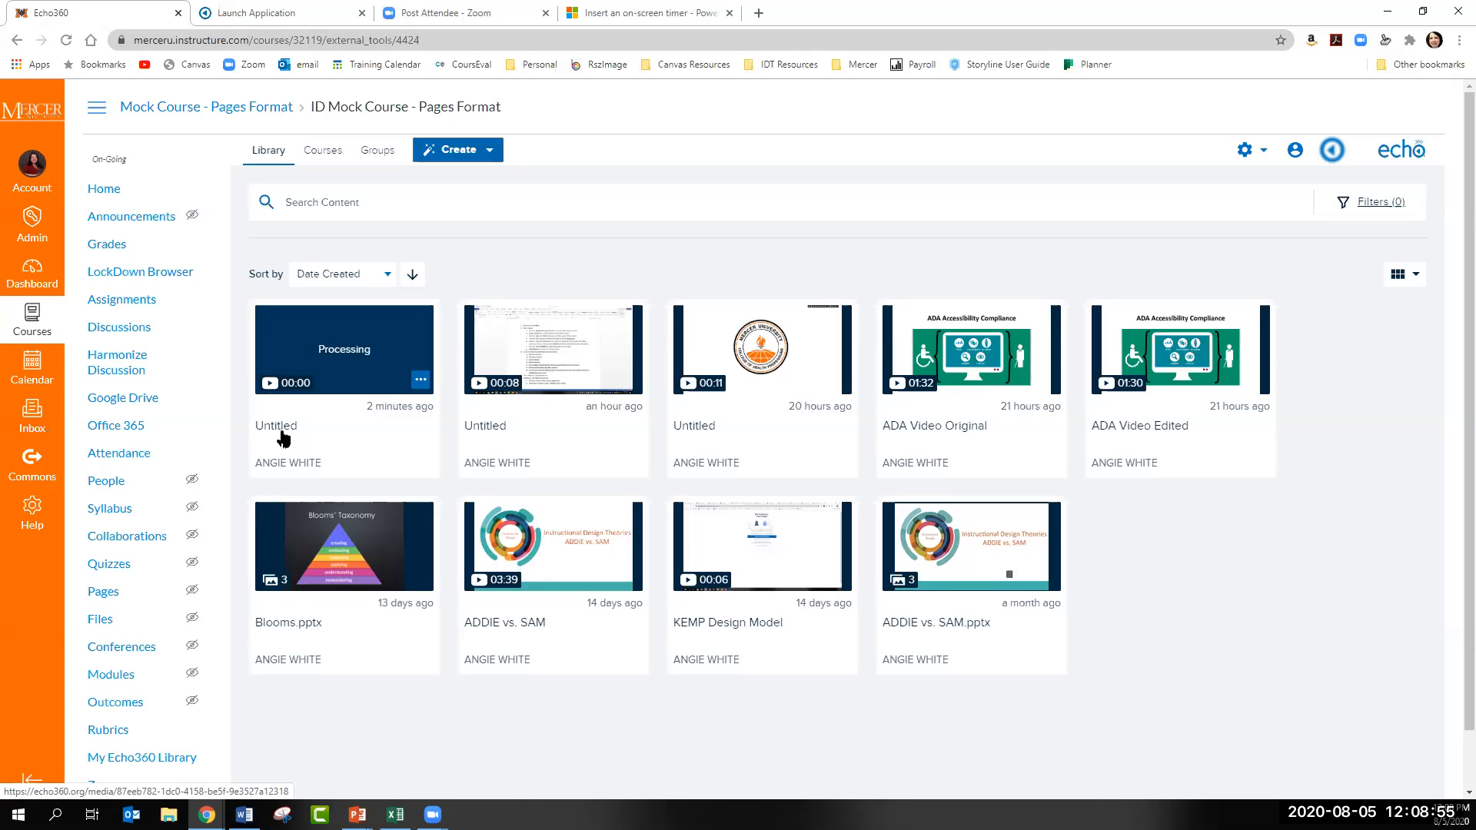
click(421, 380)
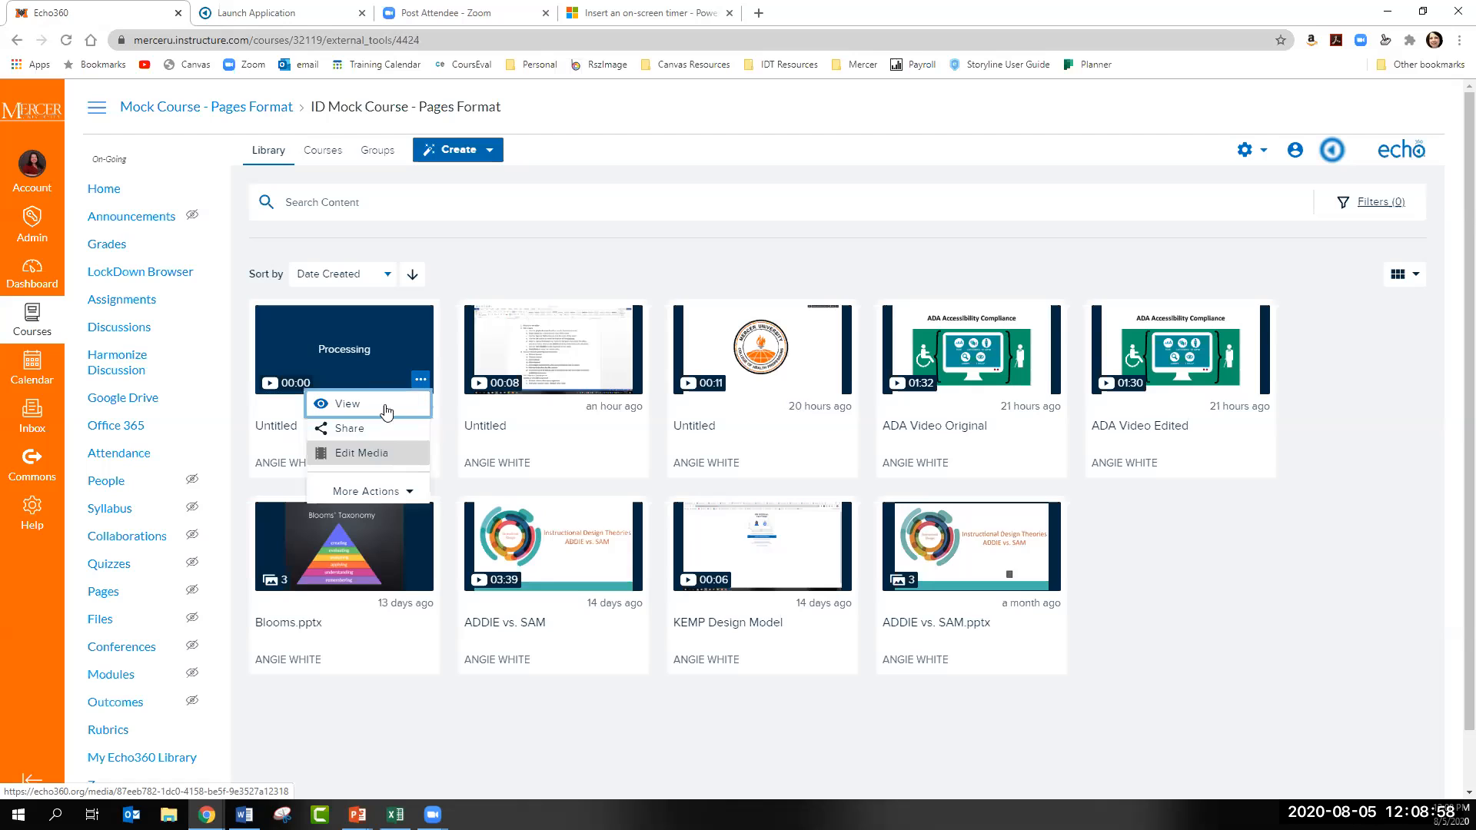
click(388, 494)
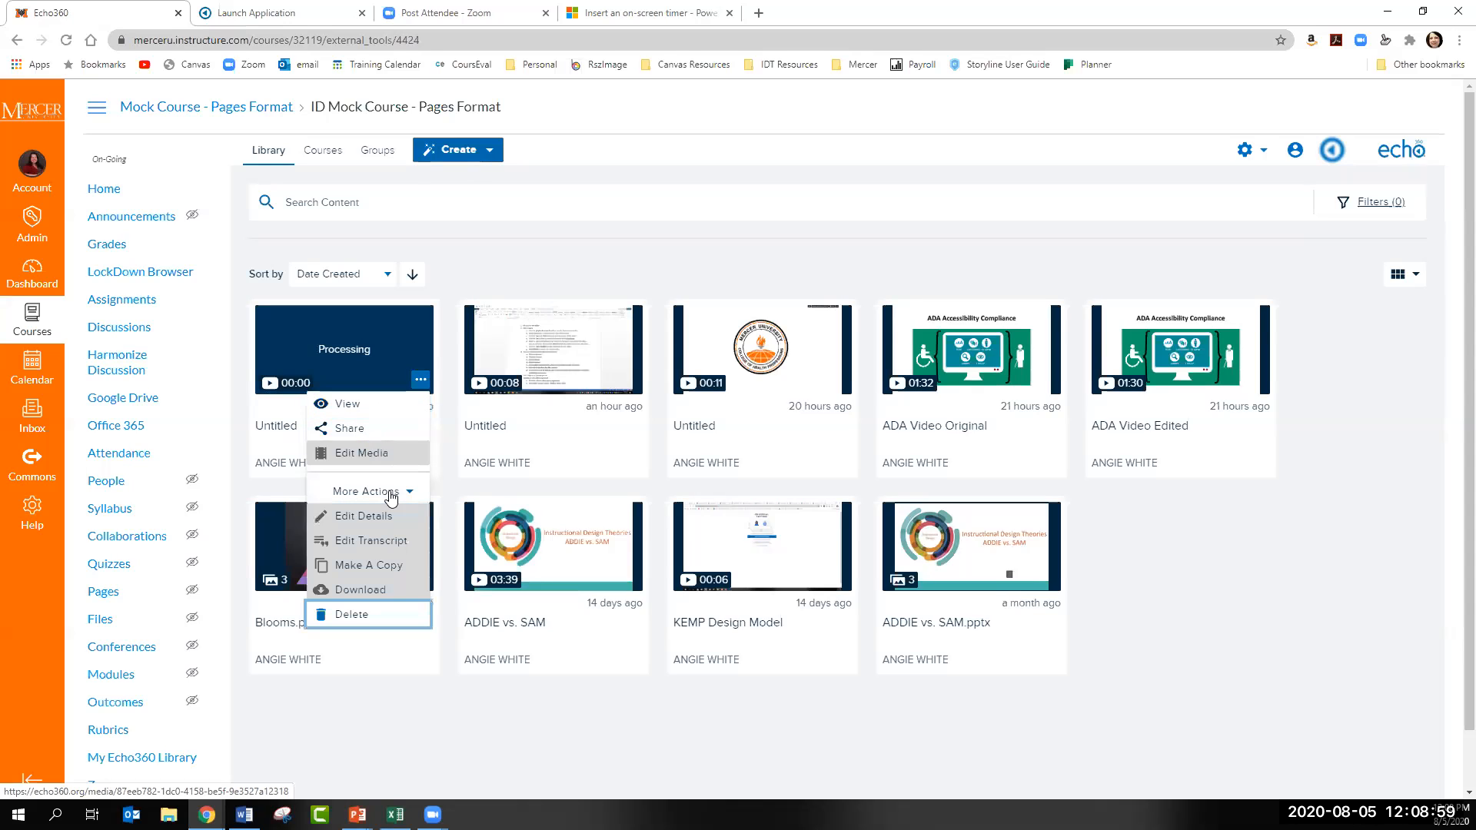
- Review the actions available for the newest Untitled recording in the library, leaving the recording unchanged
click(448, 490)
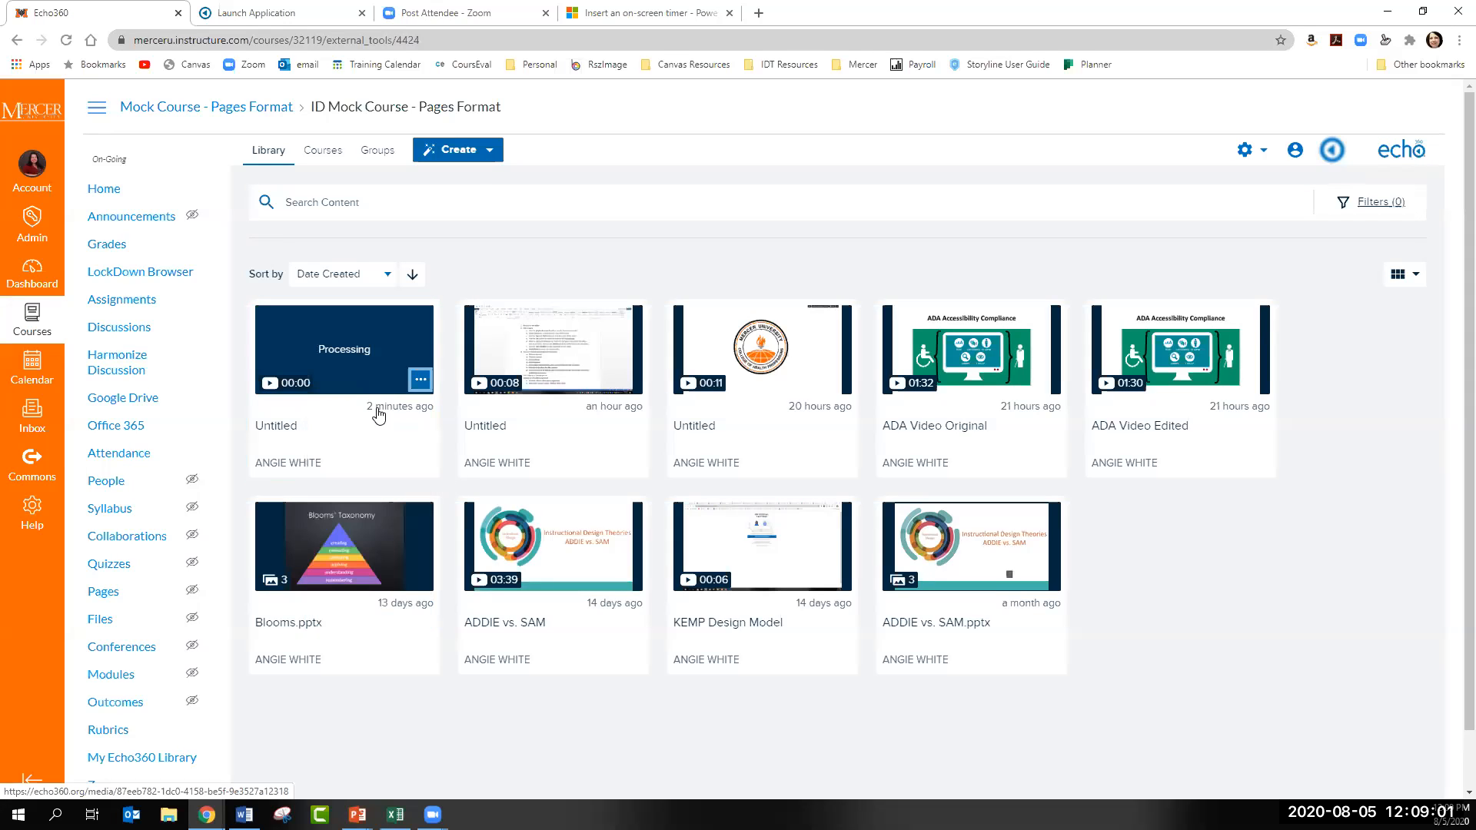
click(421, 379)
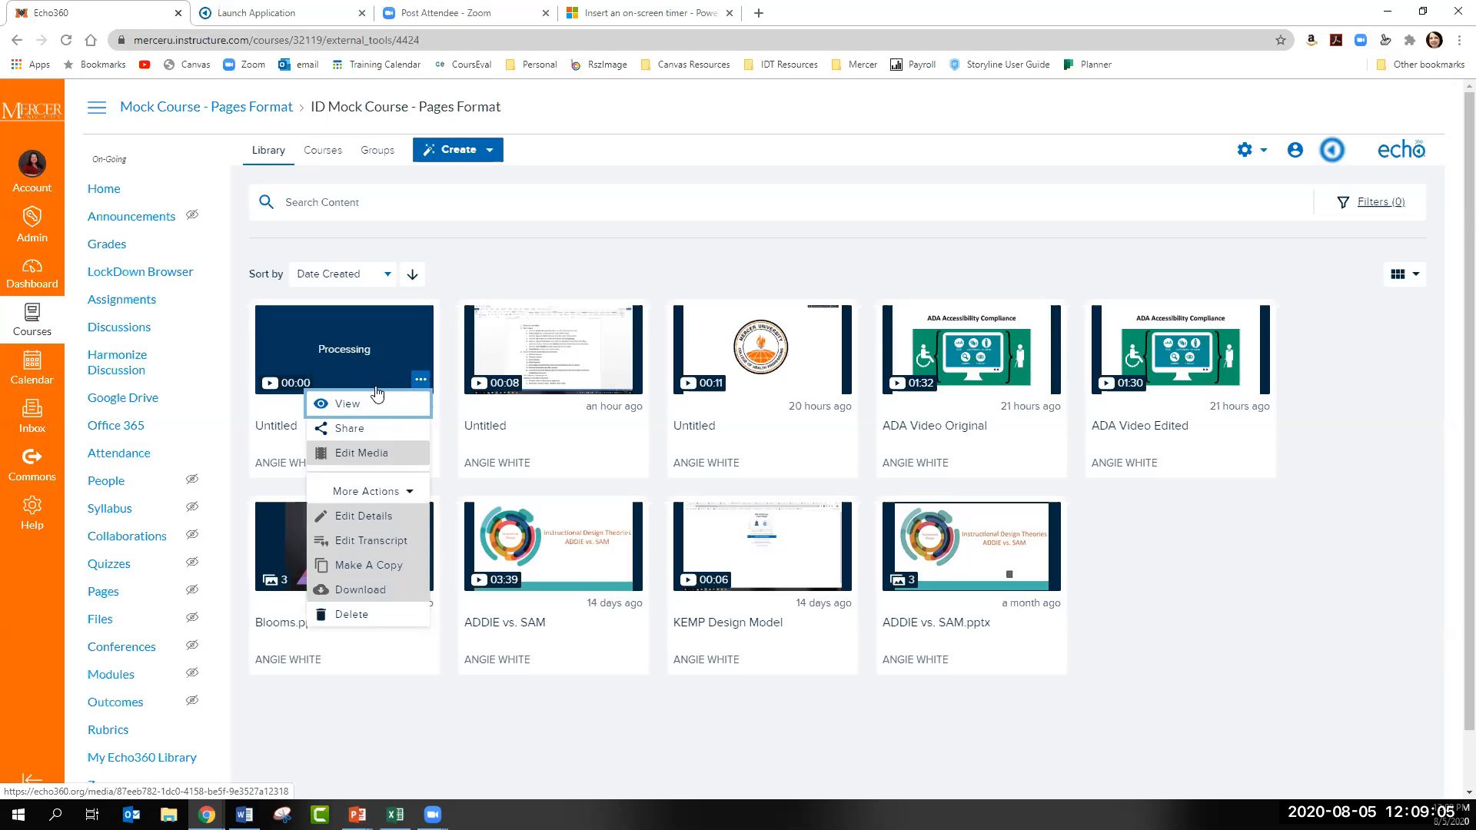
click(452, 482)
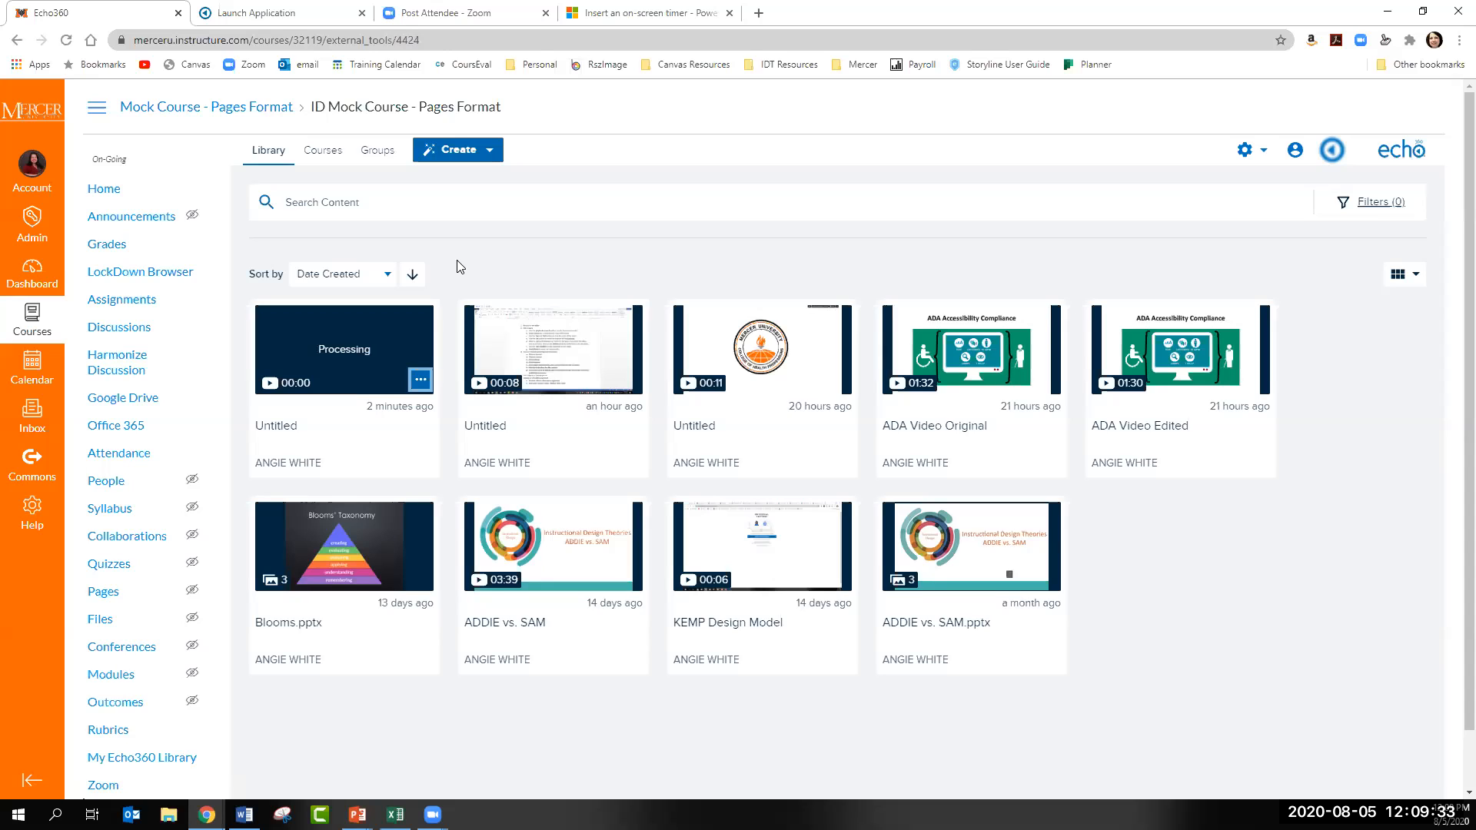
- Open the Fall 2020 section of ID300 - ID Mock Course - Pages Format and look through its Instructional Design Models collection
click(317, 154)
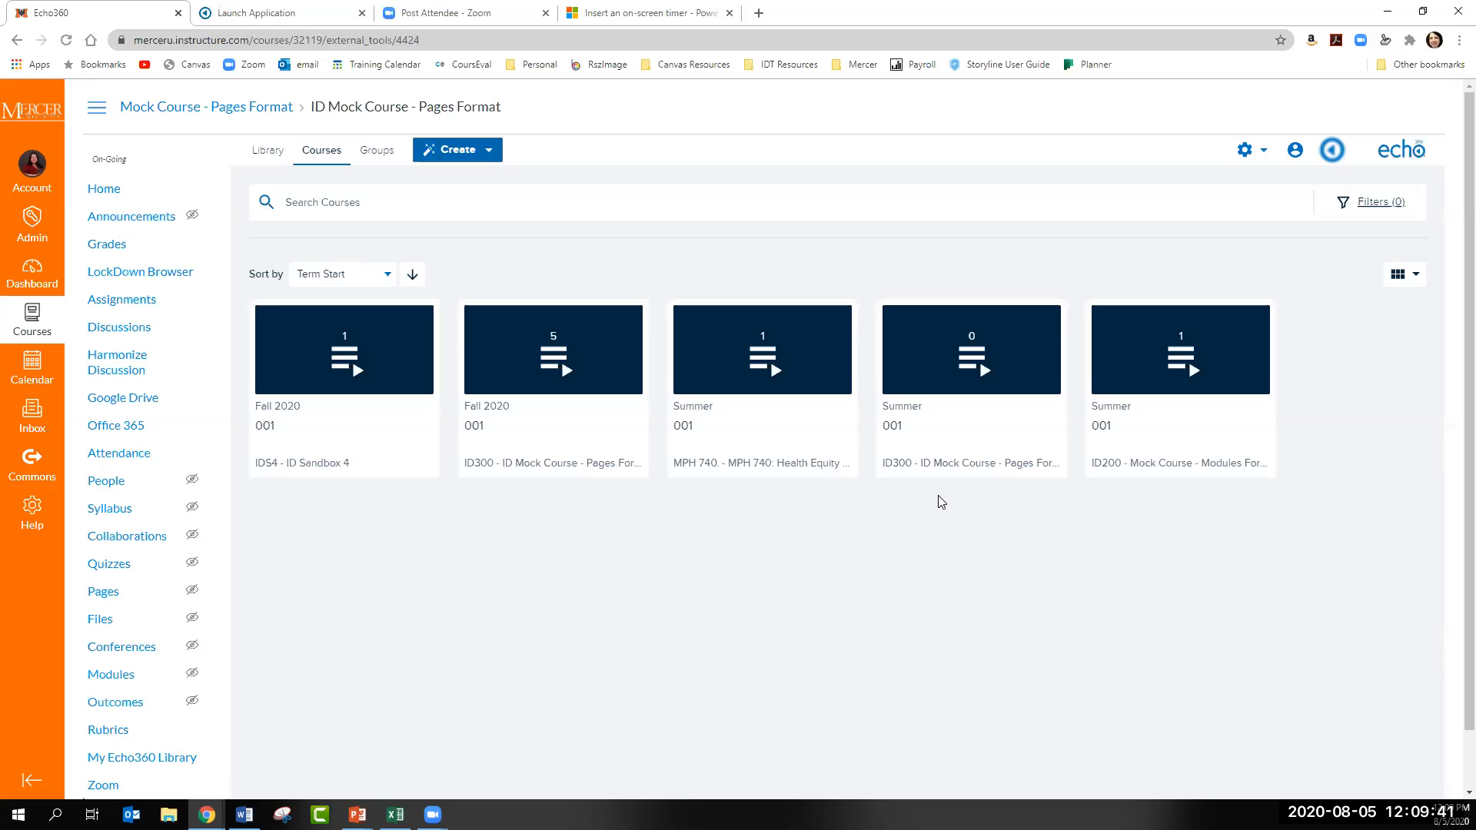
click(559, 425)
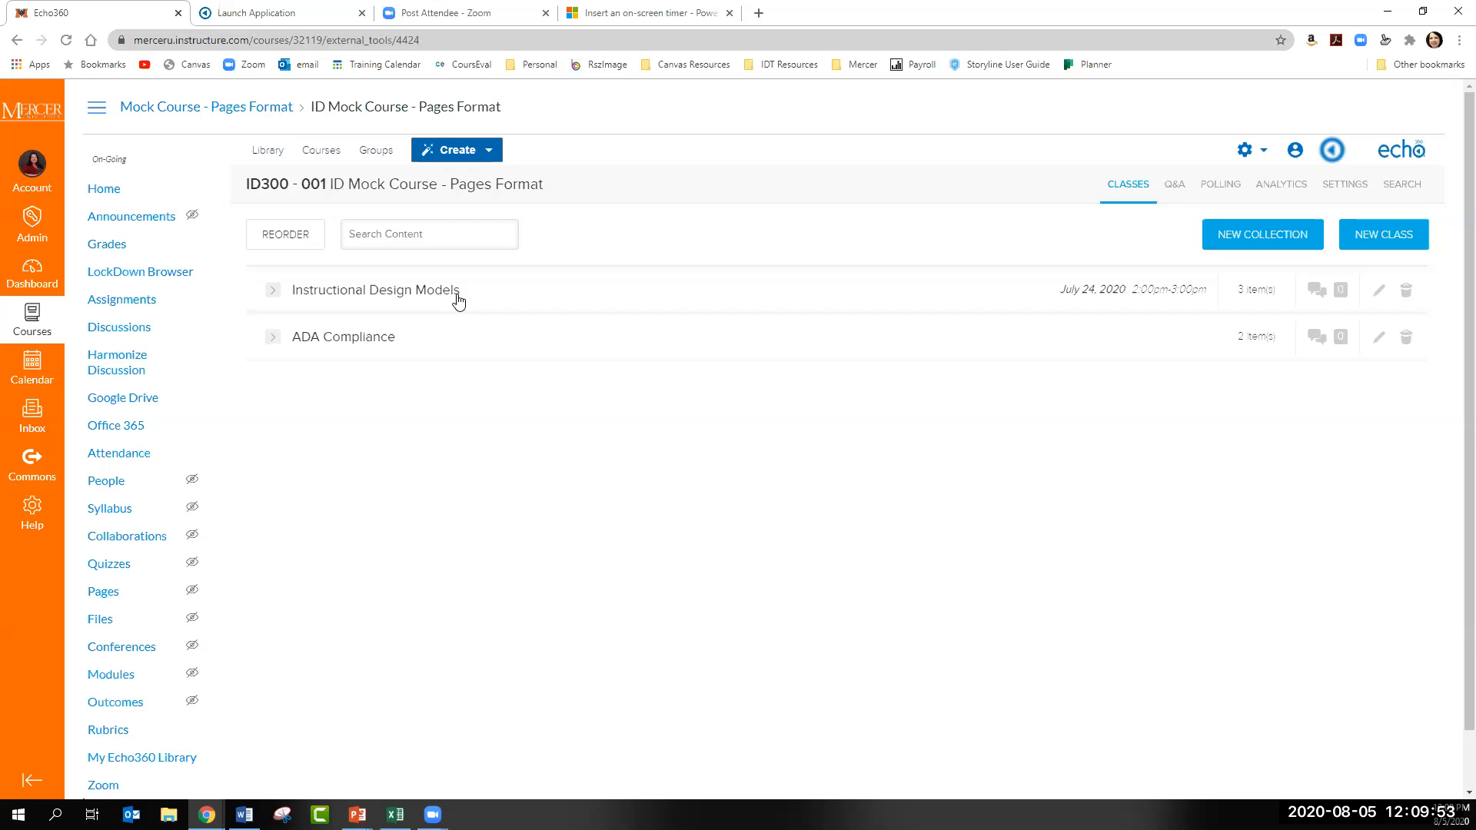
click(273, 291)
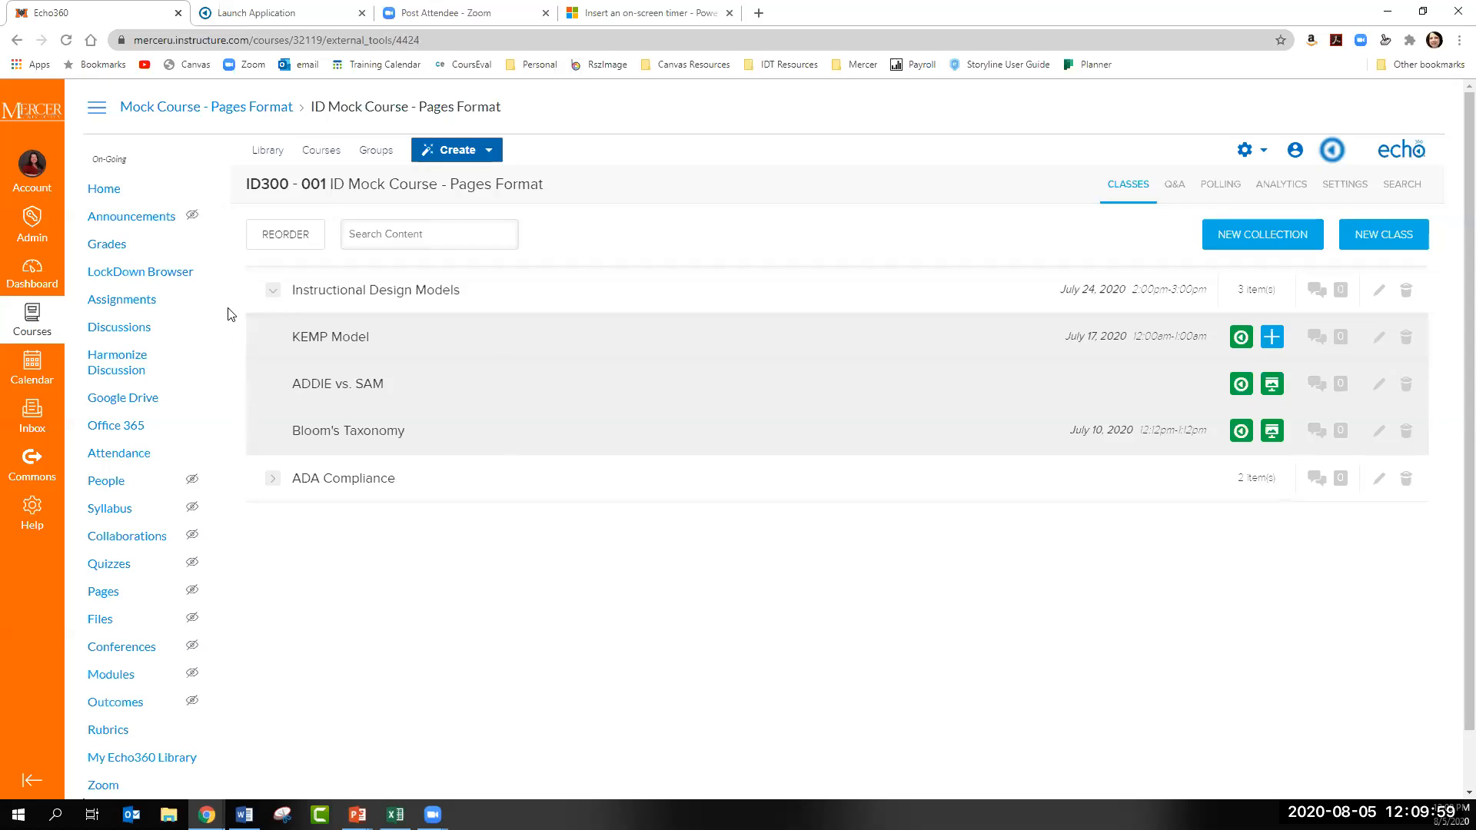
click(272, 292)
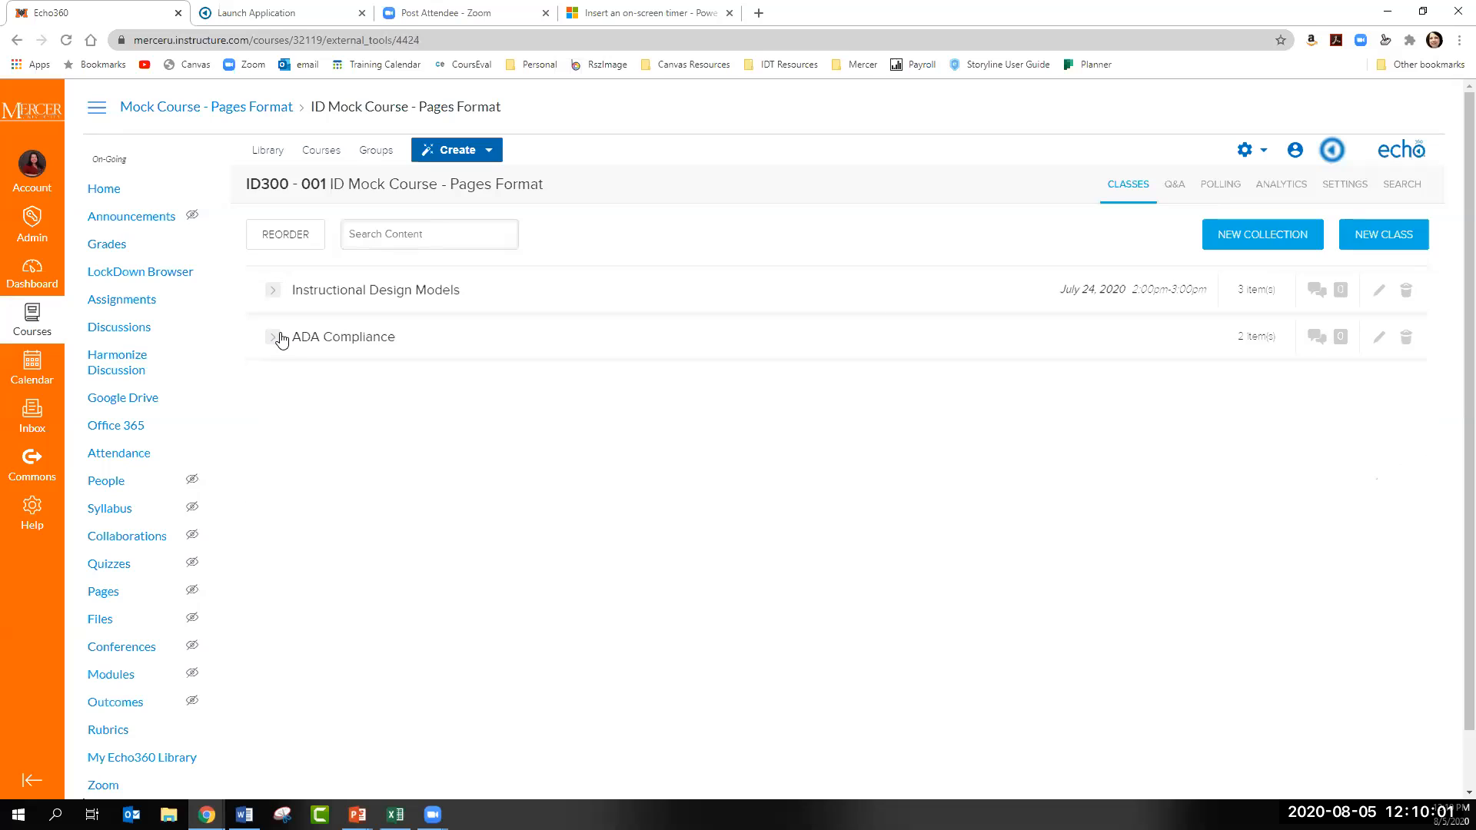
- Create a class named Video 3 and import the Untitled recording uploaded Aug 5, 2020 10:54 from the library as its video
click(1367, 237)
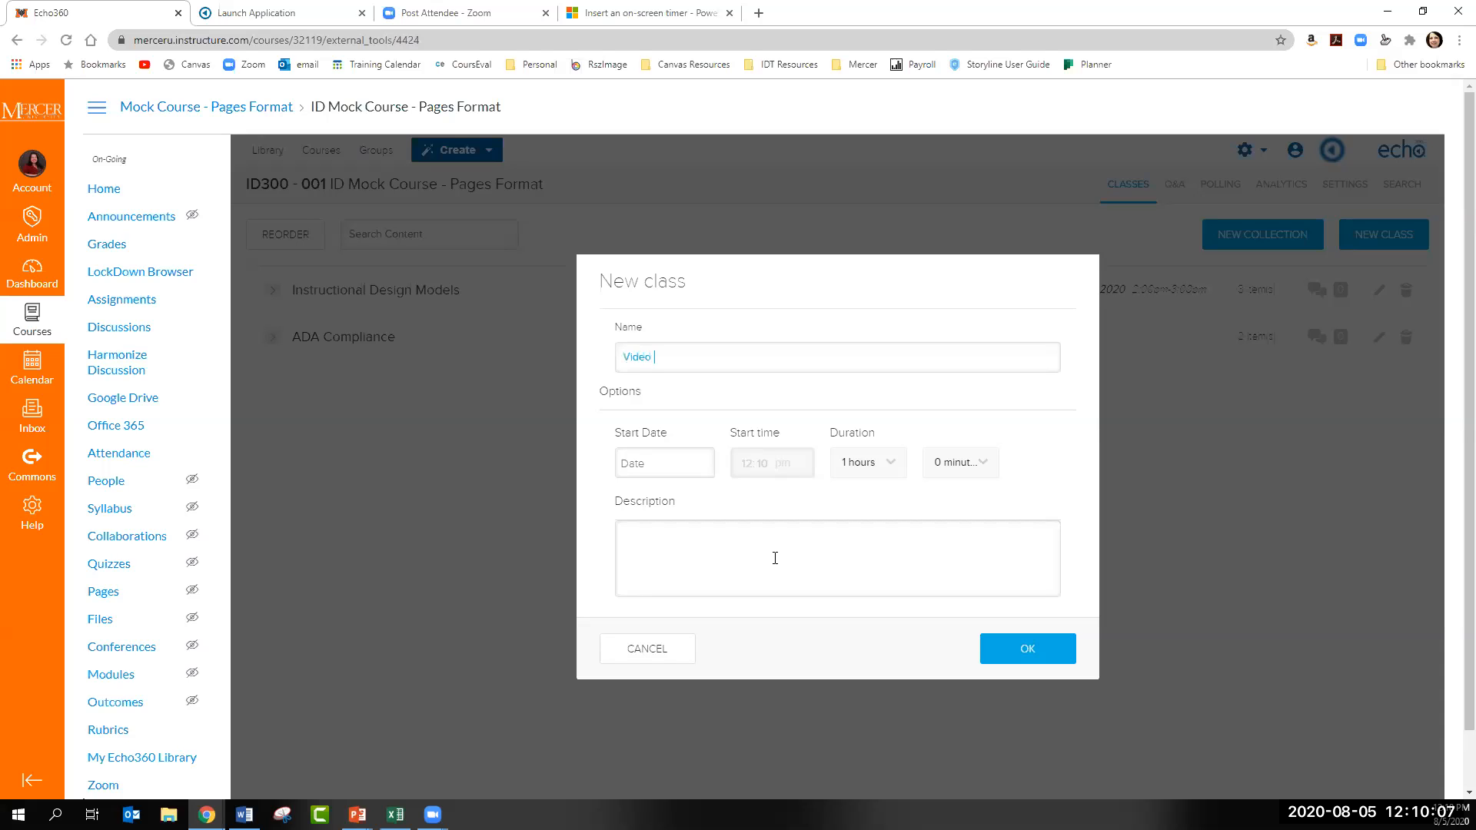
click(1007, 658)
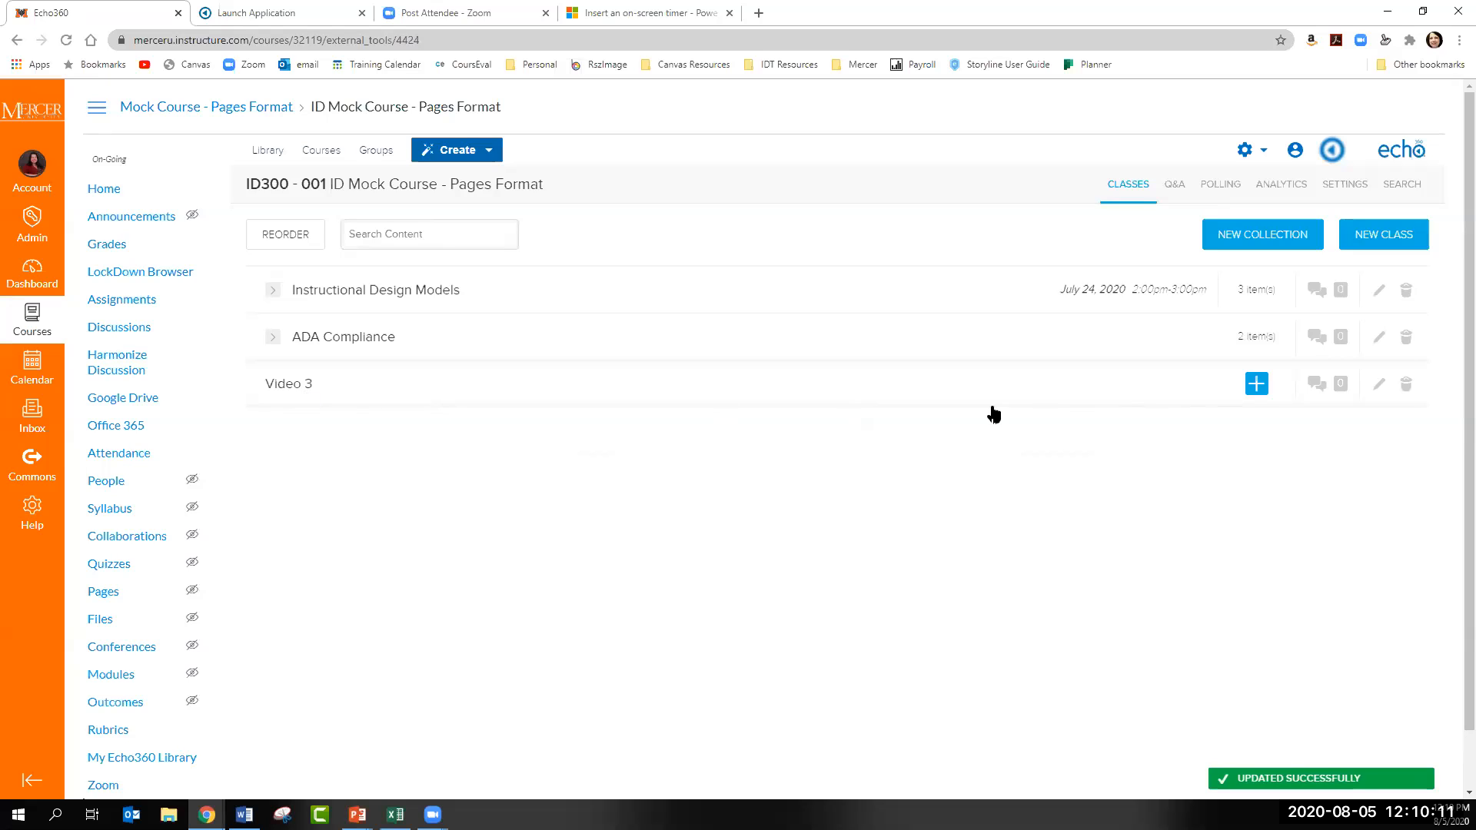
click(1255, 387)
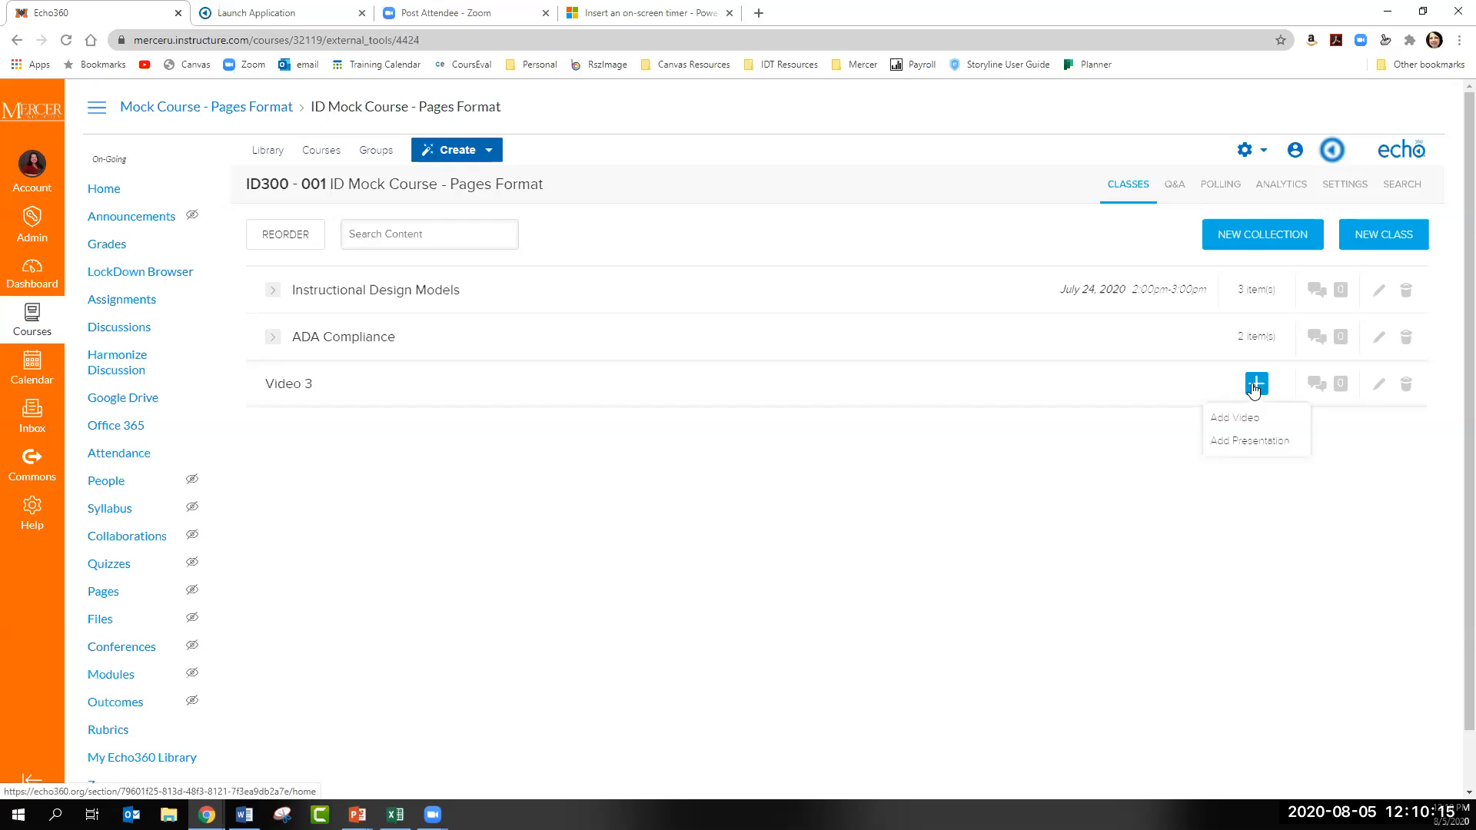
click(1257, 420)
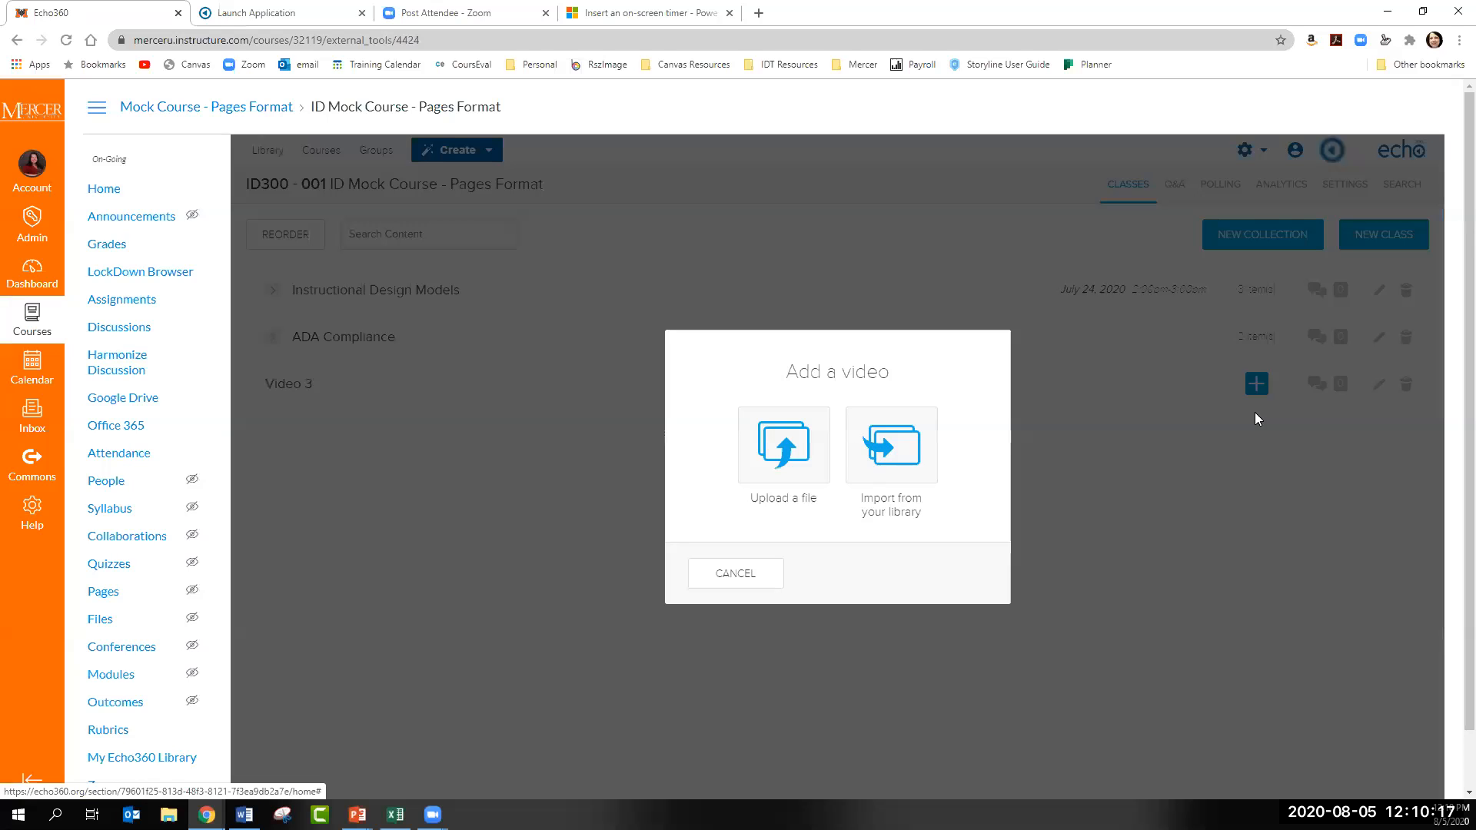
click(884, 460)
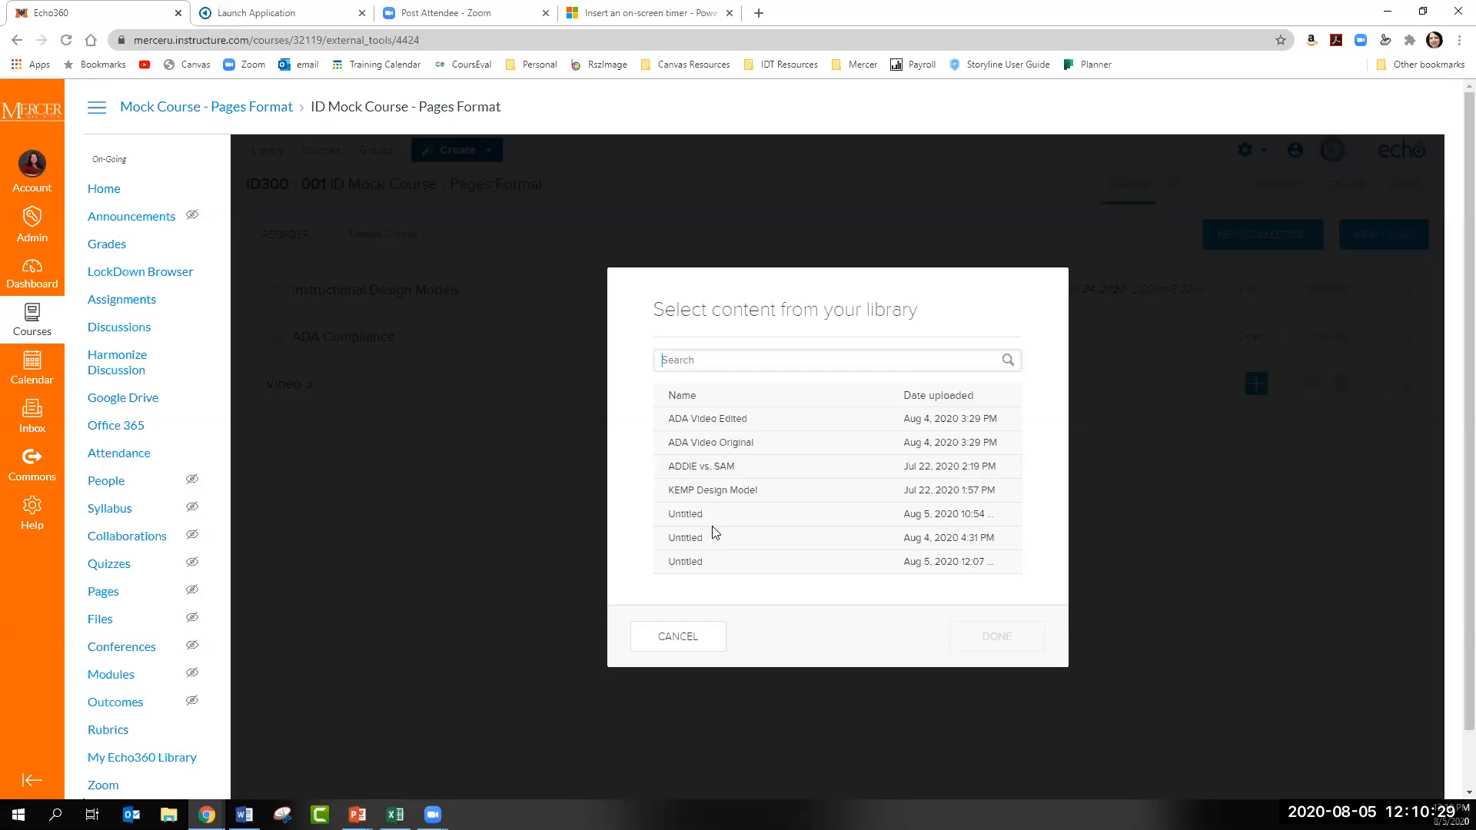
click(733, 424)
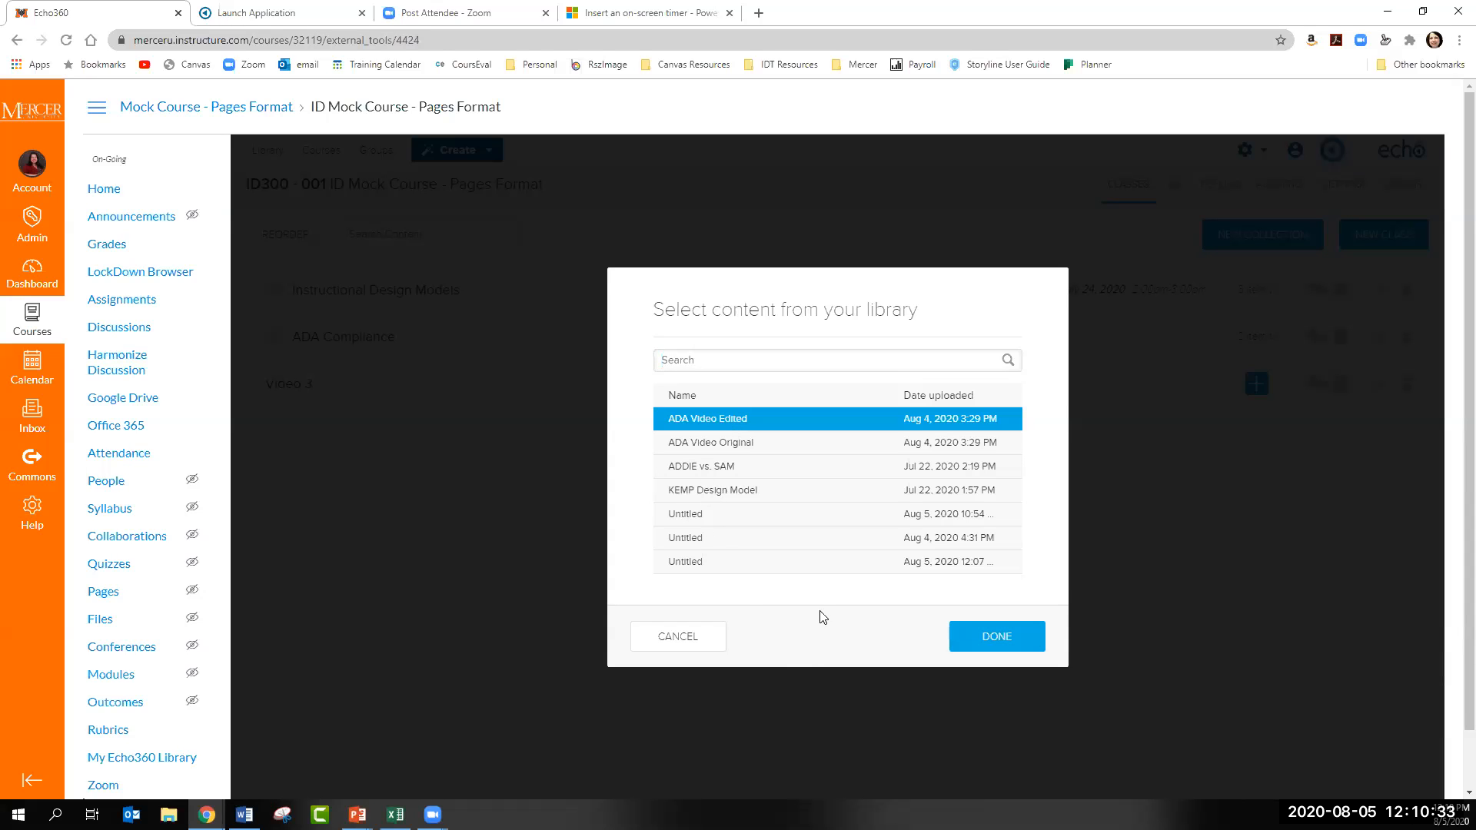
click(785, 519)
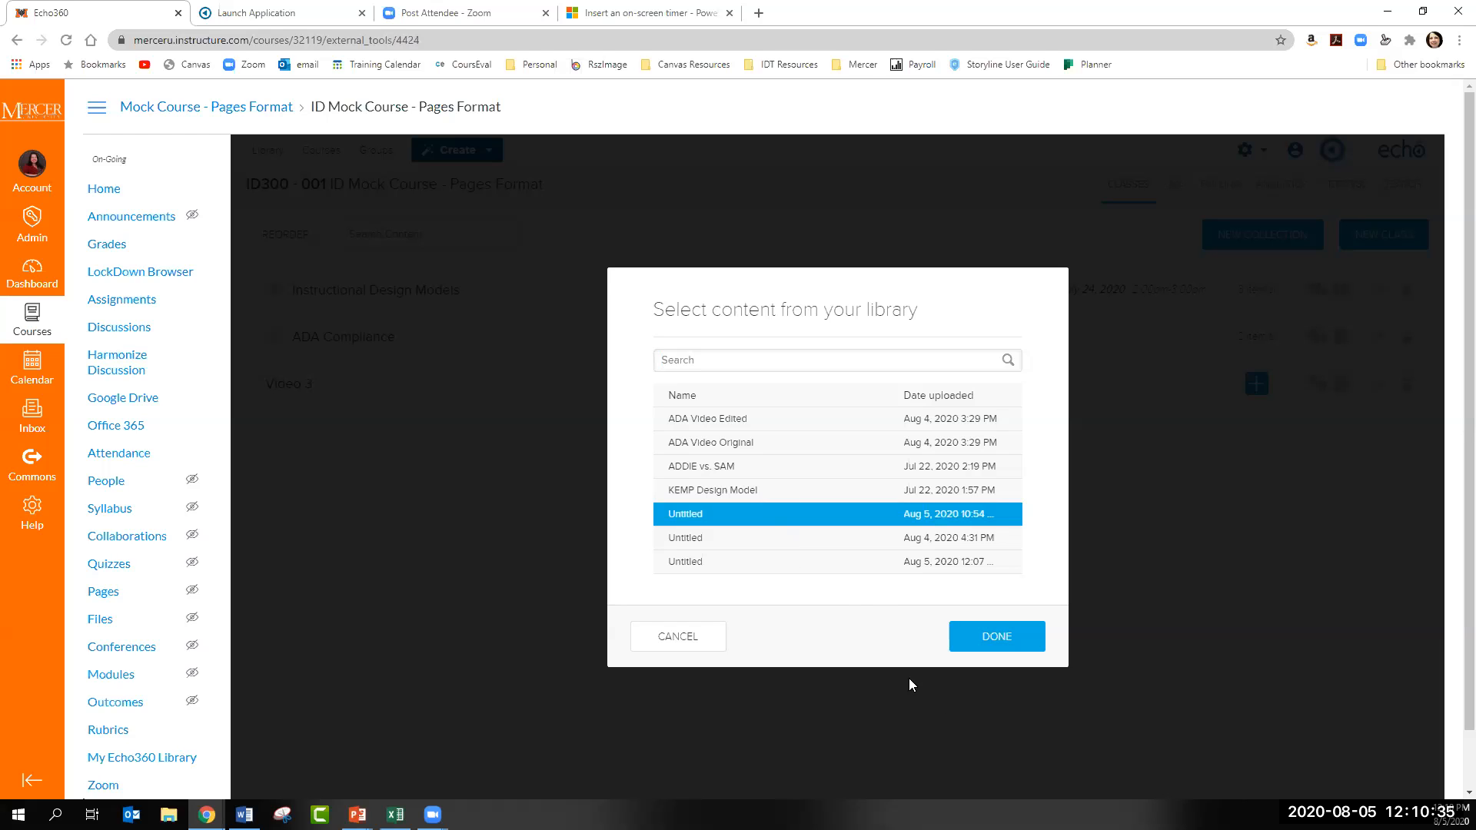
click(993, 648)
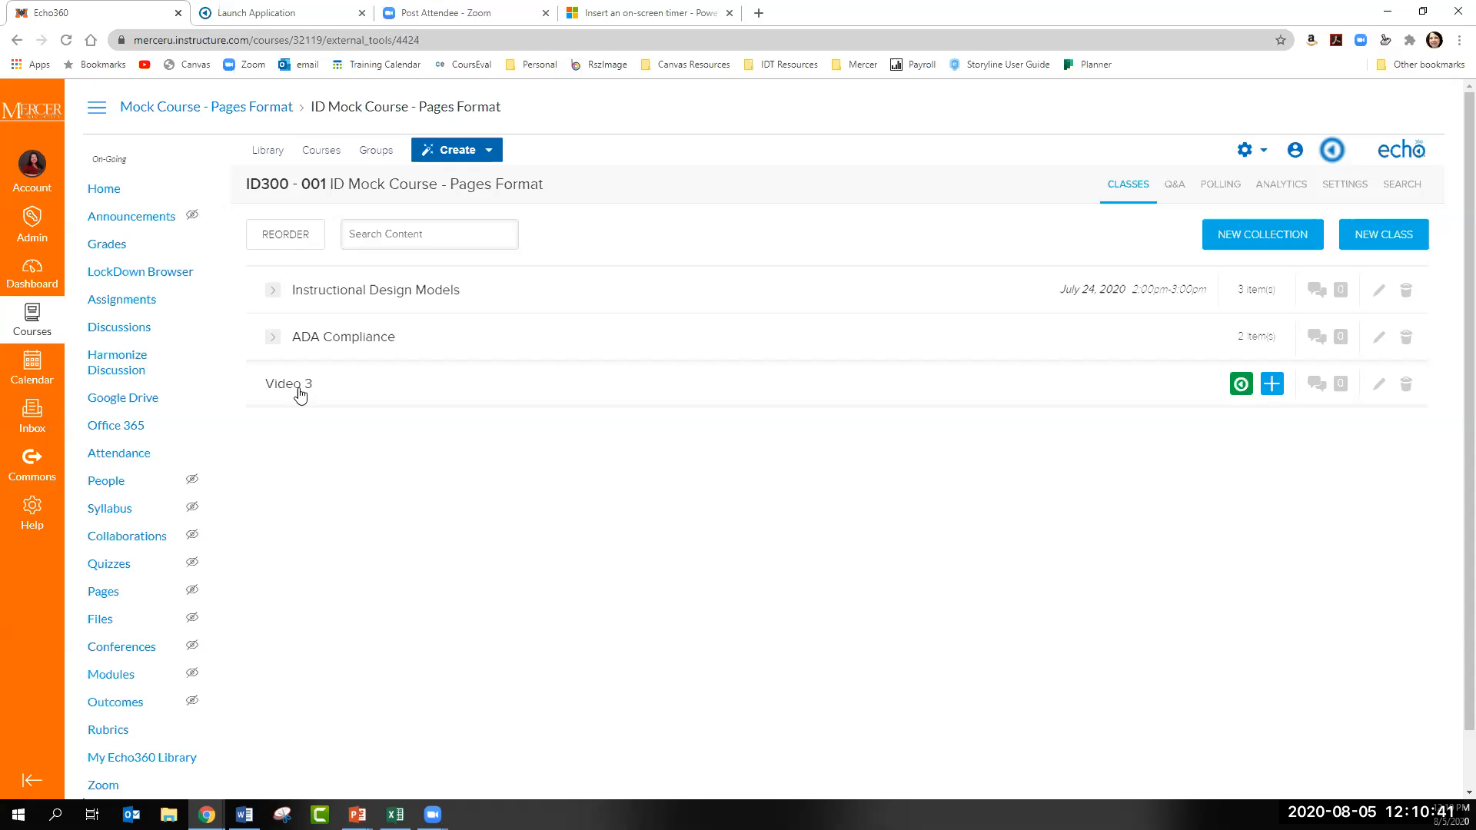
- Review the options offered for the video in the Video 3 class, such as editing and availability settings
click(1240, 384)
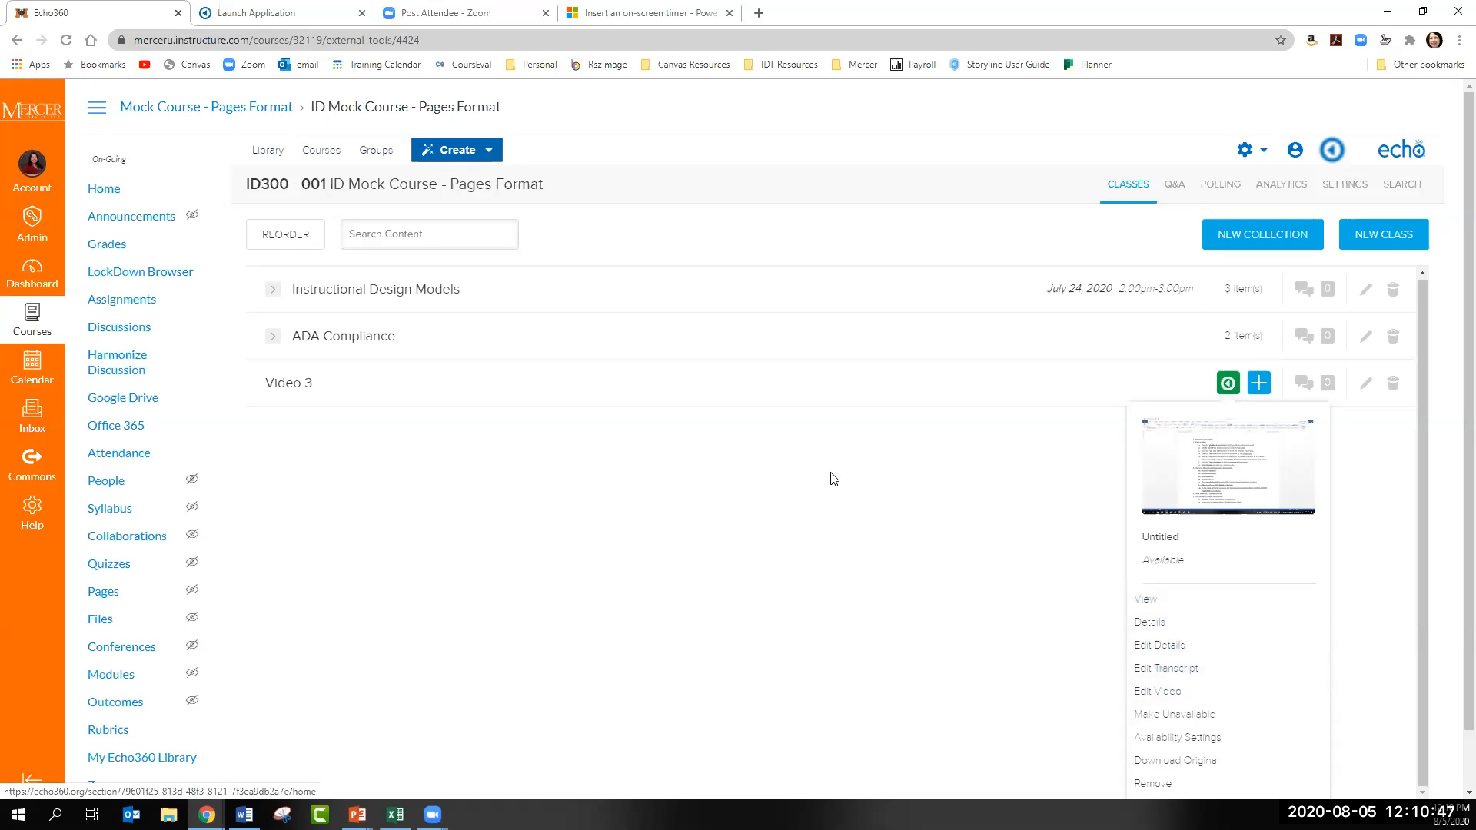
scroll(1186, 624, down, 1)
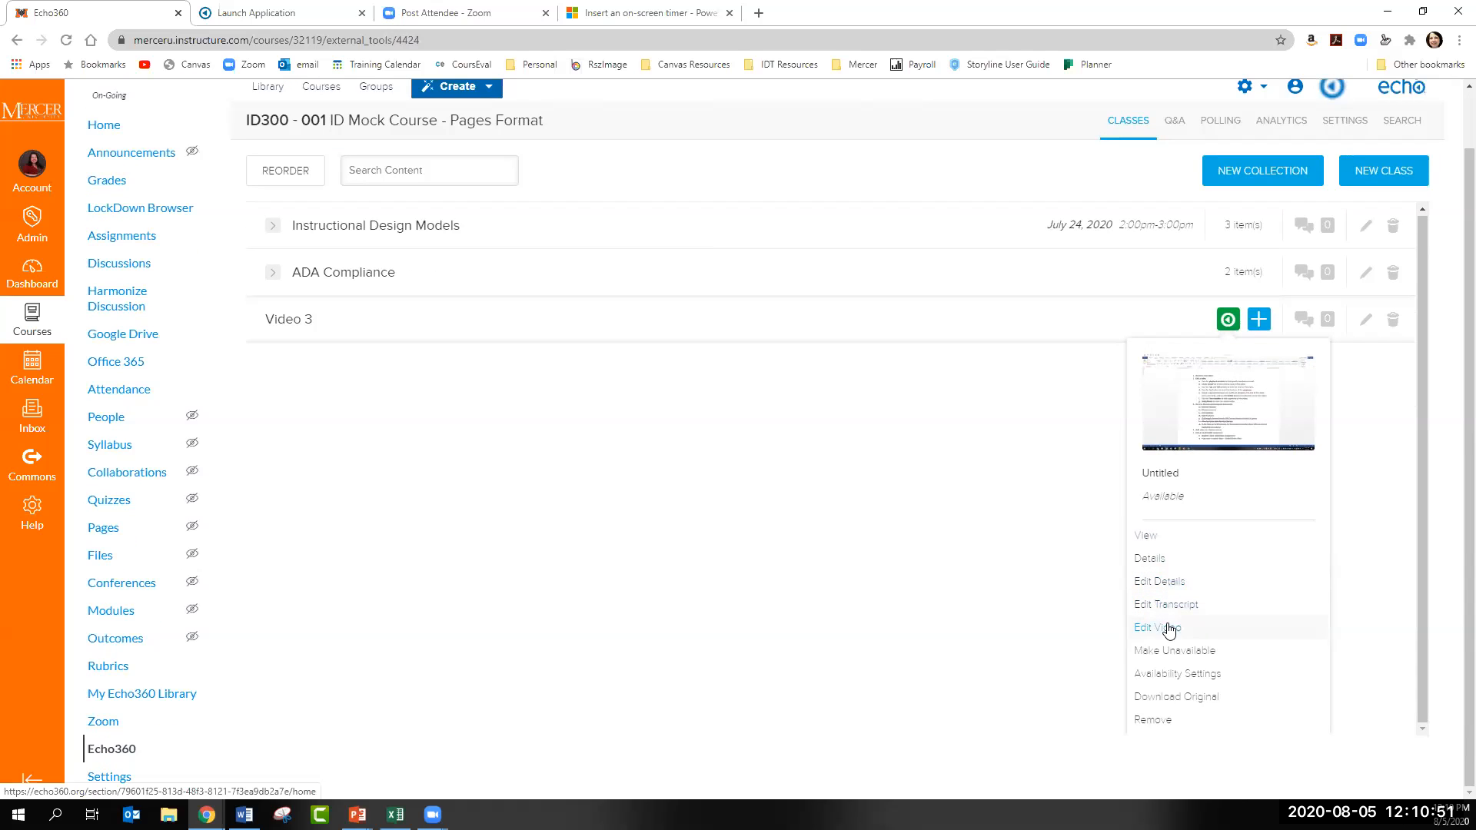
click(771, 500)
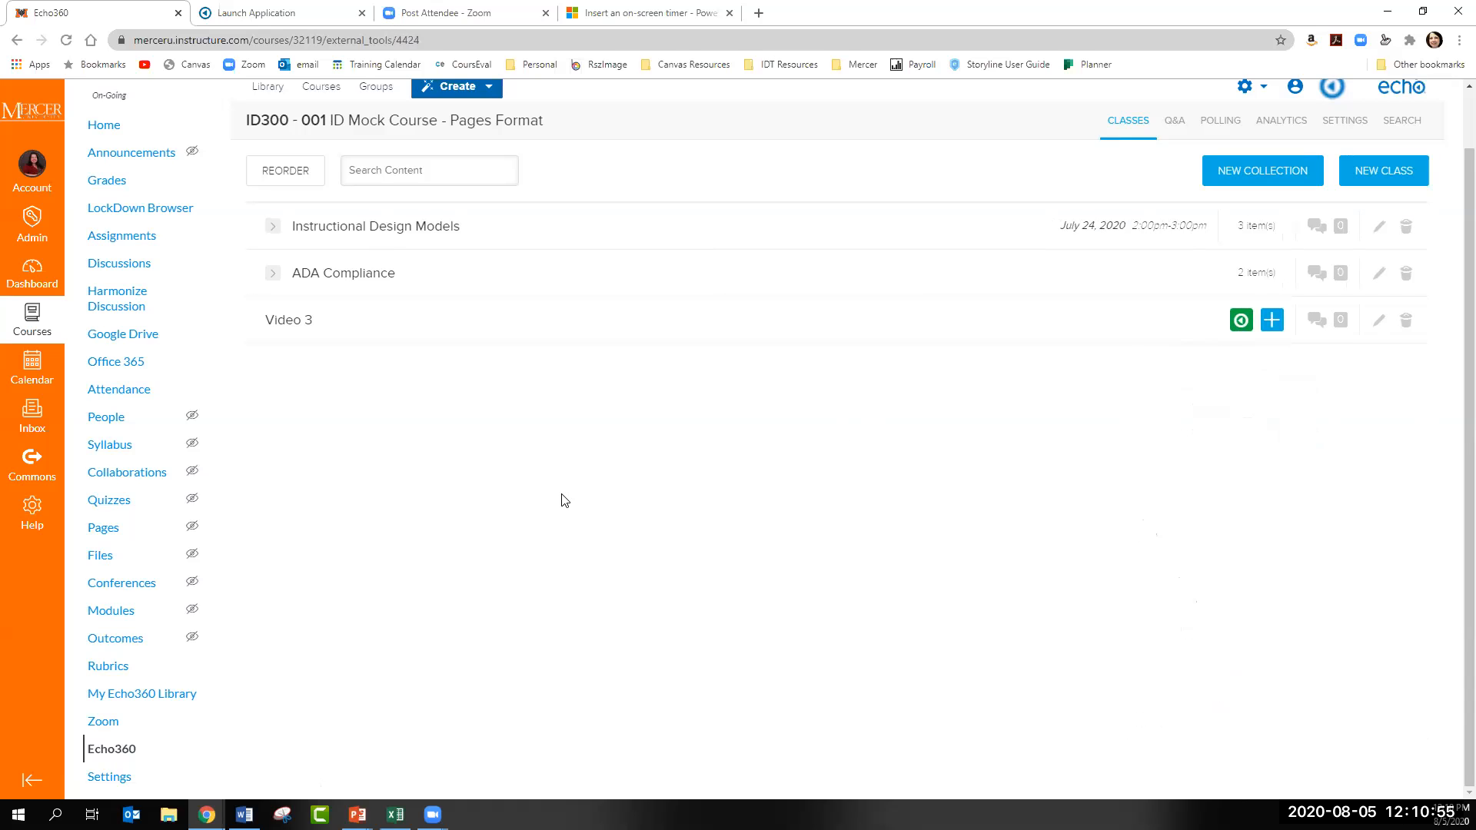
scroll(639, 485, up, 1)
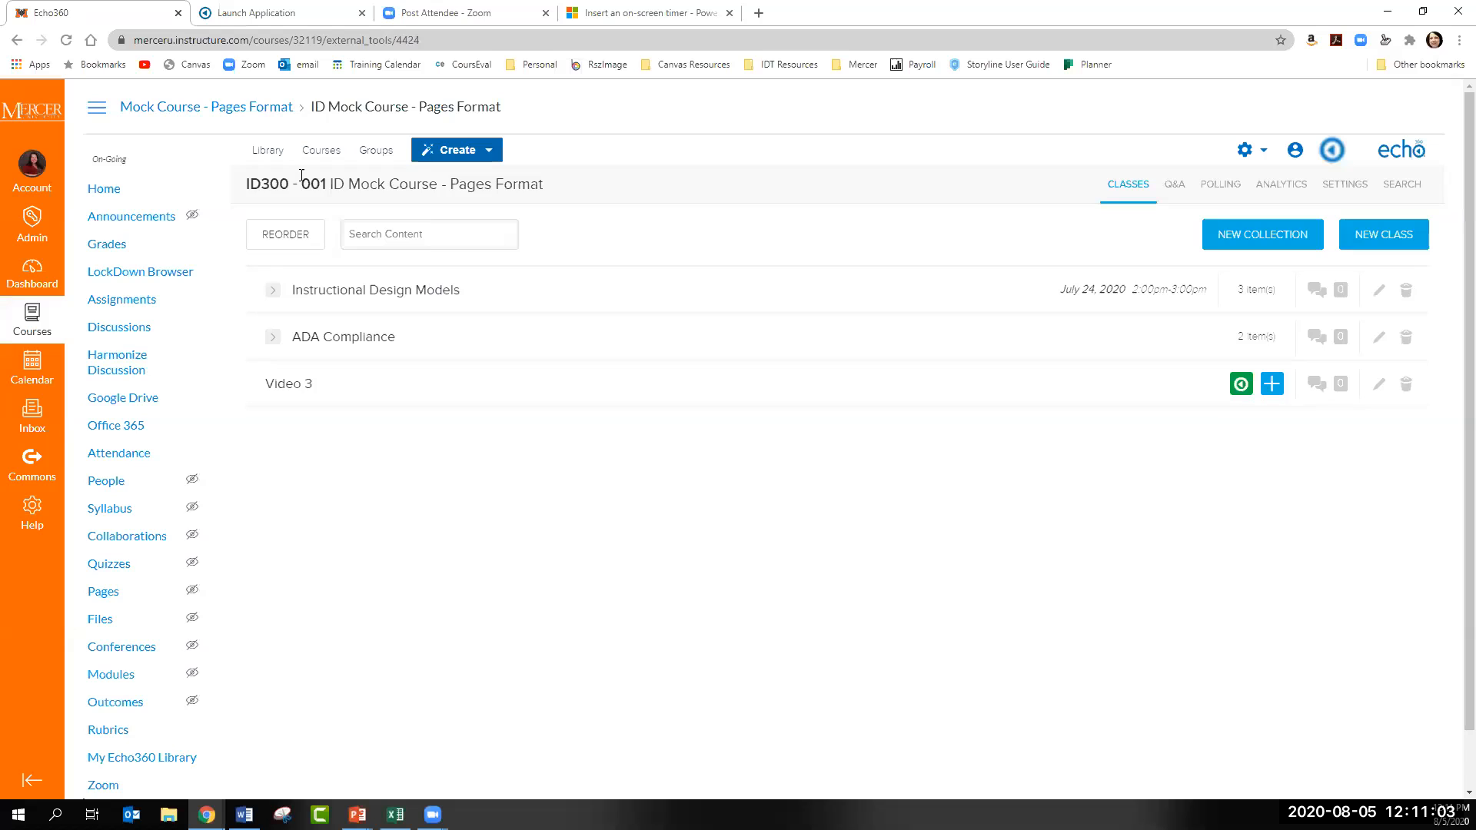
- Return to the library and open ADA Video Original for media editing, accepting that edits affect all published versions
click(269, 151)
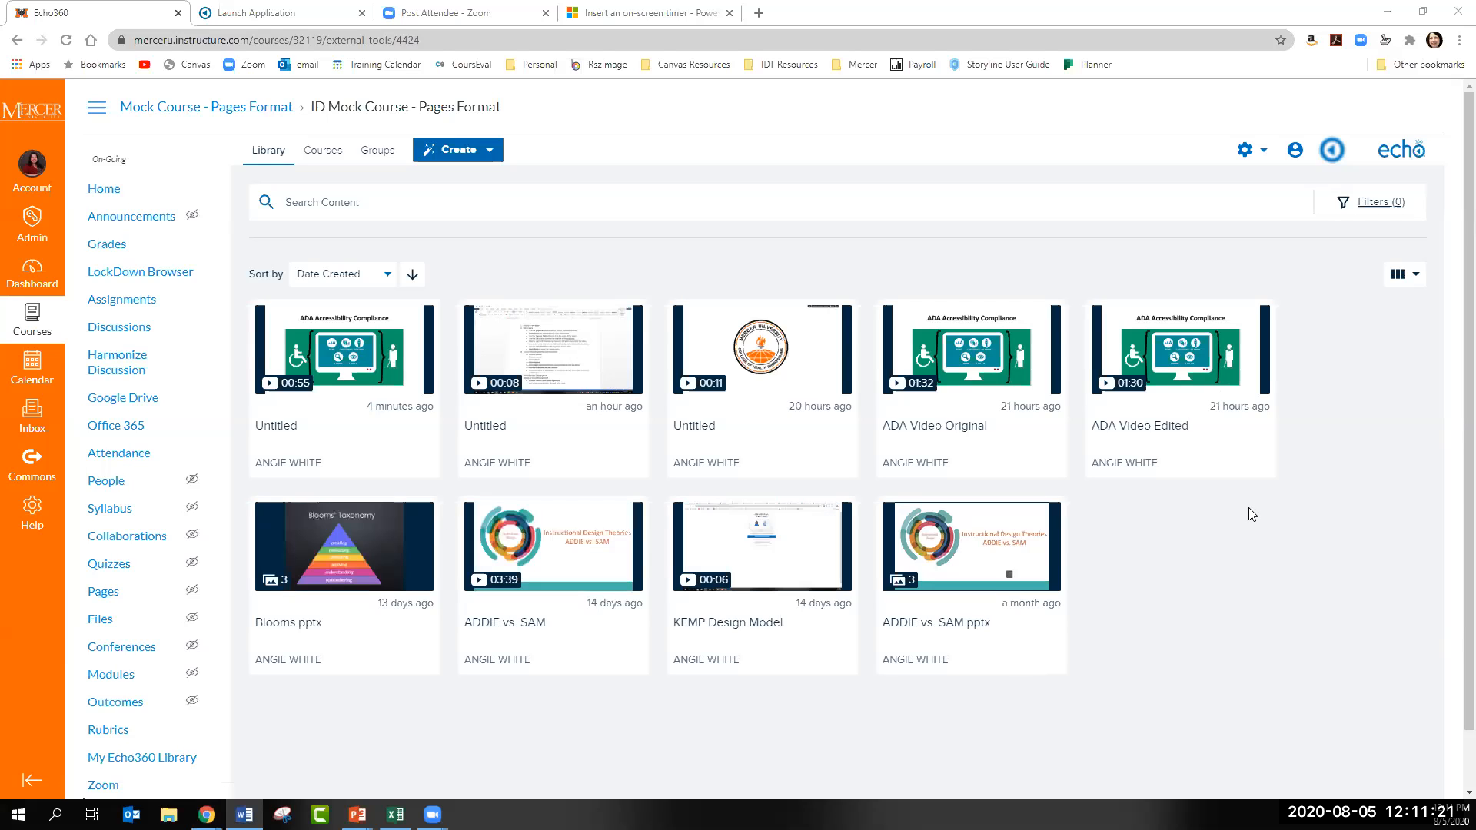
mouse_move(921, 386)
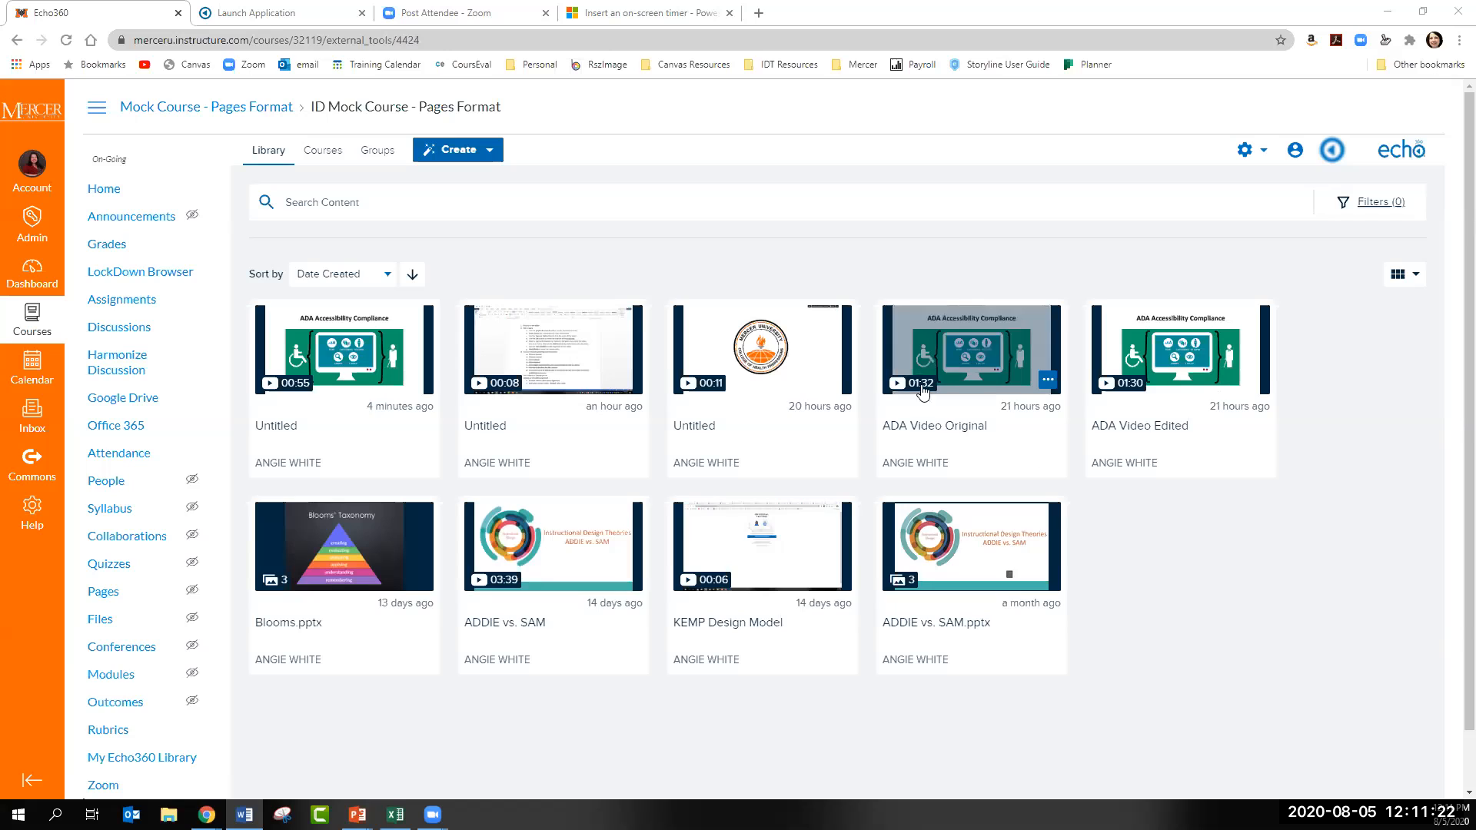
click(1048, 381)
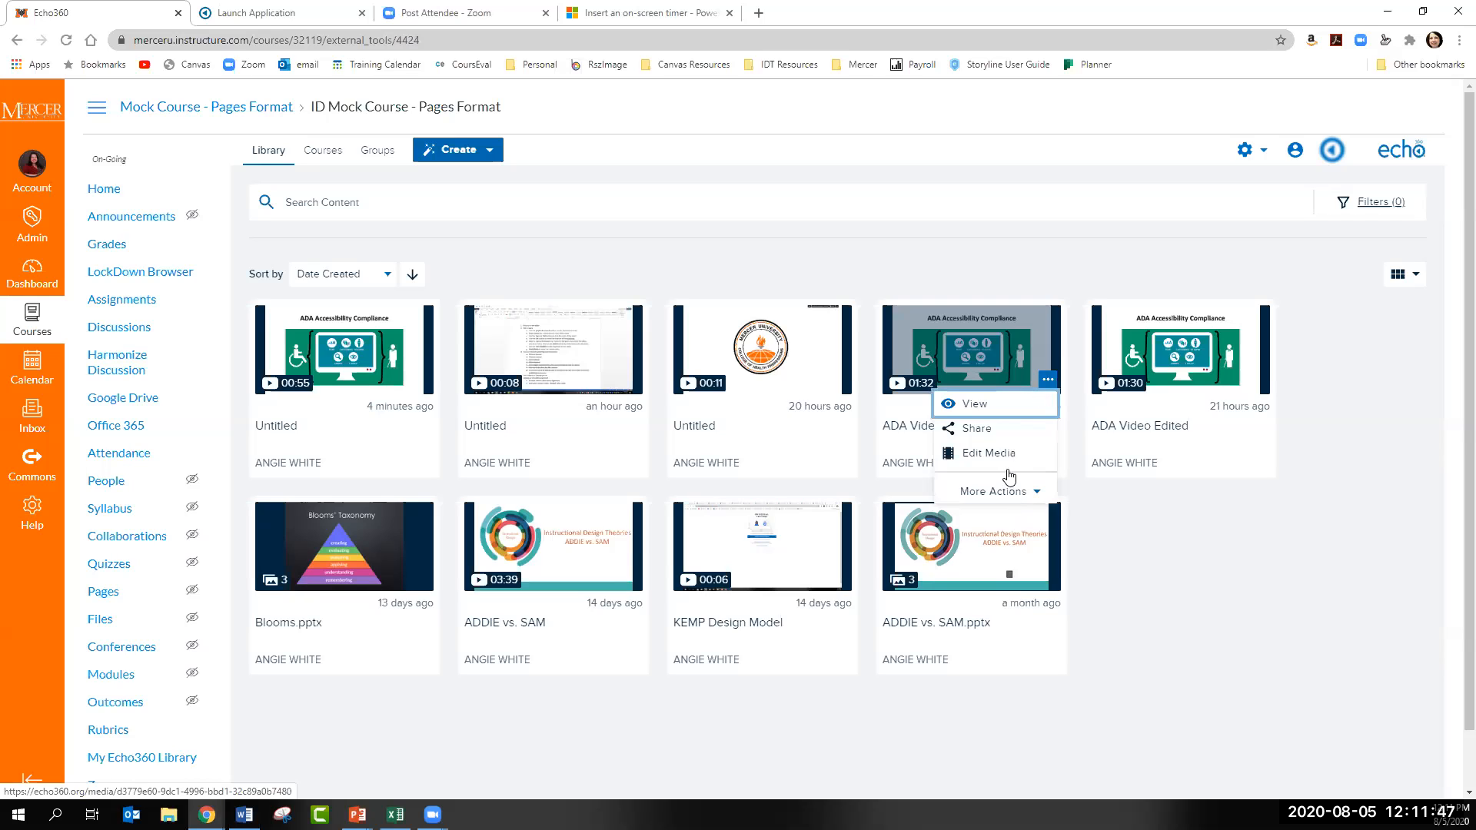
click(973, 460)
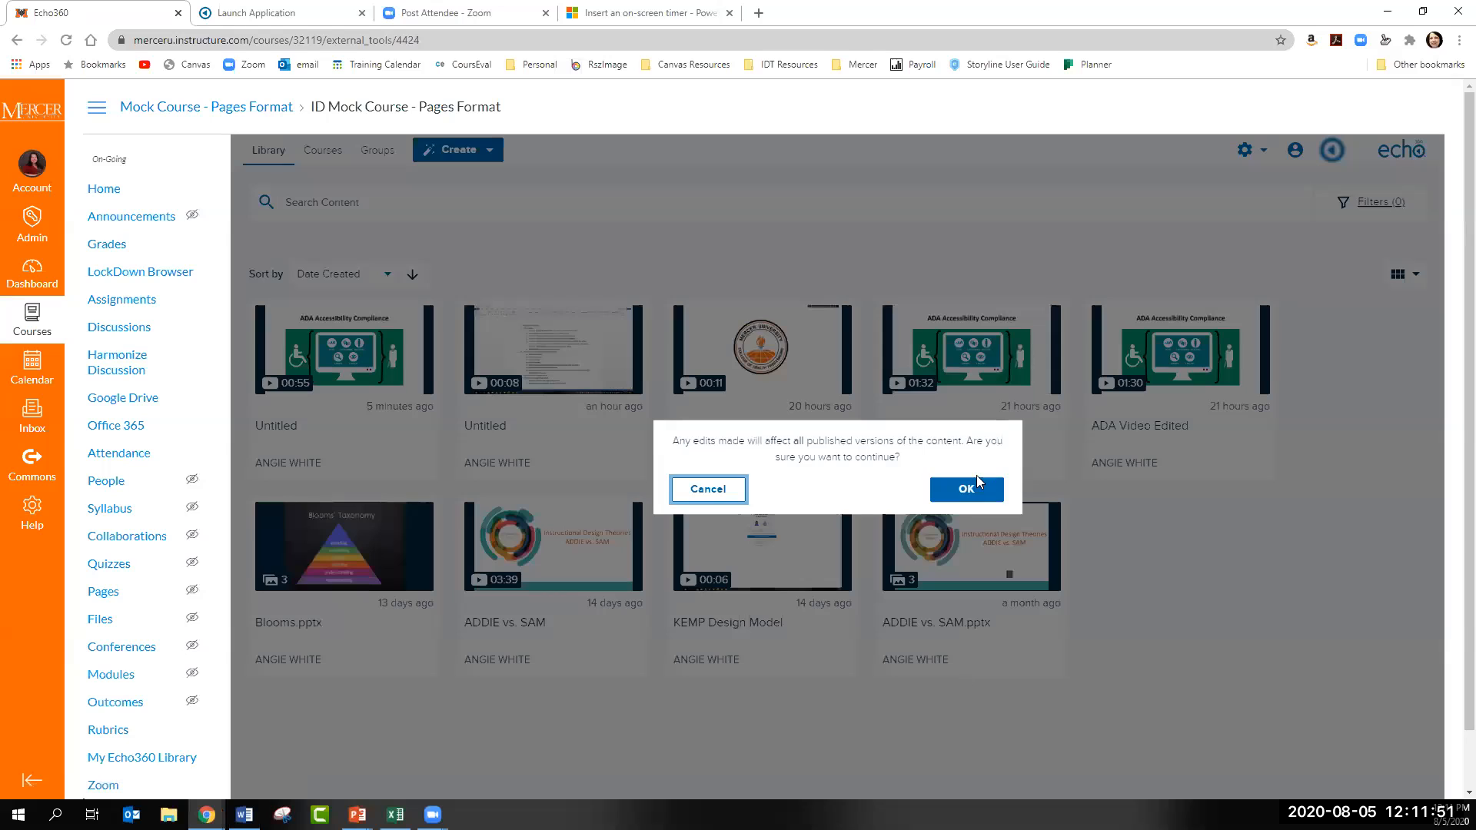
click(978, 485)
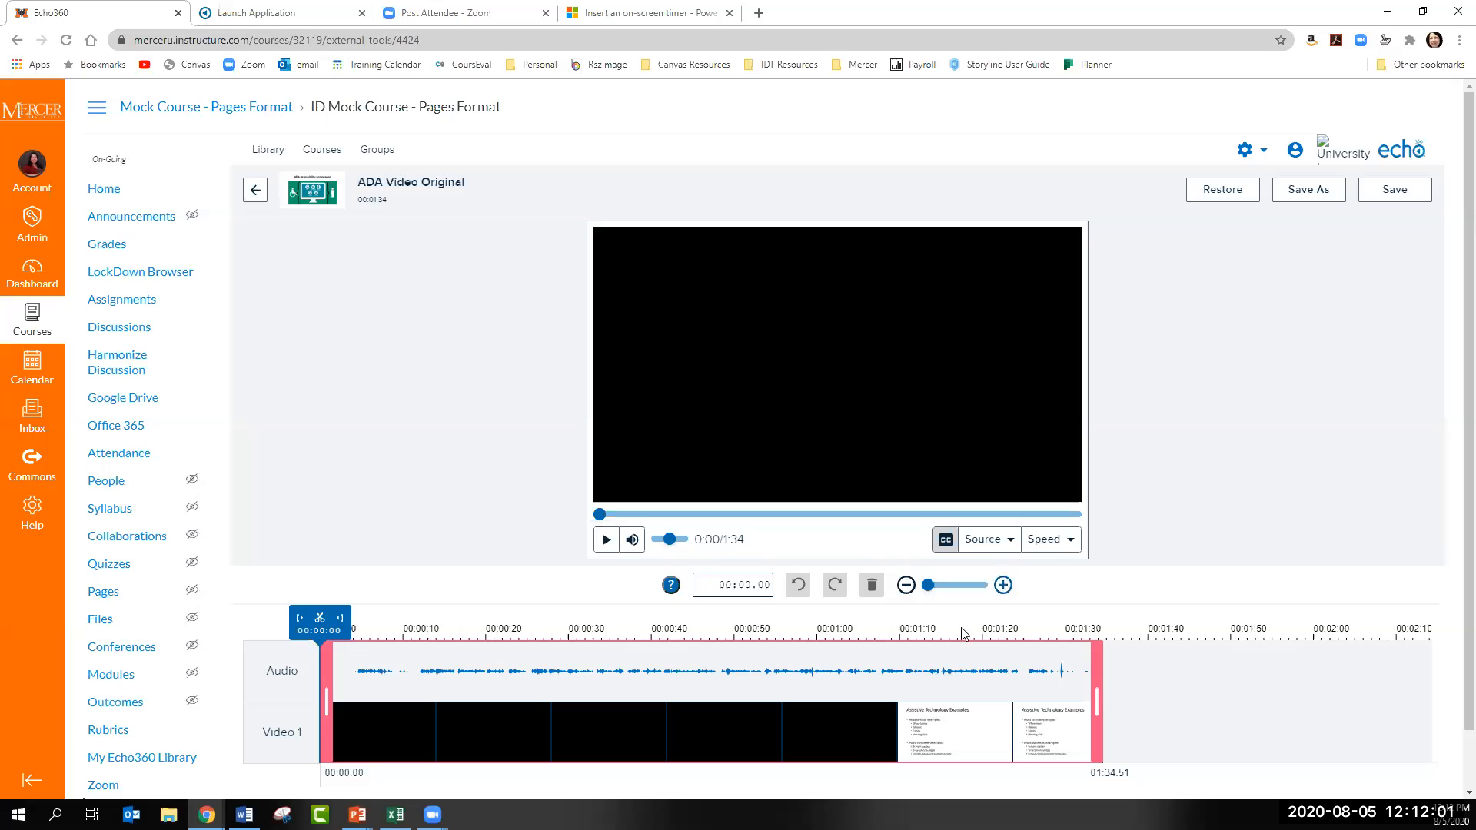
- Preview the opening of ADA Video Original, split the clip at about 00:04.16, and delete the segment before the split
click(1004, 586)
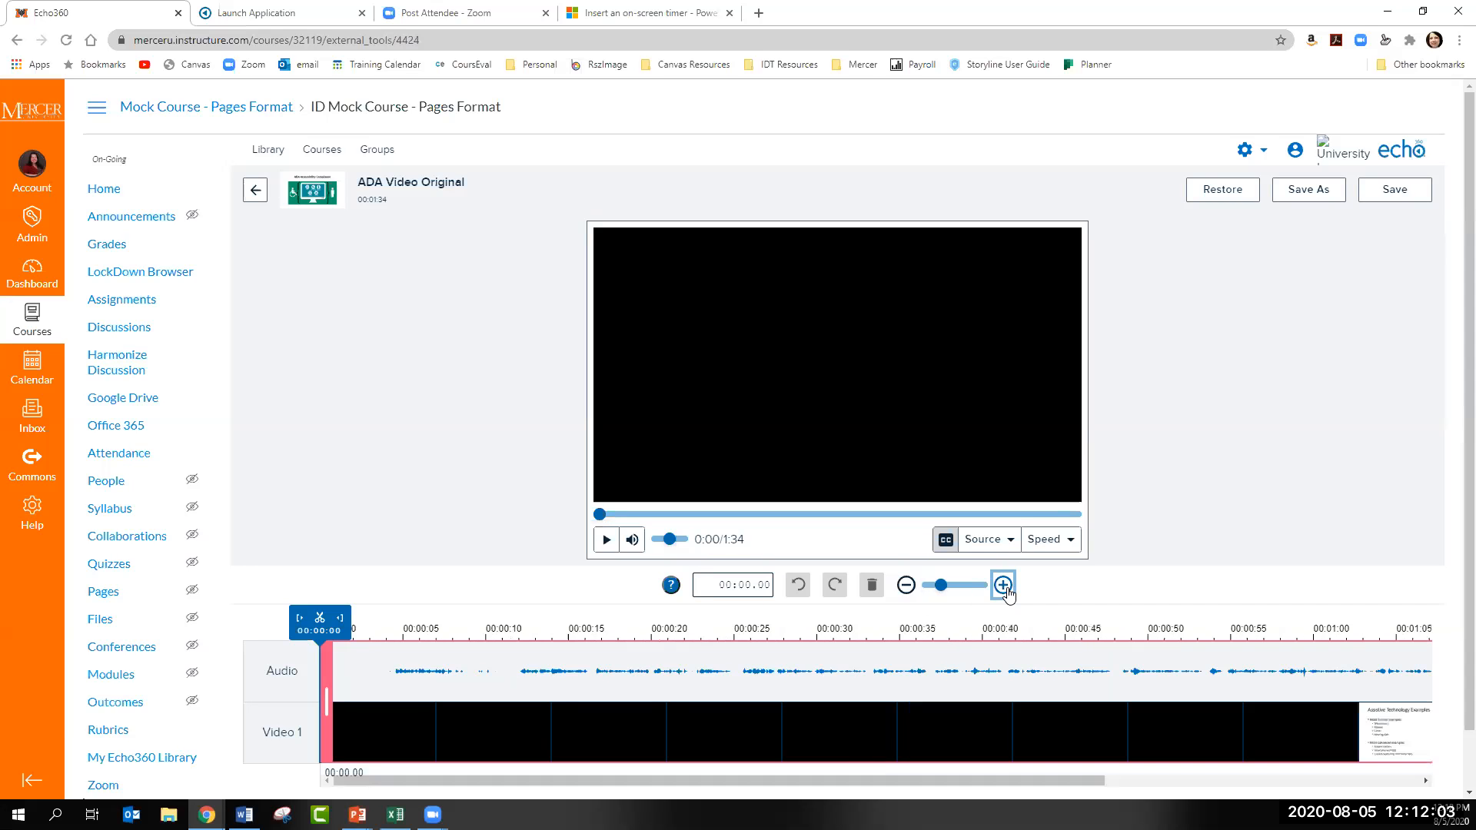
click(1005, 587)
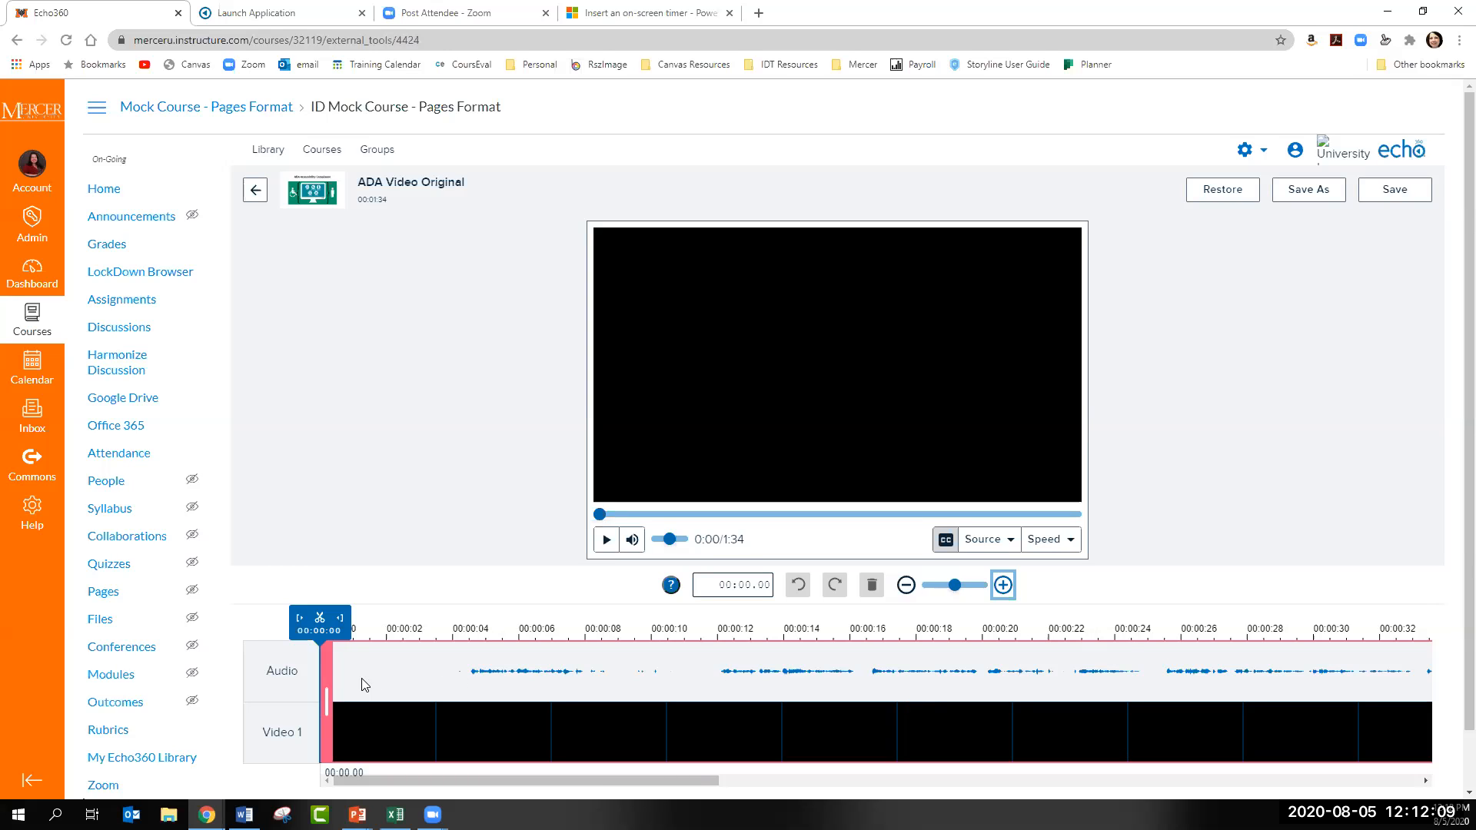
click(605, 541)
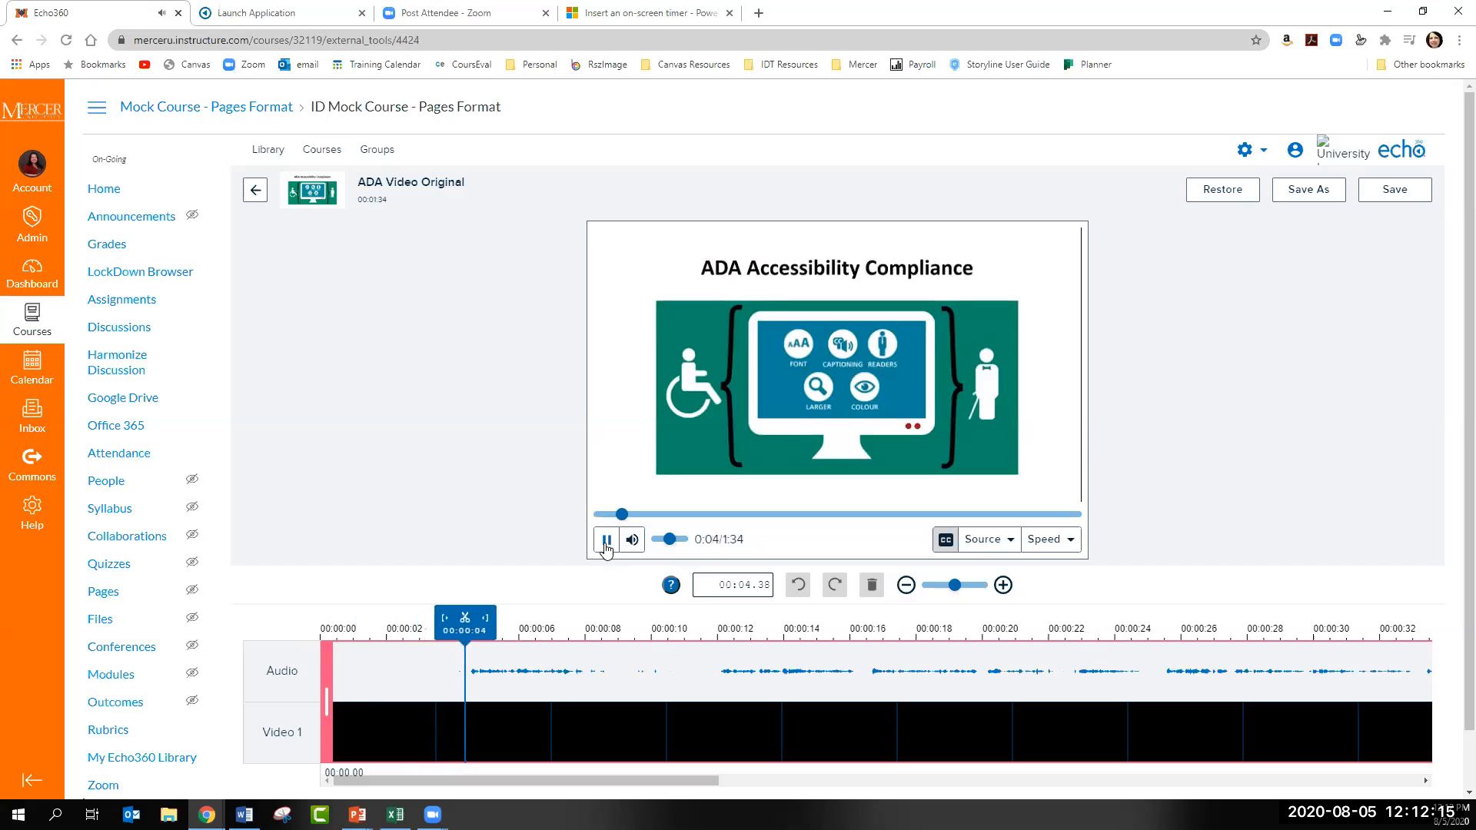
click(606, 541)
drag(496, 647, 464, 654)
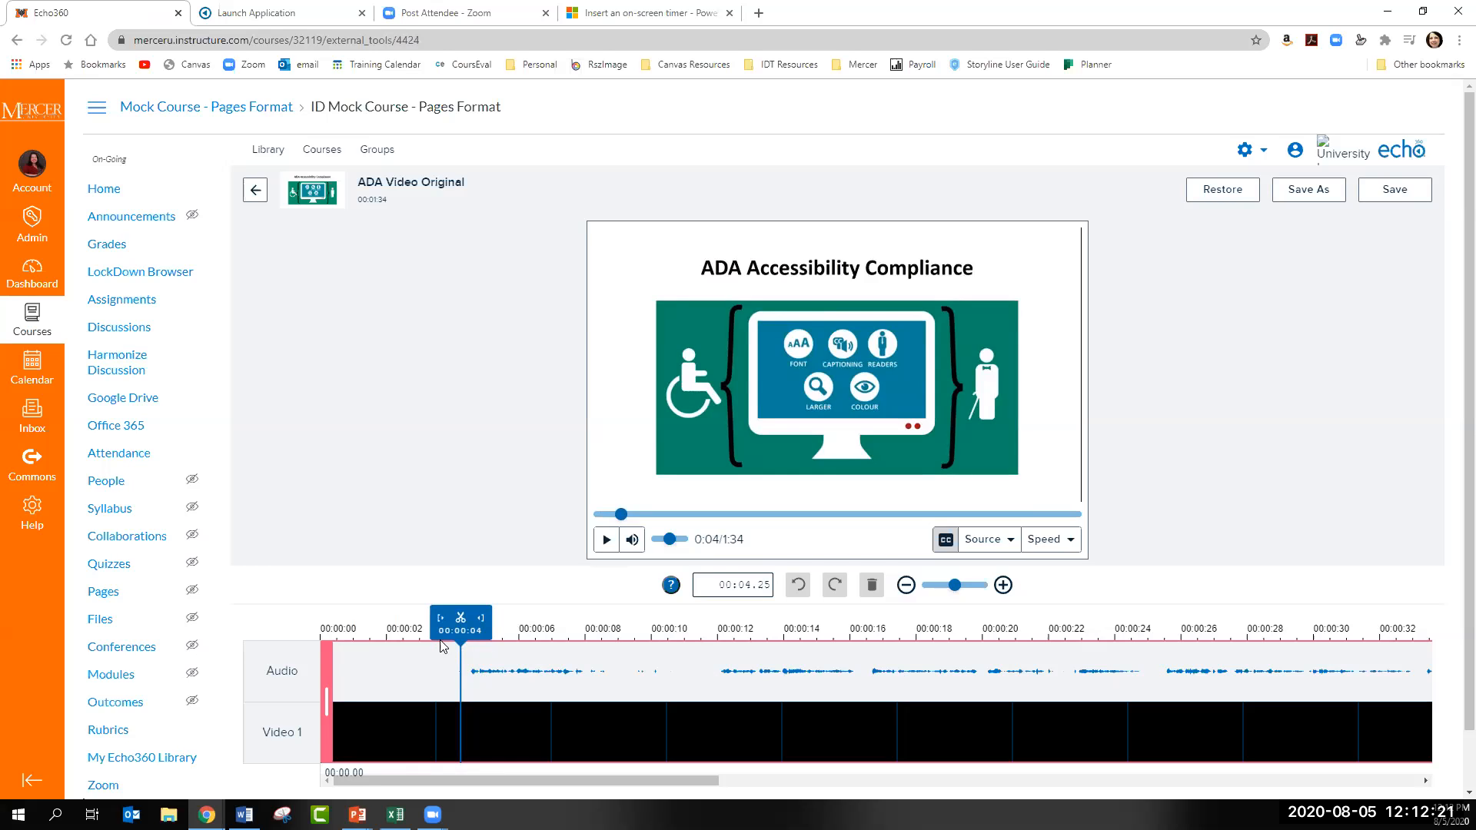
mouse_move(462, 648)
mouse_down()
mouse_move(343, 638)
mouse_move(458, 621)
mouse_up()
click(458, 620)
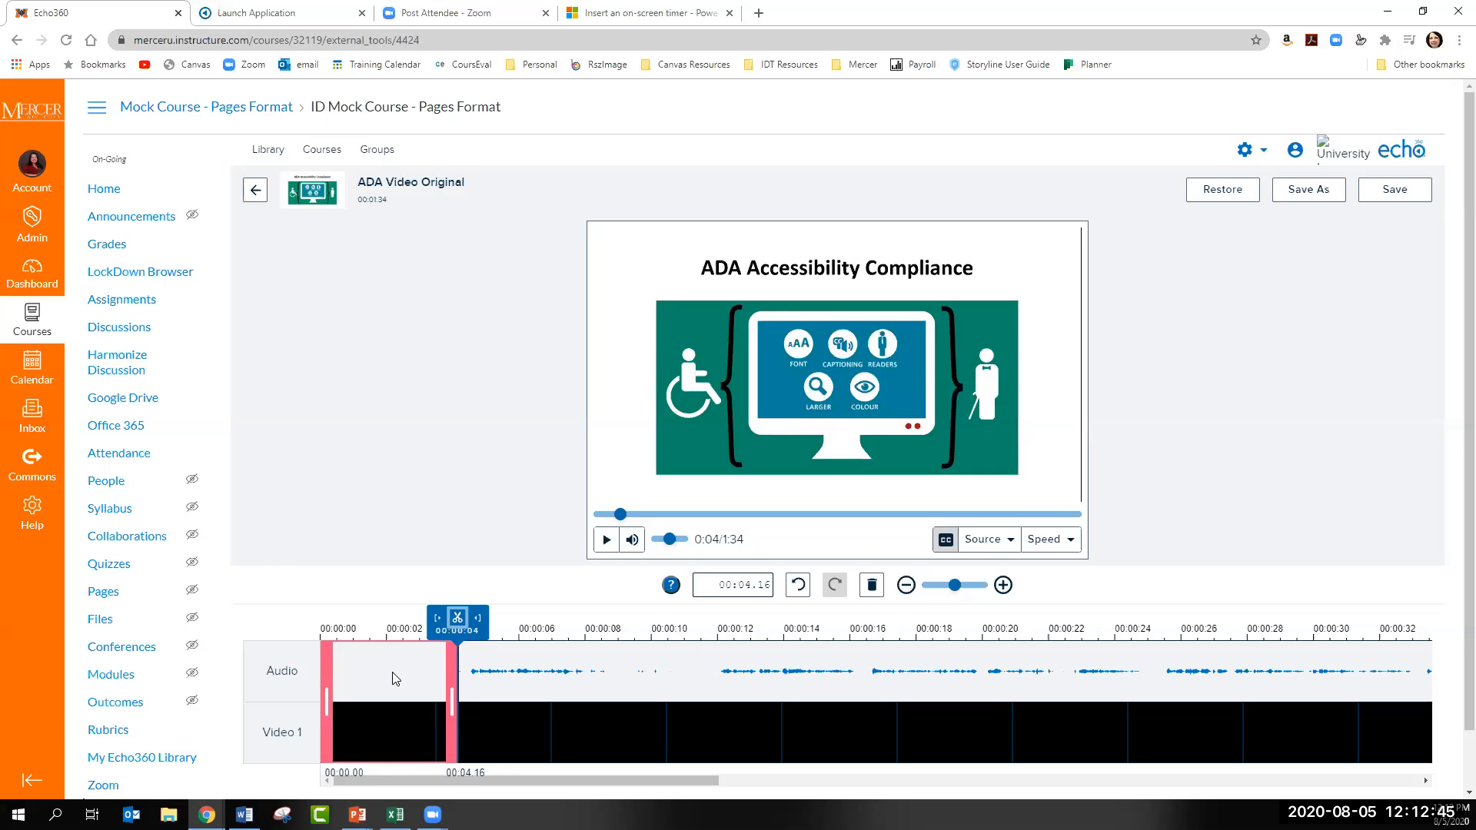
click(407, 689)
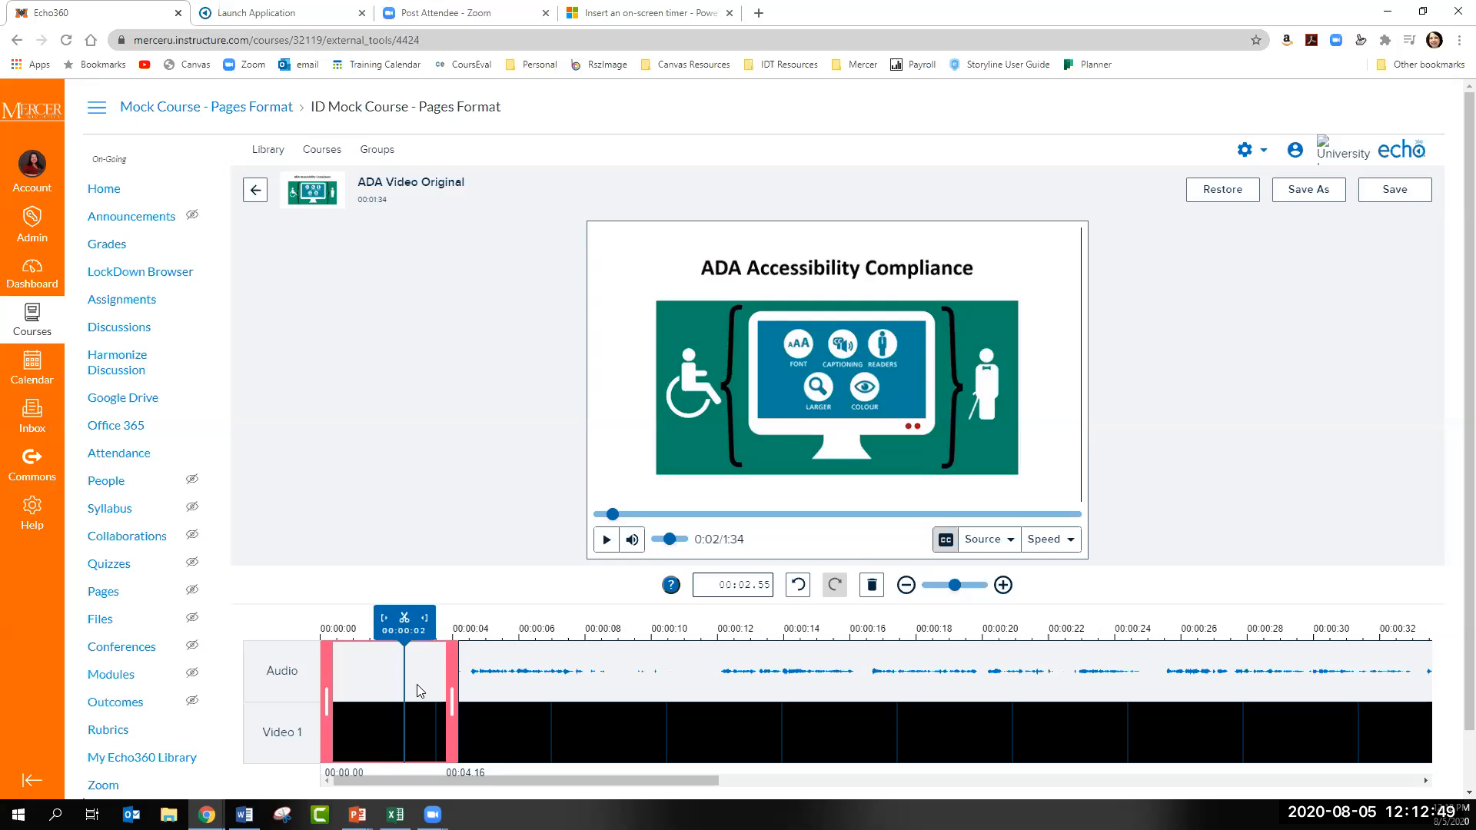
click(872, 588)
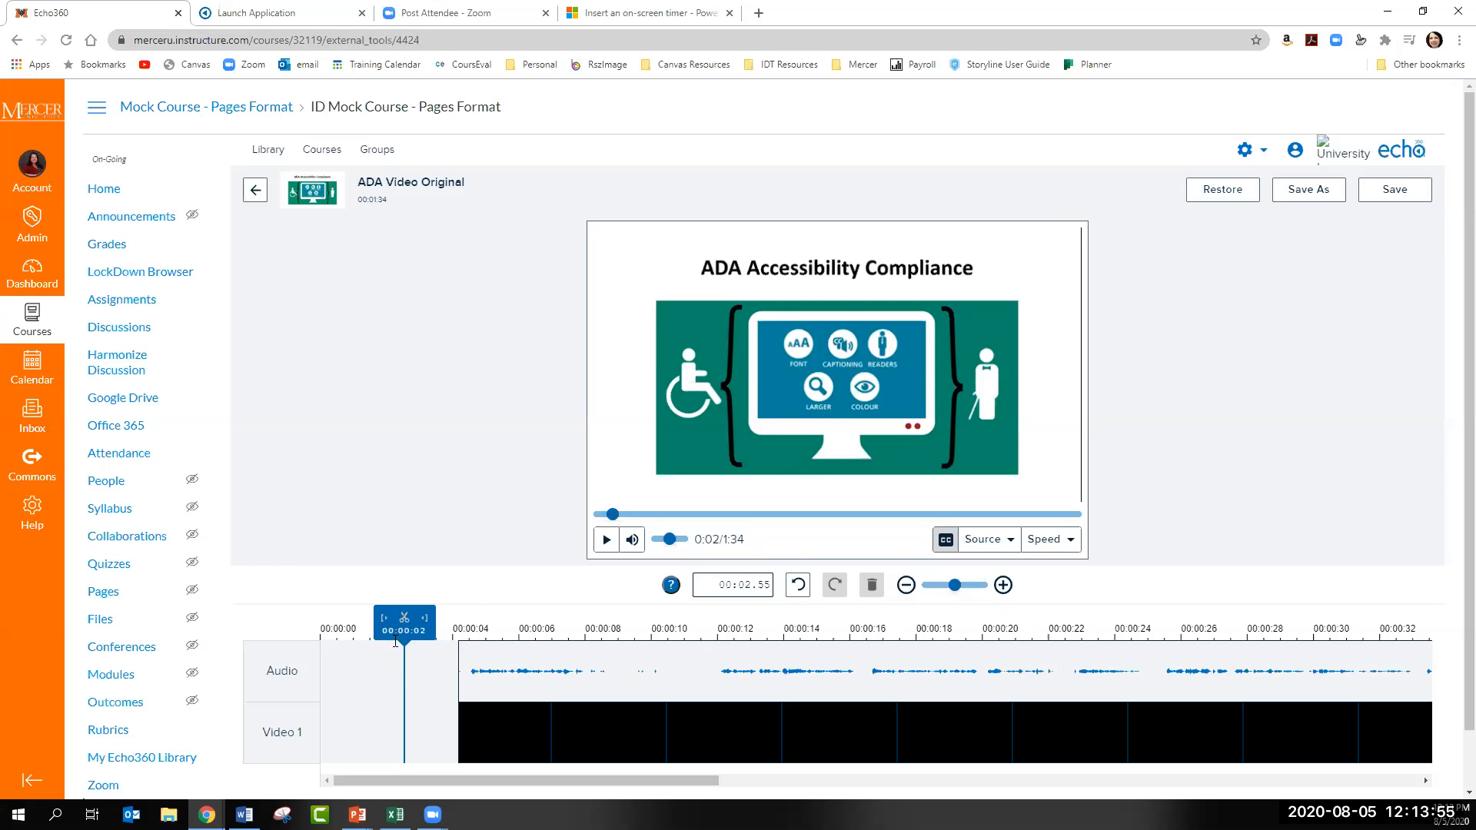
- Trim the clip's start to about 00:08.63, split it at about 00:11.88, and delete the segment between those points
drag(405, 648, 608, 682)
drag(458, 713, 613, 709)
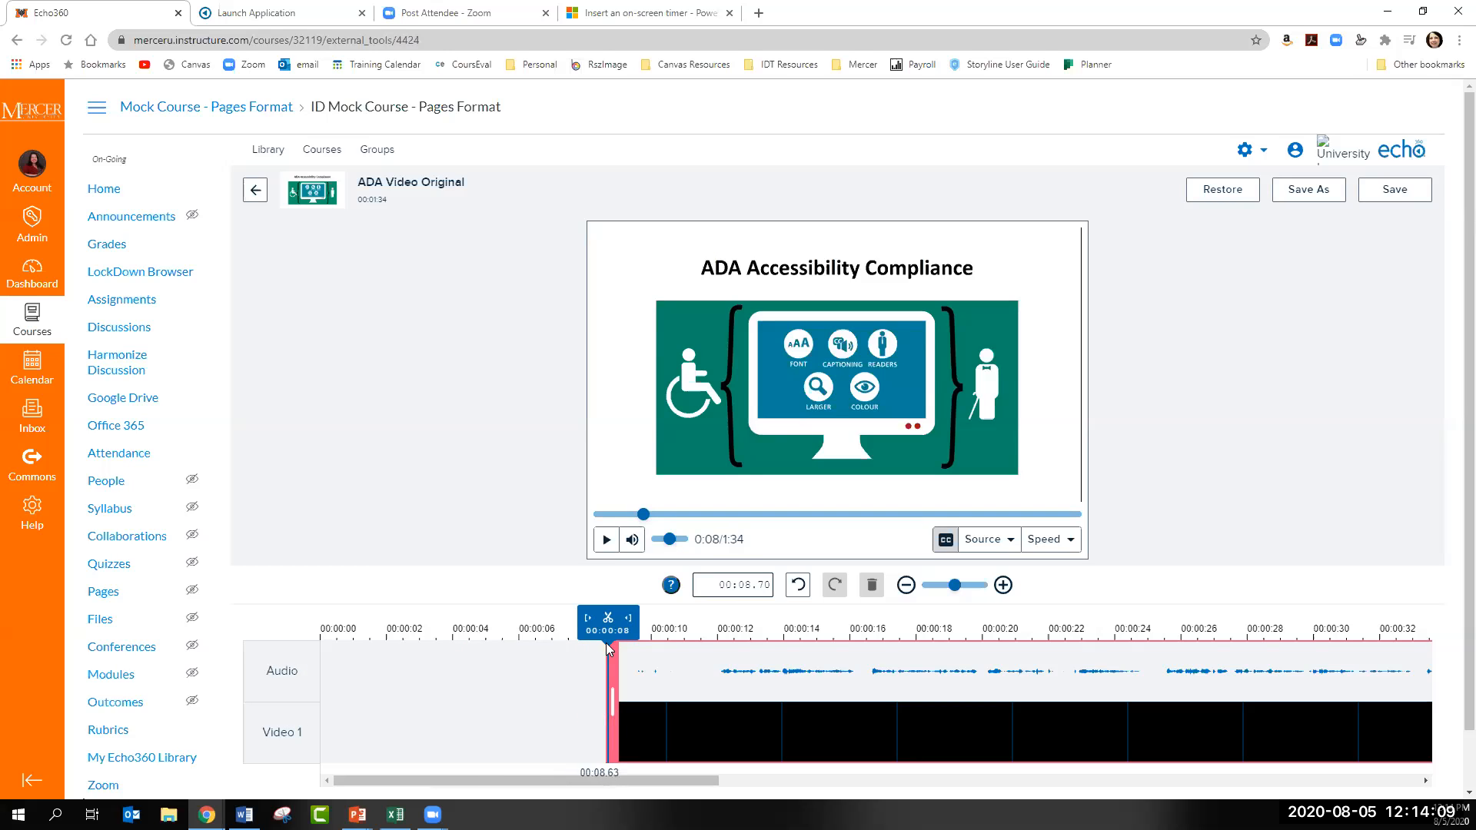
drag(656, 663, 711, 638)
click(712, 620)
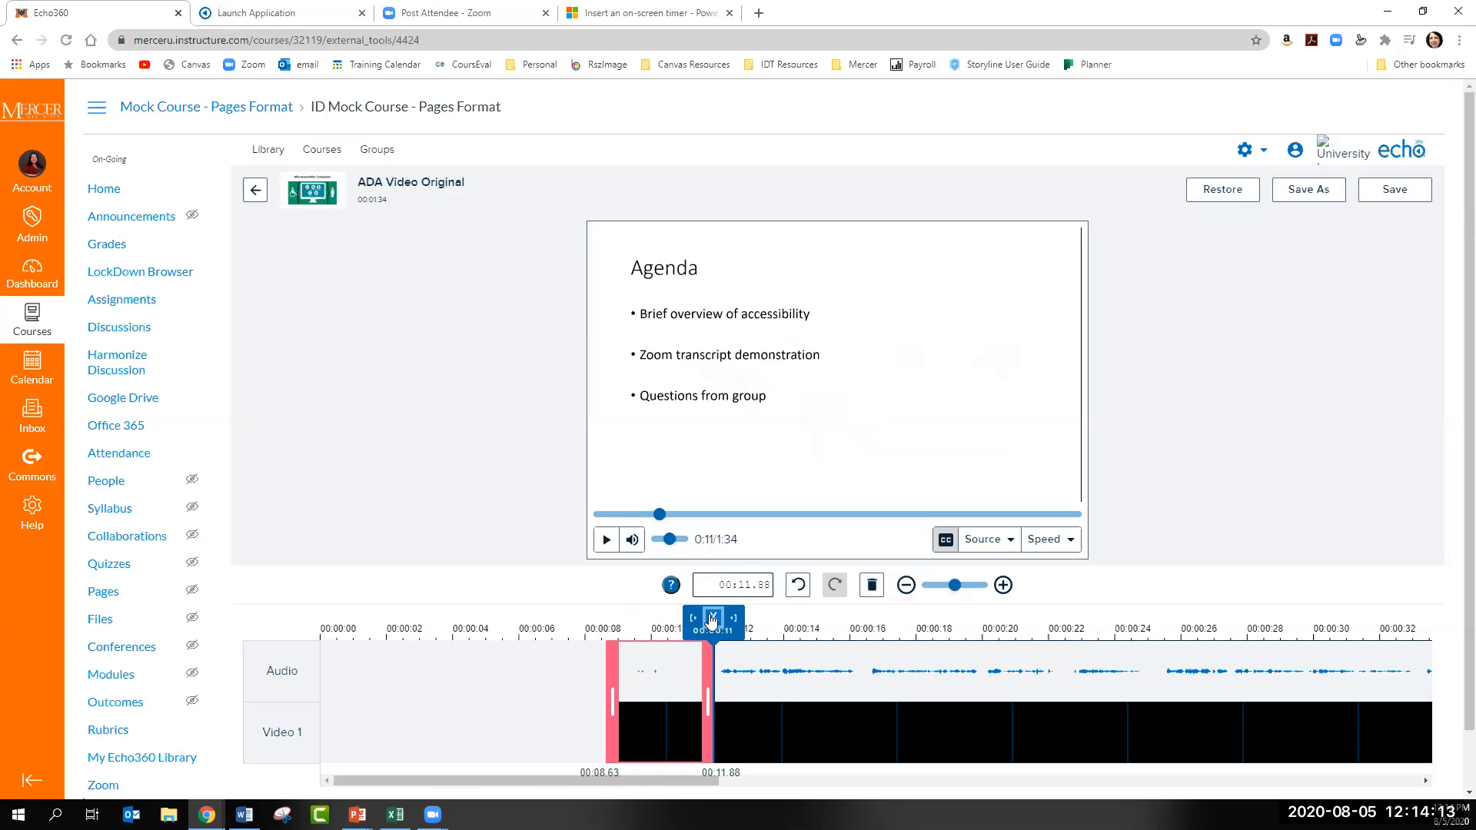
click(666, 684)
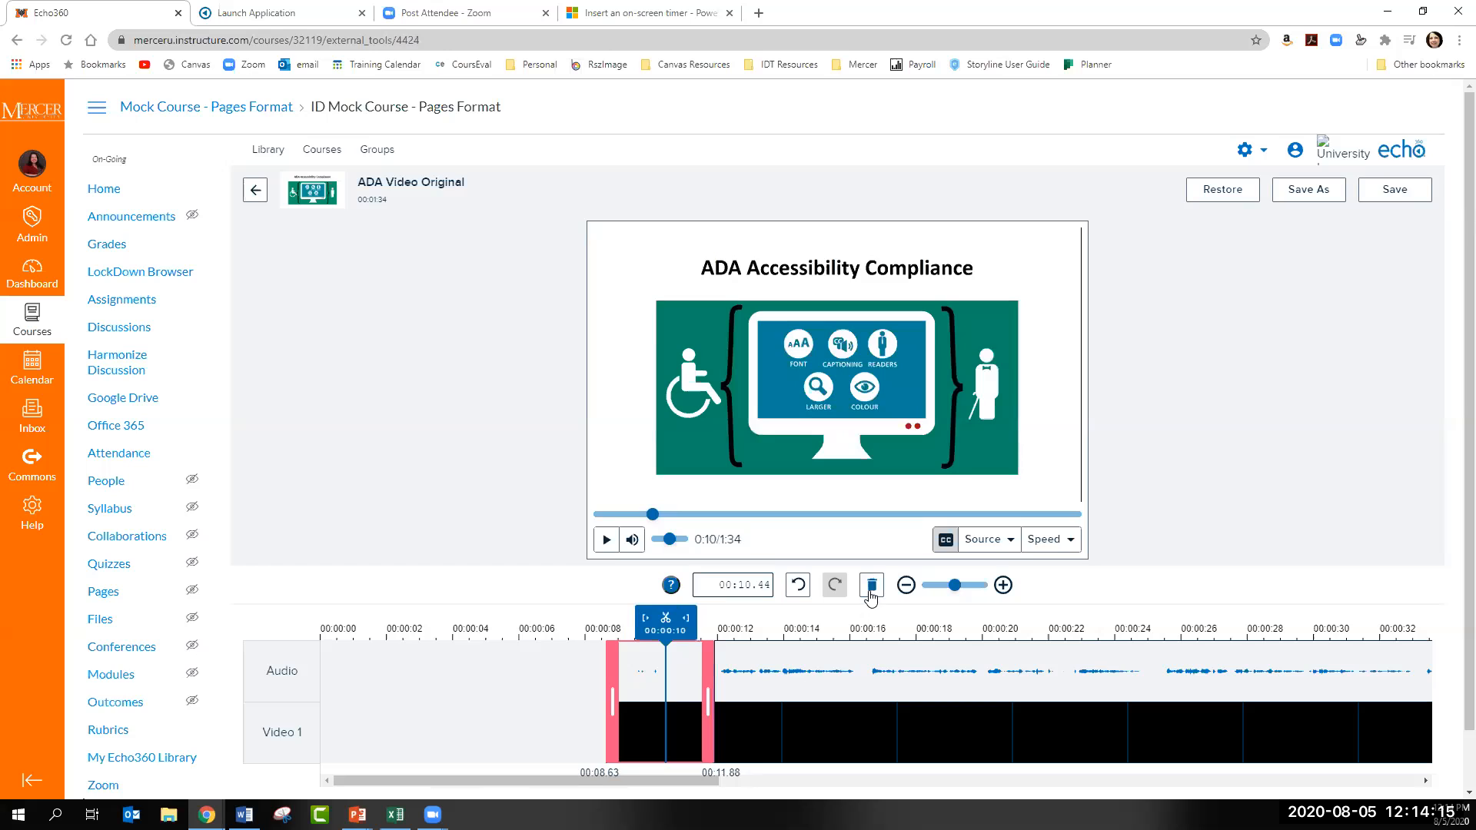
click(872, 585)
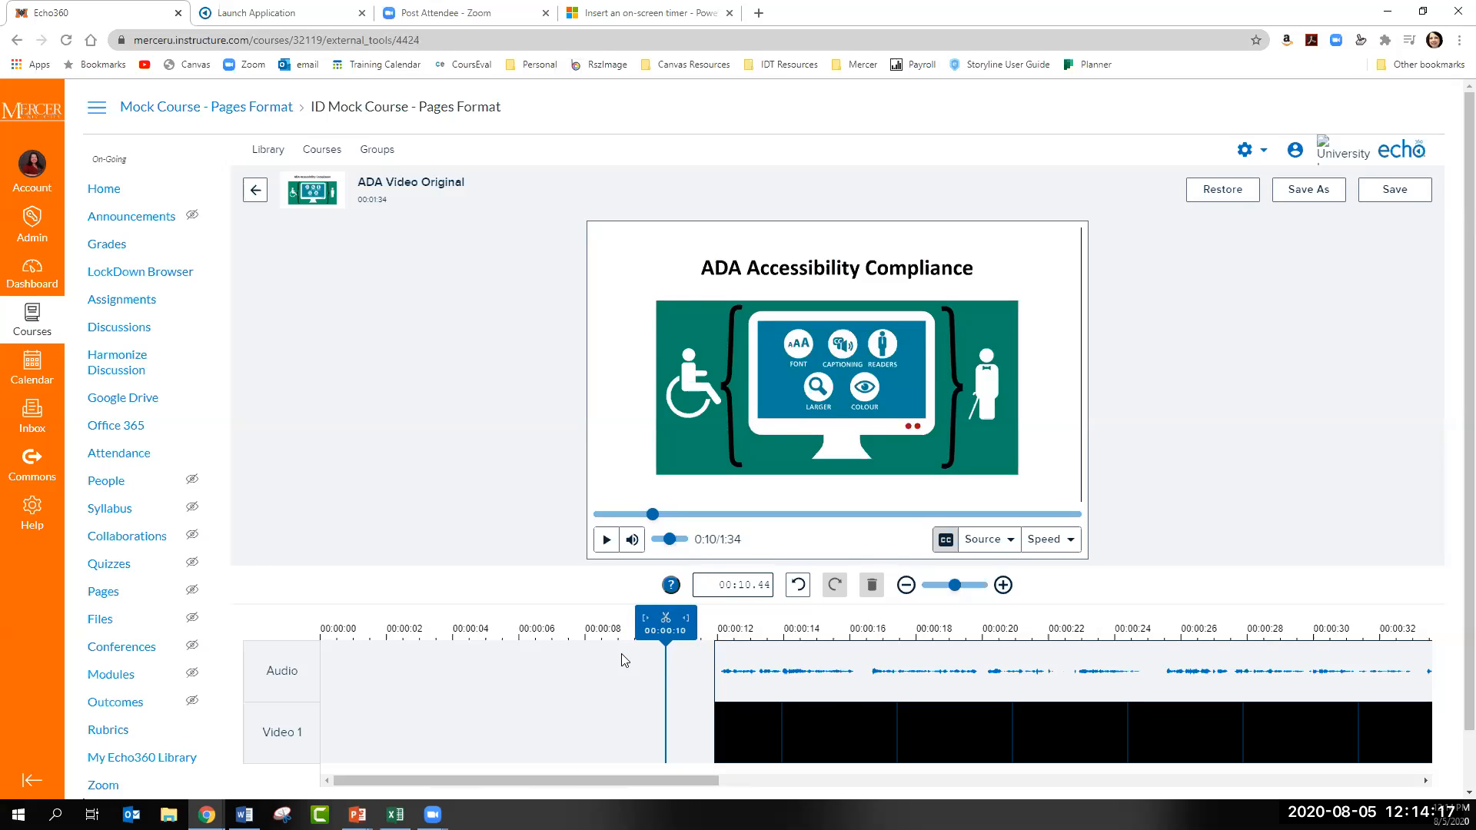
- Undo the last segment deletion and restore ADA Video Original to its unedited version, confirming the restore
click(798, 588)
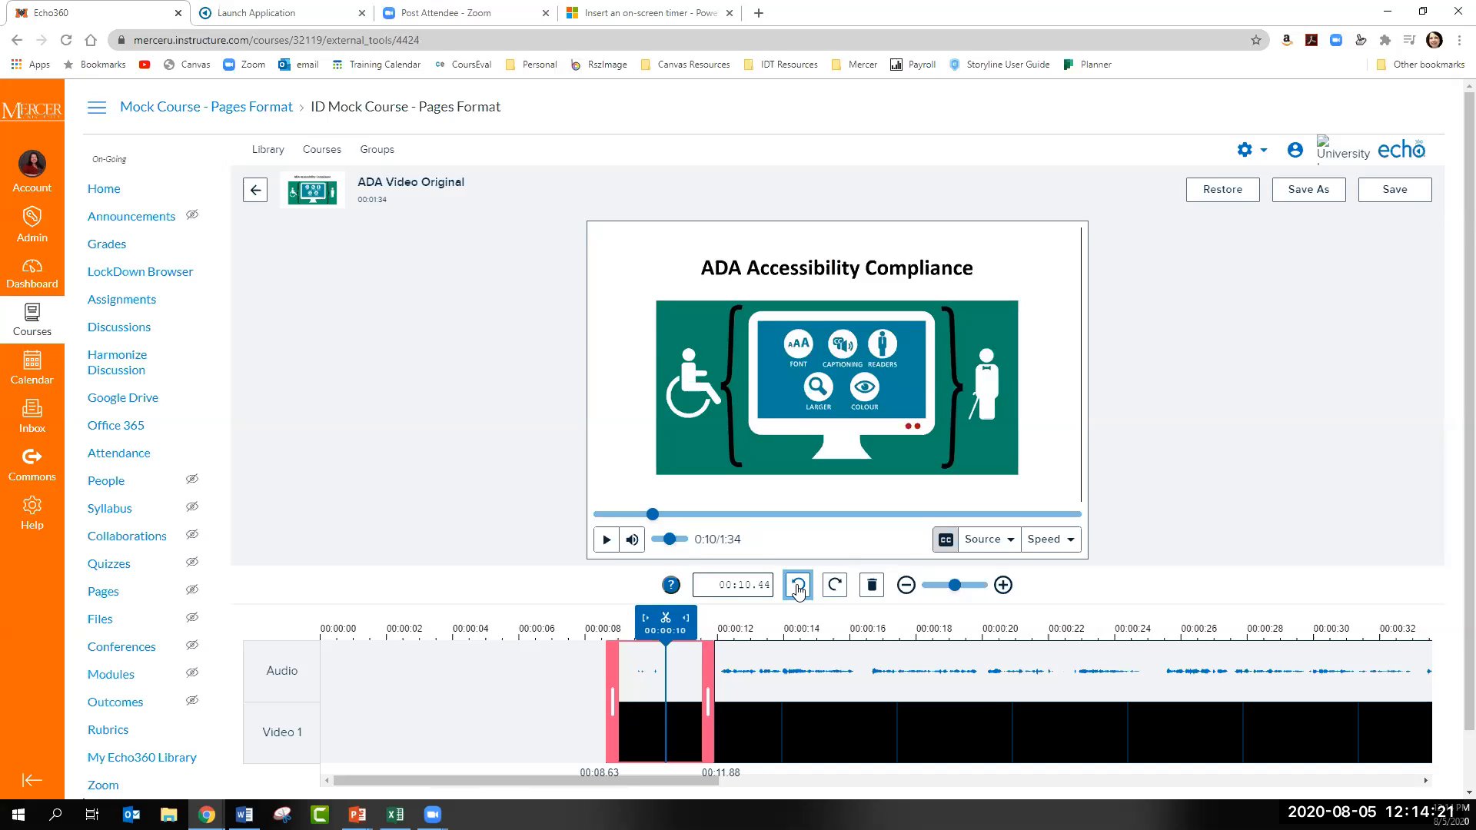
mouse_move(710, 715)
mouse_down()
mouse_move(659, 718)
mouse_move(723, 720)
mouse_up()
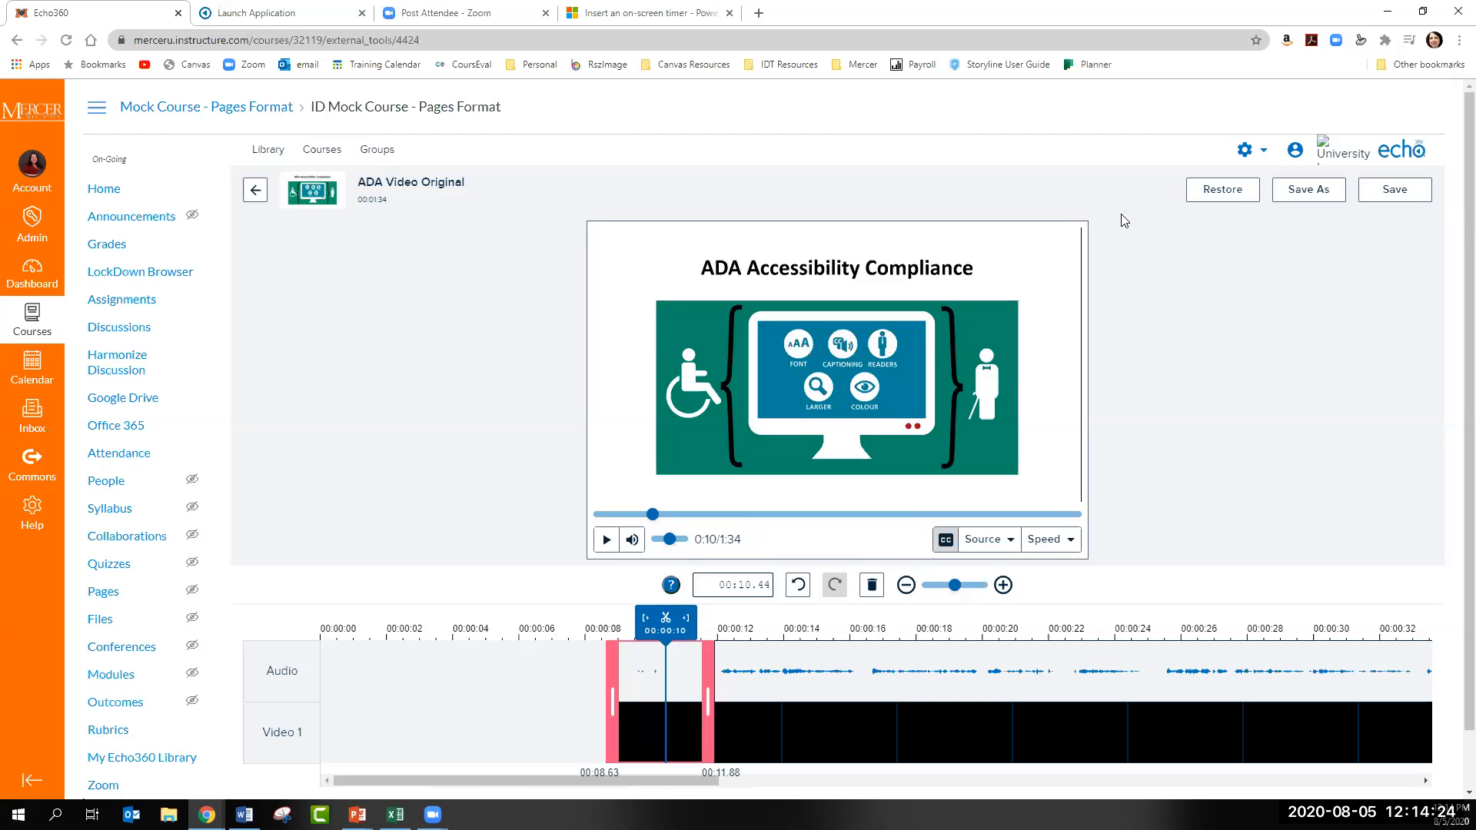
click(1193, 196)
click(998, 519)
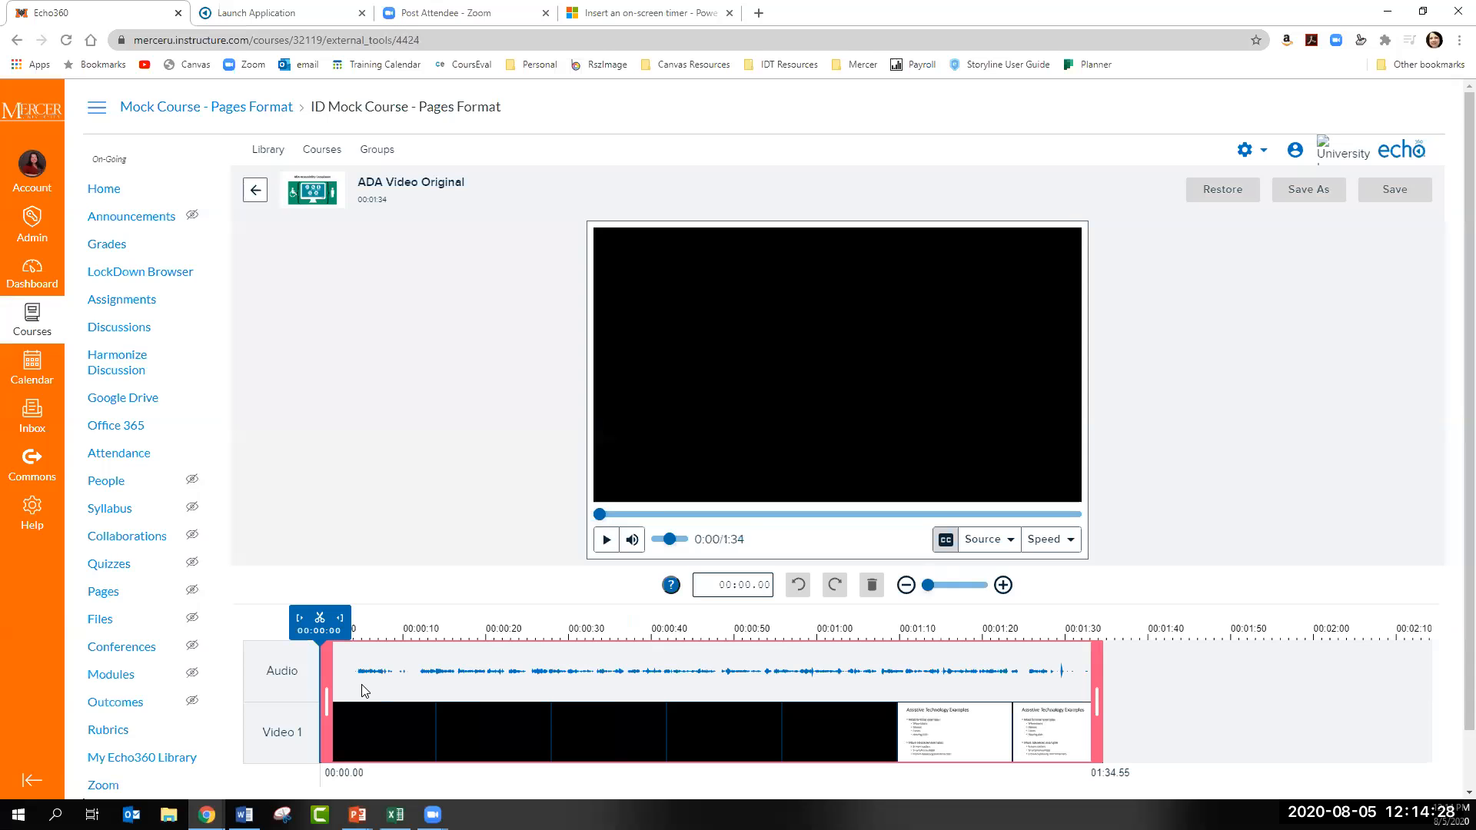
- Trim the start of ADA Video Original to about 00:01.20 and split the clip at about 00:24.70
mouse_move(329, 698)
mouse_down()
mouse_move(535, 701)
mouse_move(330, 690)
mouse_up()
drag(321, 621, 526, 629)
click(525, 620)
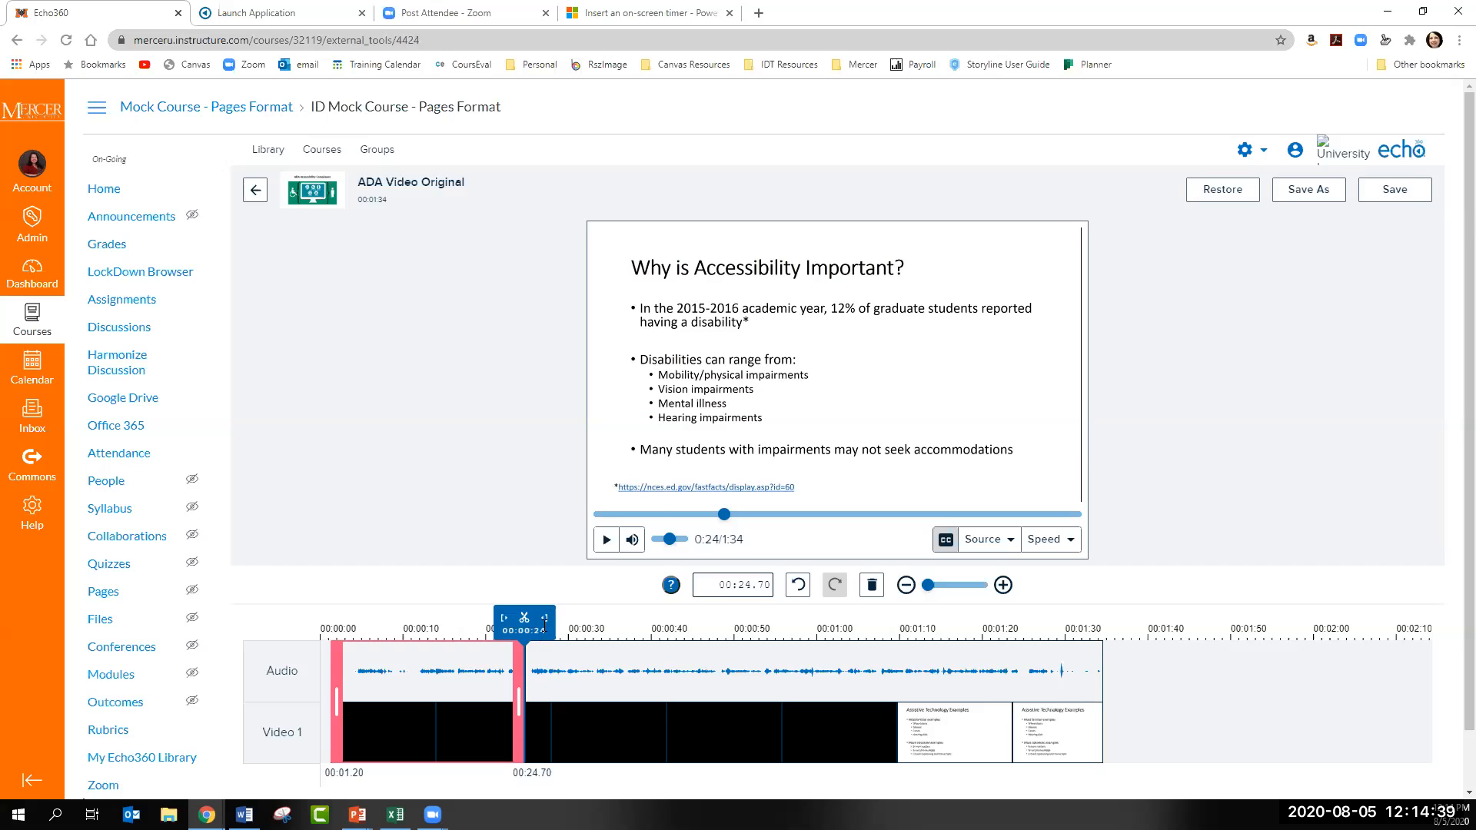
- Trim the second segment's start to about 00:25.17 at the playhead, and extend that trim to about 00:30.74
click(505, 620)
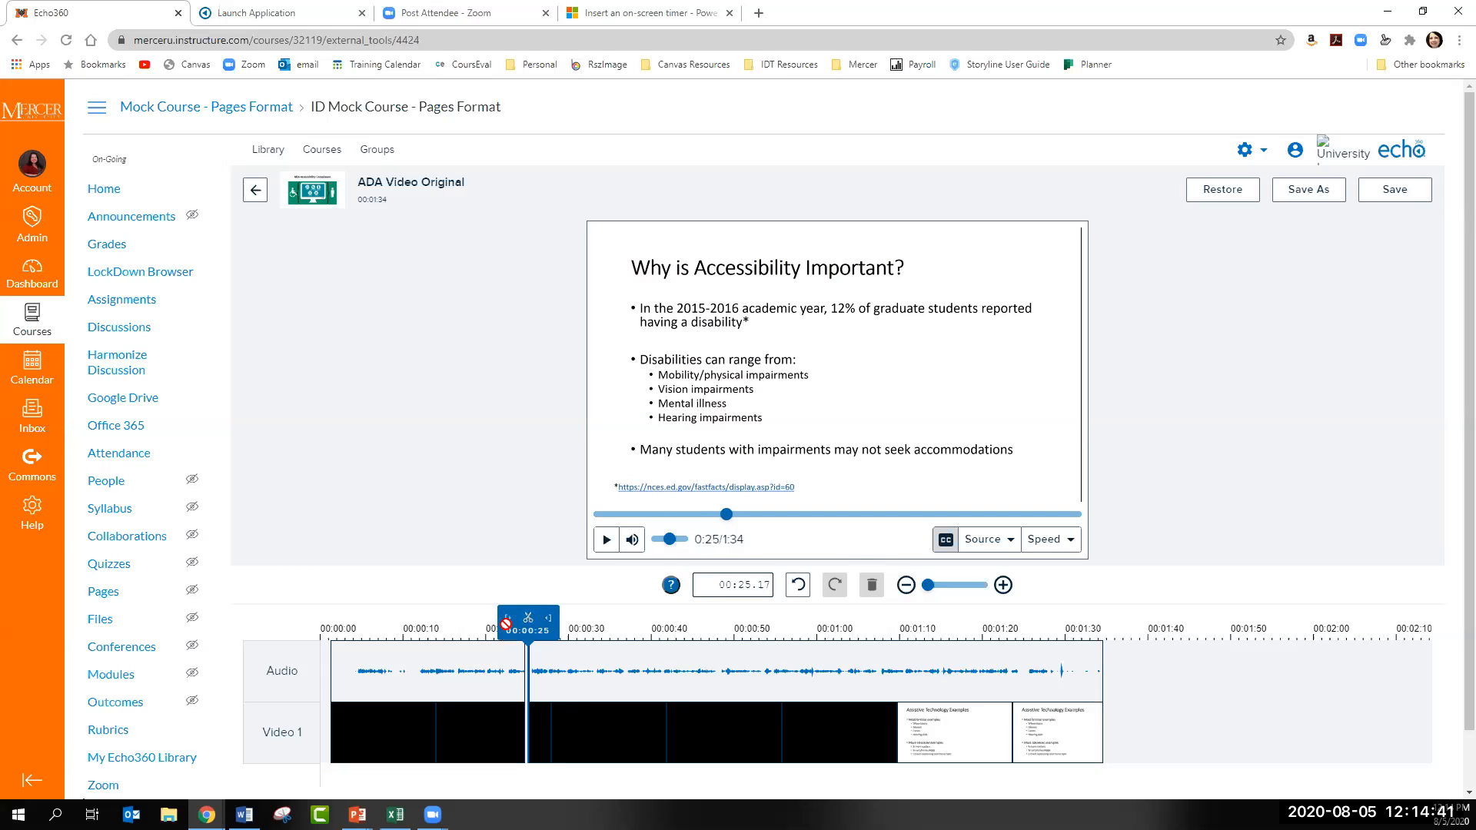
click(585, 650)
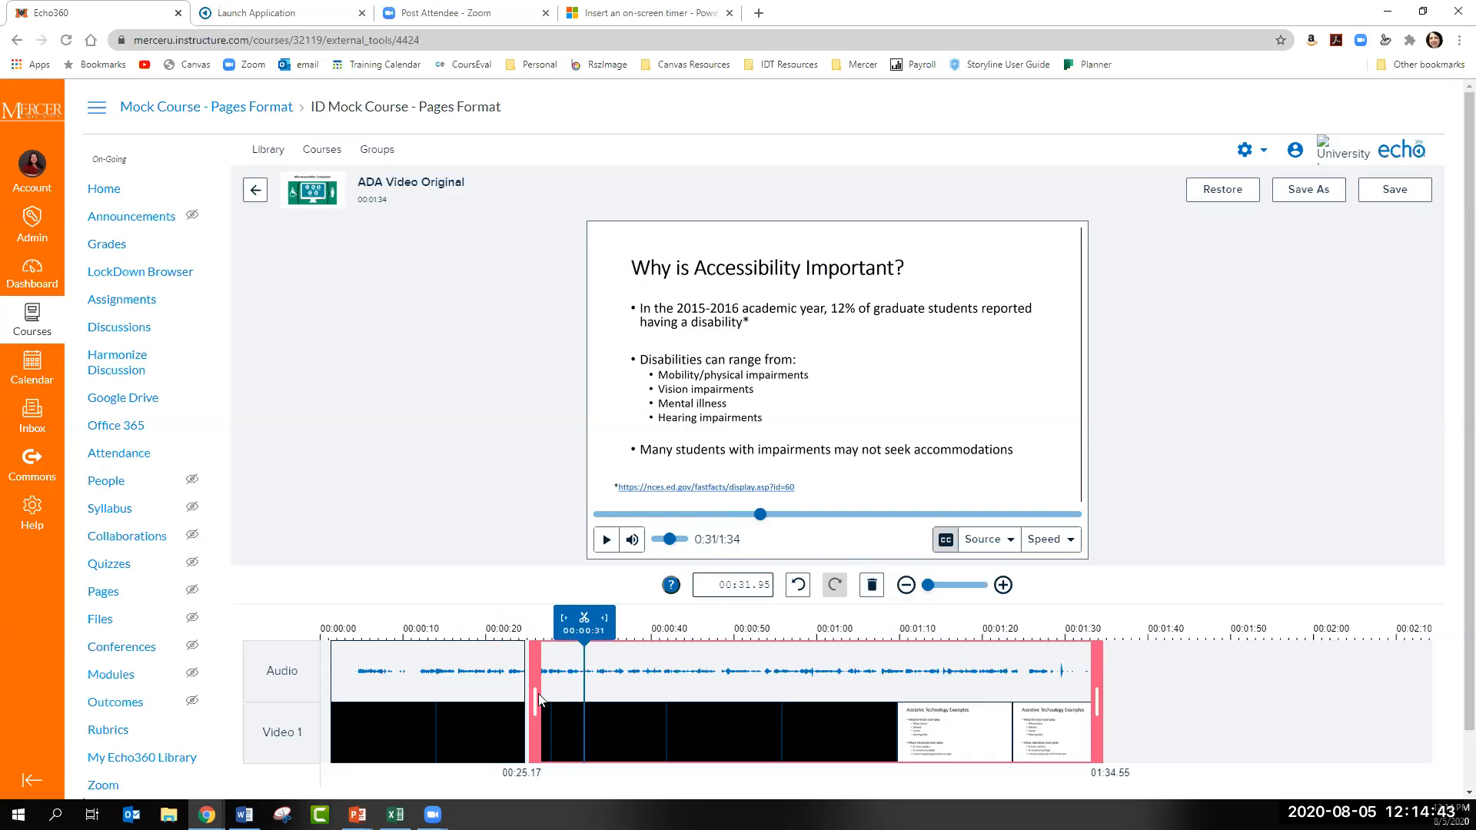
drag(550, 699, 576, 691)
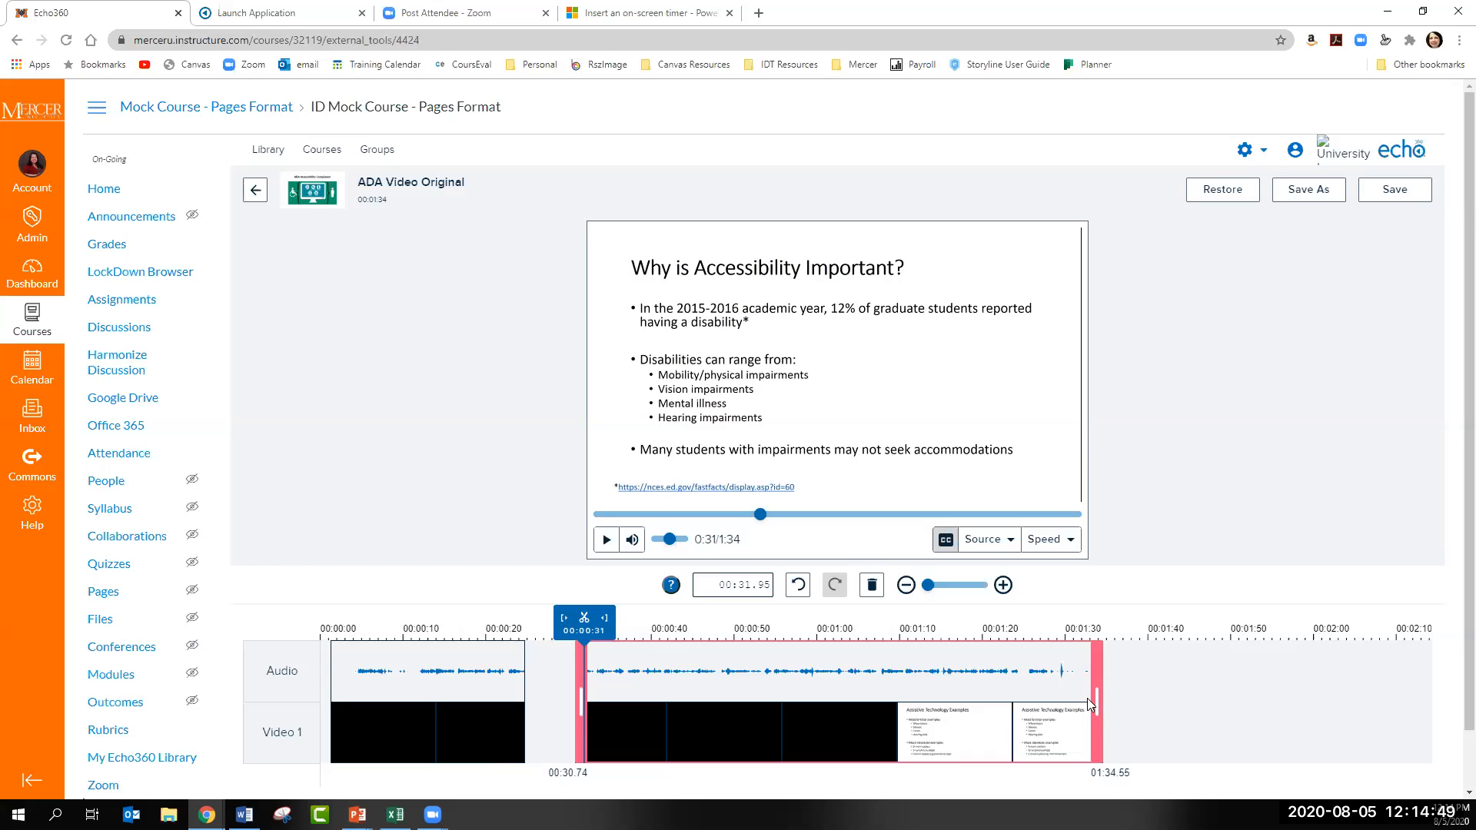
- Try trimming the second segment's end to about 00:38.25 and to 00:33.90 at the playhead, reverting each trim
drag(1100, 706, 635, 694)
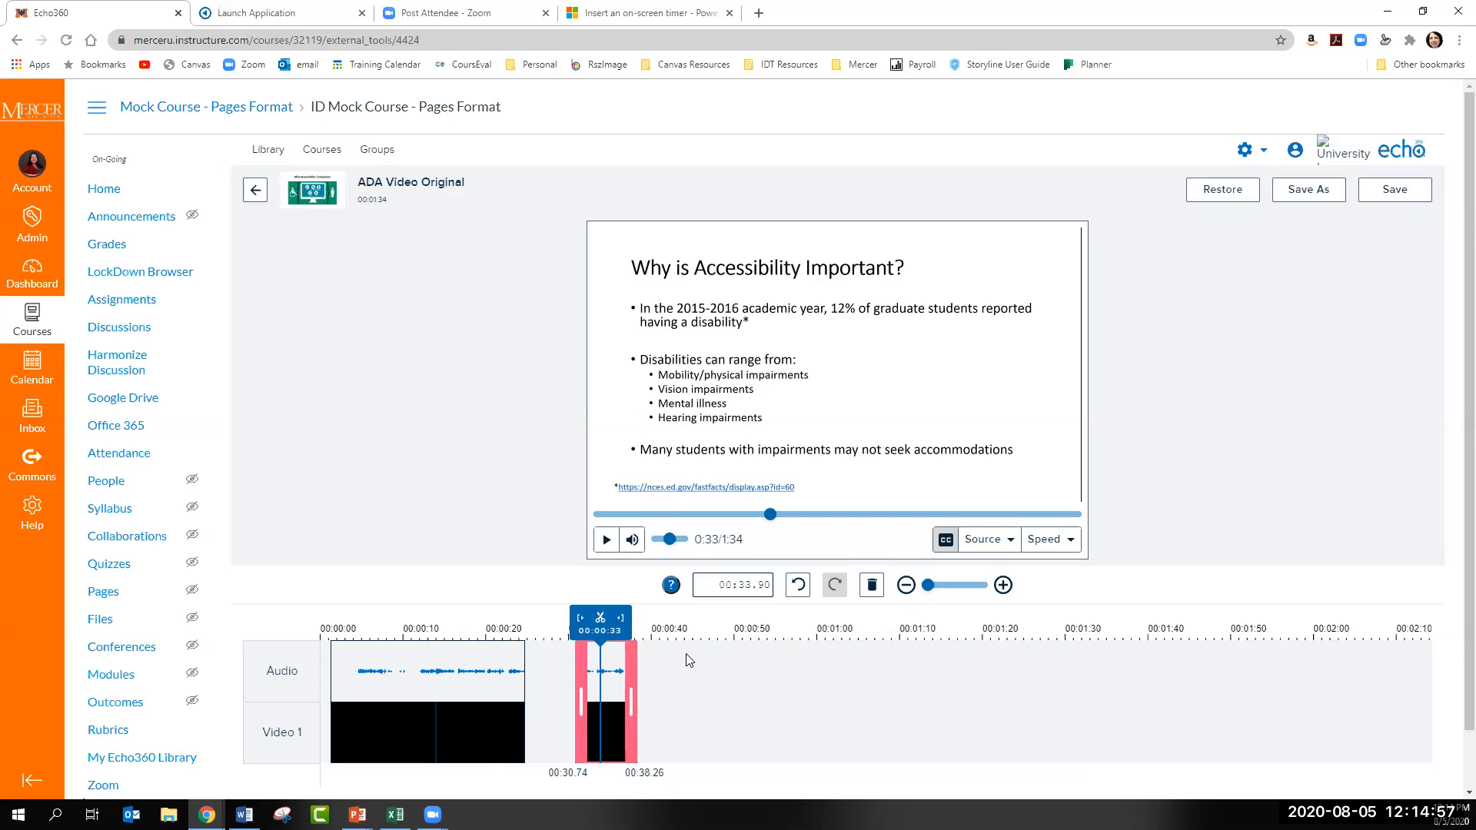
drag(630, 703, 1133, 685)
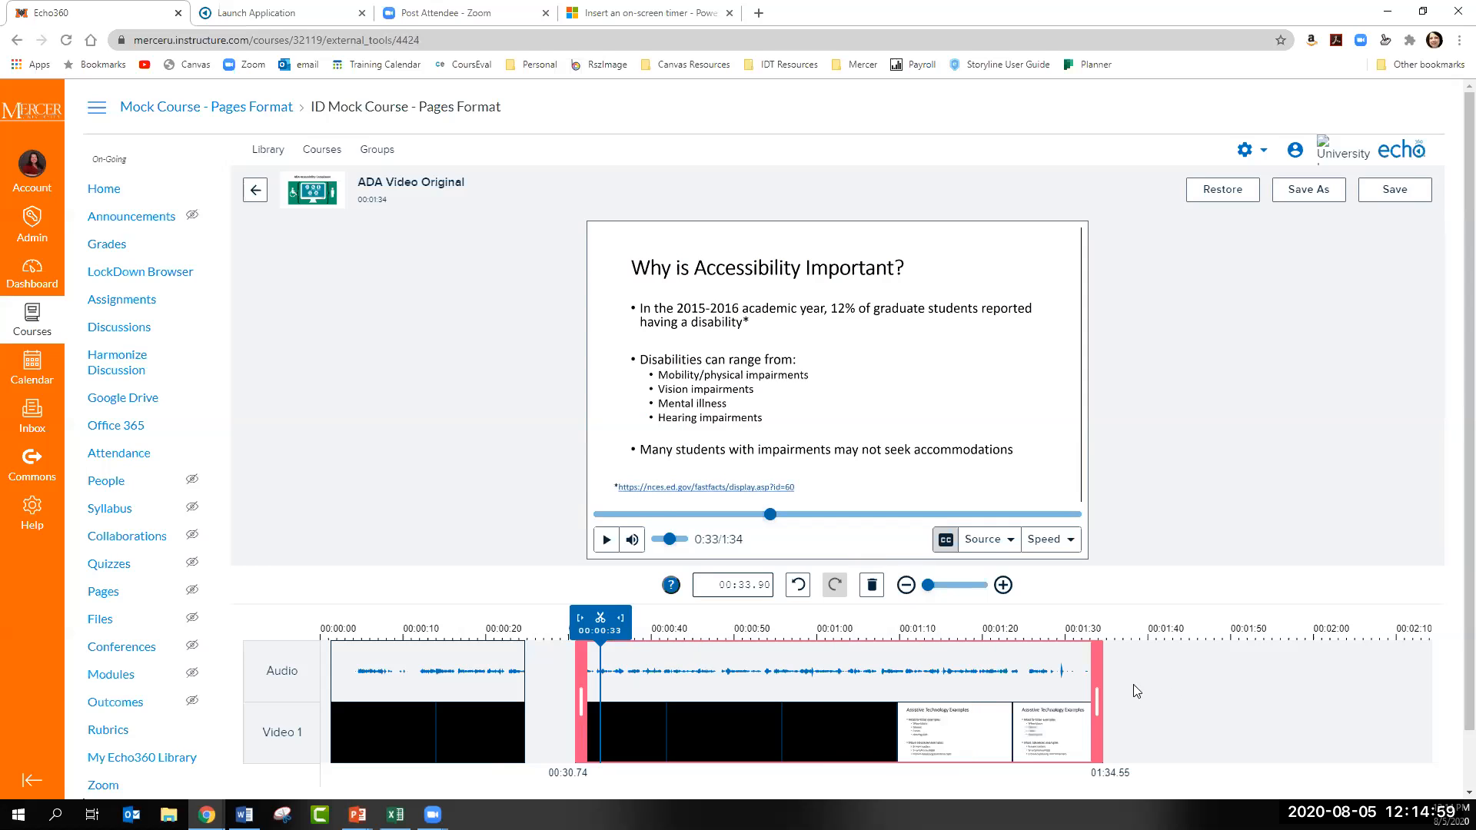
click(623, 629)
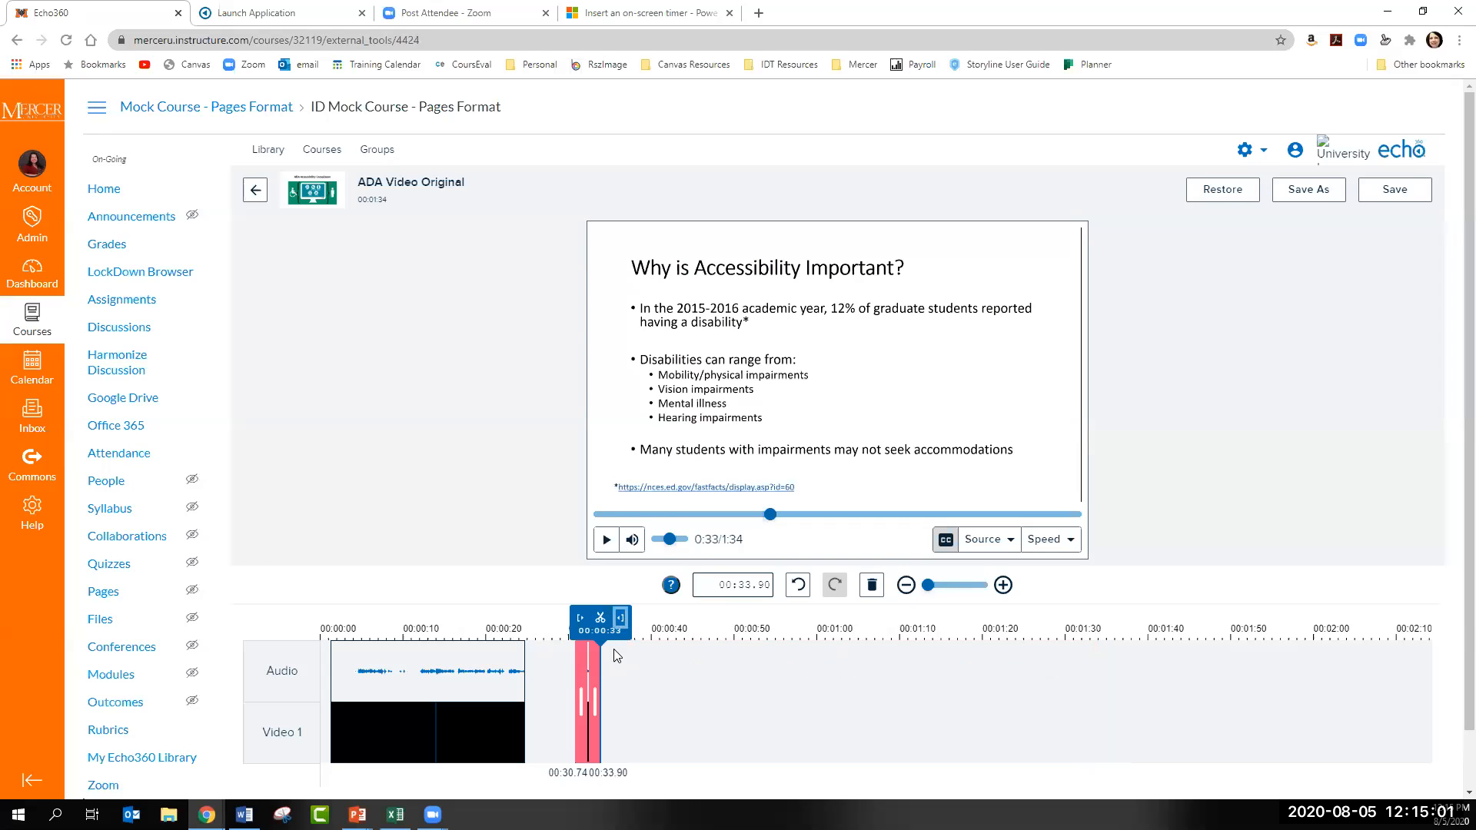
click(798, 593)
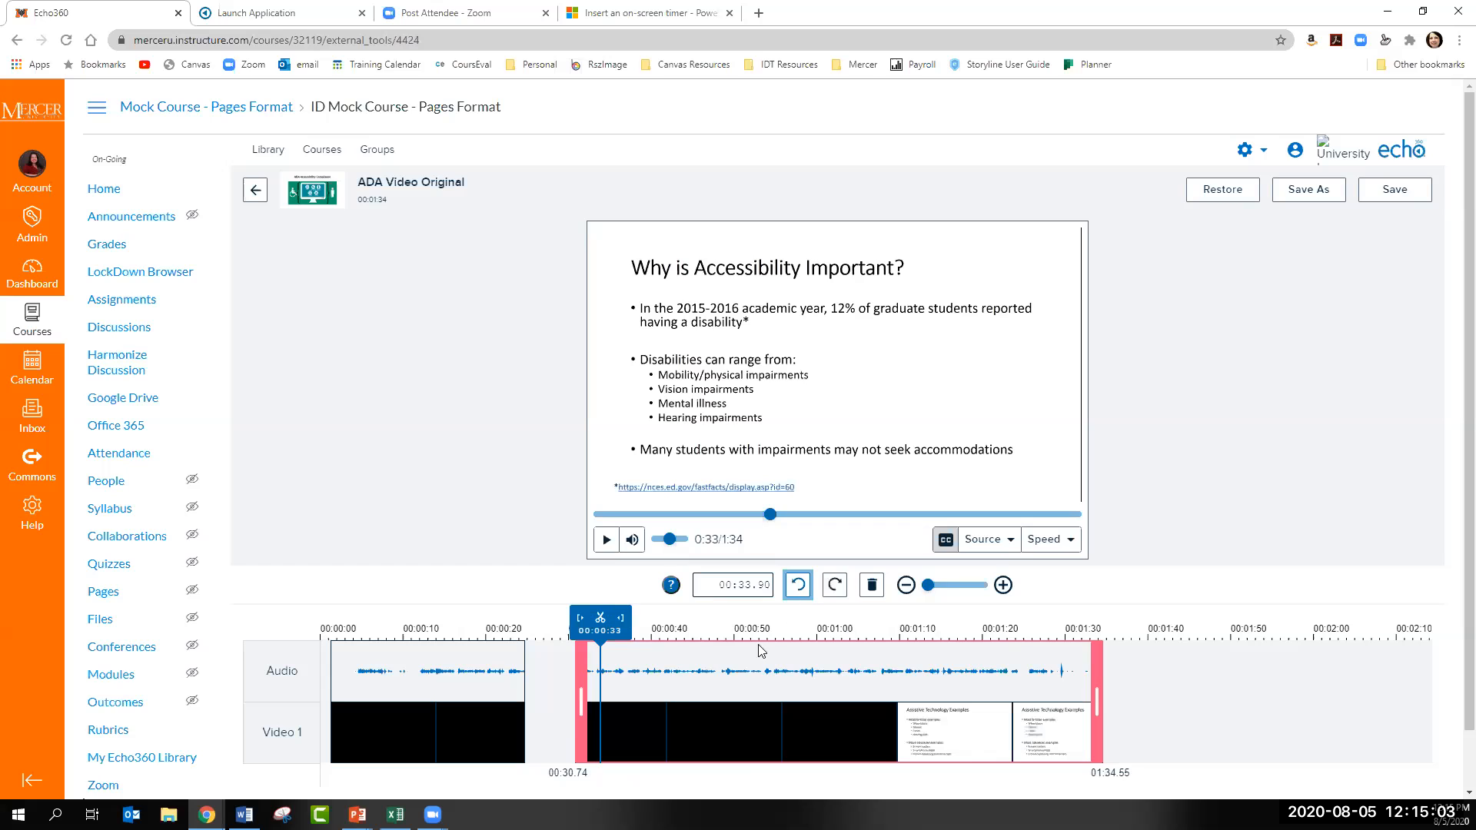
- Examine the gap between the two segments on the magnified timeline and the frames around it
click(1010, 592)
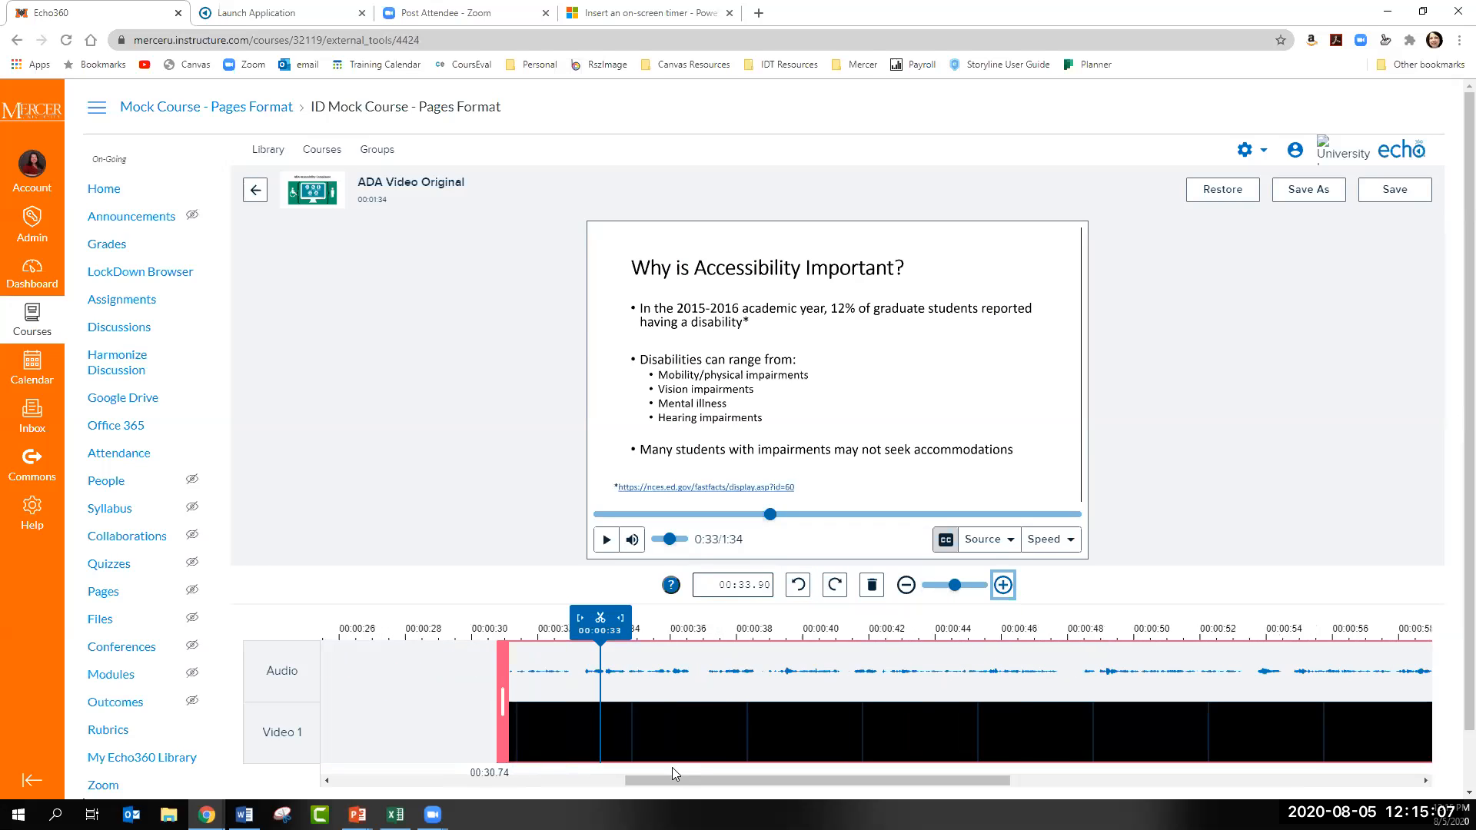
drag(667, 778, 462, 780)
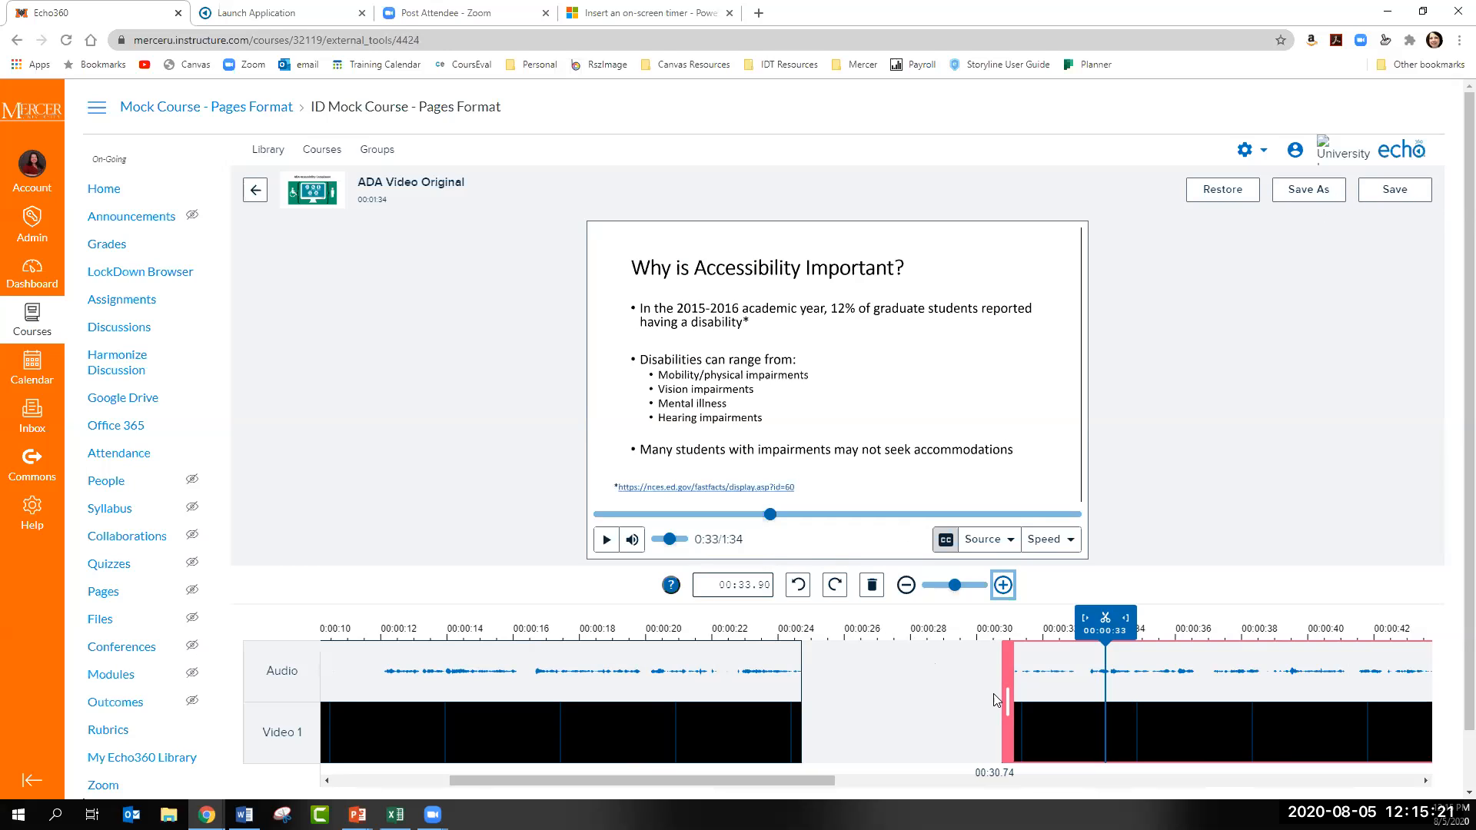
click(953, 715)
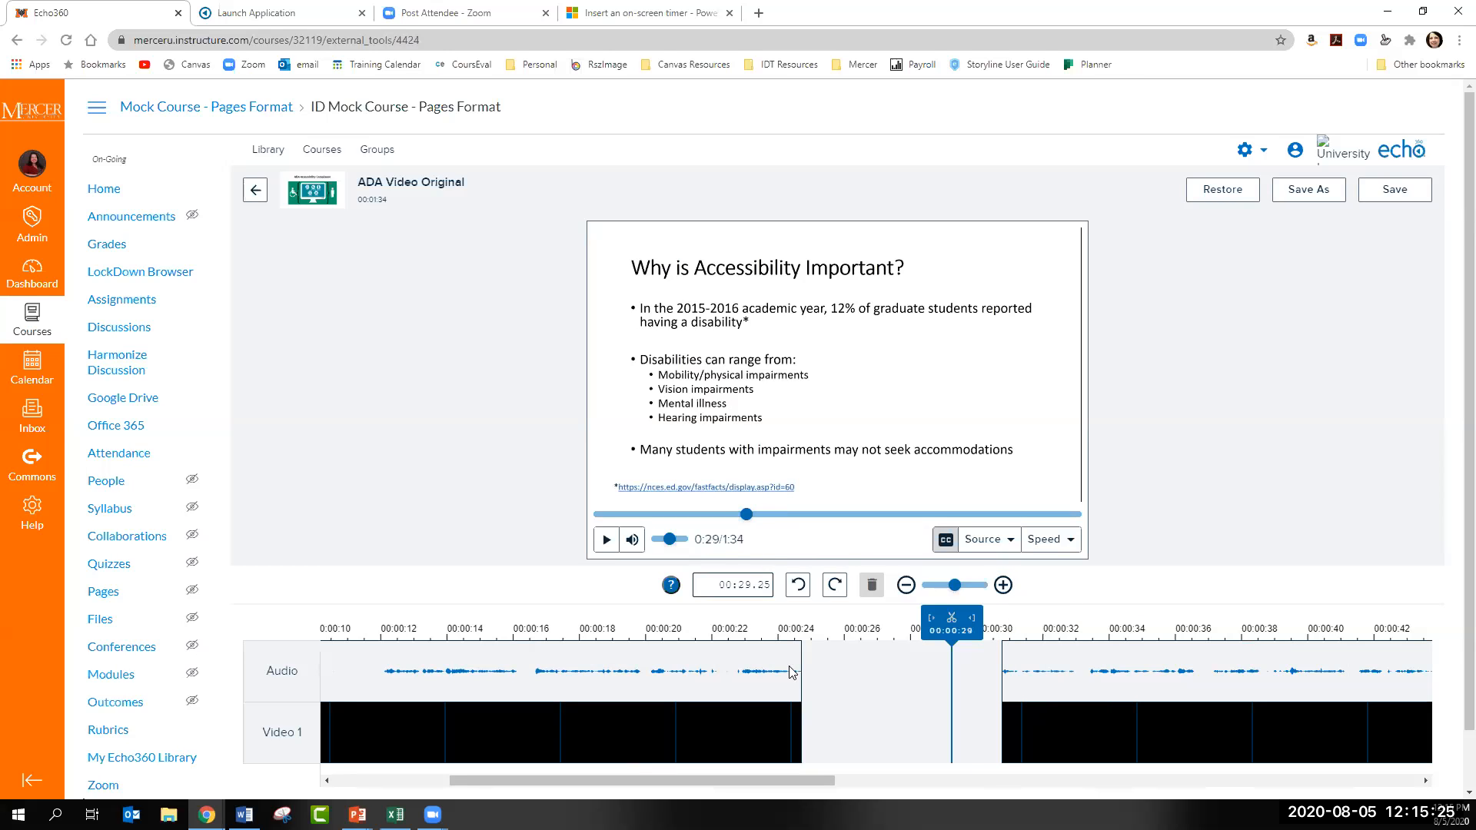
click(1042, 688)
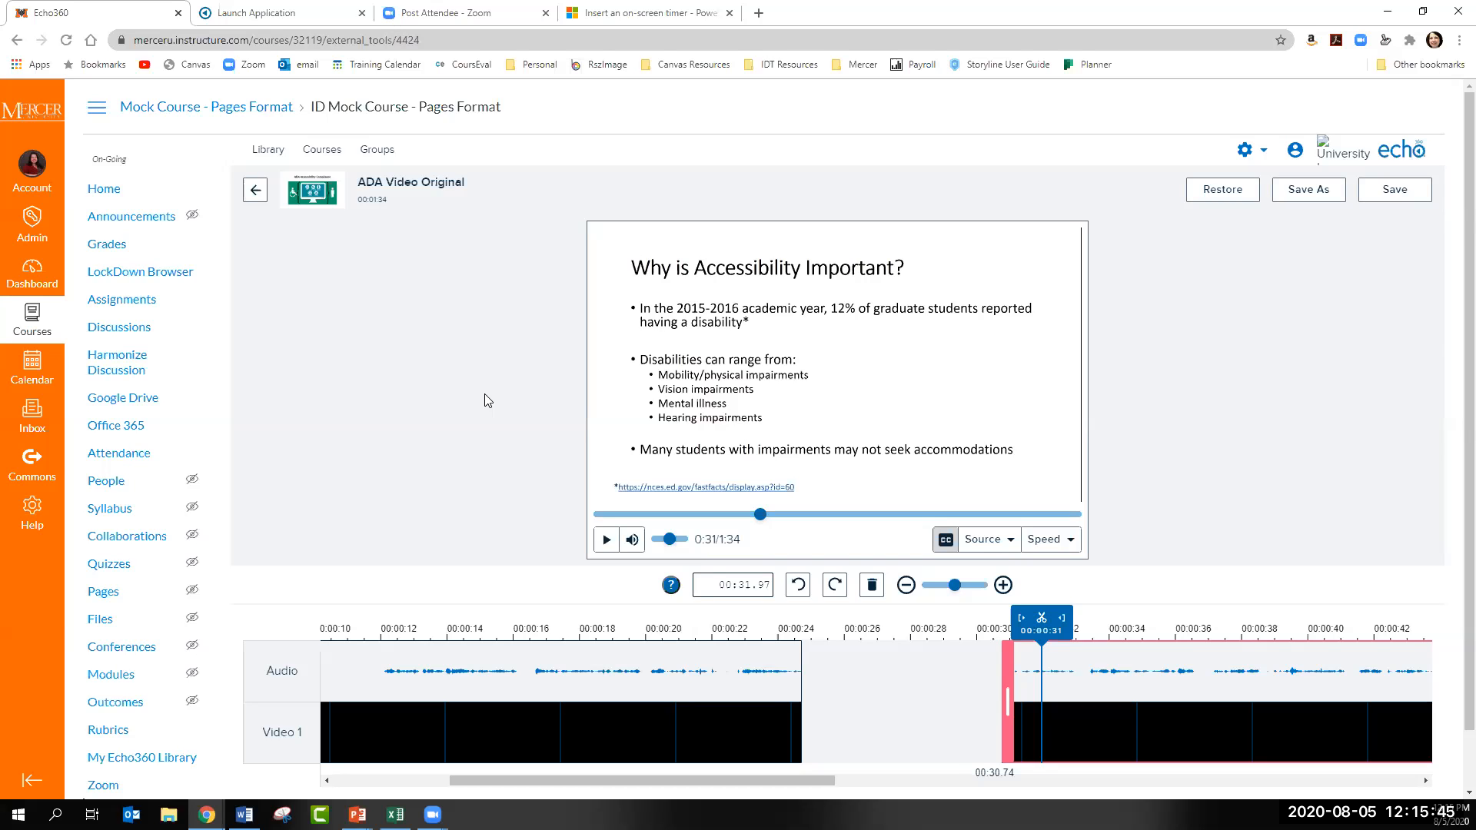
click(398, 667)
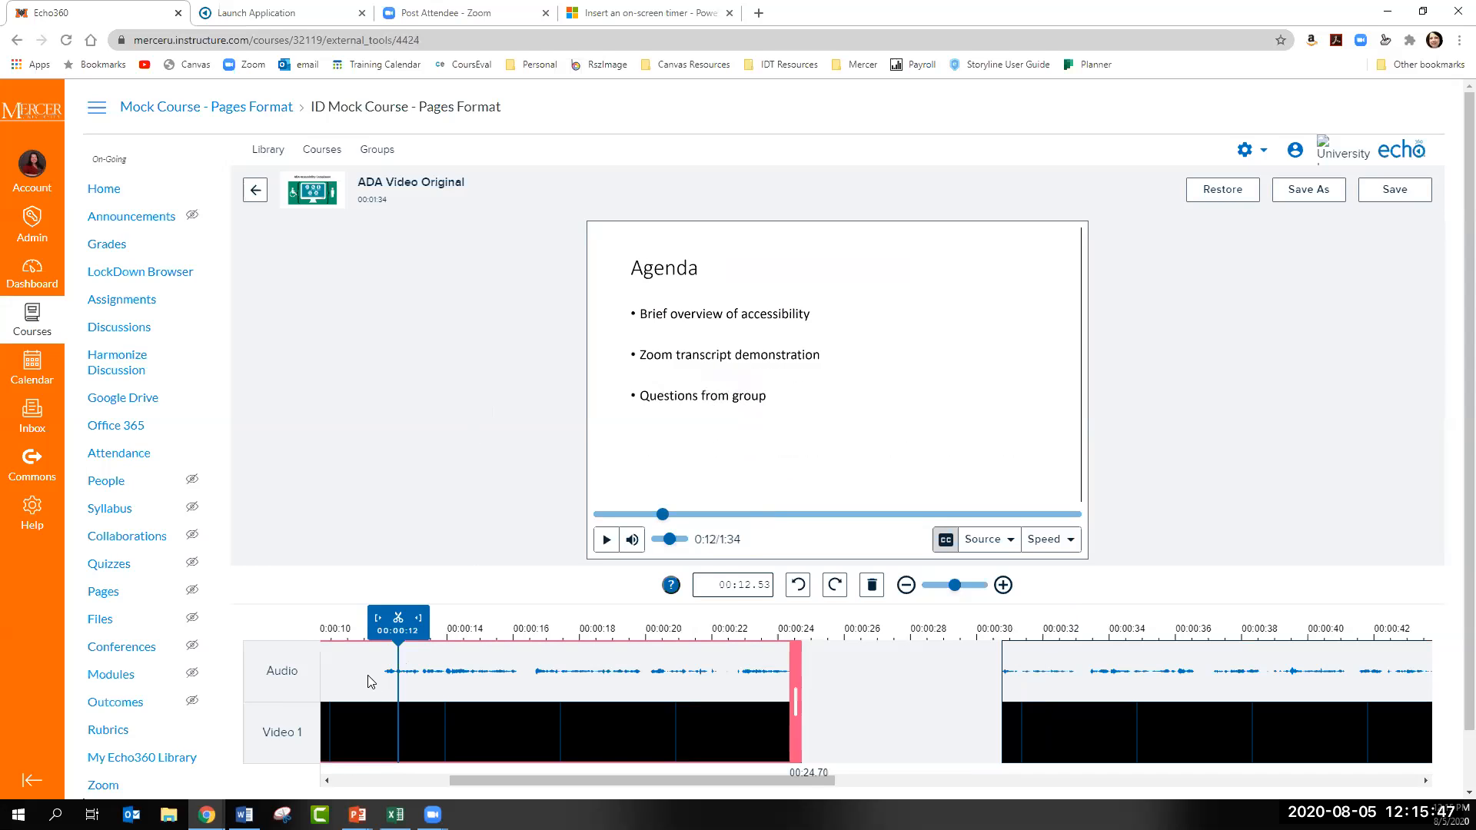
click(368, 681)
click(1003, 683)
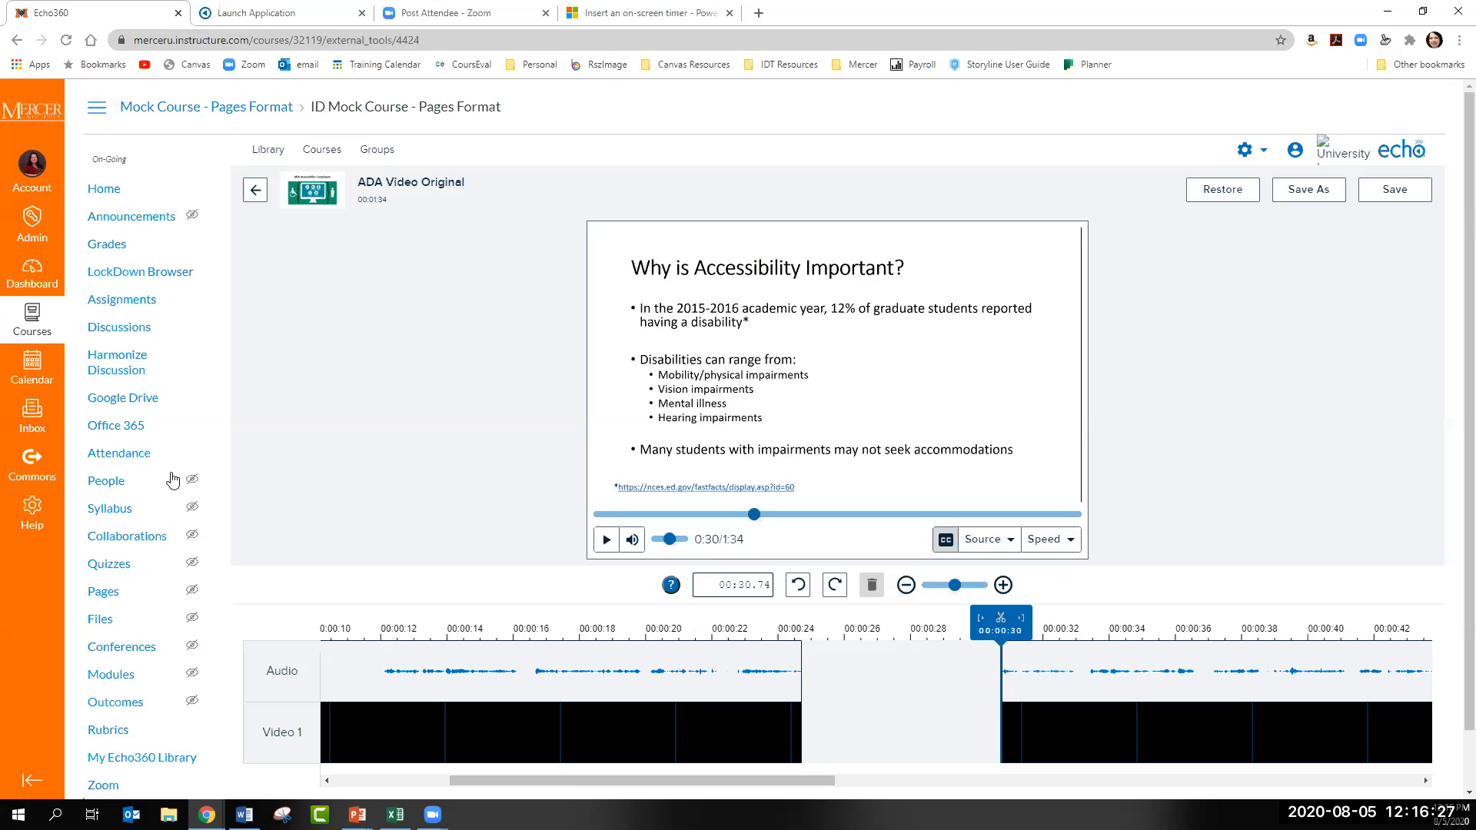
- Return to the library without saving and open ADA Video Edited for media editing, accepting the edit prompt
click(245, 814)
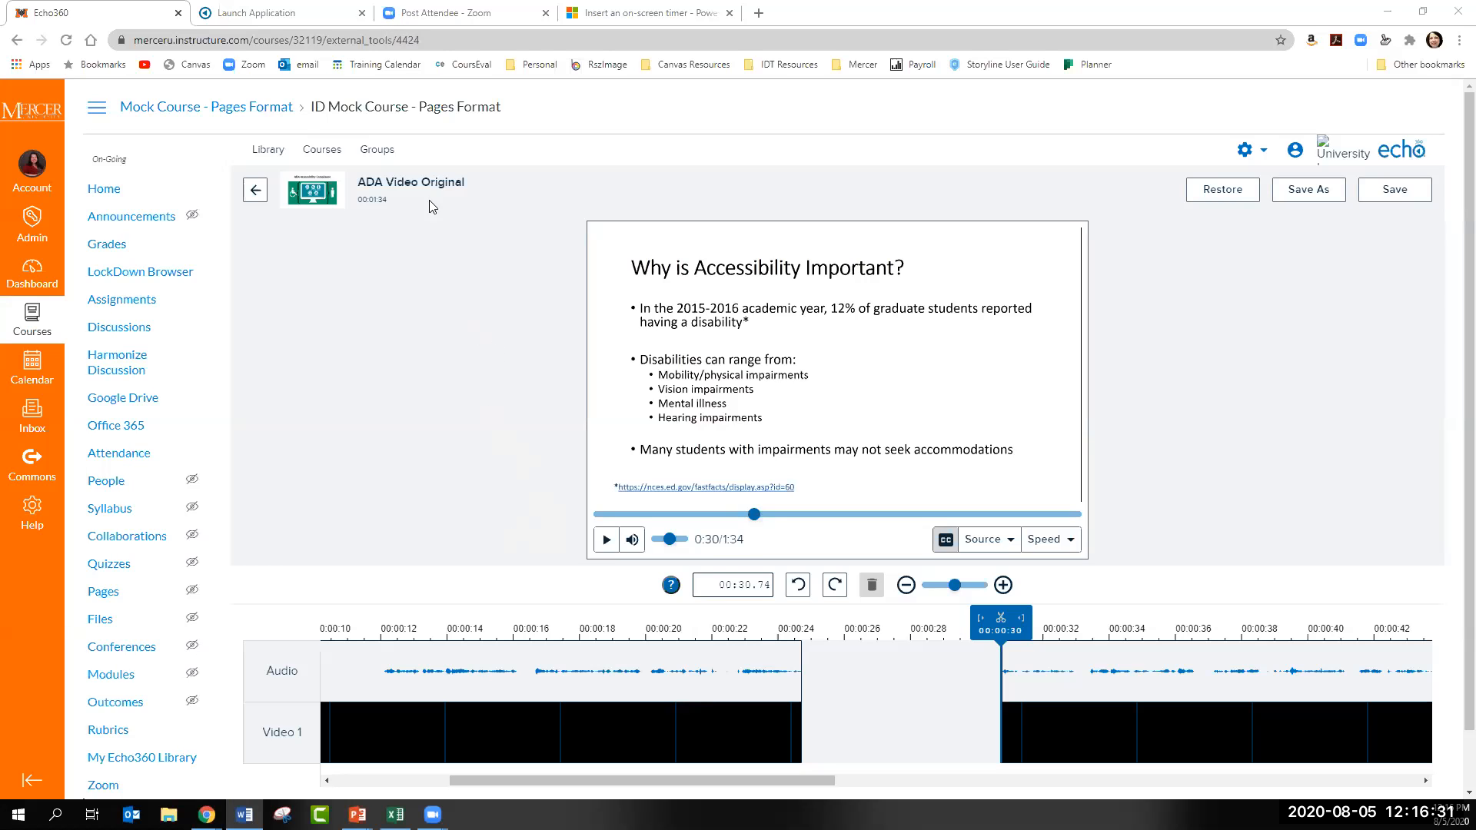
click(267, 157)
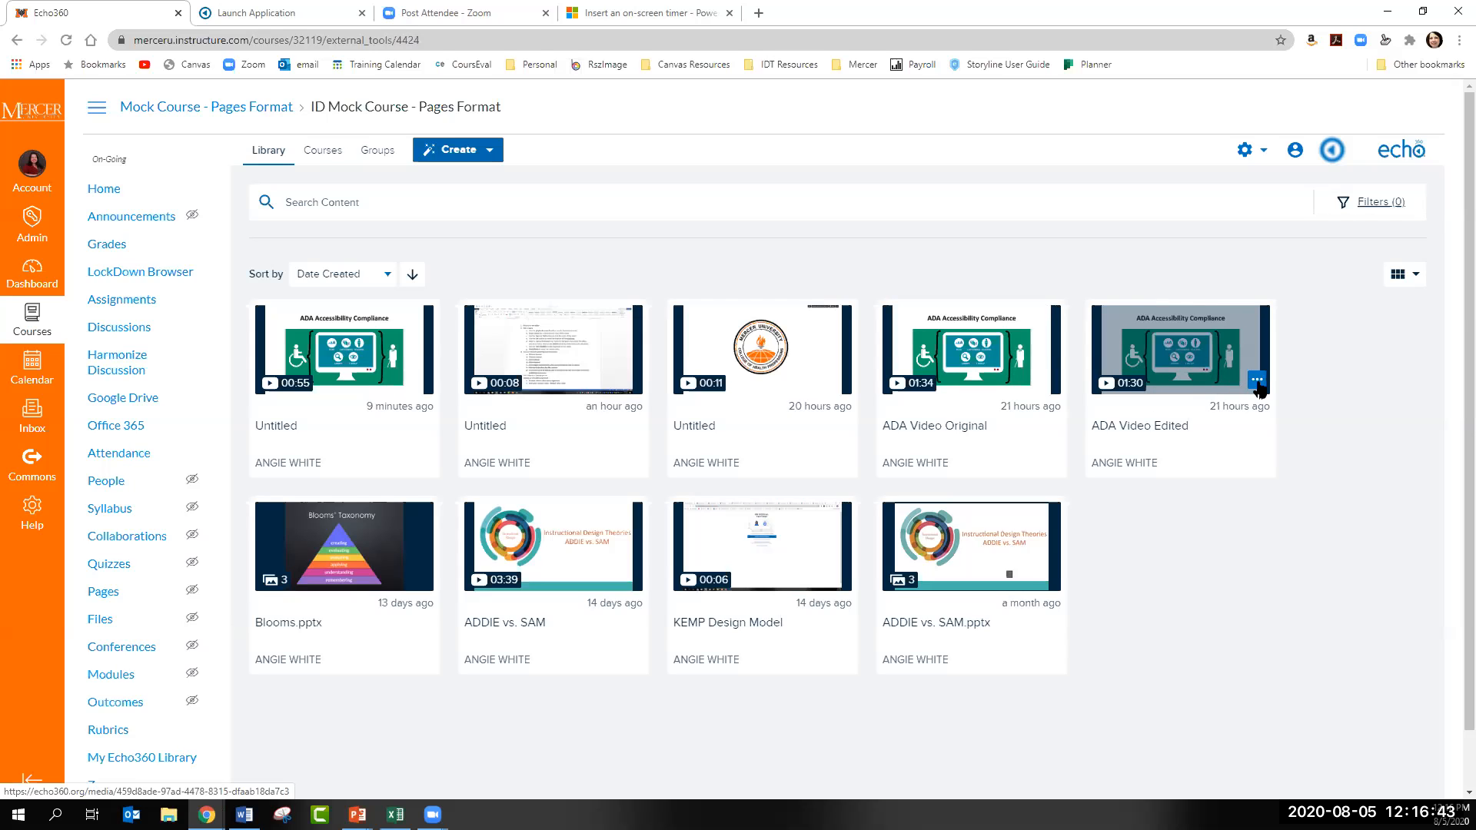
click(1220, 377)
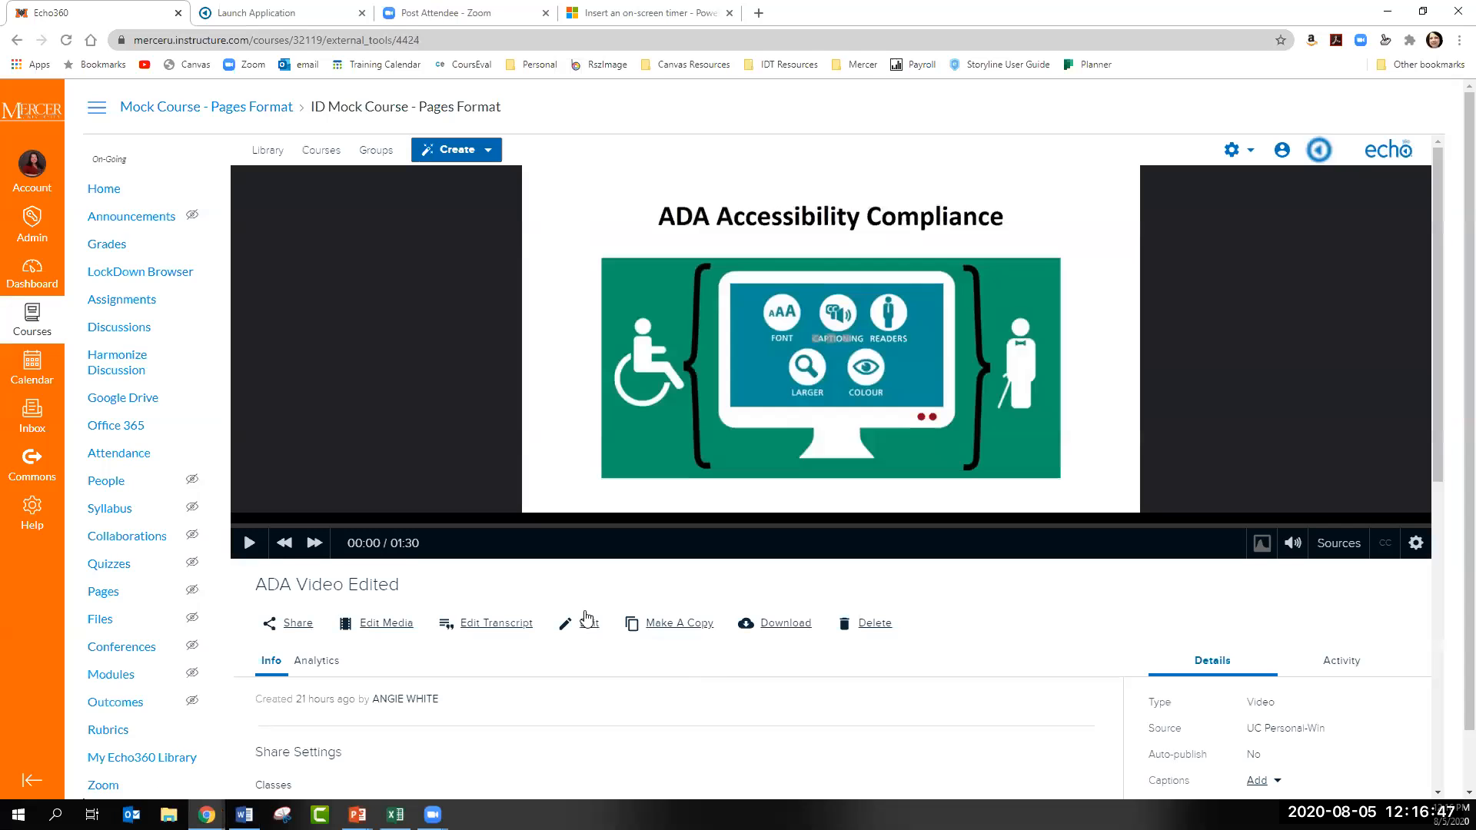
click(17, 39)
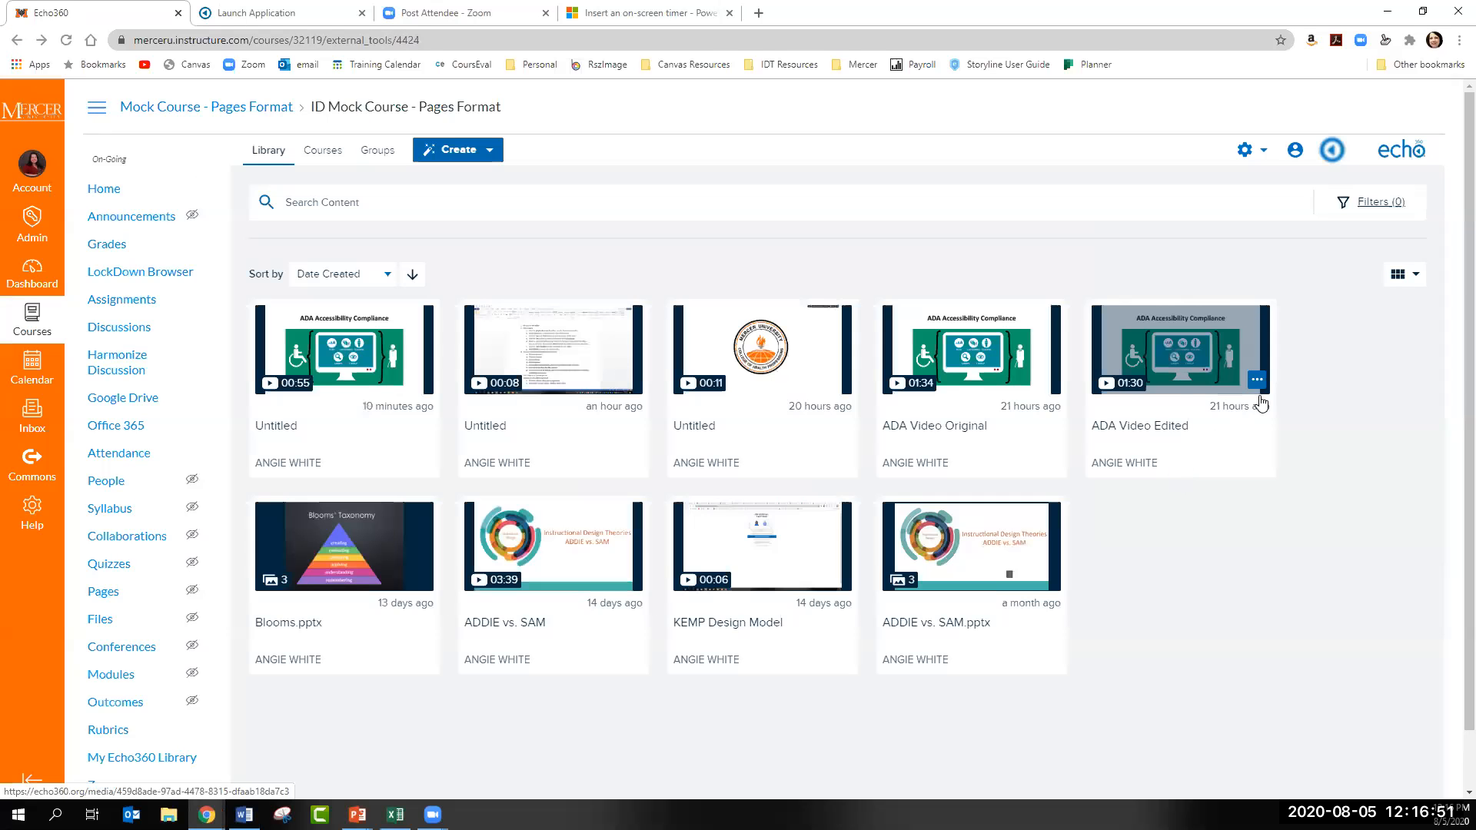
click(1257, 380)
click(1236, 446)
click(997, 492)
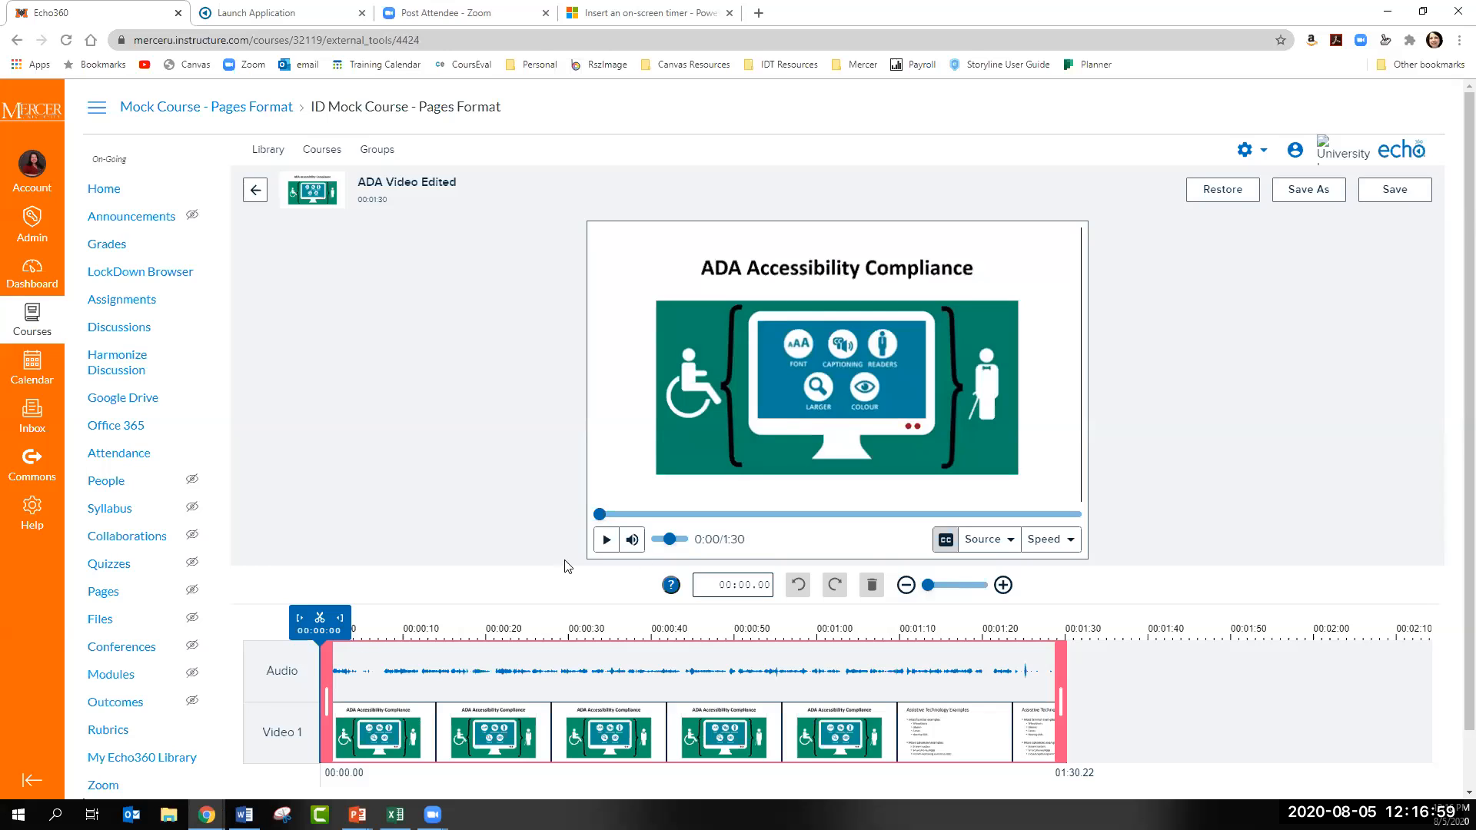
- Preview the opening of ADA Video Edited, stop playback, and return to the library
click(605, 541)
click(605, 541)
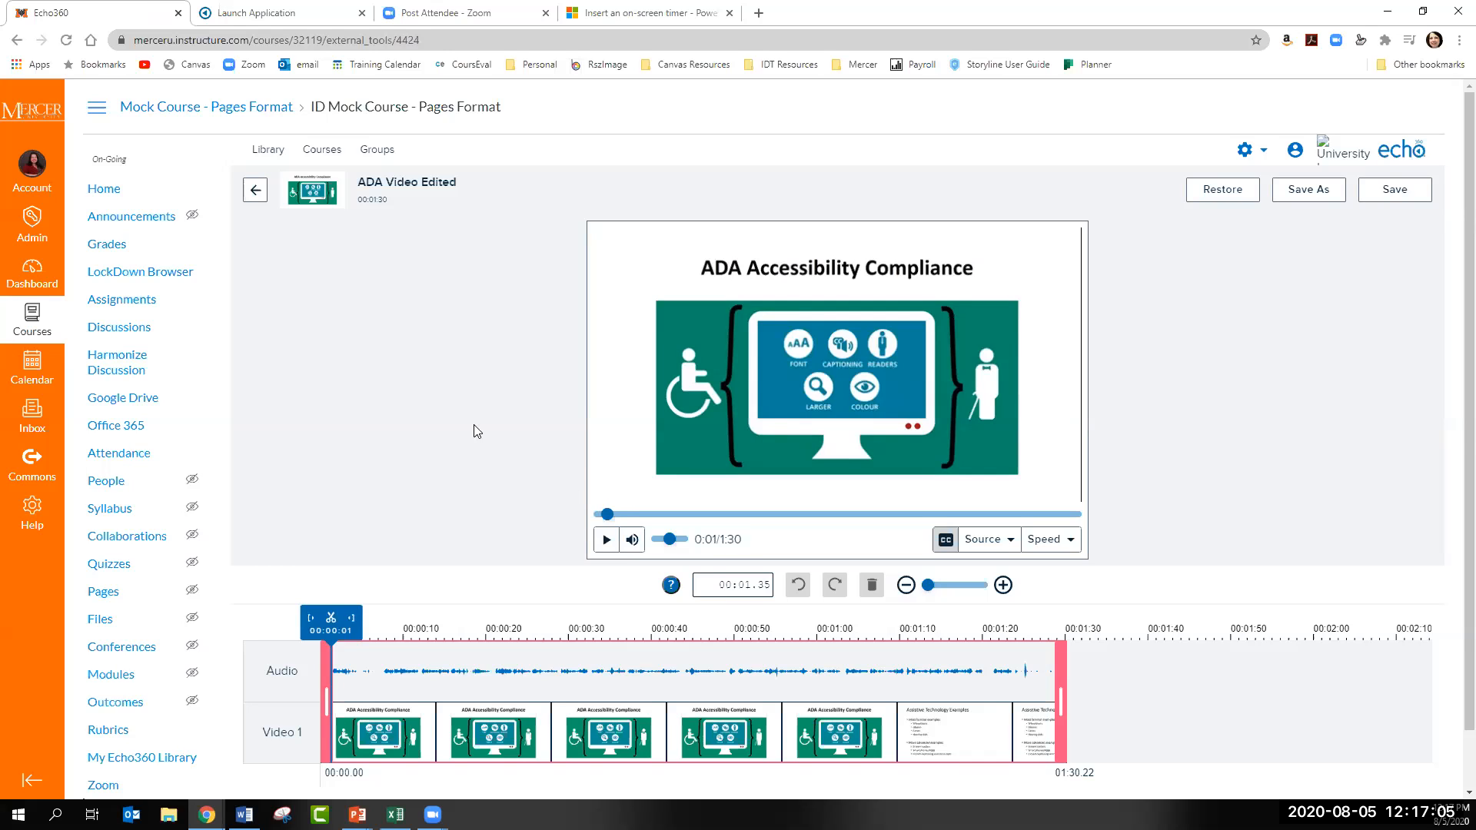
click(256, 191)
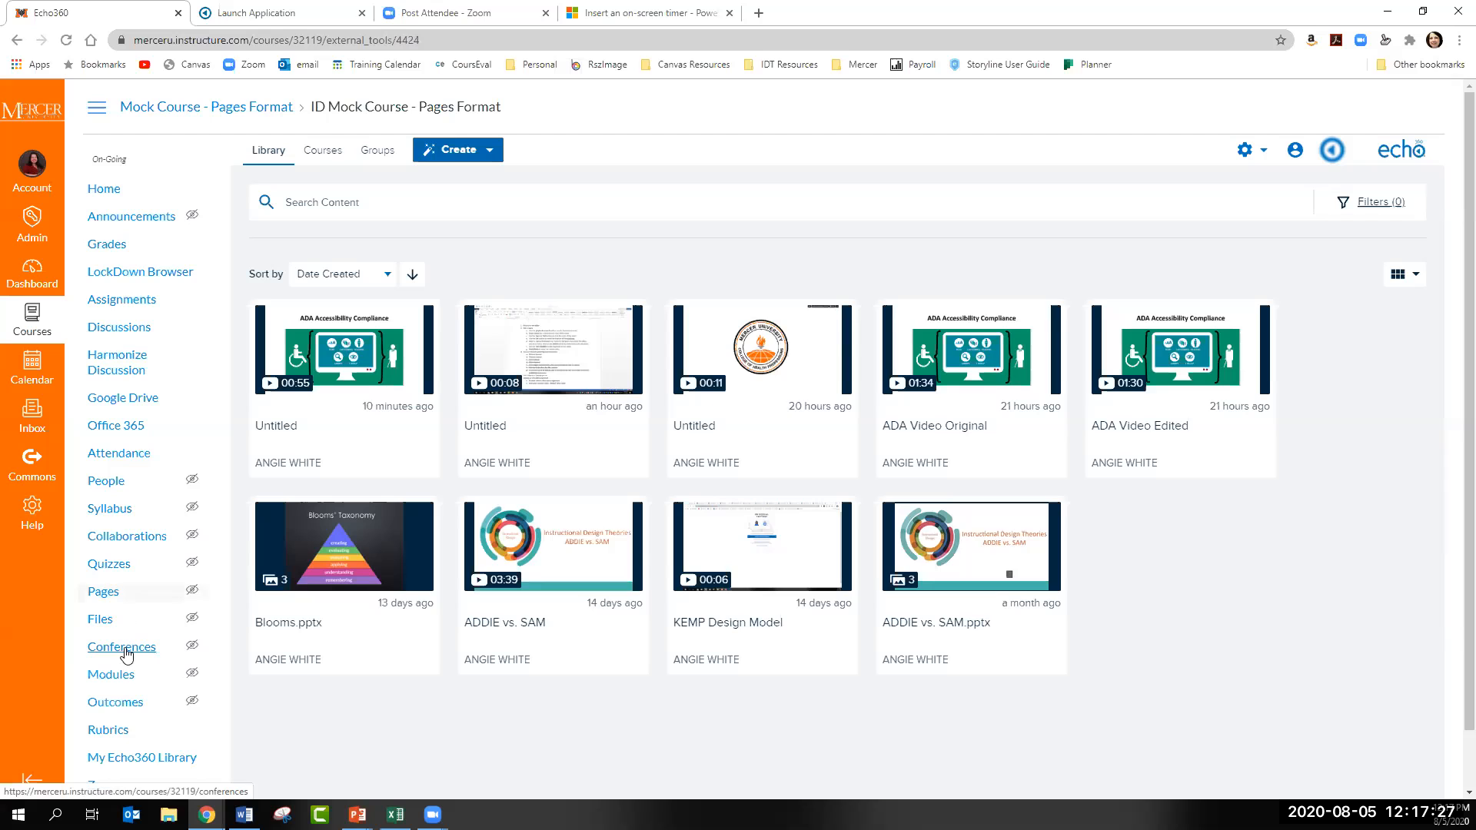
- Add the Echo360-Library external tool as an item in Module 1 of the course's modules
click(115, 674)
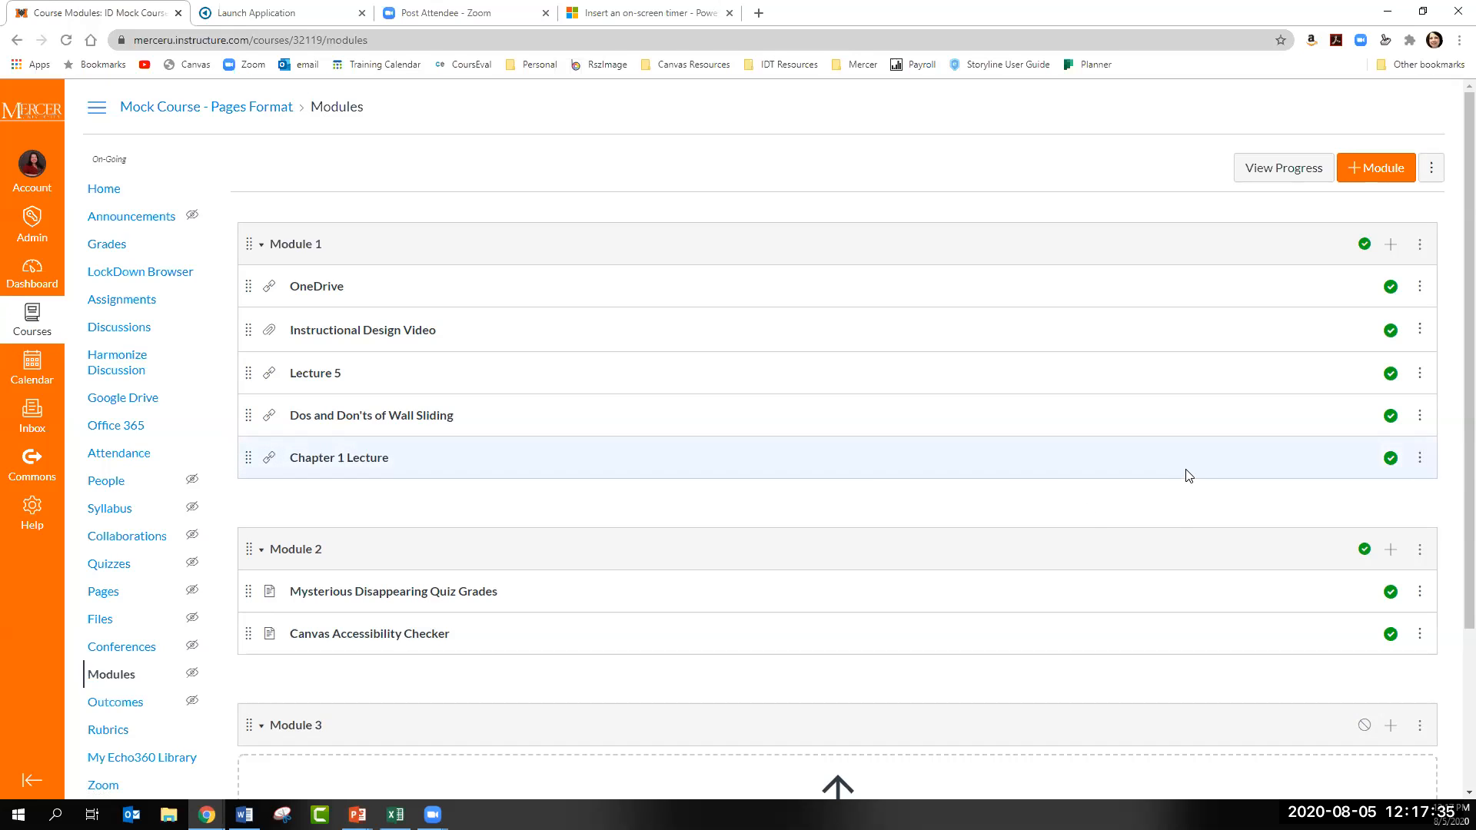
click(1391, 244)
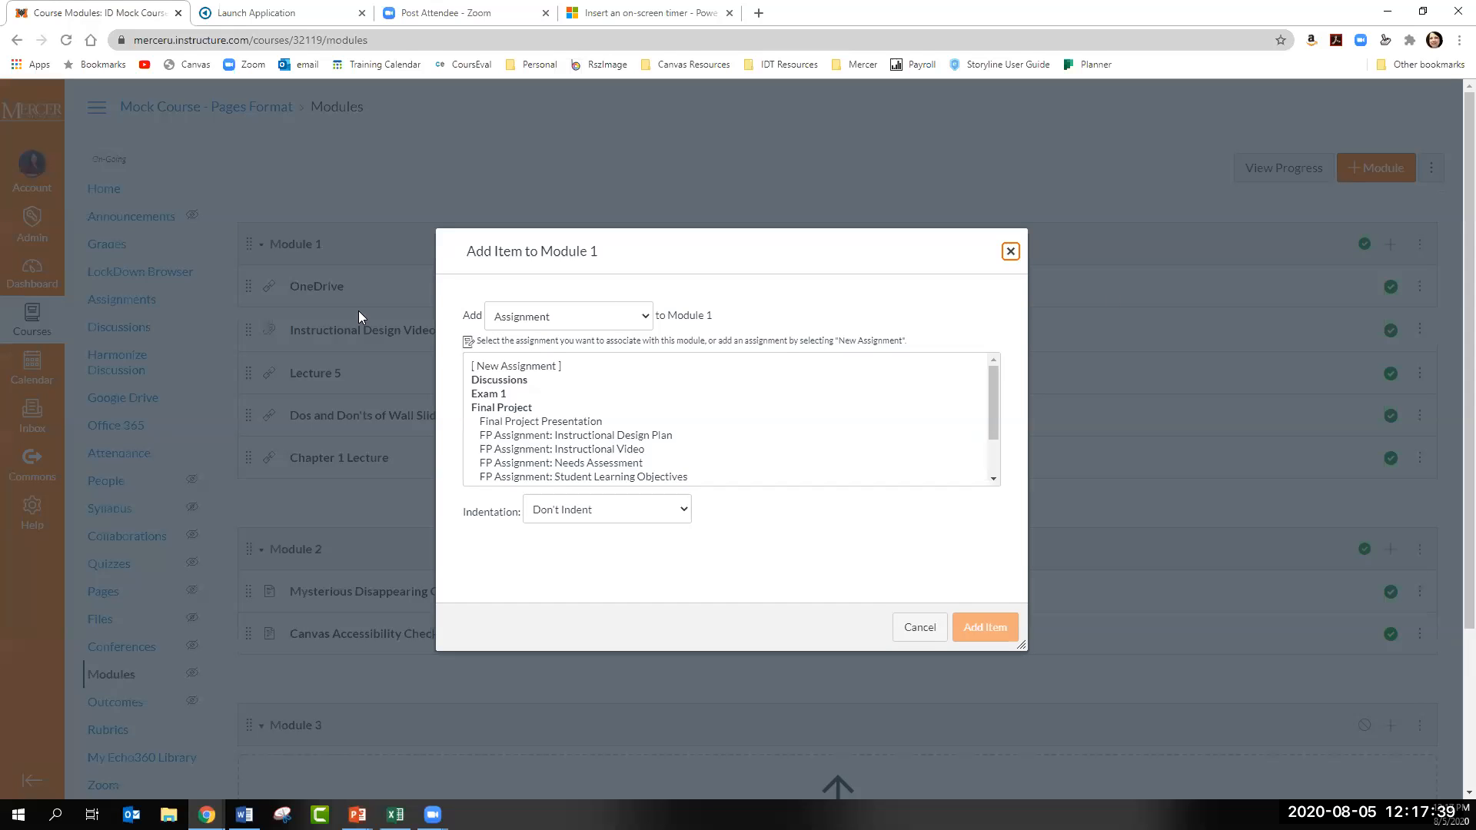
click(633, 317)
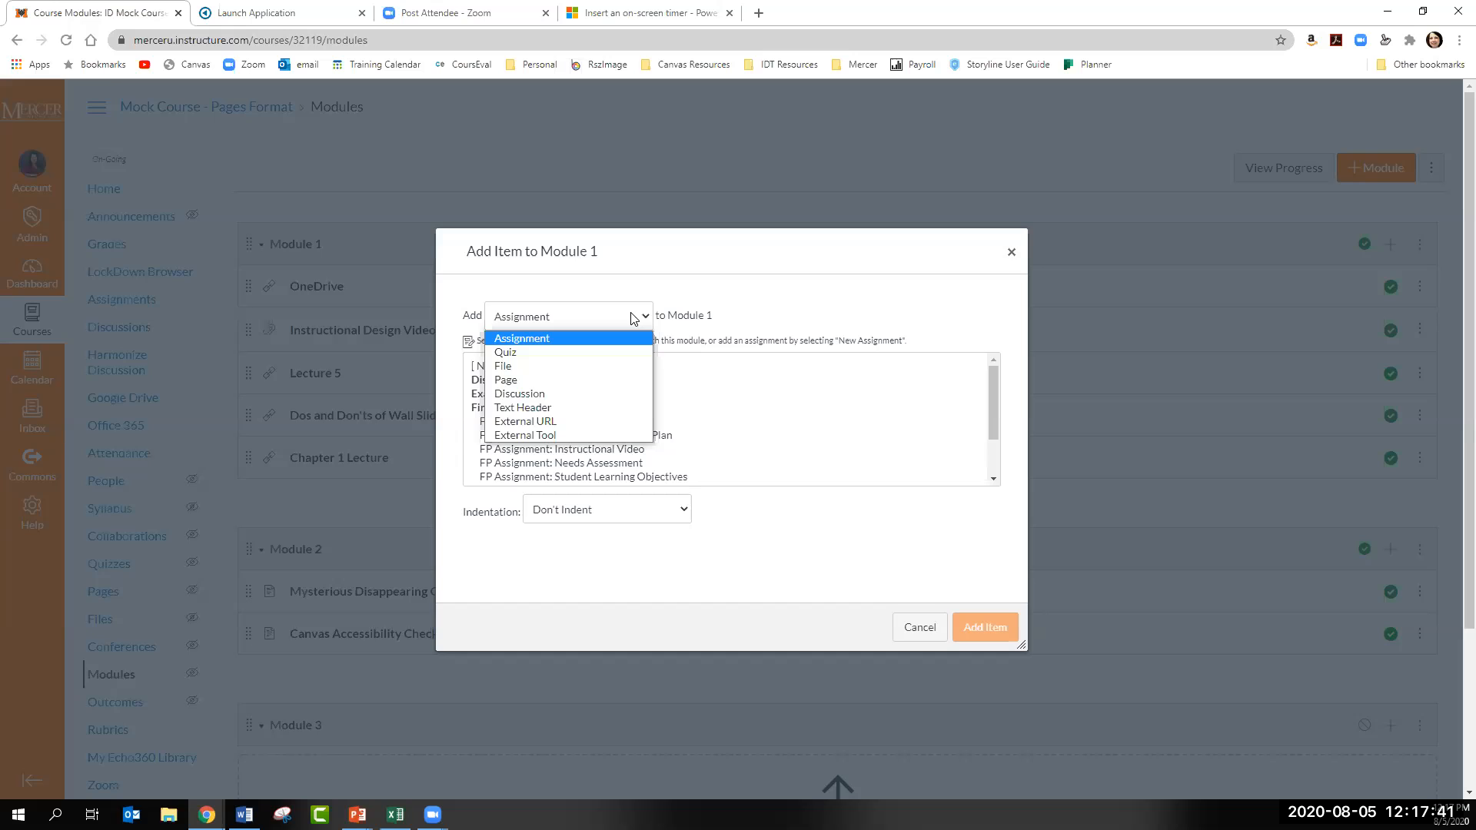
click(572, 434)
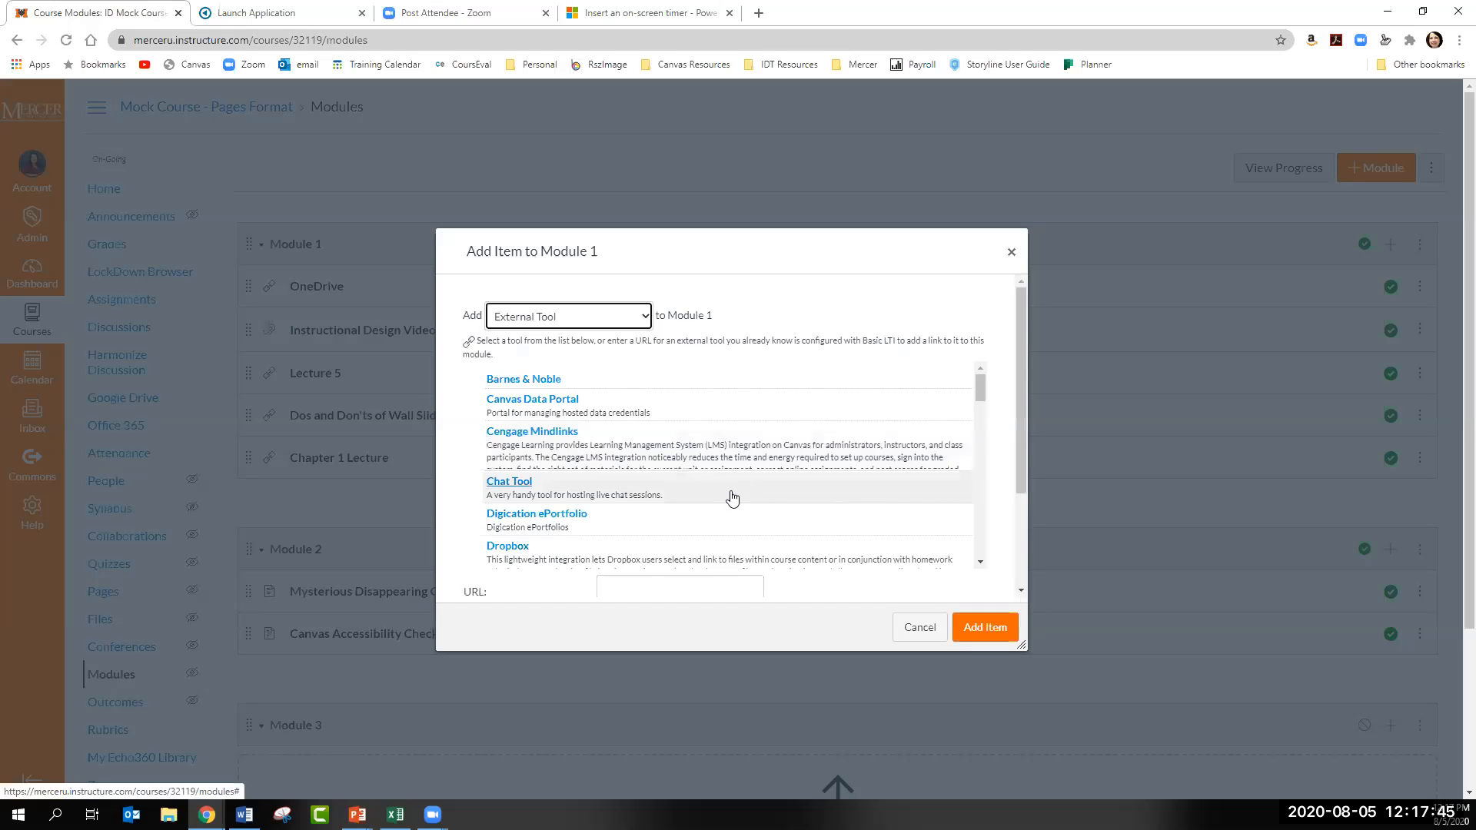
scroll(714, 496, down, 2)
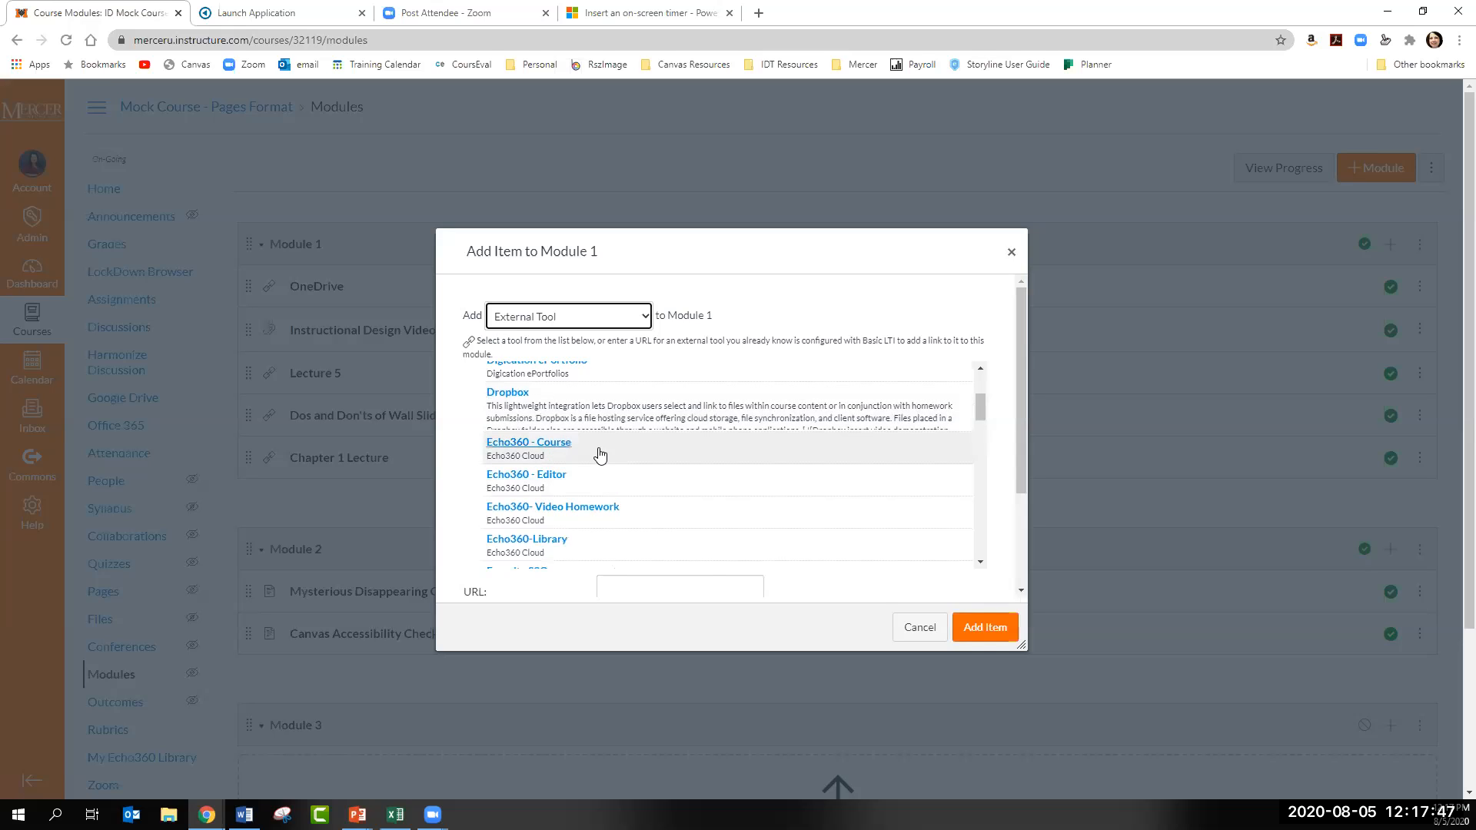
scroll(685, 482, down, 1)
click(560, 469)
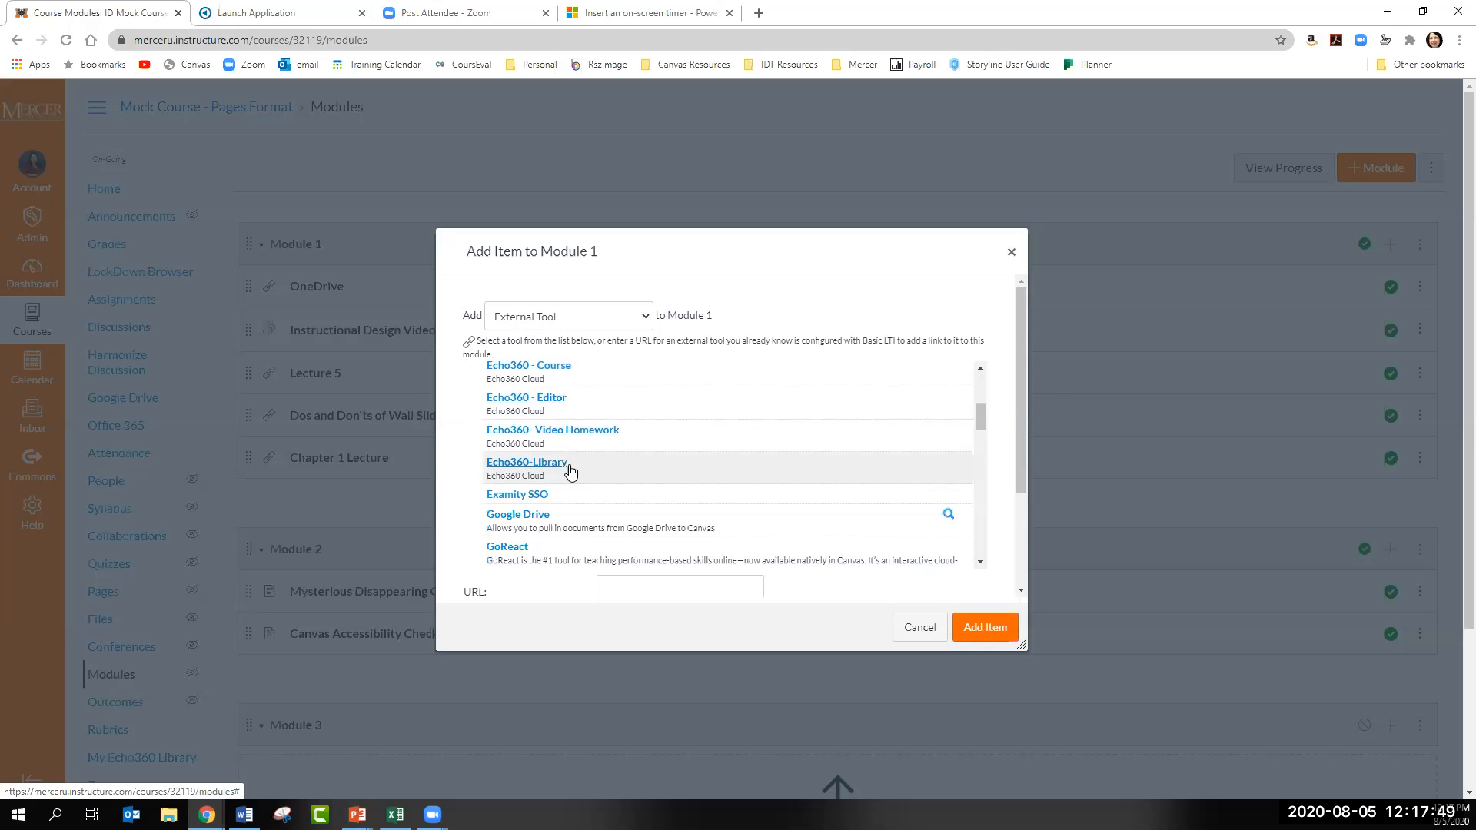
click(969, 630)
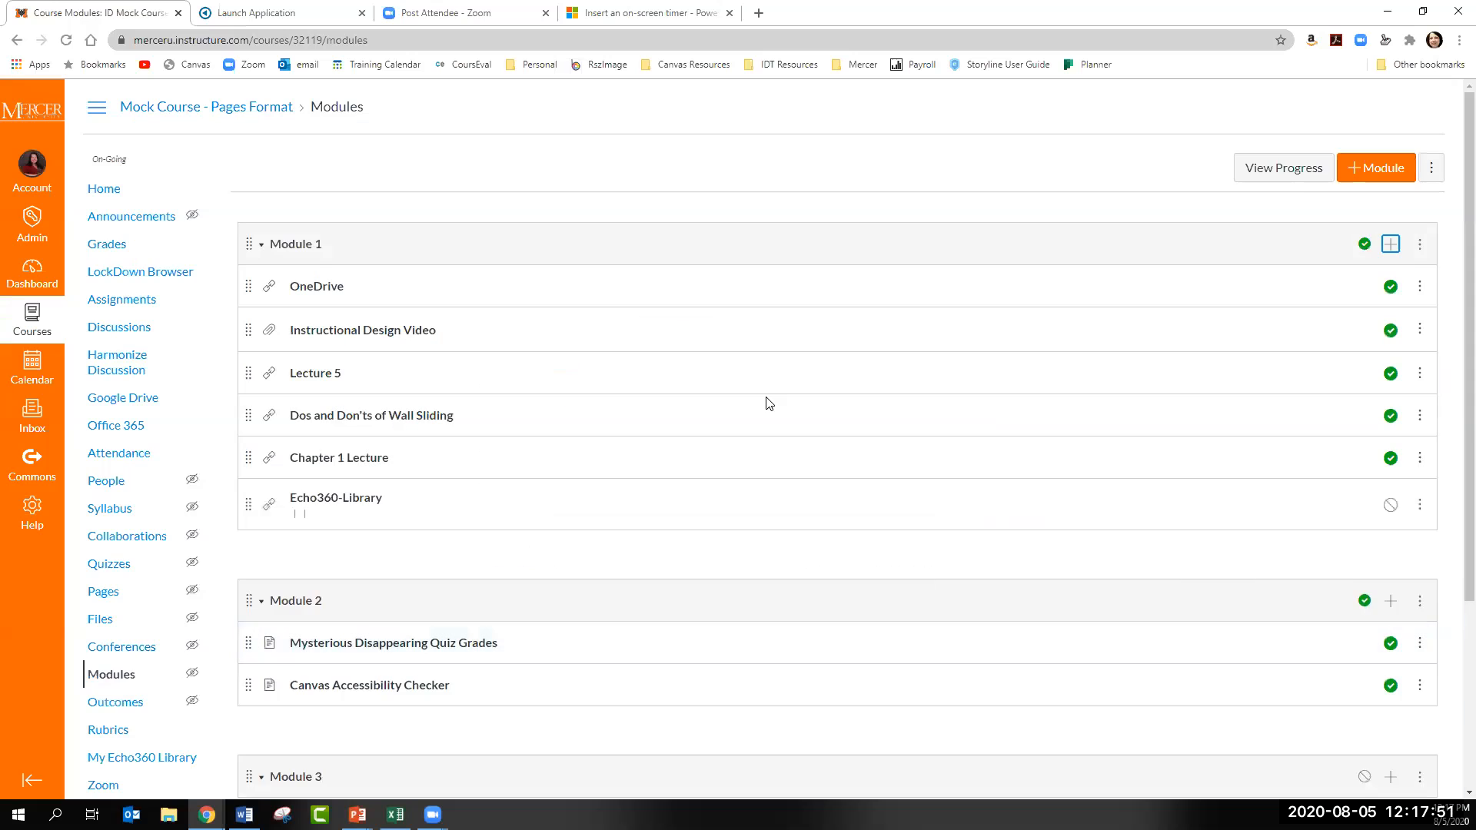
- Link the new Echo360-Library item to KEMP Model under Instructional Design Models in section ID300 - 001 (Fall 2020)
click(342, 500)
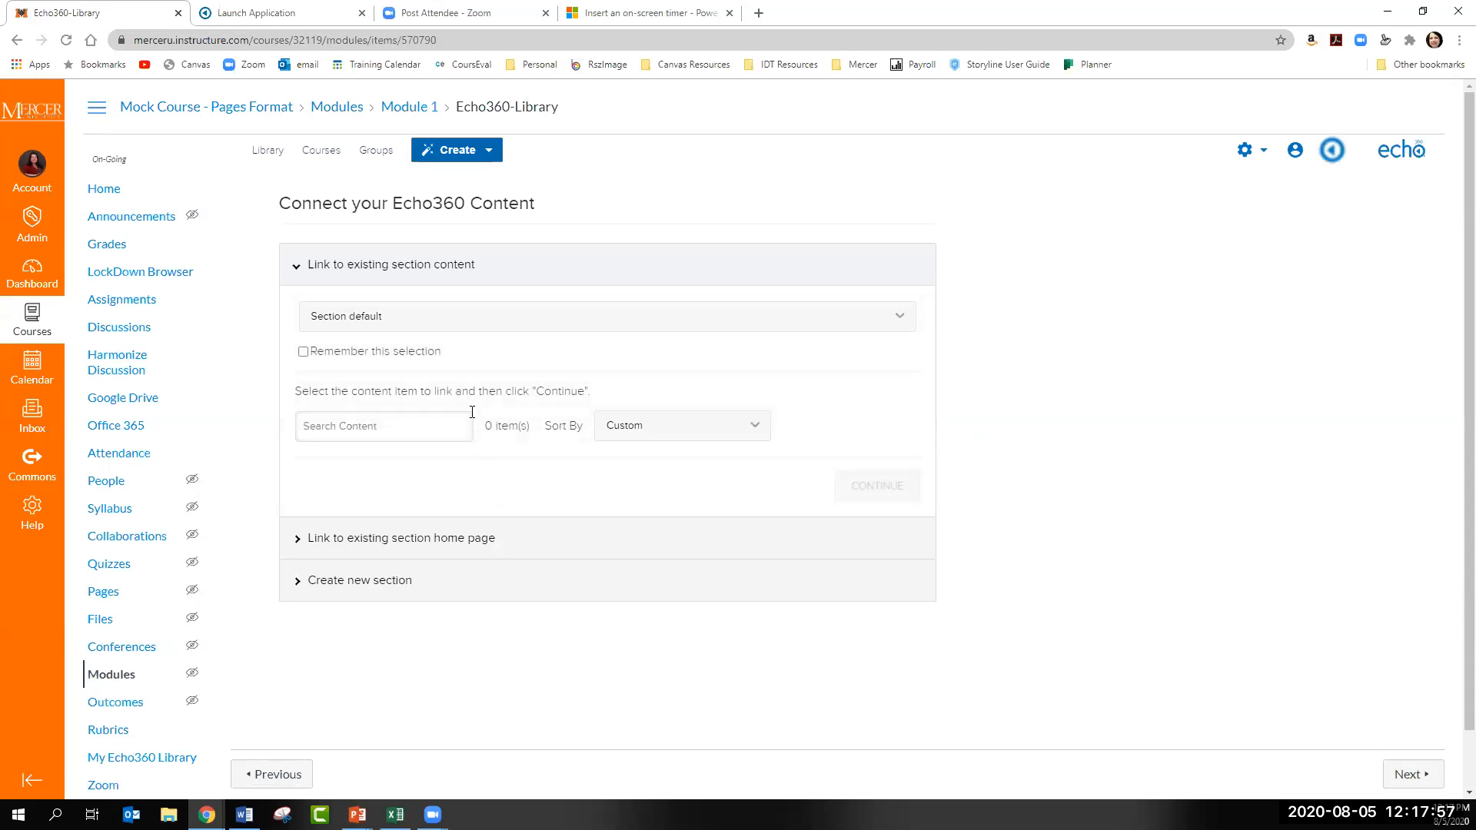
click(423, 322)
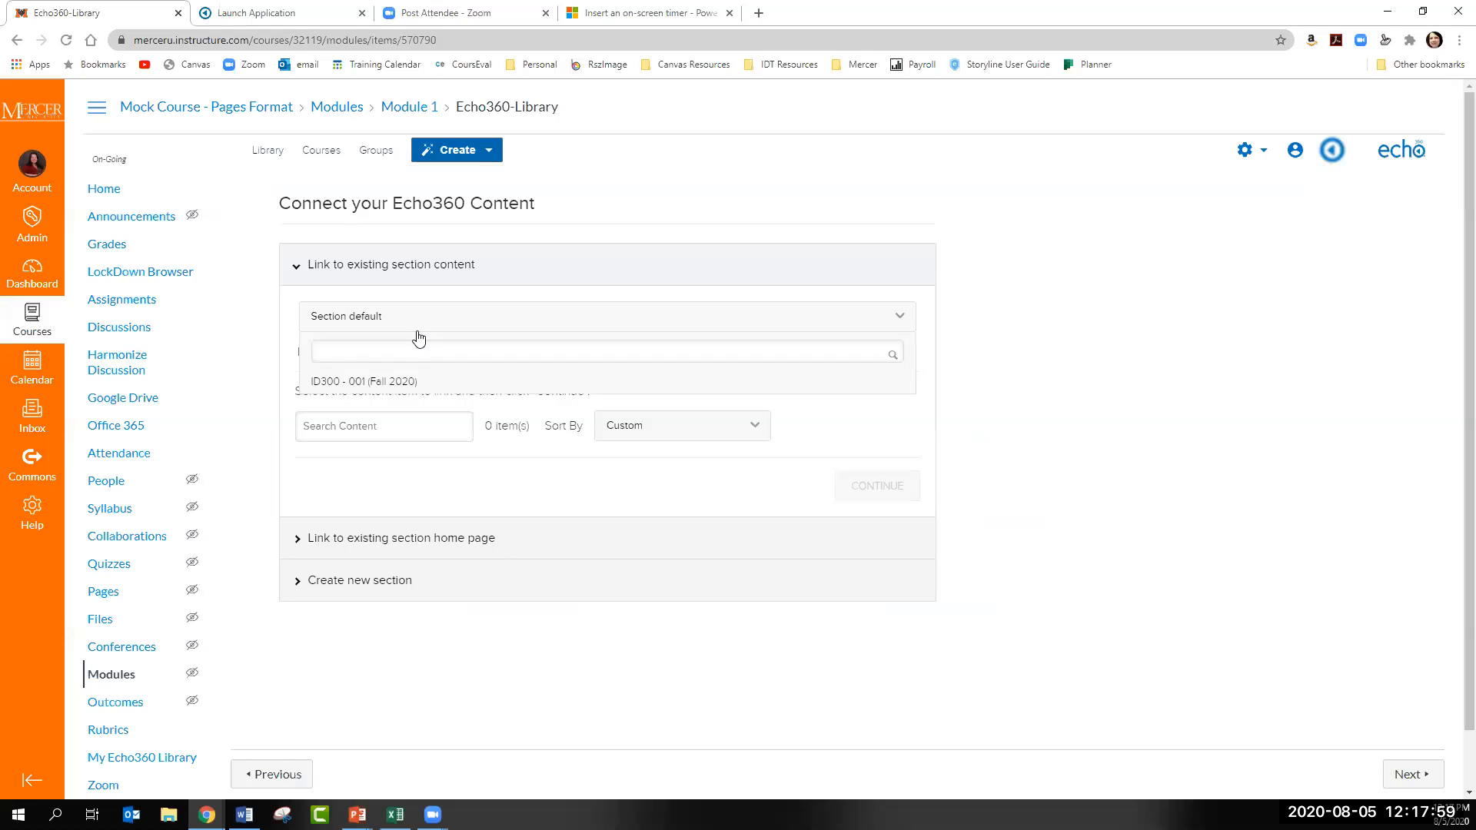
click(353, 385)
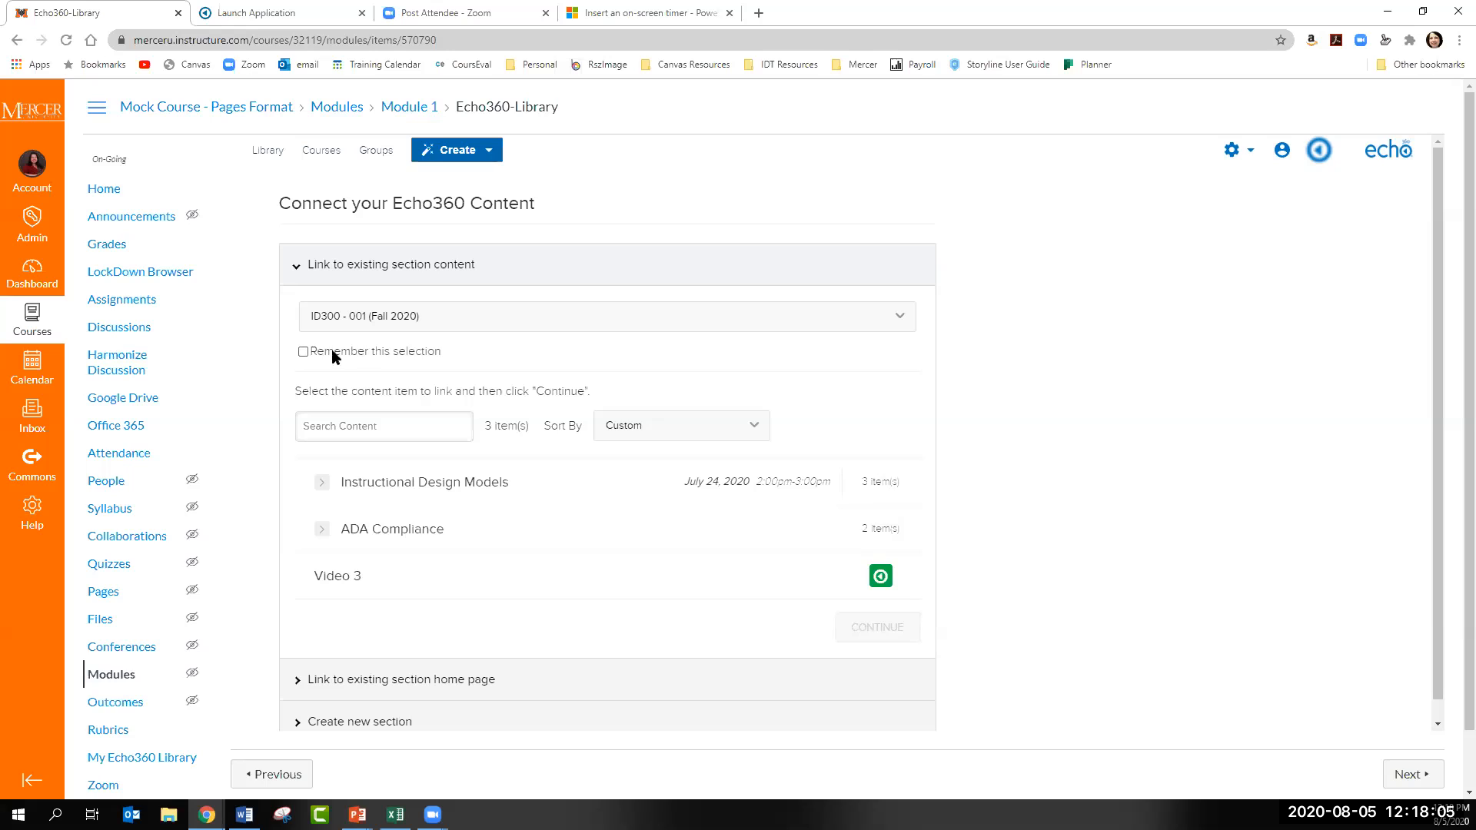
click(322, 482)
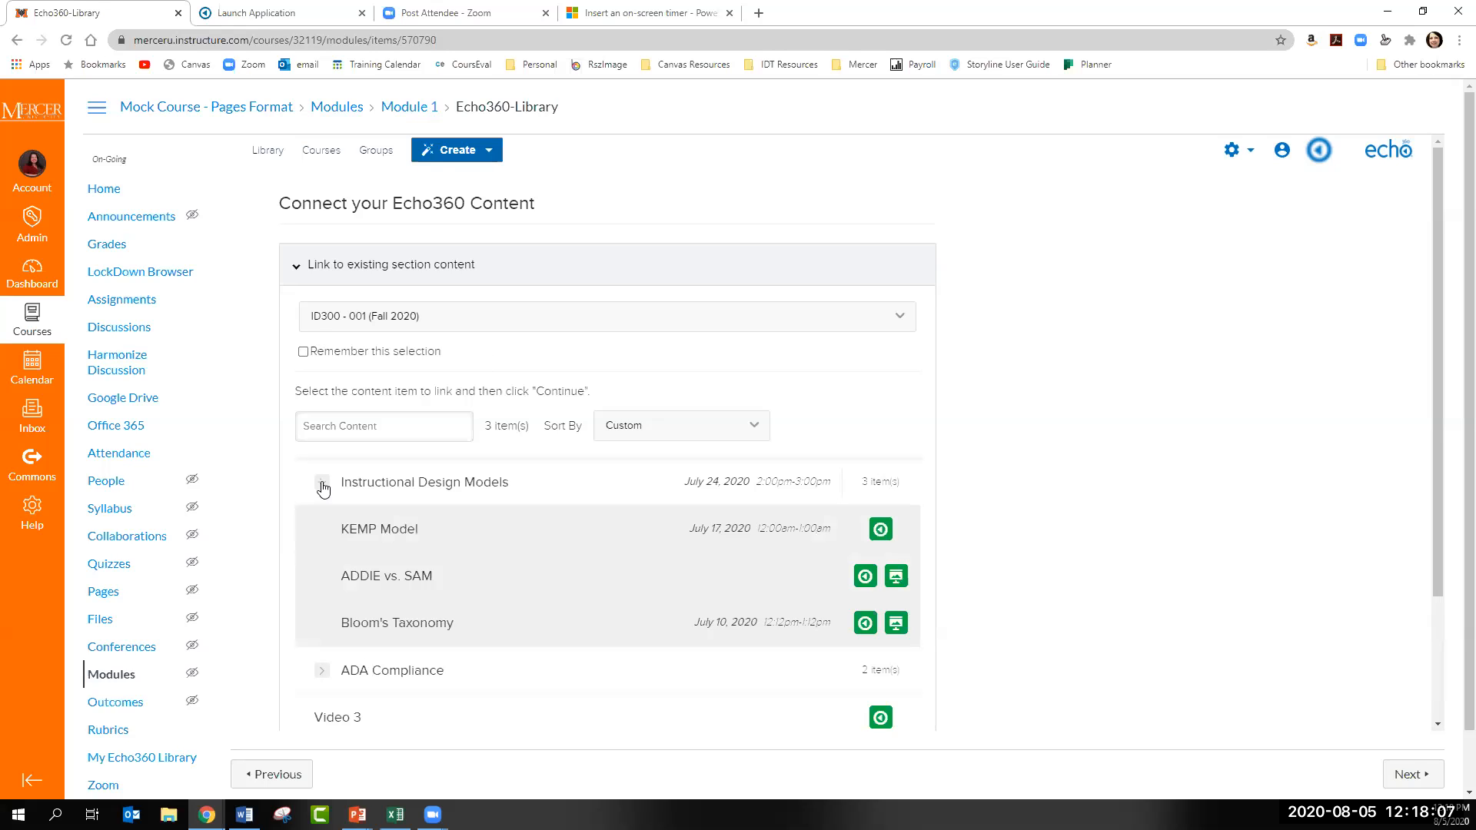
click(414, 543)
scroll(1099, 634, down, 2)
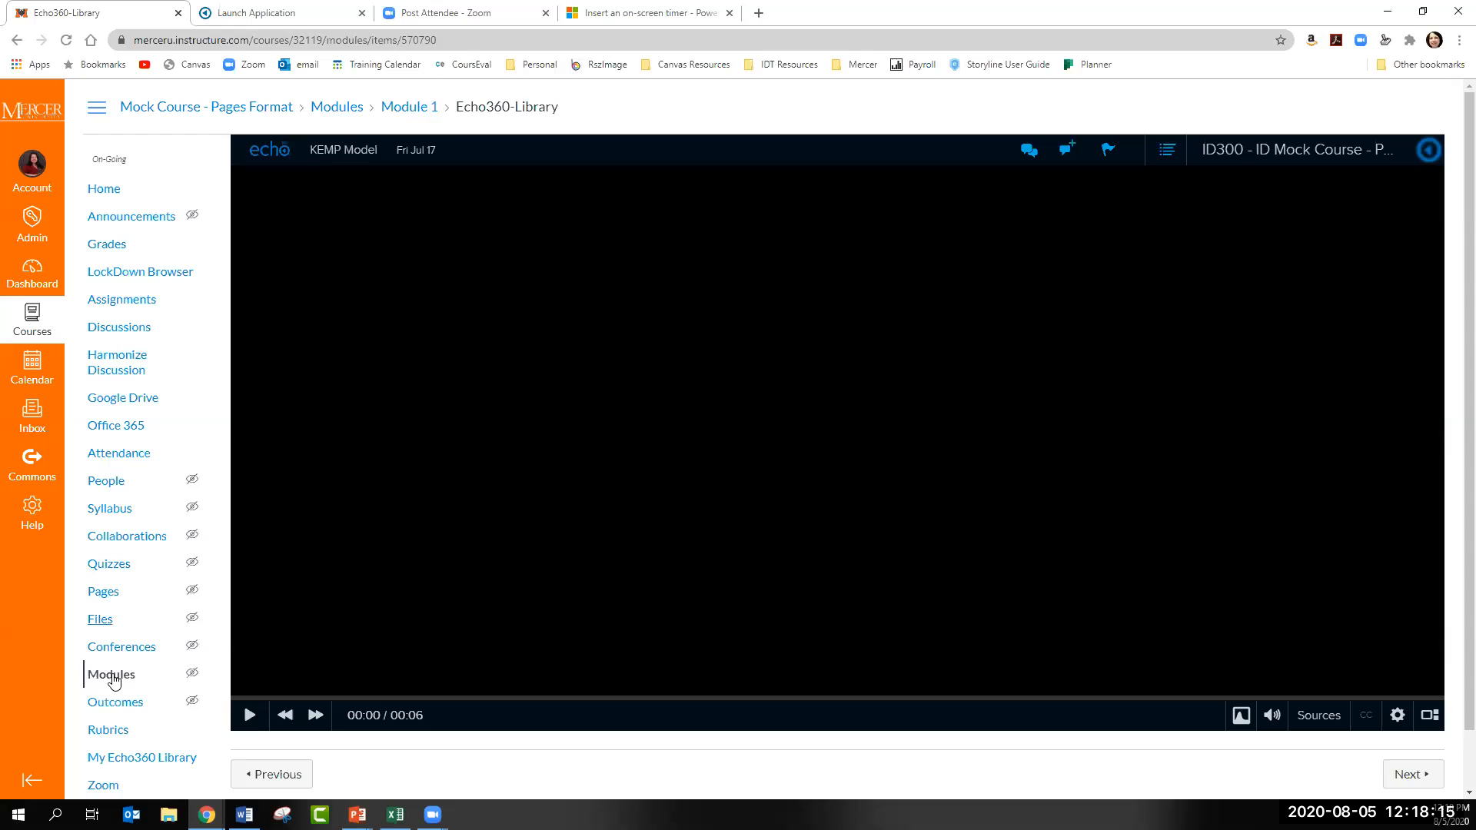
- Return to the course modules and retitle the Echo360-Library item in Module 1 as ADA Video
click(111, 676)
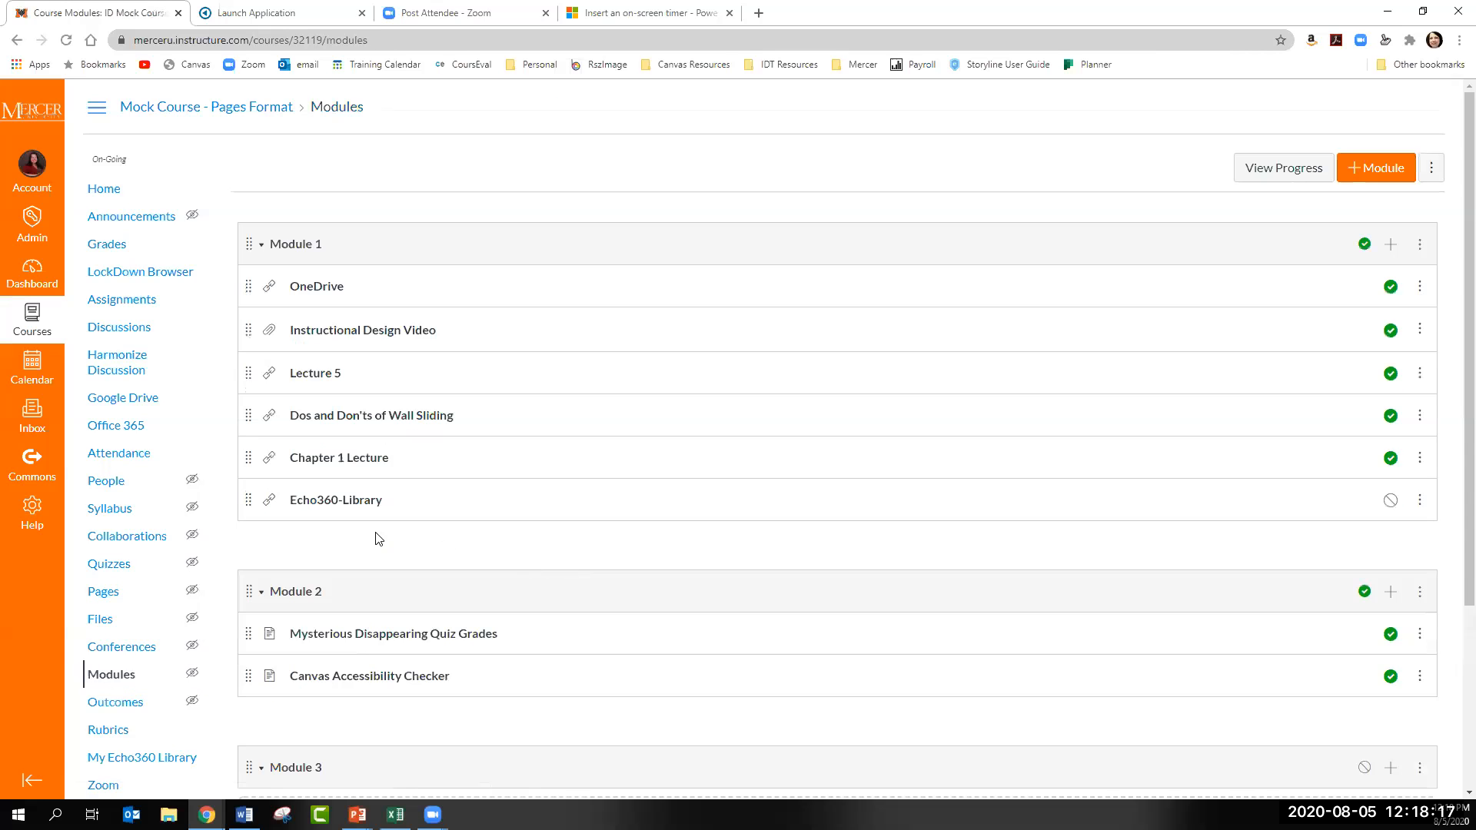
click(1421, 506)
click(1362, 568)
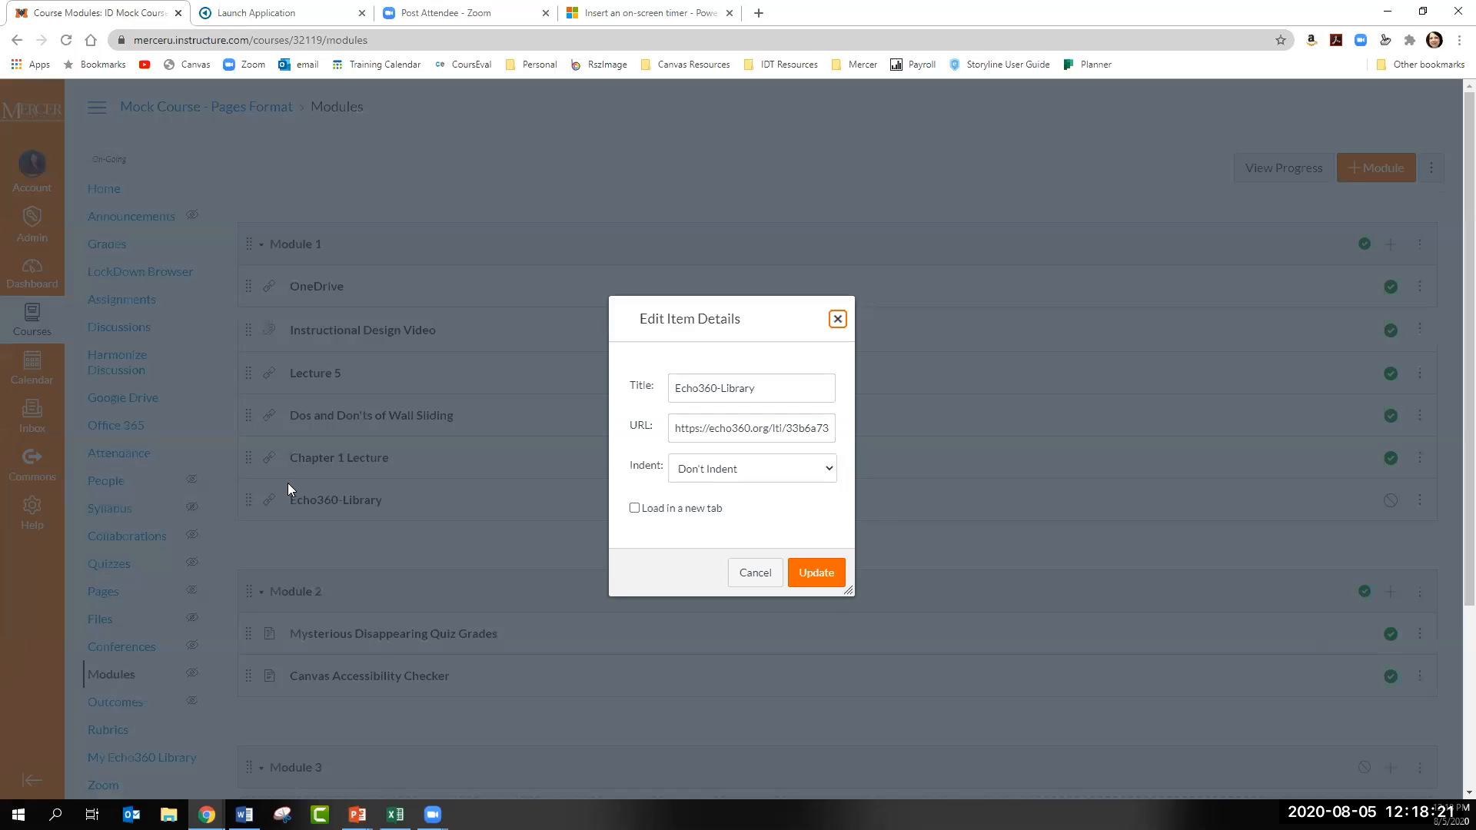
drag(764, 387, 672, 393)
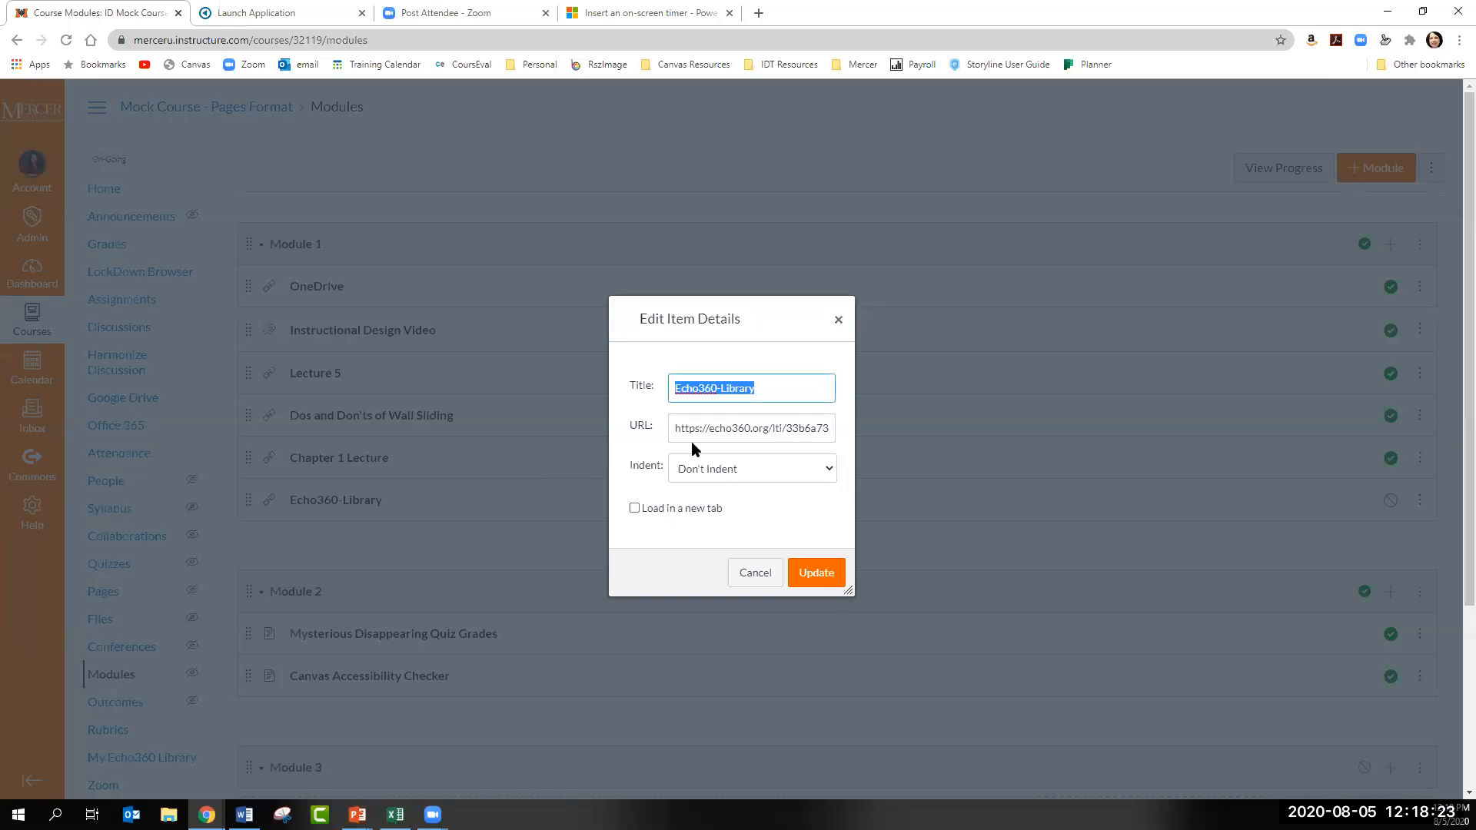
key(BackSpace)
text(ADA Video)
click(807, 585)
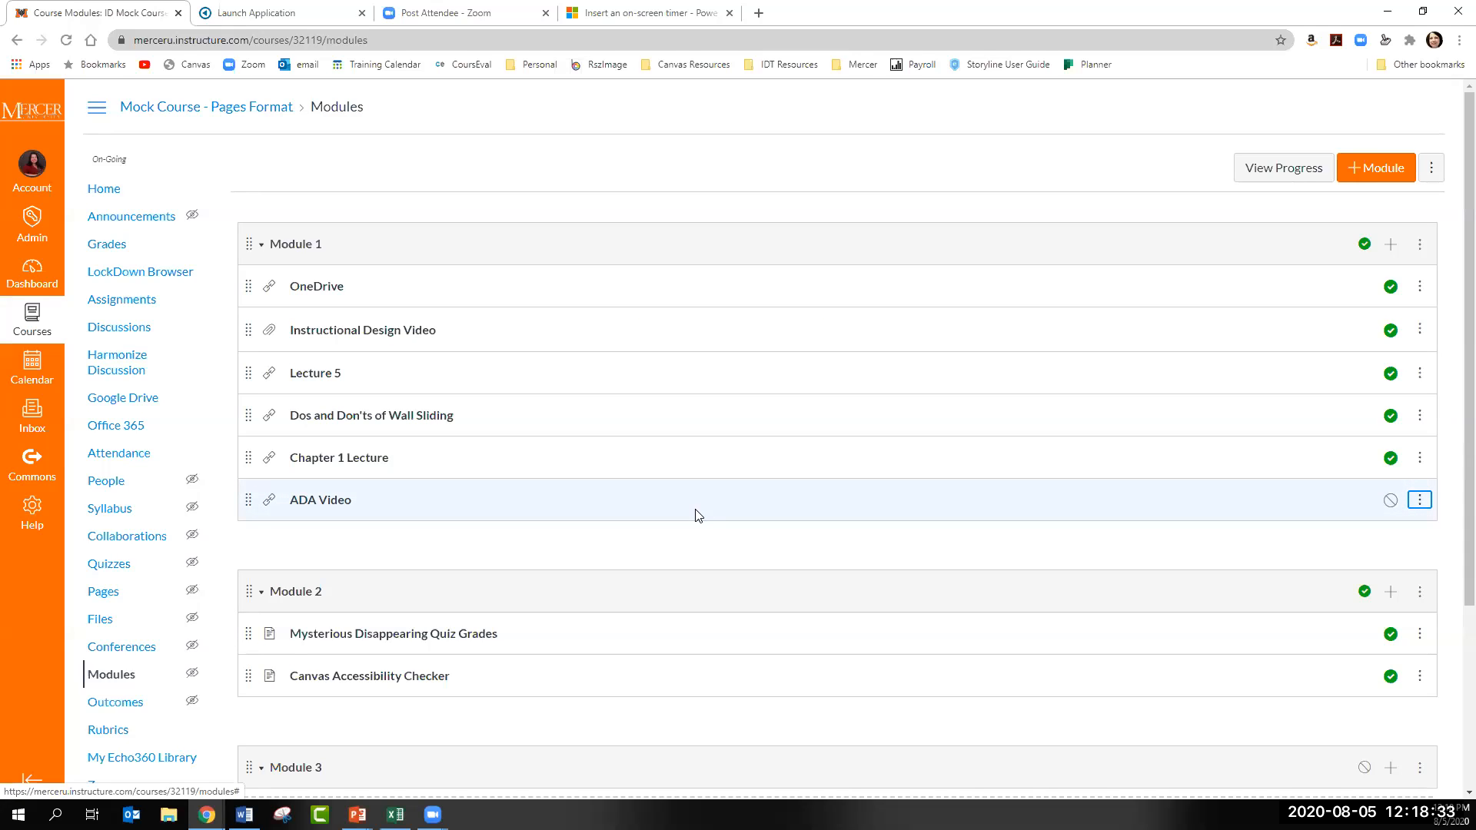
scroll(699, 516, down, 1)
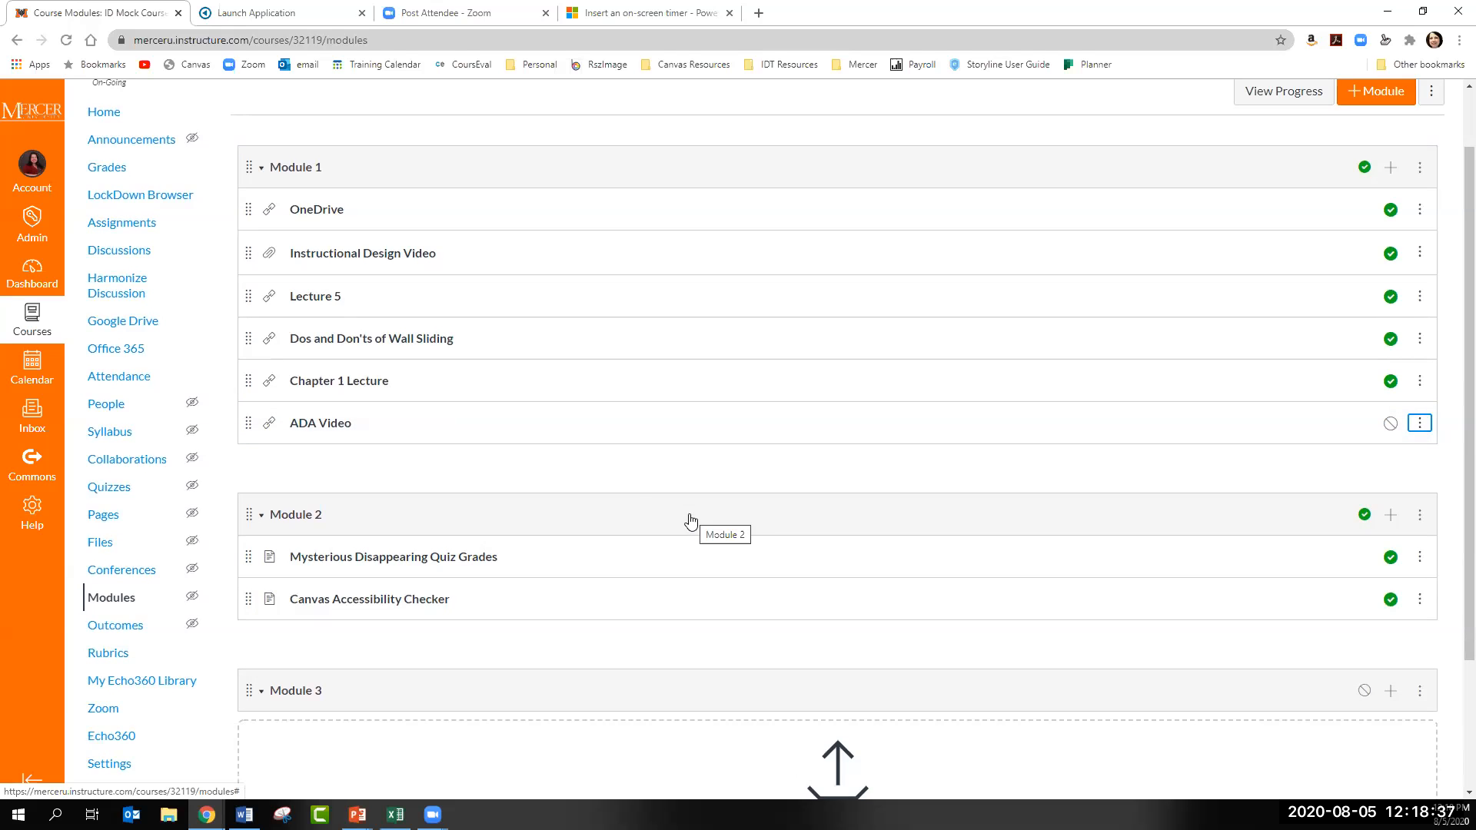
scroll(617, 387, up, 1)
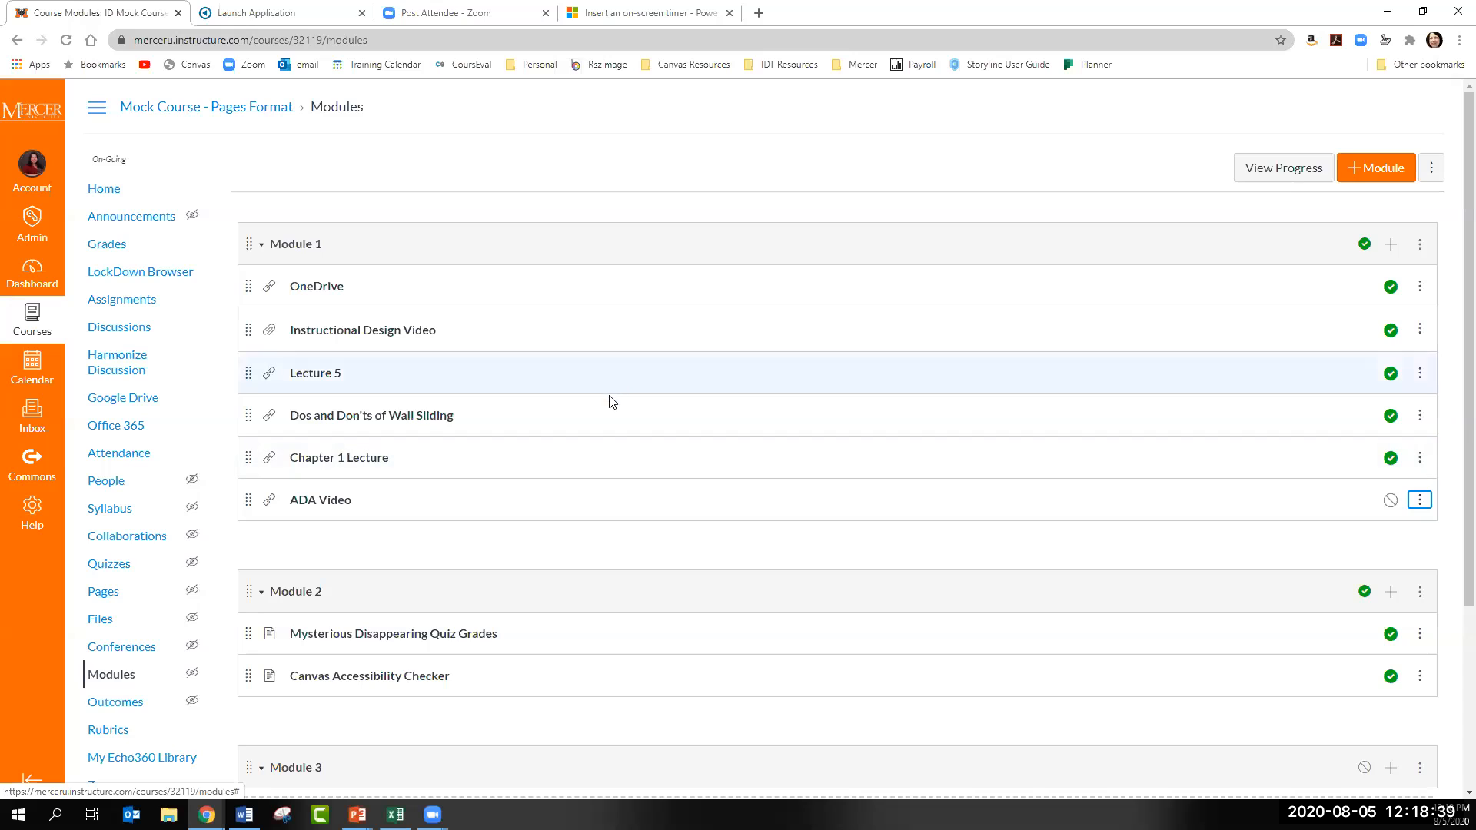
- Create a new assignment in the course, decline the auto-saved content, and name it Reflection Video
click(132, 311)
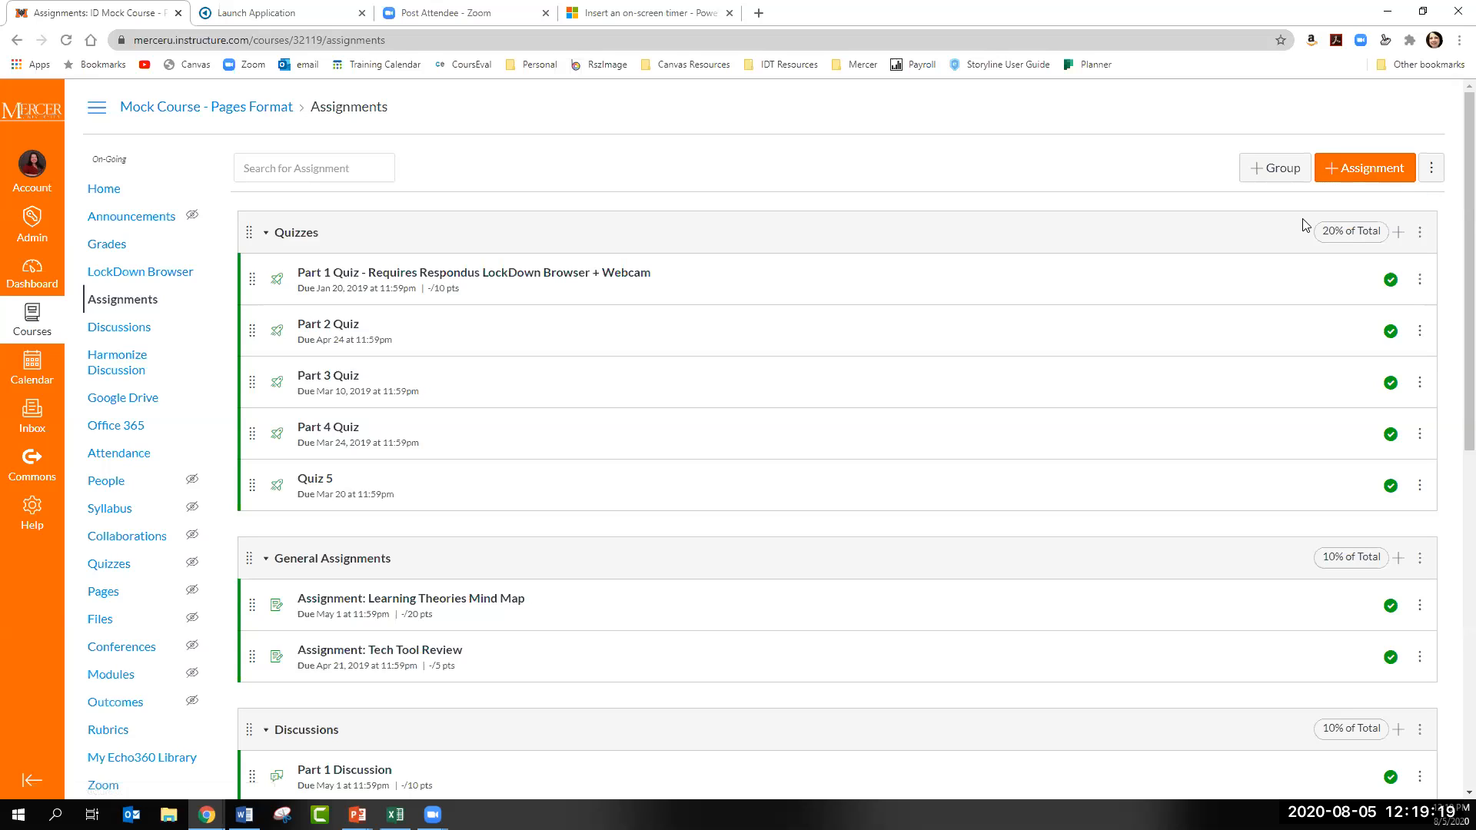
click(1358, 174)
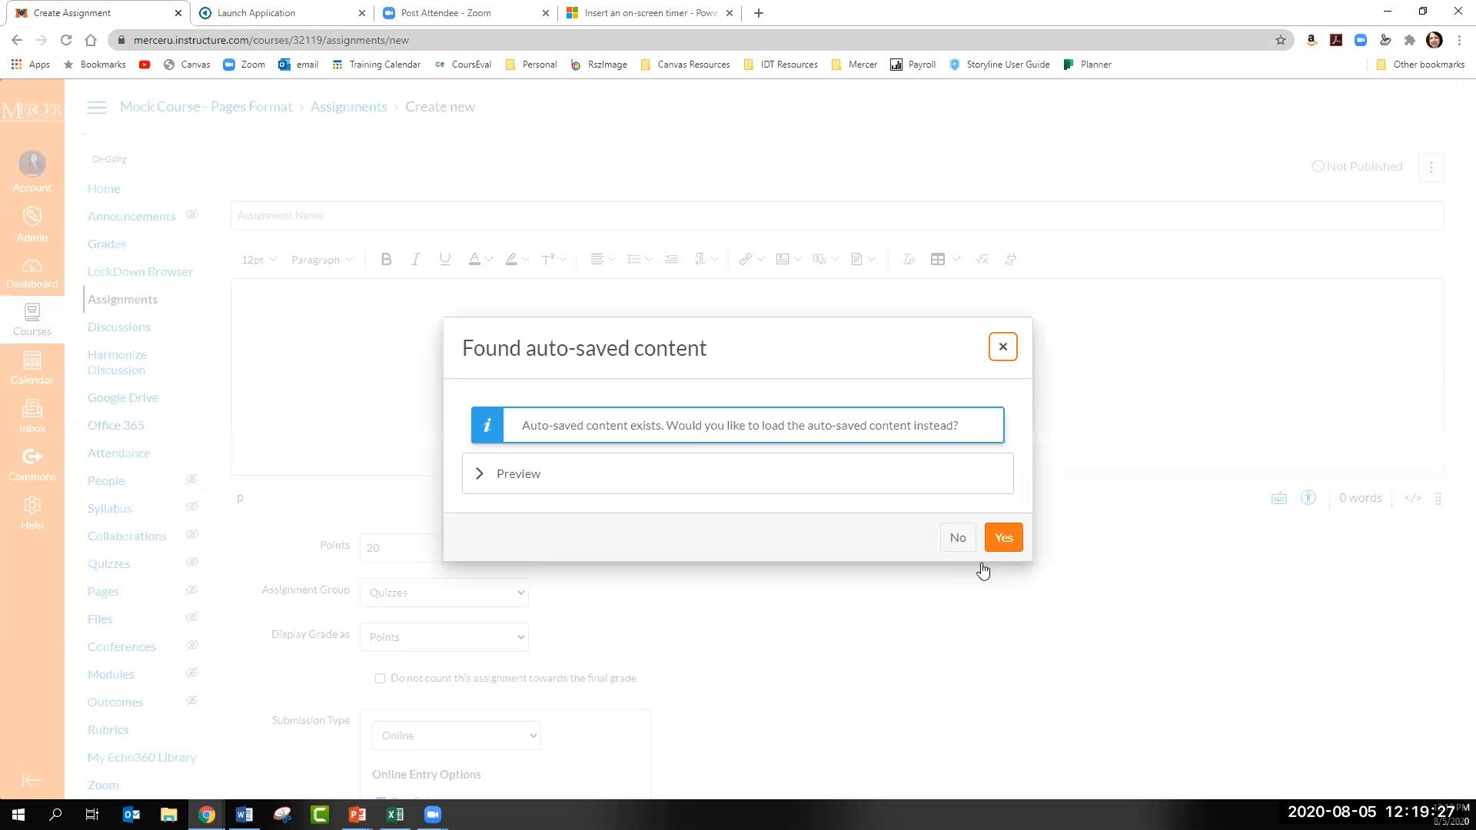
click(973, 539)
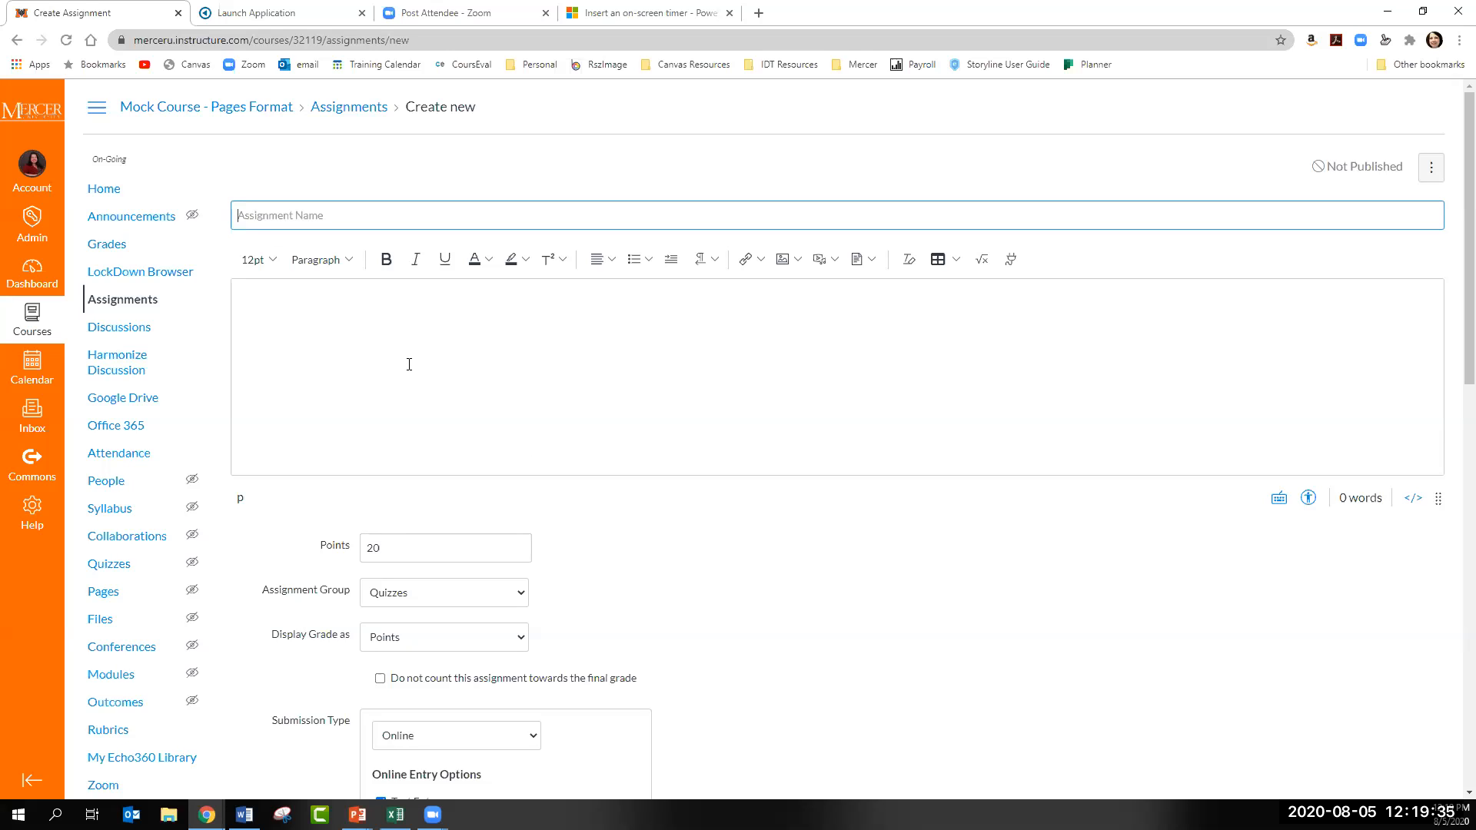
text(Reflection Vidoeo)
- Start adding media to the assignment description by embed code
click(836, 260)
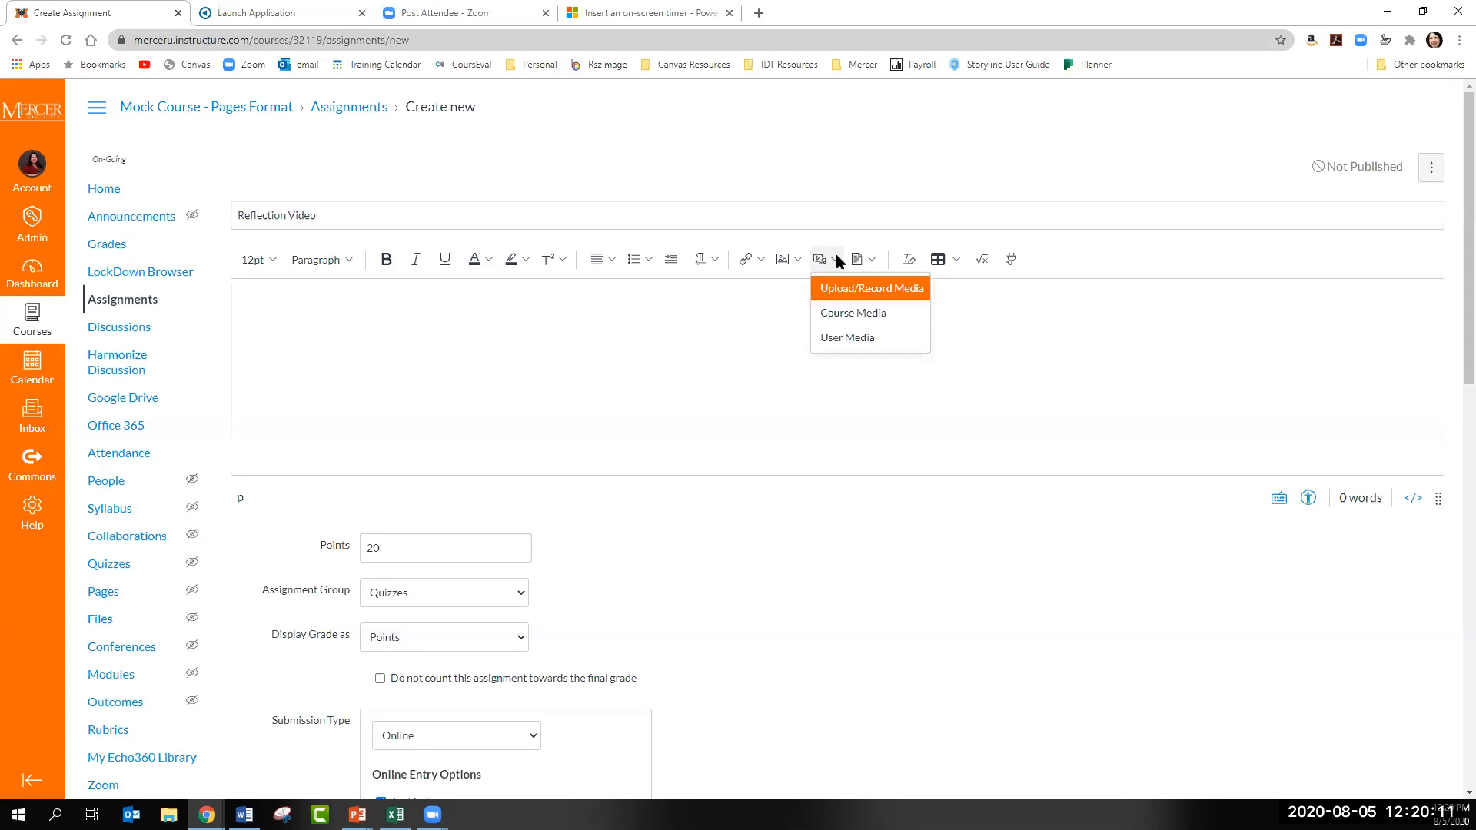
click(846, 290)
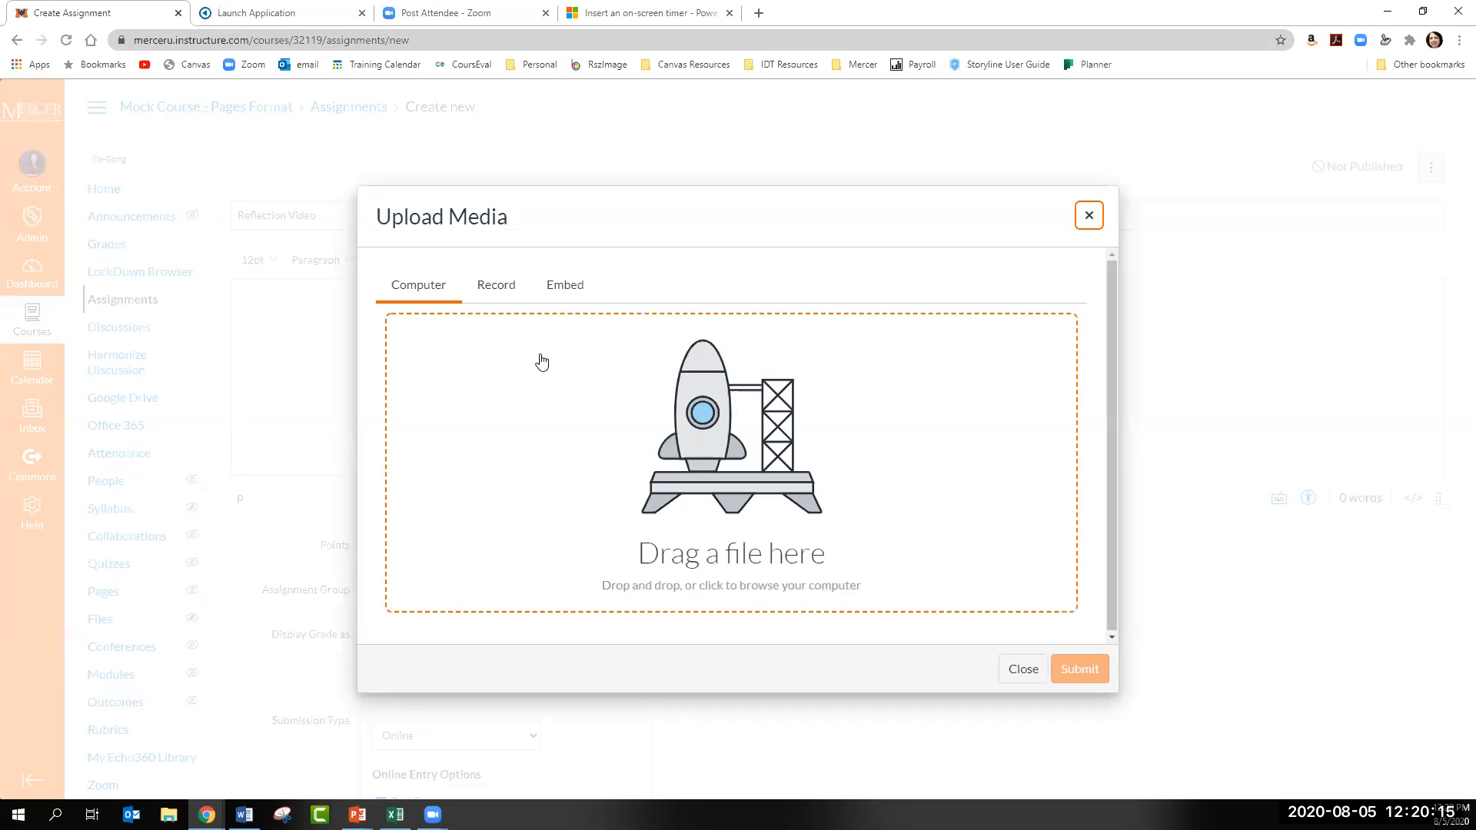
click(565, 299)
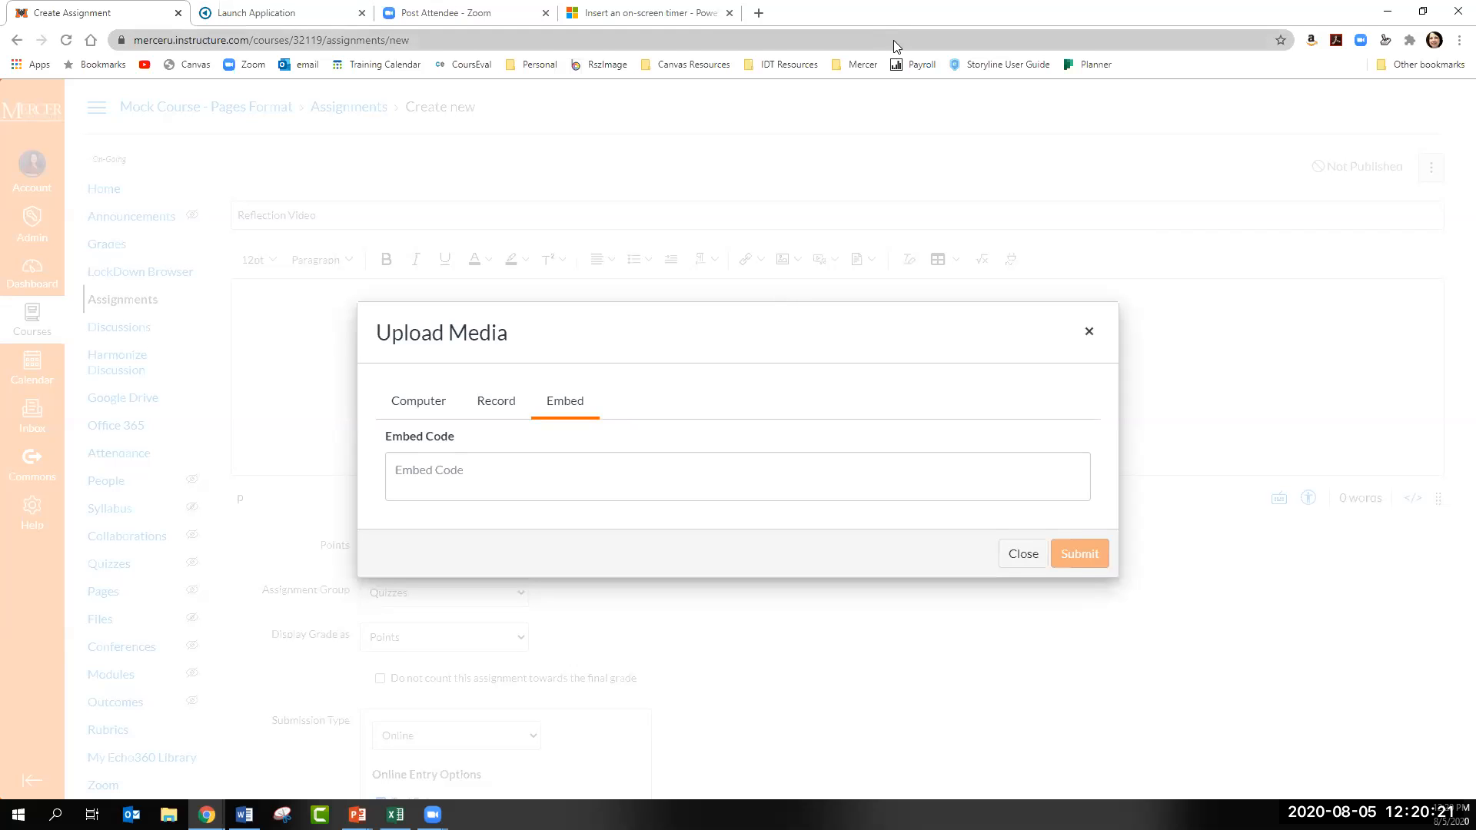
- In the other browser tab, open Canvas, enter Mock Course - Pages Format, and display its Echo360 library
click(285, 14)
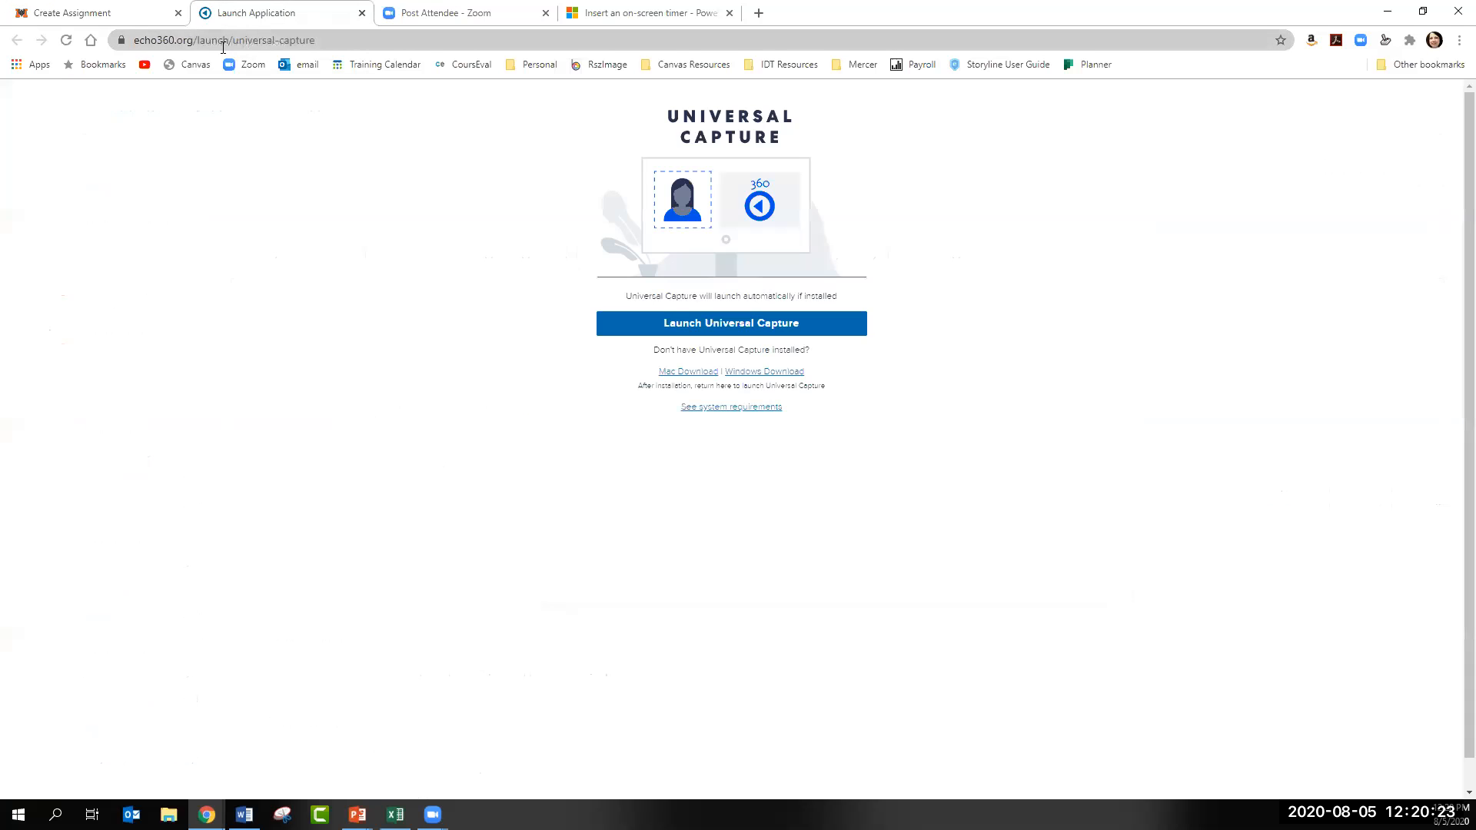
click(201, 68)
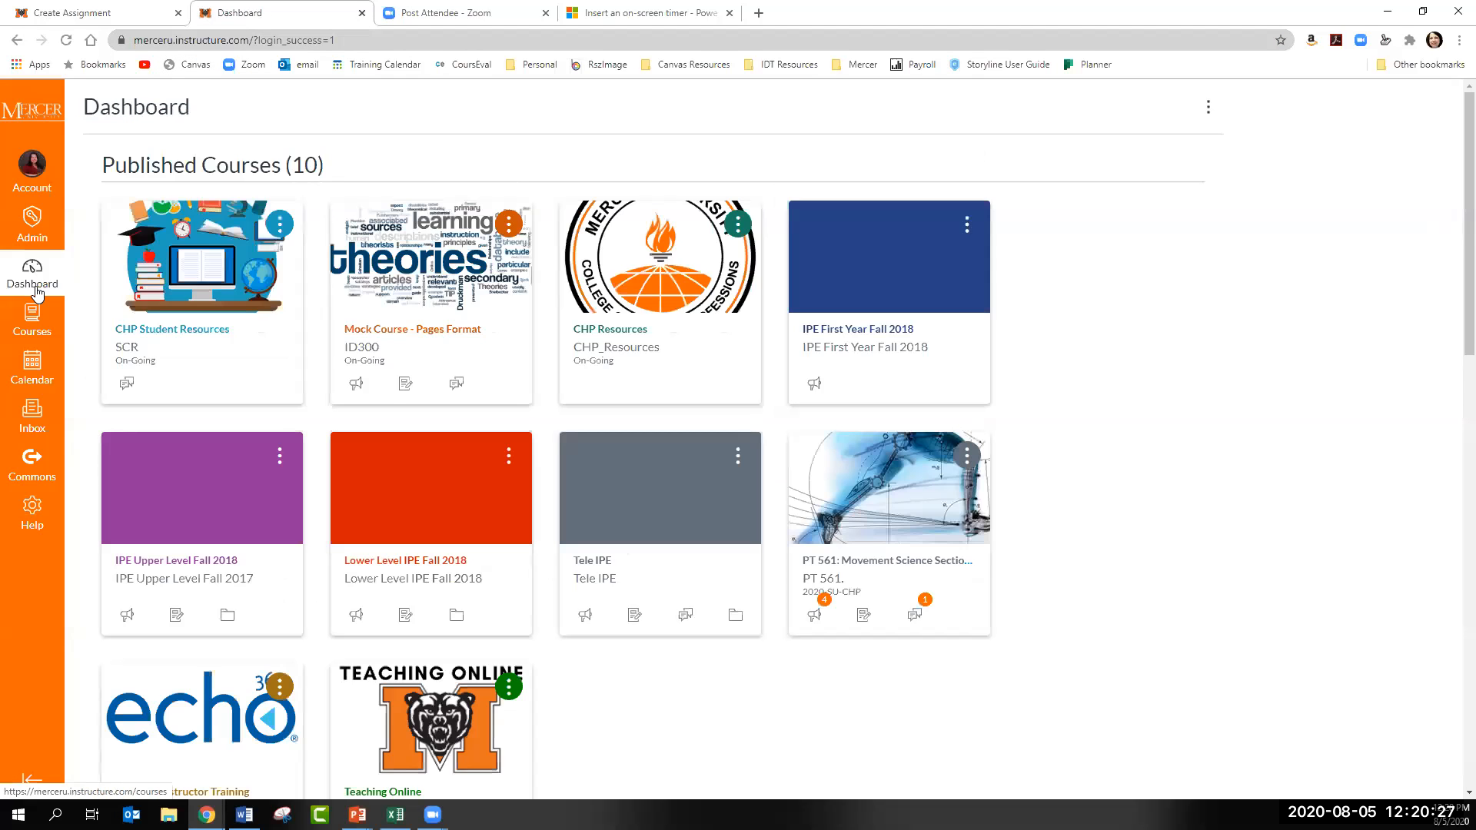
click(434, 291)
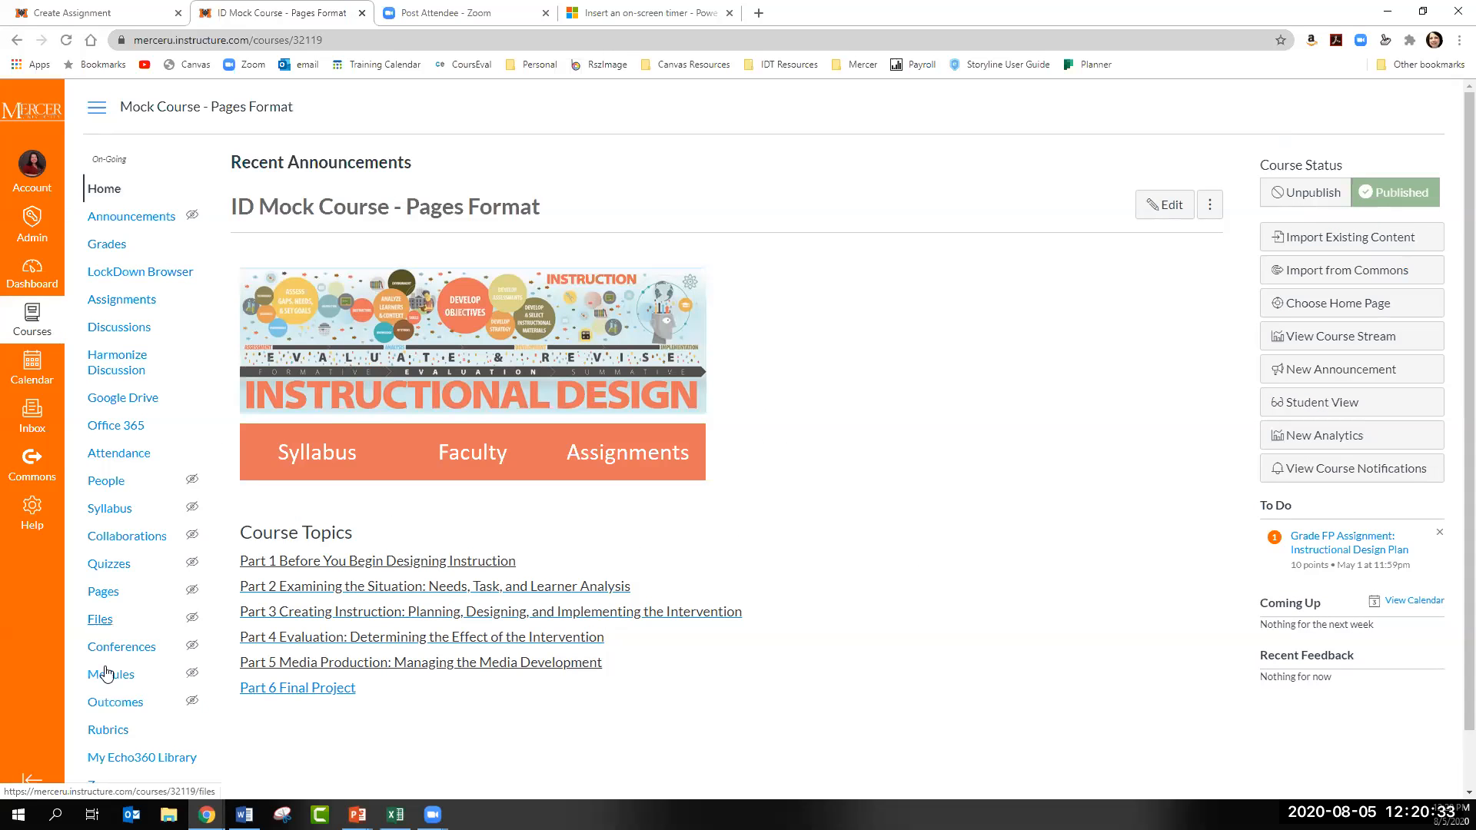
scroll(123, 746, down, 1)
scroll(123, 746, down, 1)
click(118, 751)
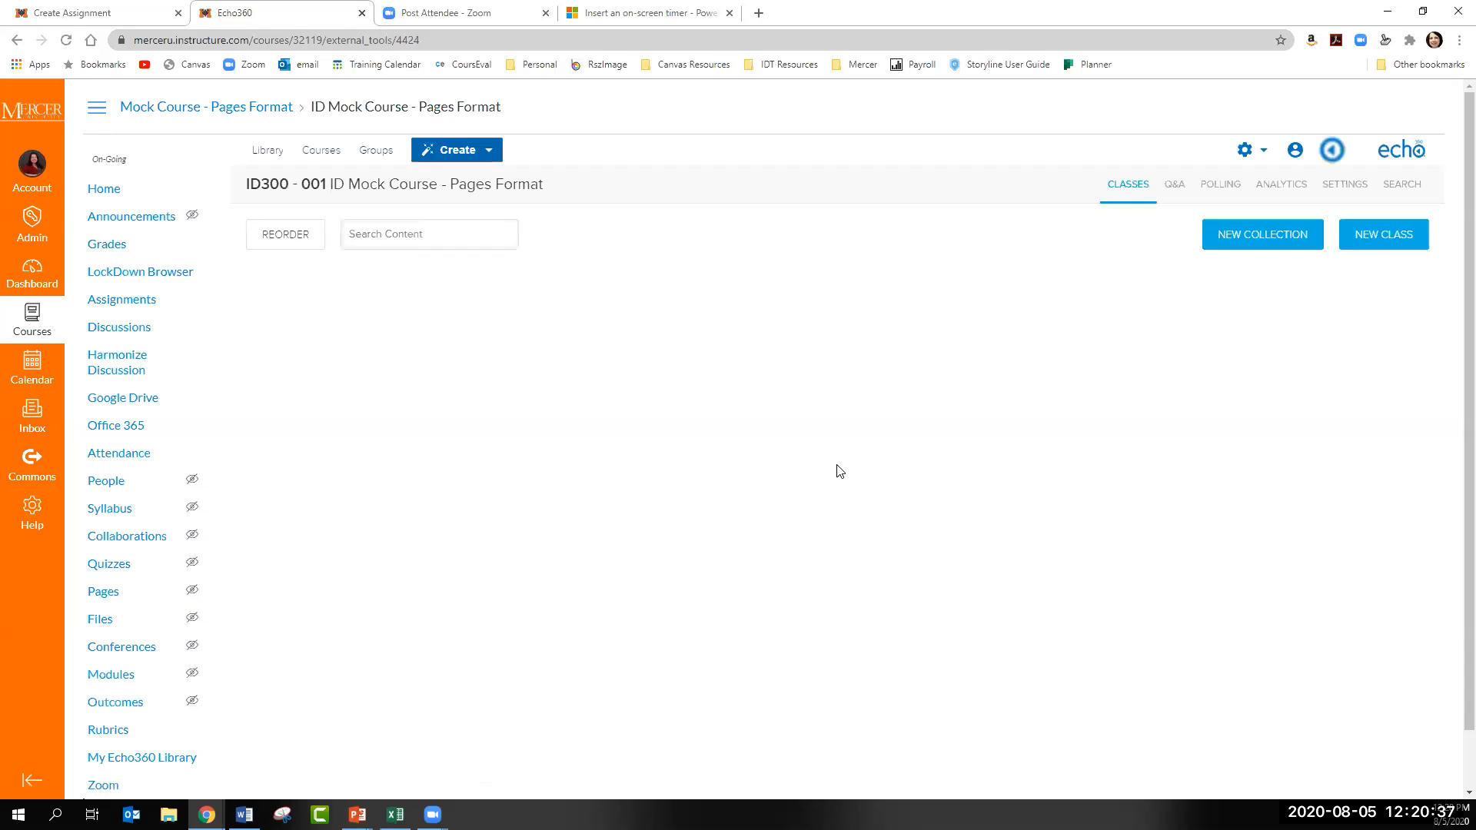
click(267, 150)
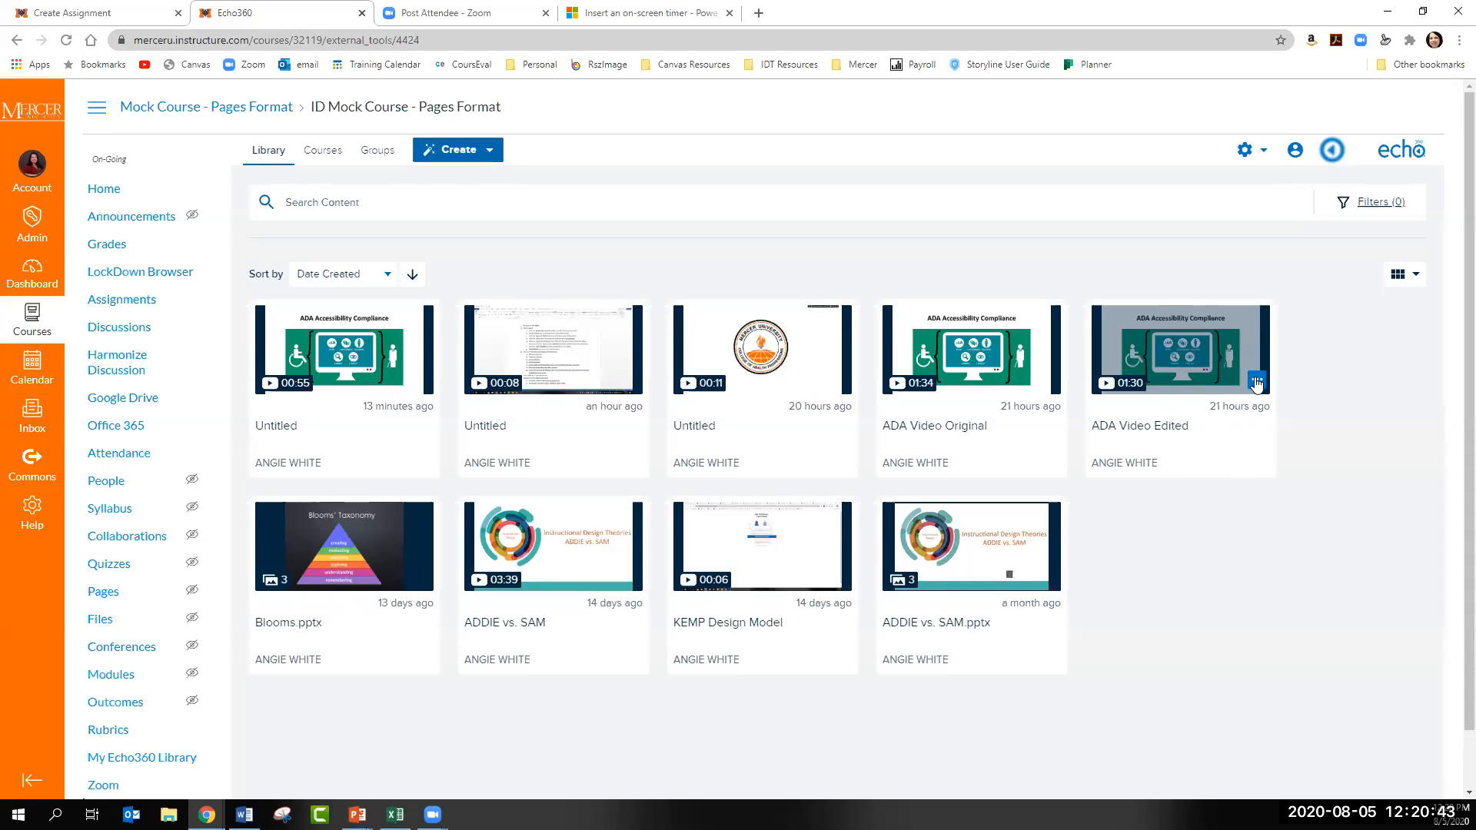
- Add a public share link to ADA Video Edited and copy its 640 x 360 embed code
click(1257, 381)
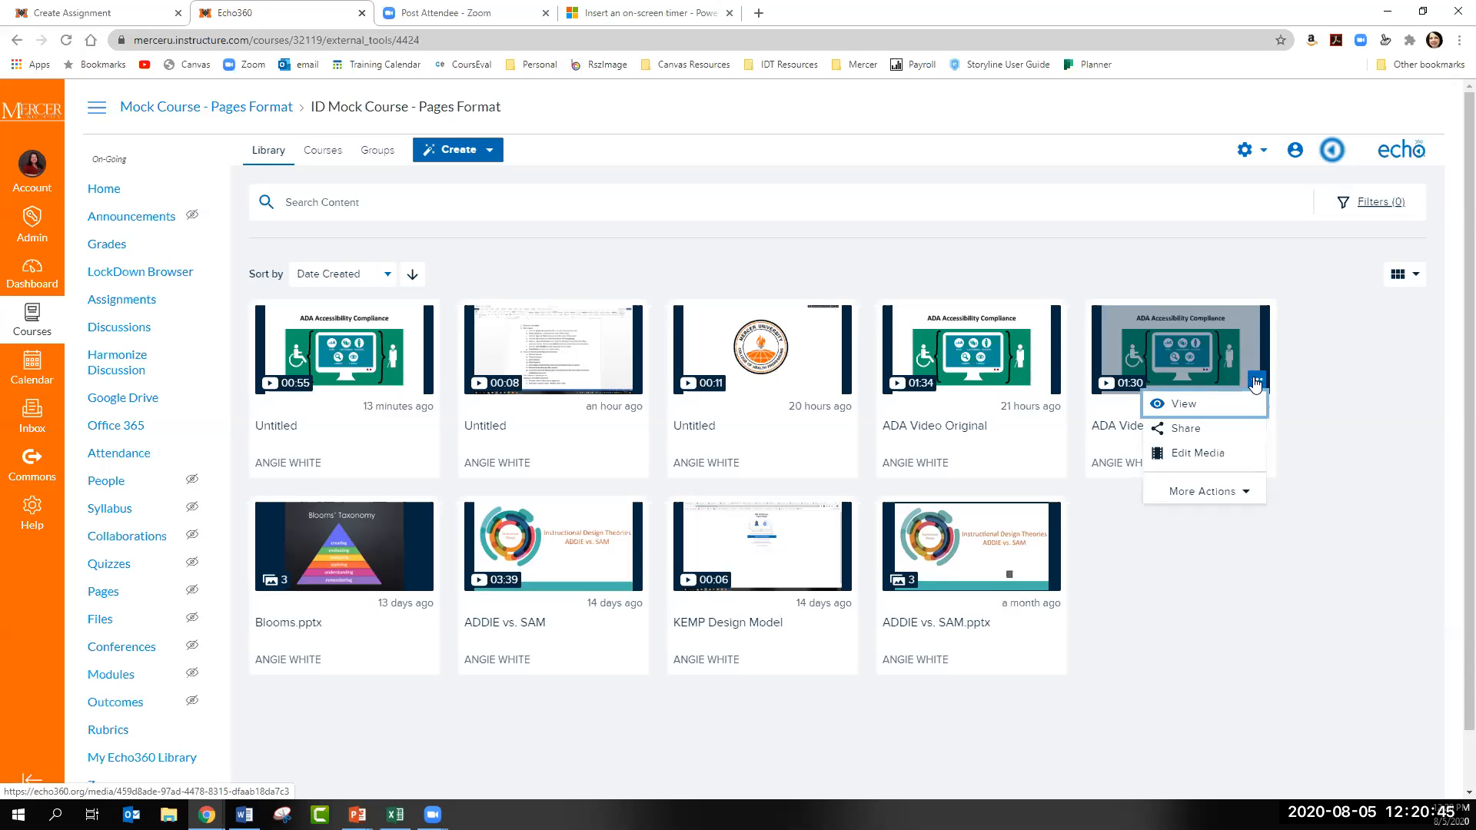
click(1189, 432)
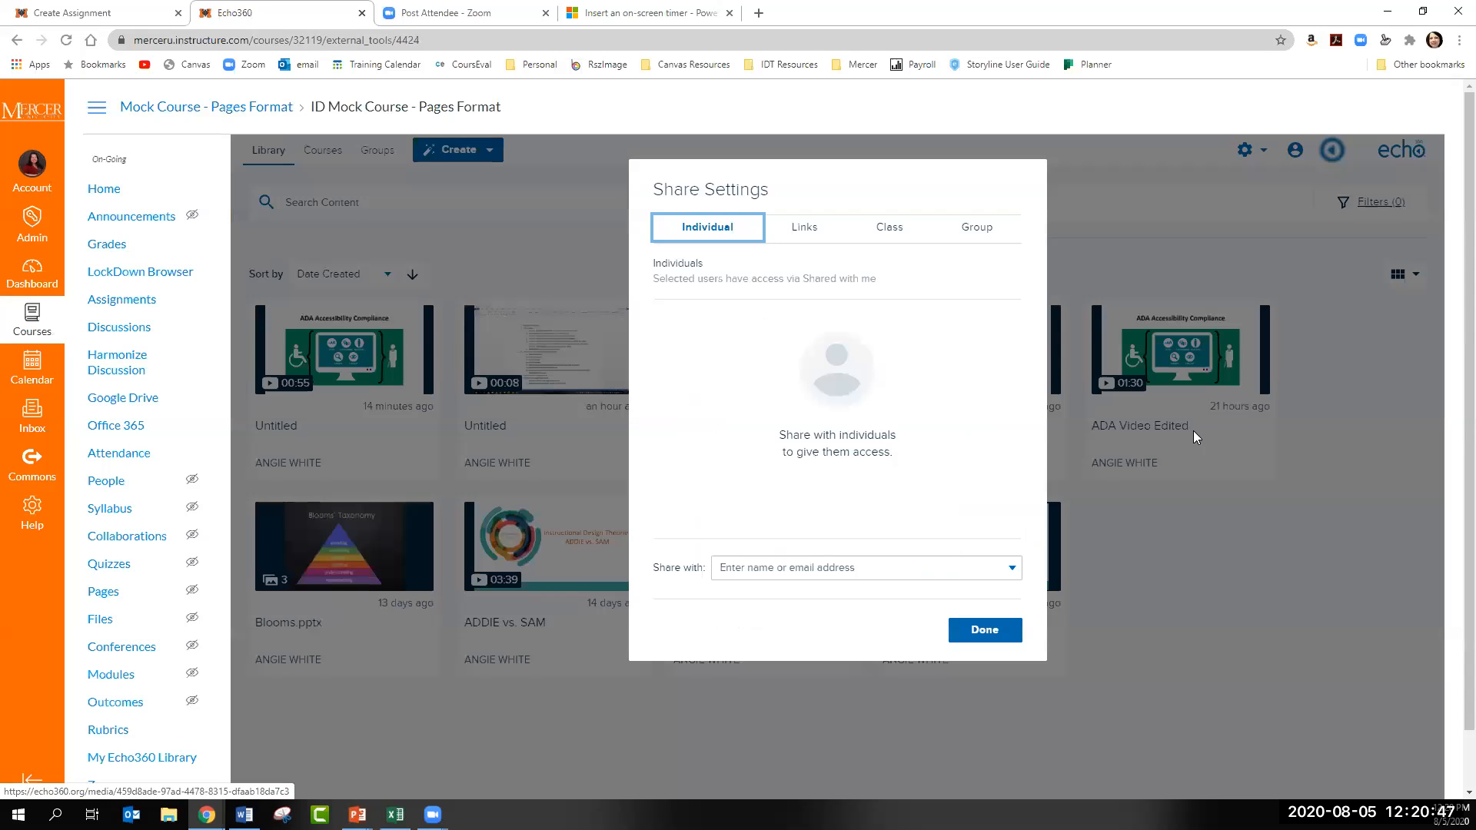
click(809, 237)
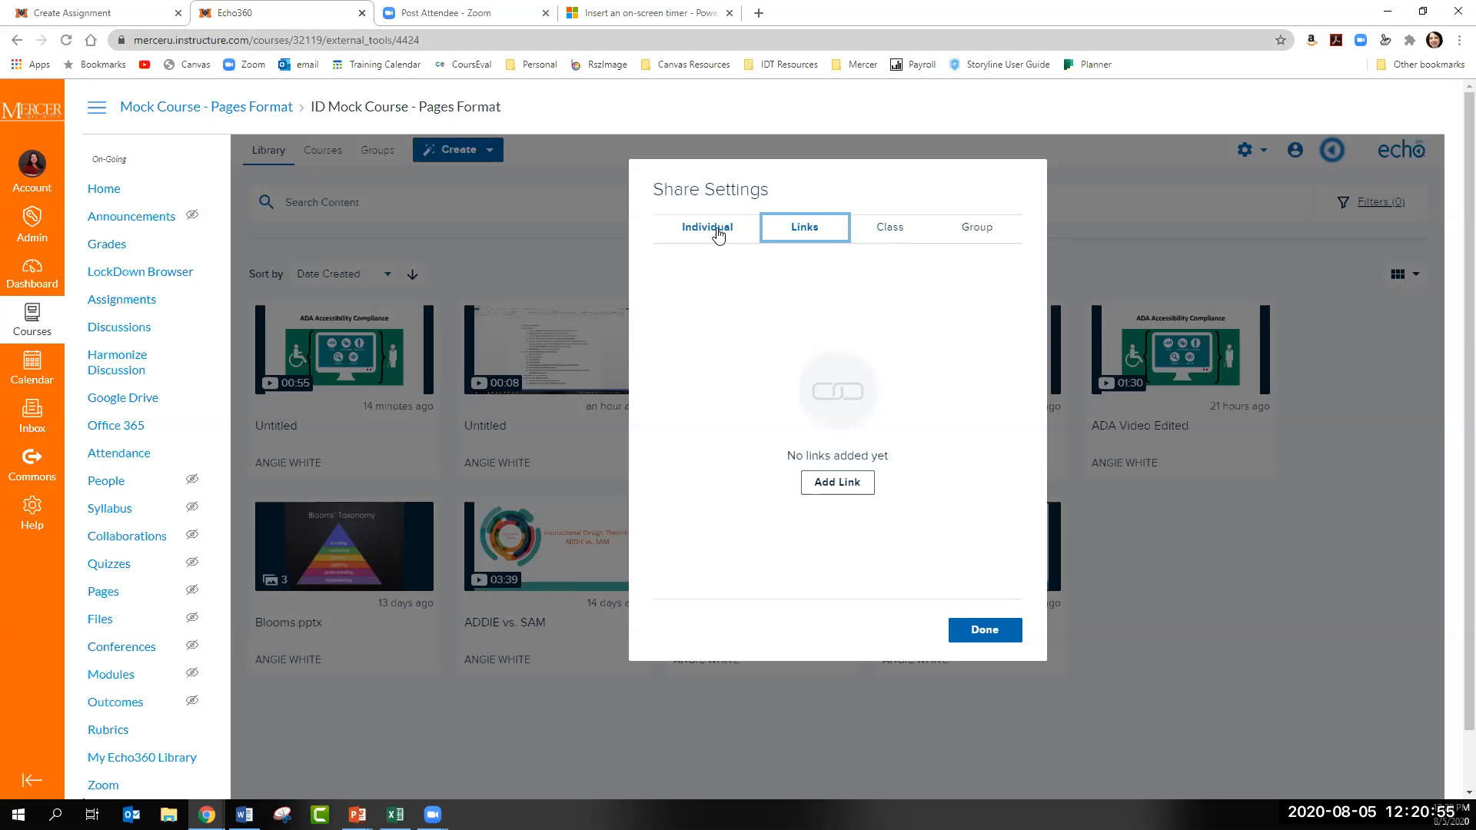
click(867, 486)
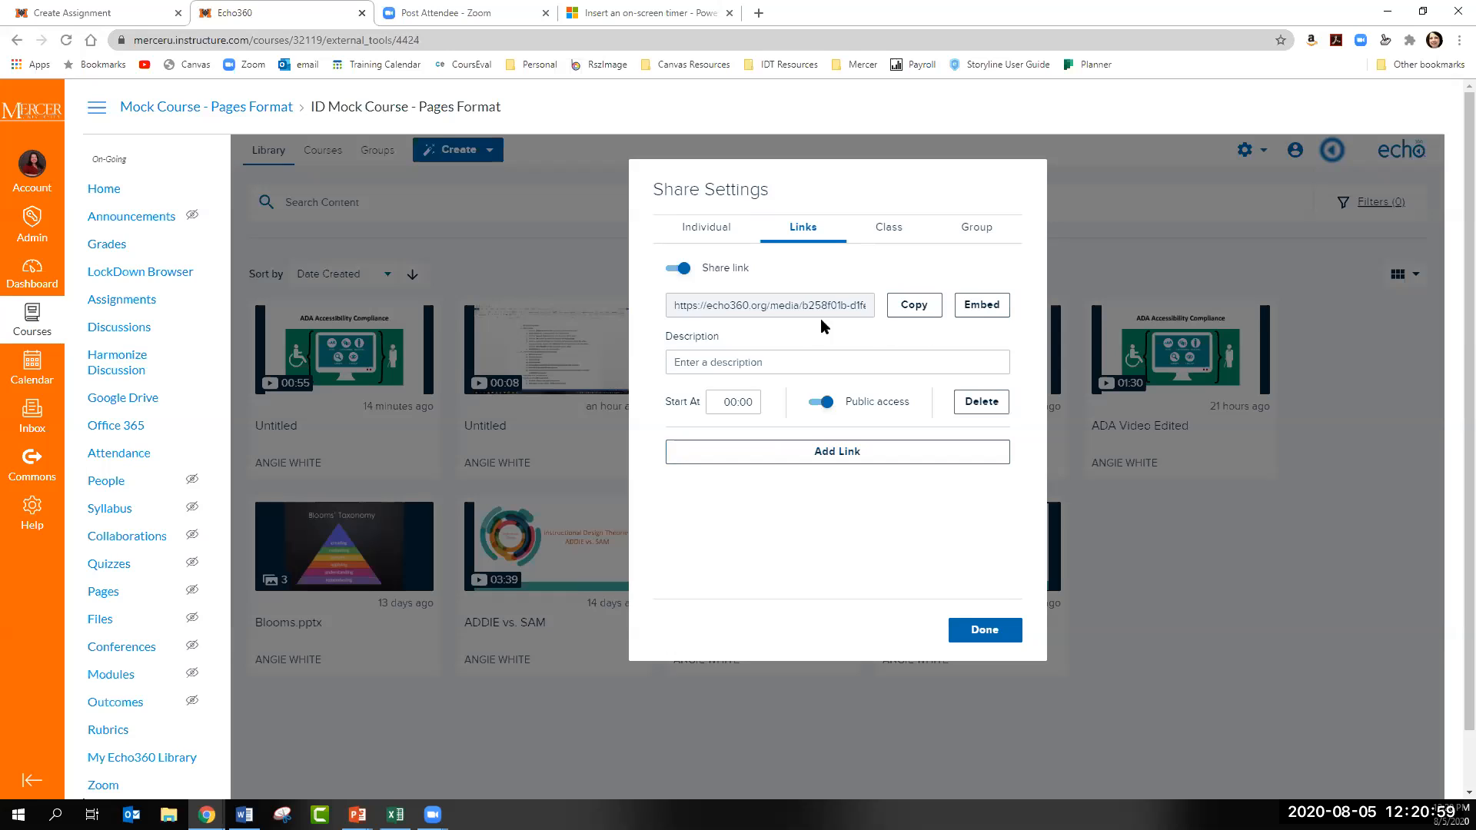
click(769, 311)
click(983, 306)
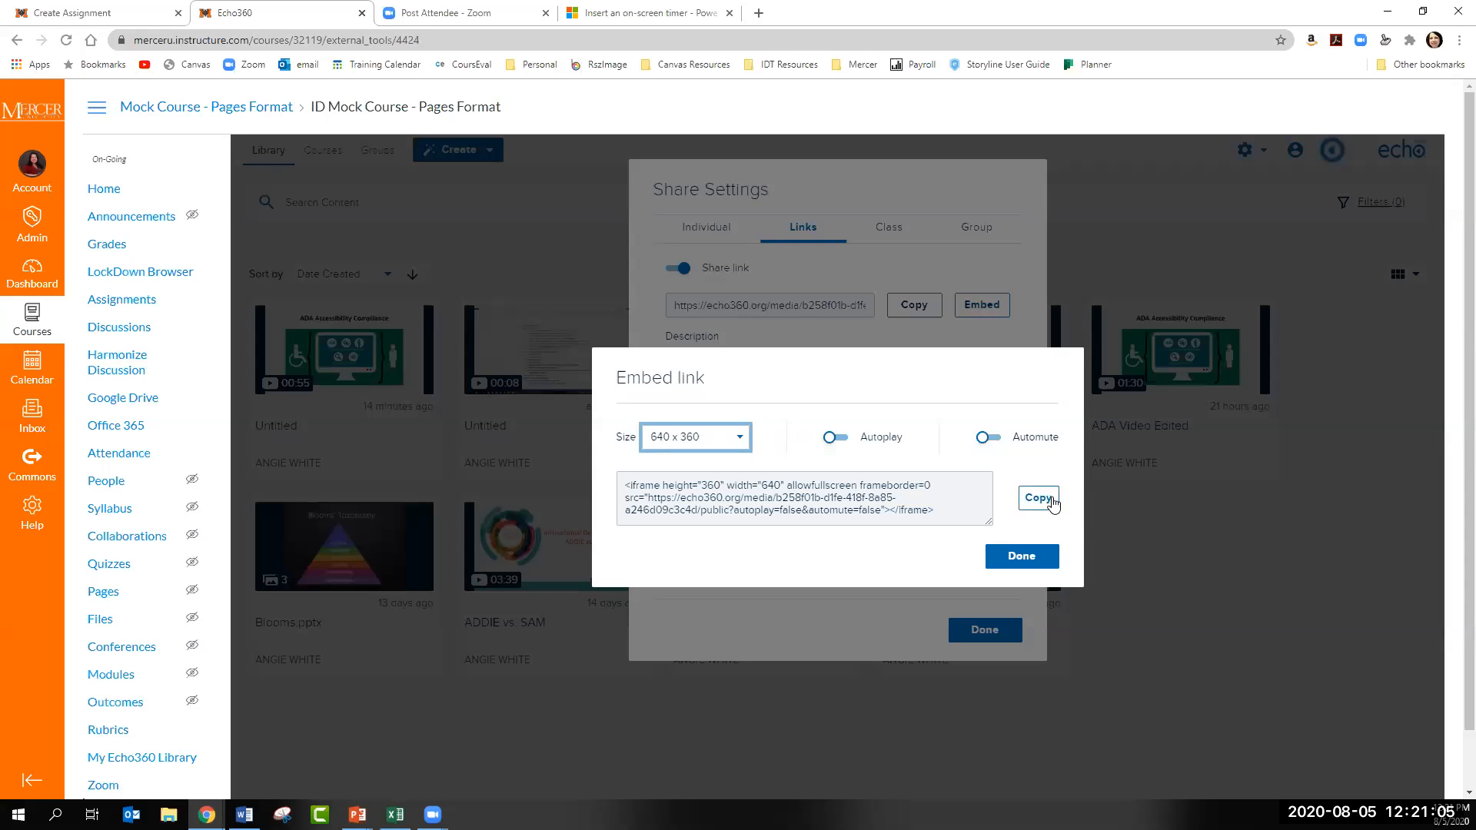
click(1038, 501)
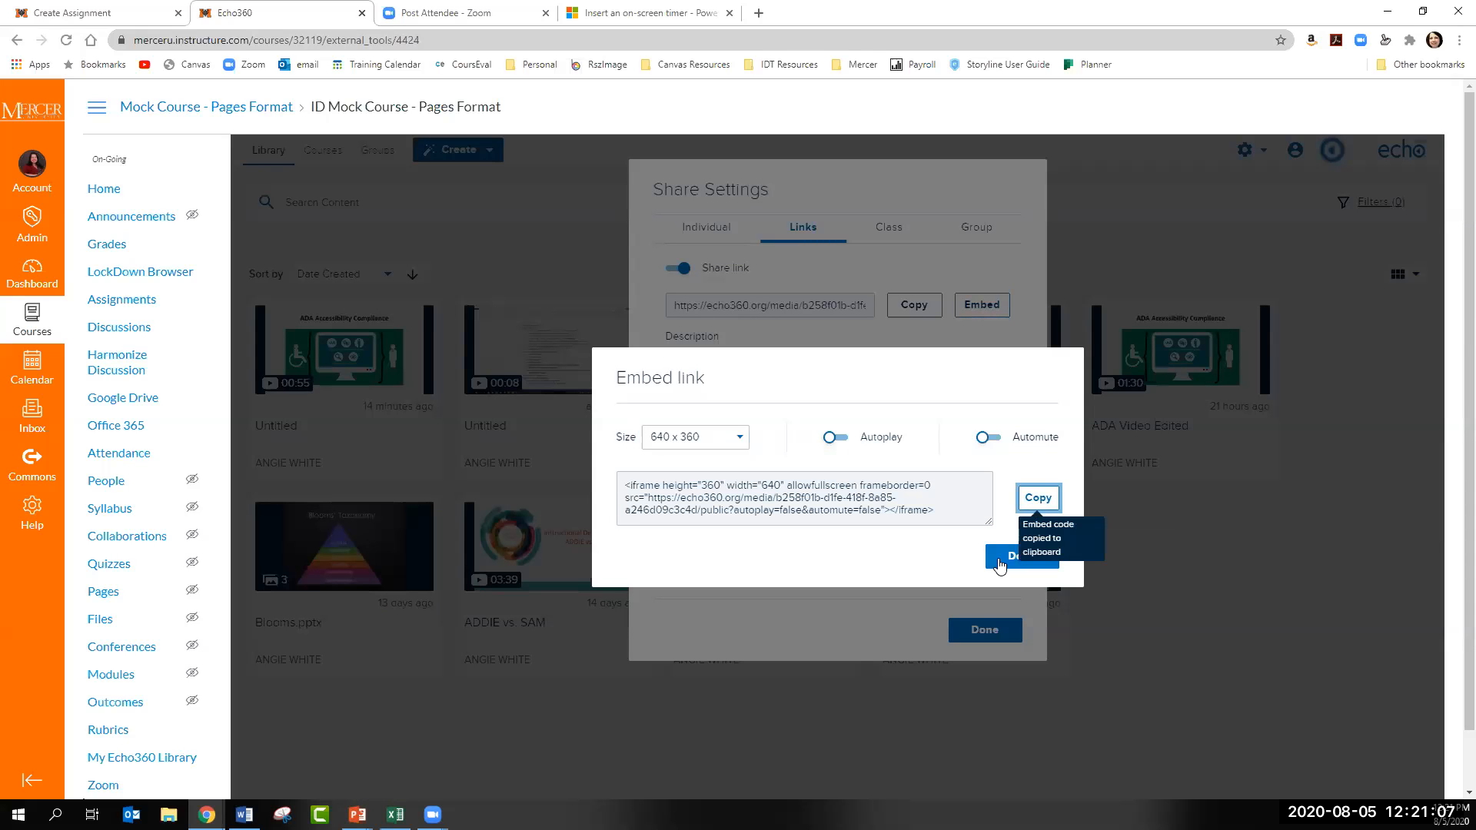
- Return to the Reflection Video assignment and embed the copied ADA Video Edited code in its description
click(115, 17)
click(420, 493)
key(ctrl+v)
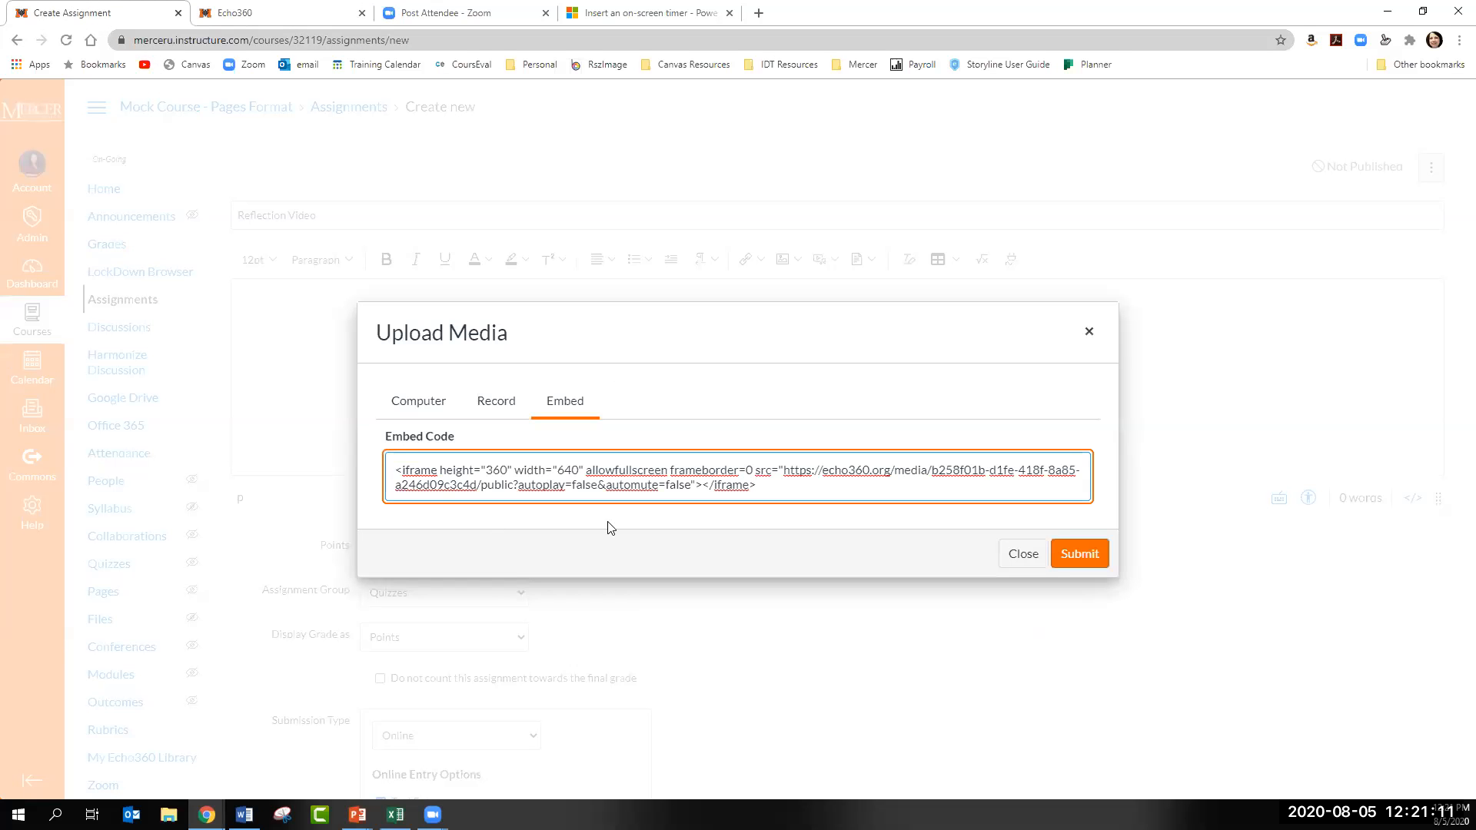
click(1079, 553)
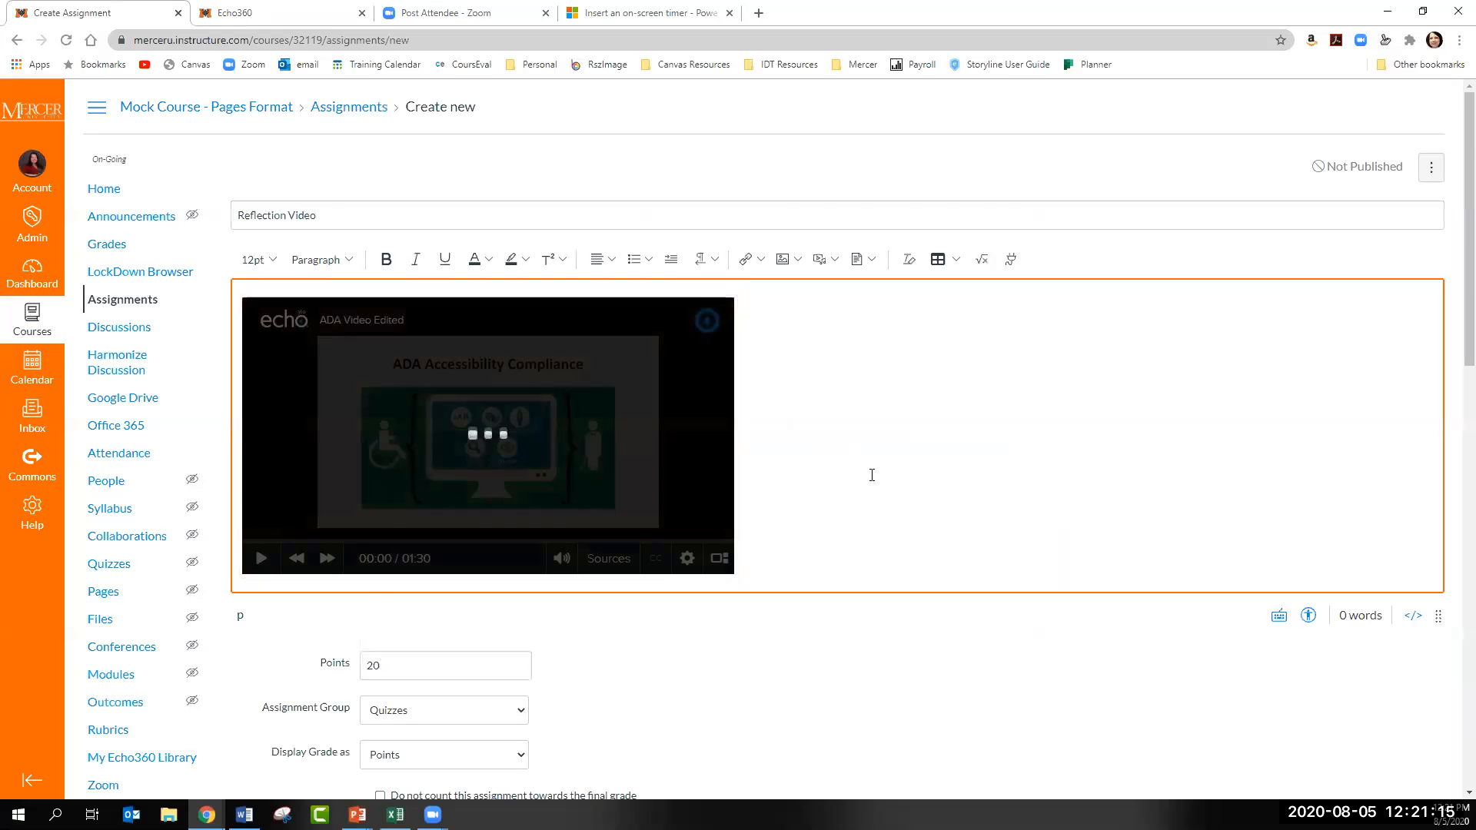
scroll(823, 446, down, 2)
scroll(793, 369, up, 2)
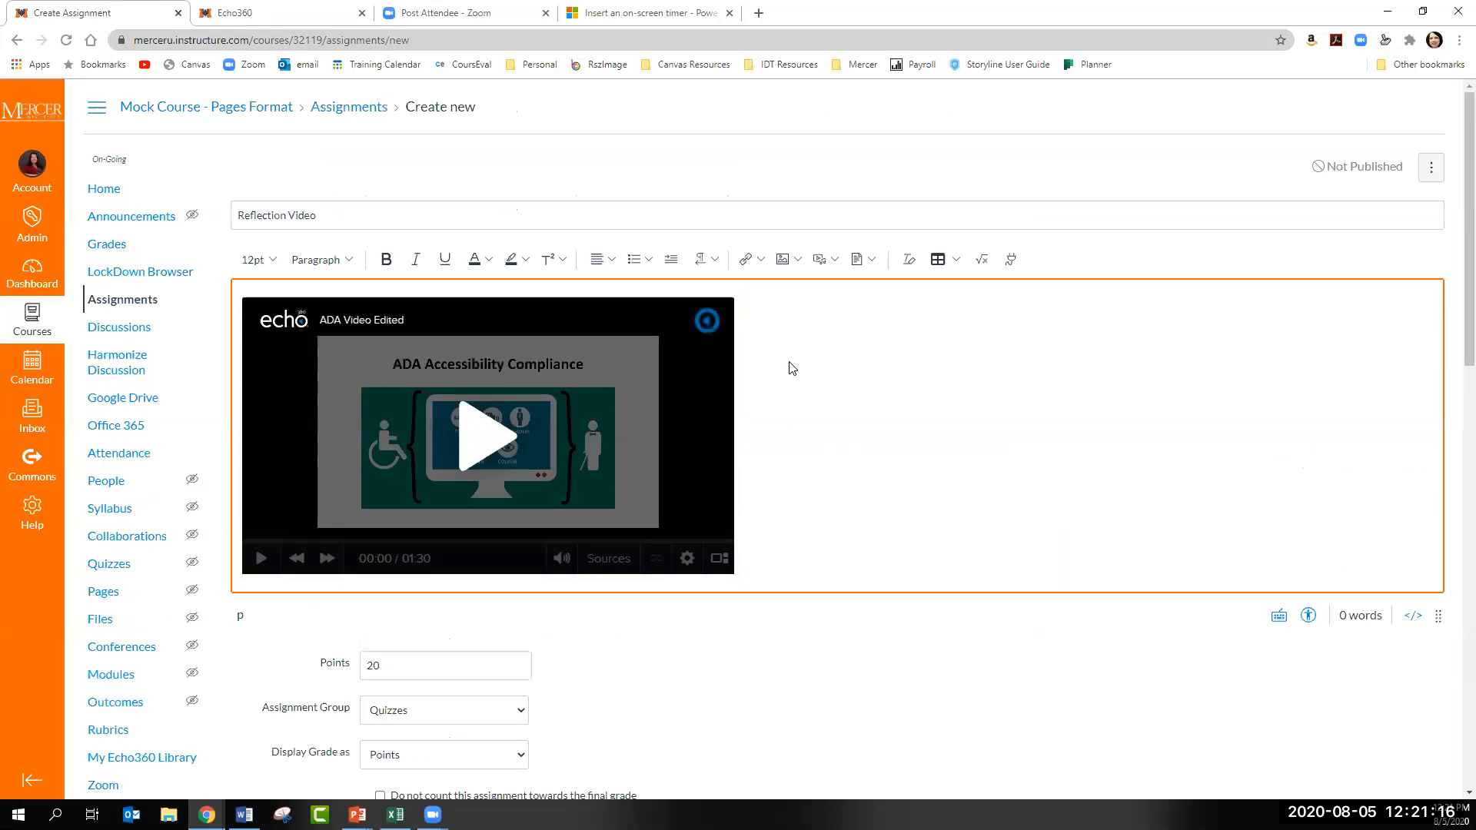
- Insert the line "Watch the video below and write a reflection." above the embedded video in the assignment description
click(244, 303)
key(Return)
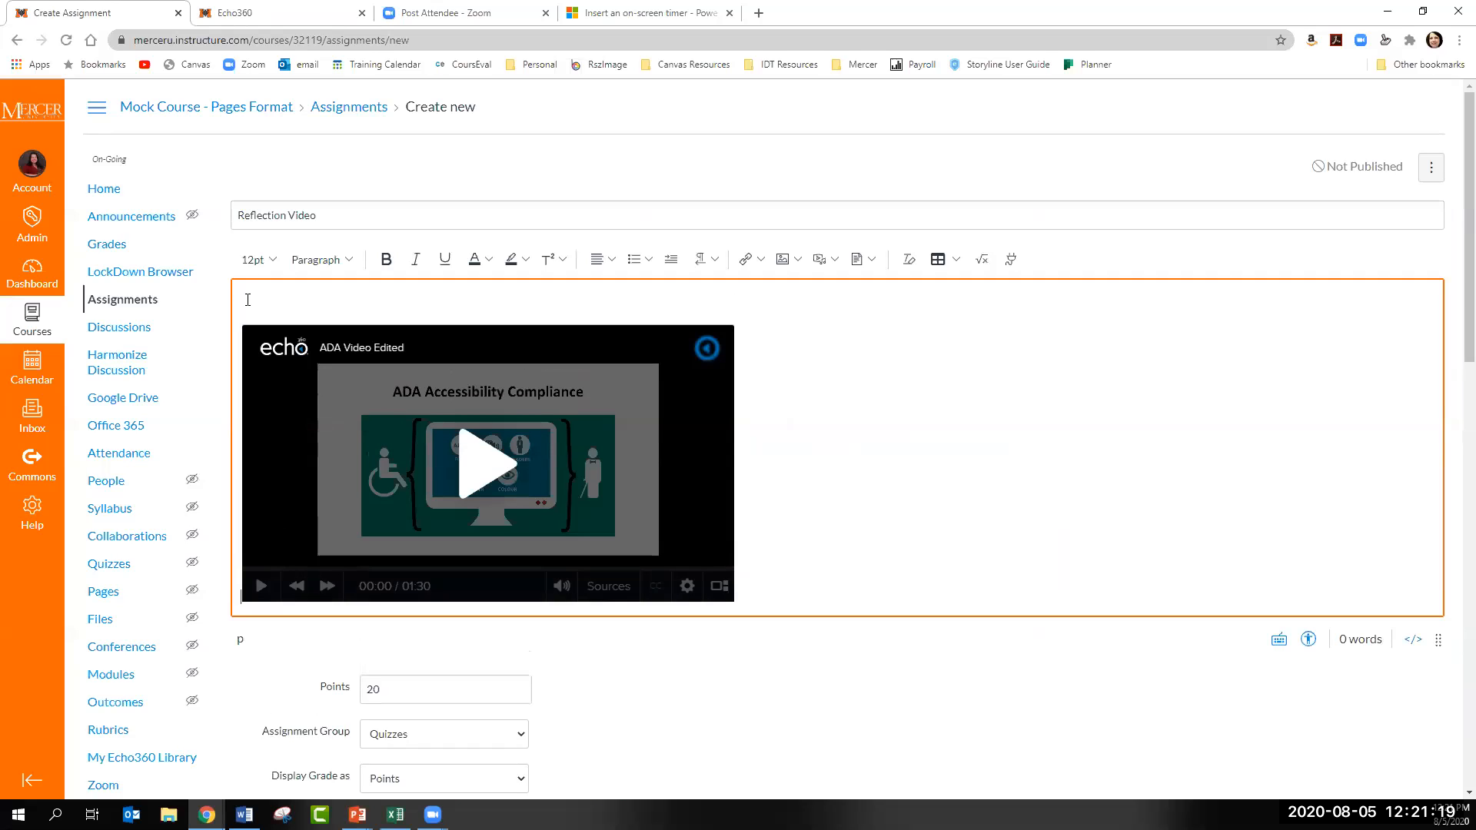
text(Watch t)
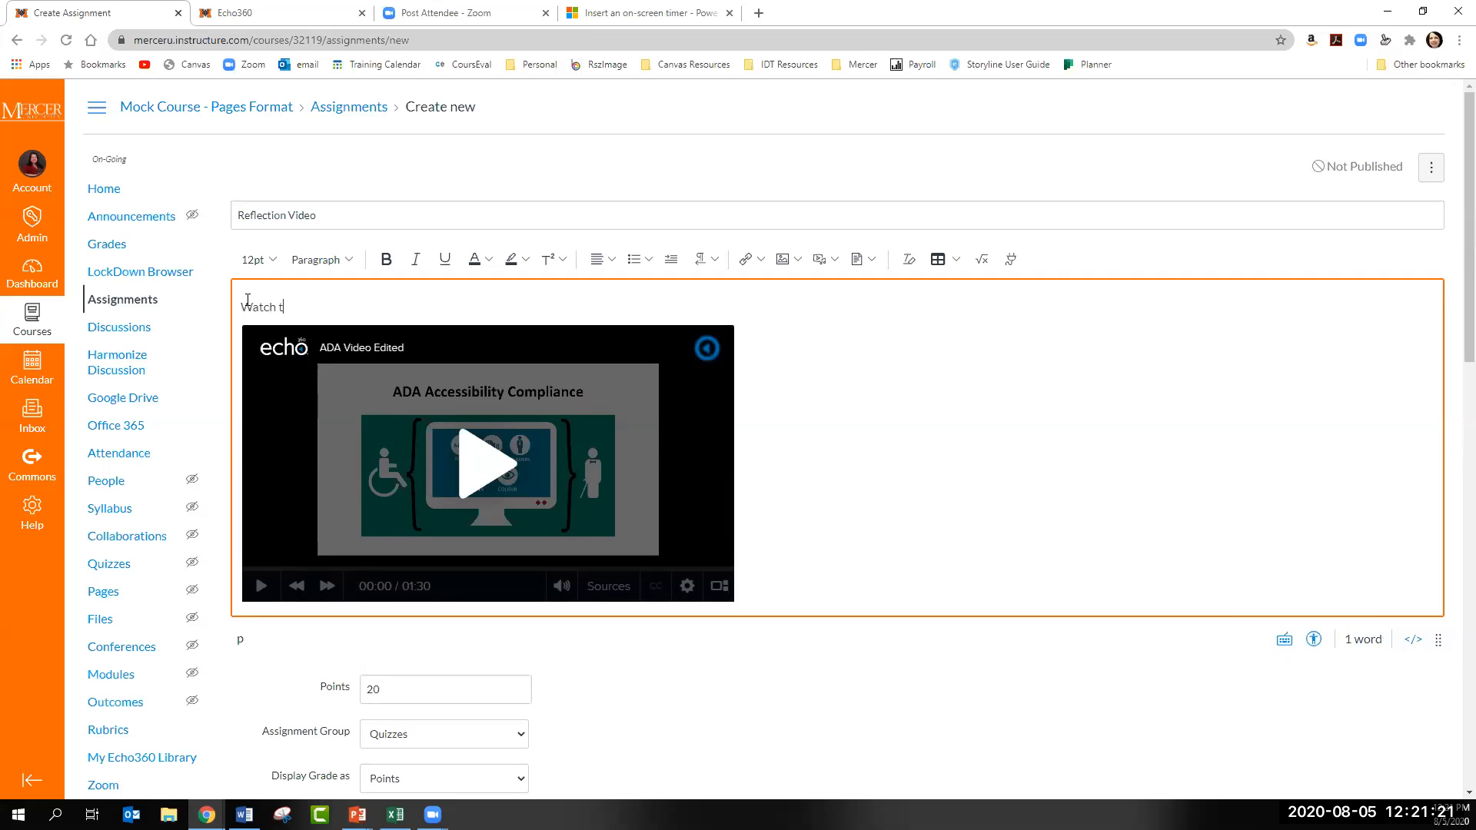
text(he video below and )
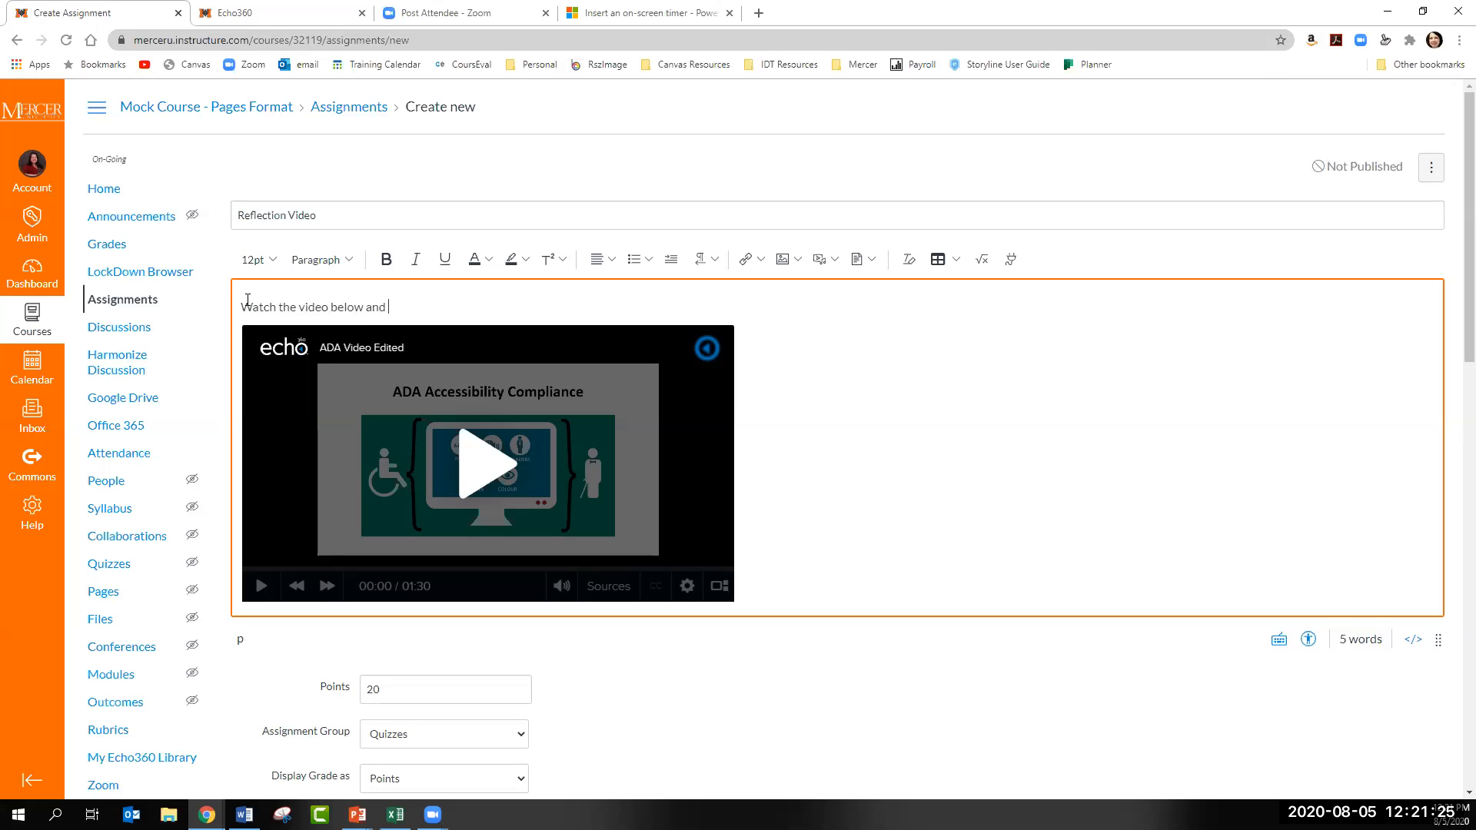
text(write a f)
text(efel)
text(ection.)
scroll(698, 566, down, 6)
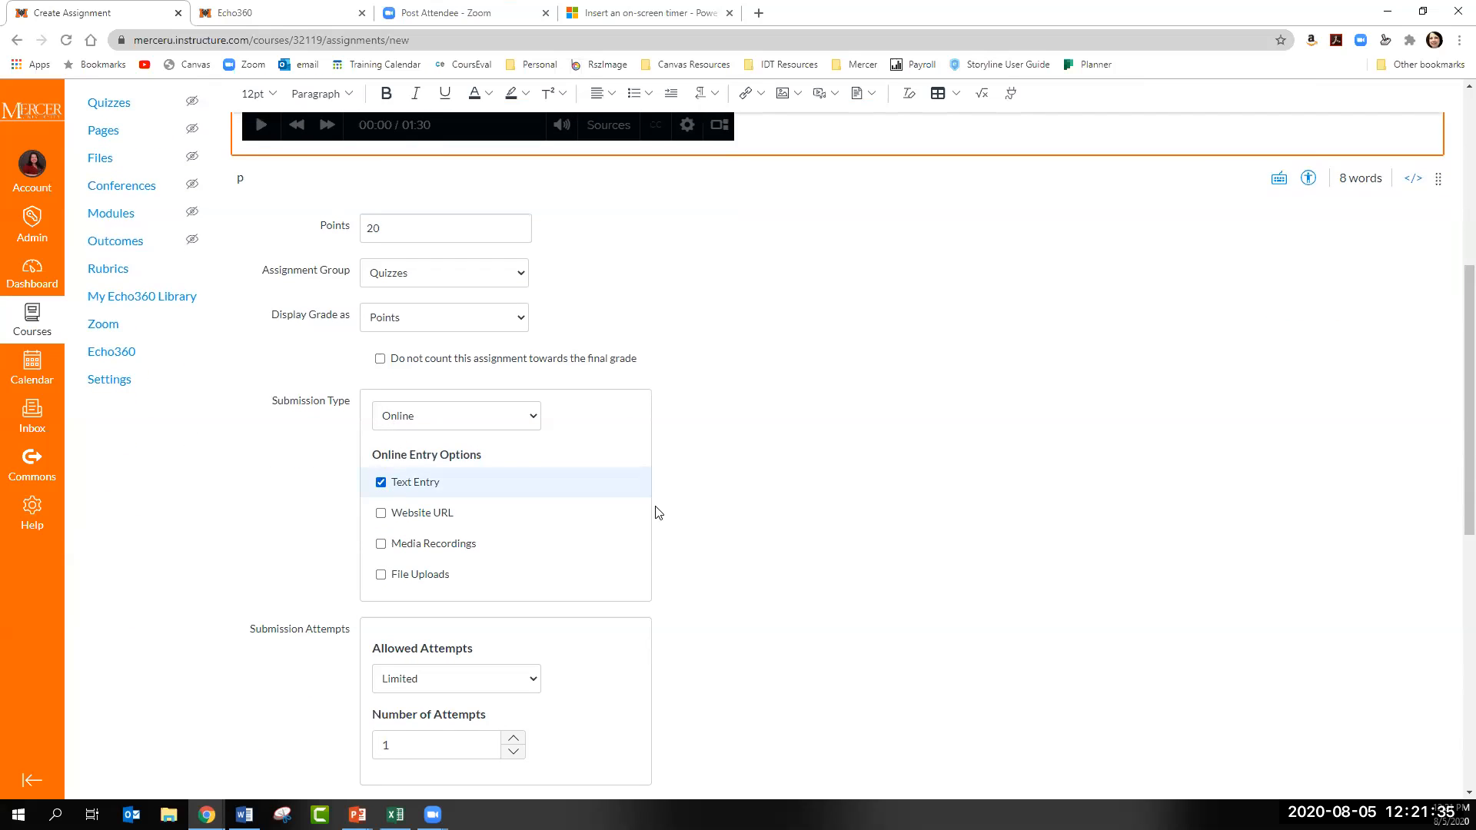
- Save and publish the Reflection Video assignment
scroll(661, 510, down, 5)
scroll(661, 514, down, 2)
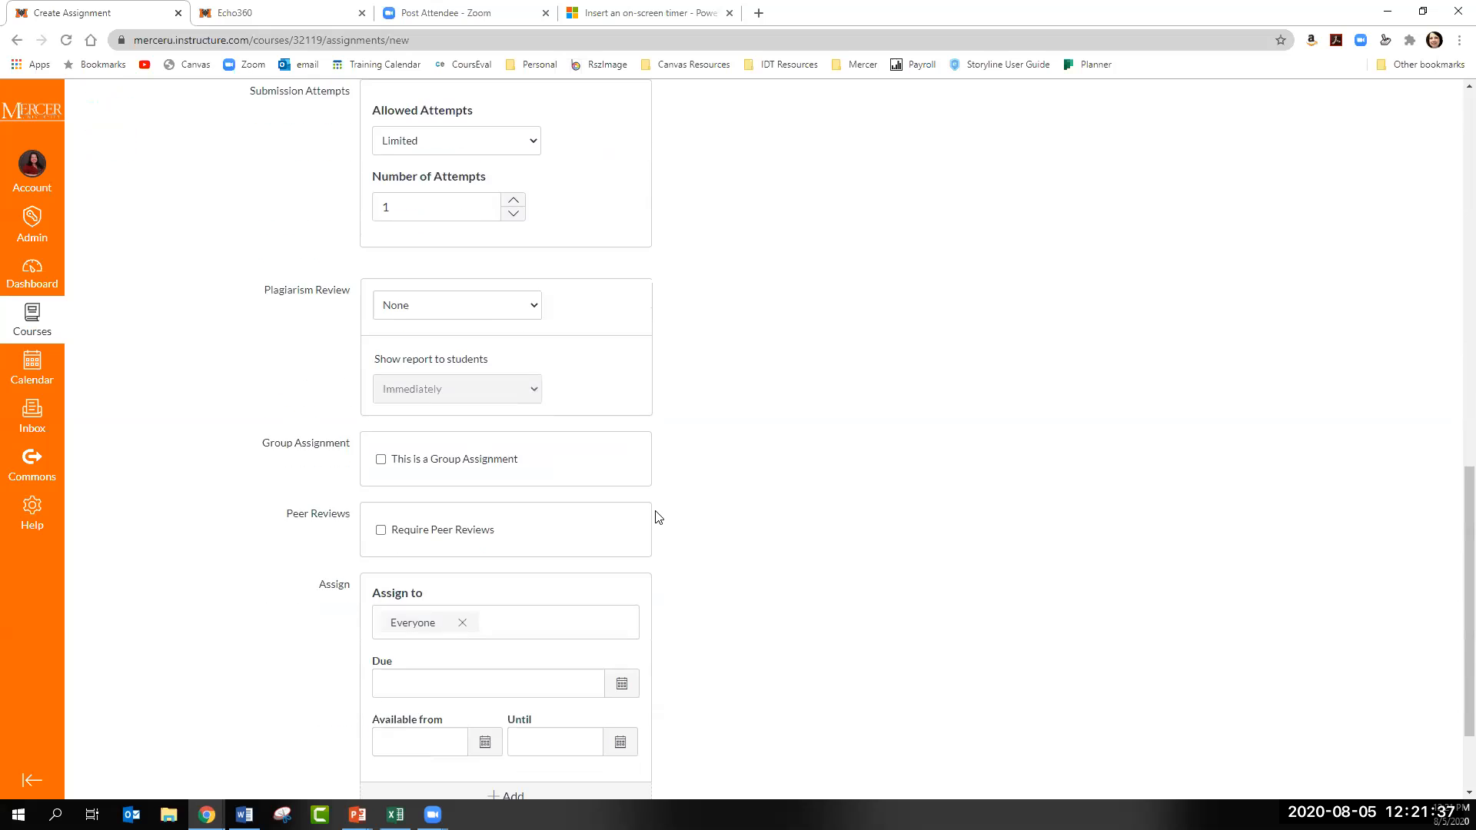
scroll(659, 518, down, 2)
click(1324, 727)
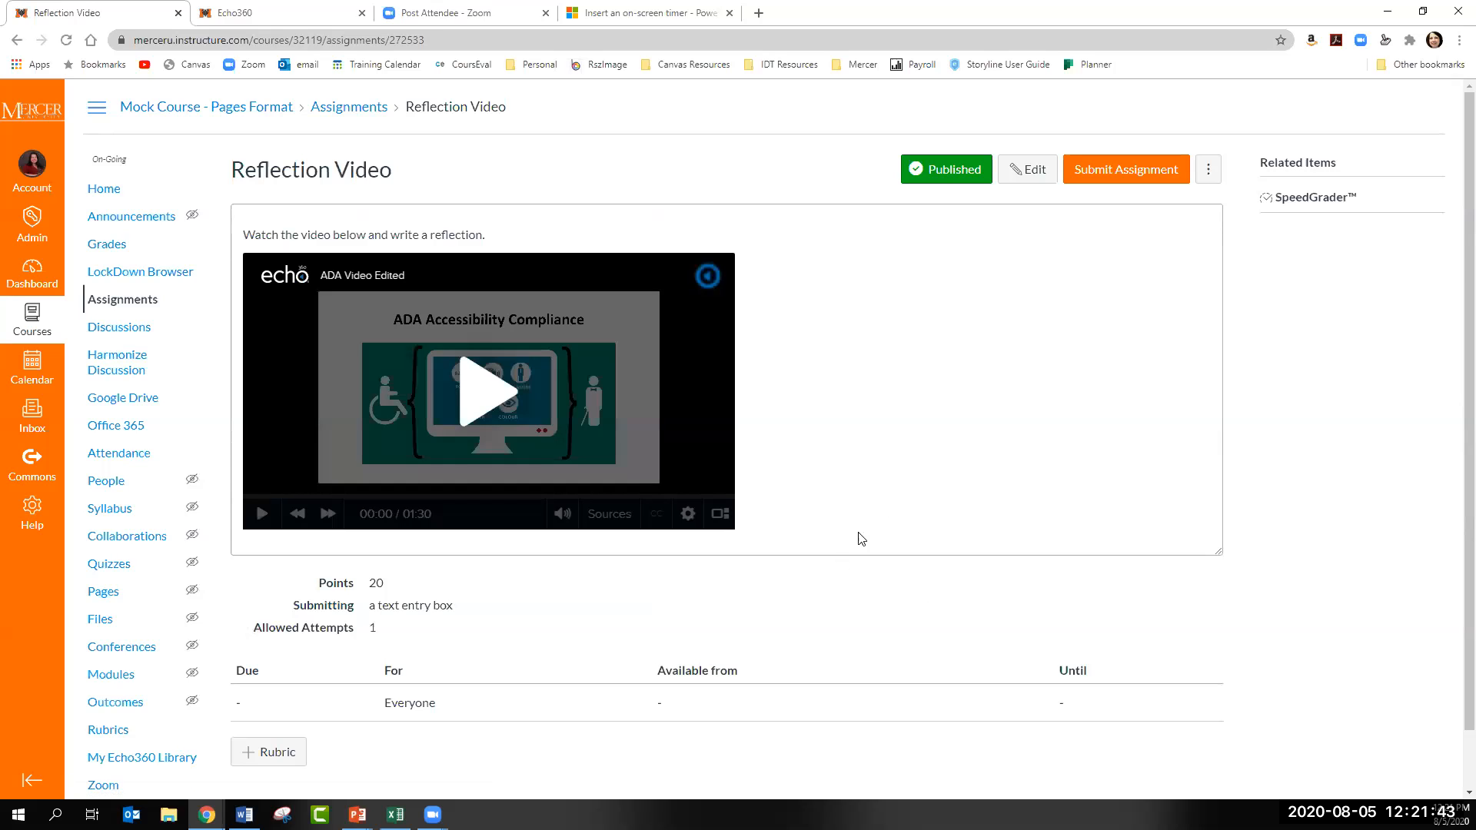
- Start a submission for the Reflection Video assignment and examine its text entry area
click(1101, 174)
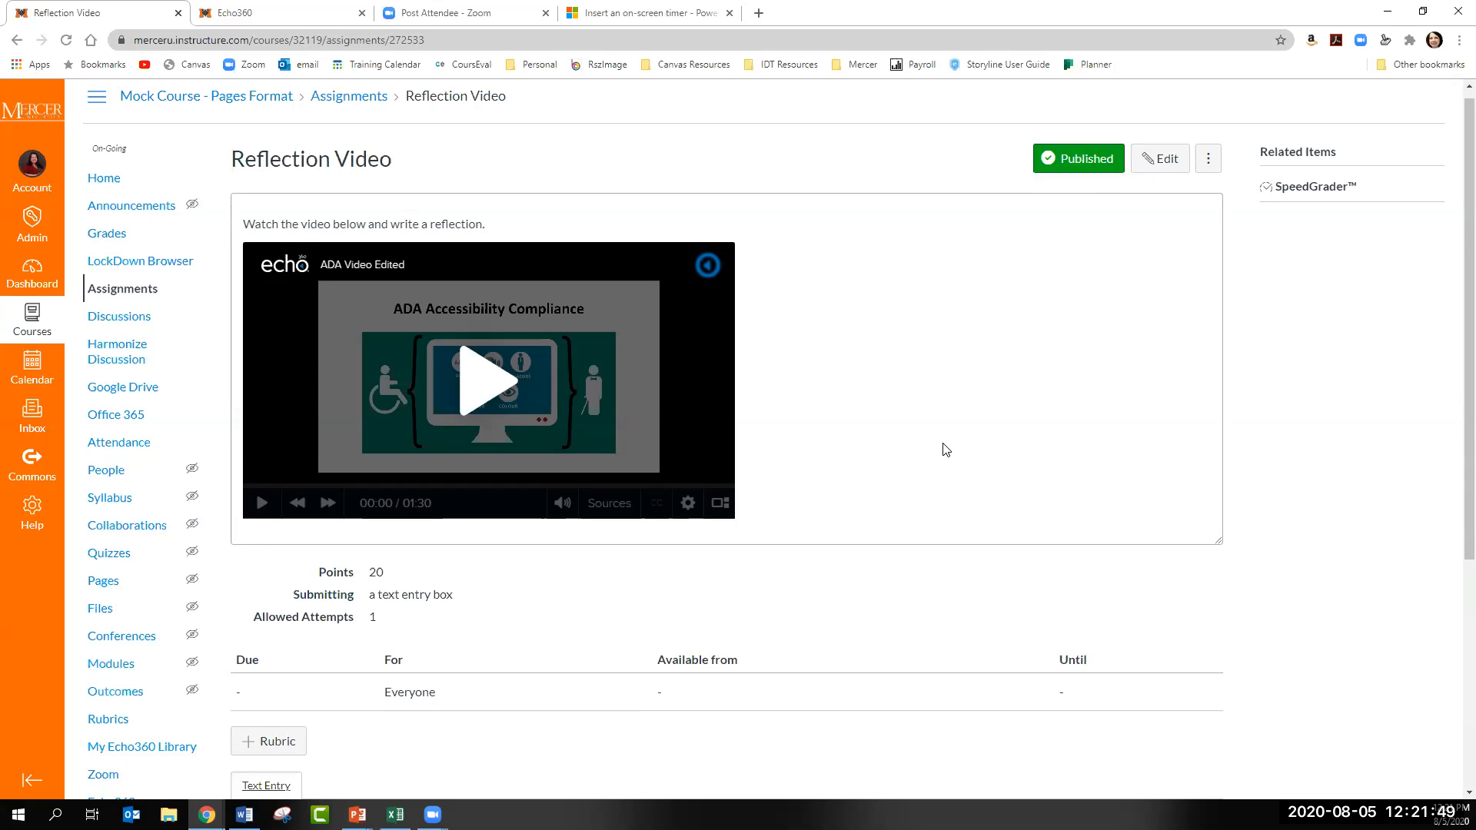
scroll(939, 455, down, 3)
scroll(472, 596, down, 1)
click(342, 609)
scroll(501, 634, up, 4)
scroll(1143, 532, down, 4)
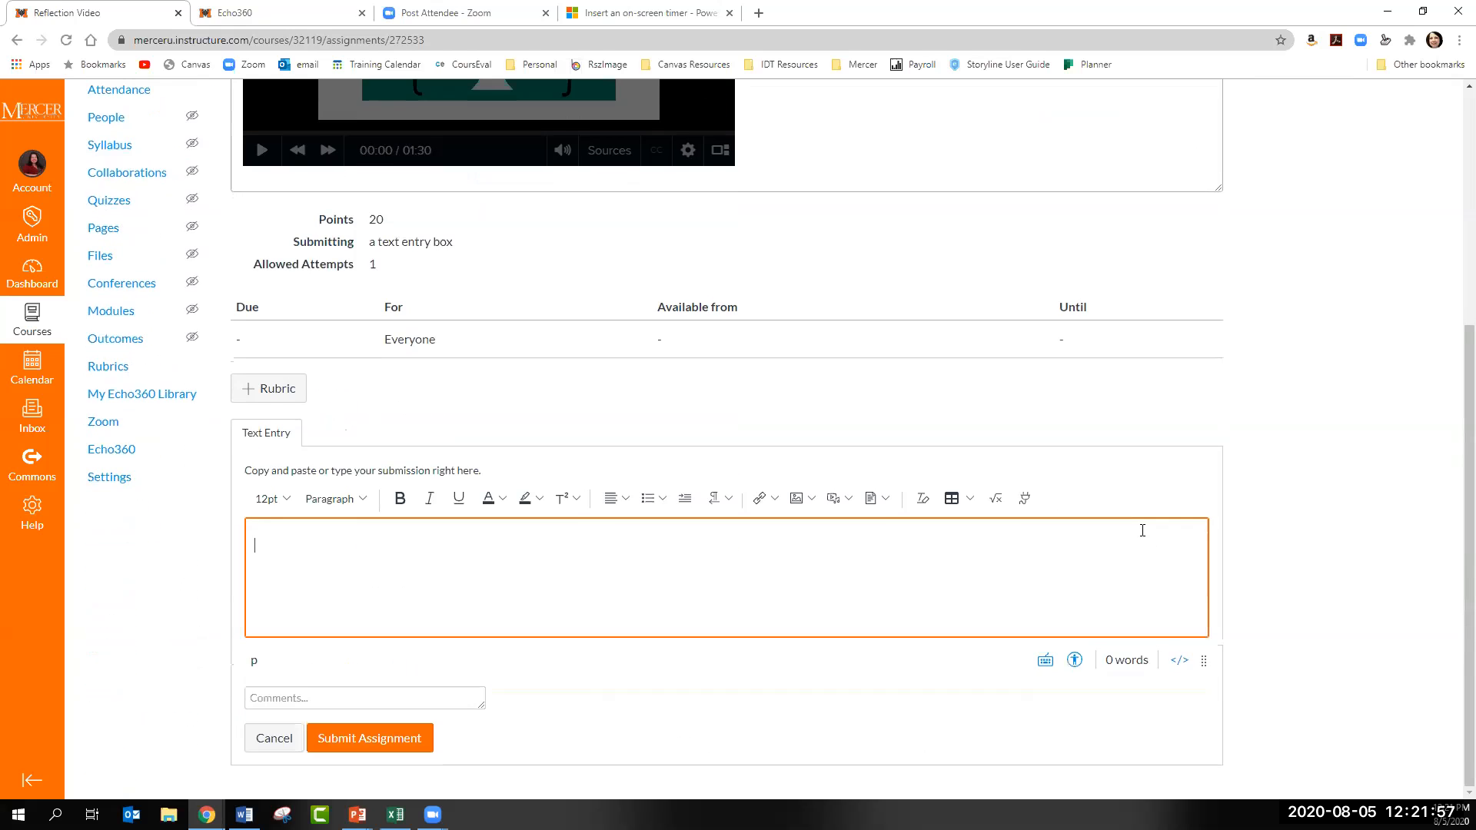
scroll(1286, 407, up, 4)
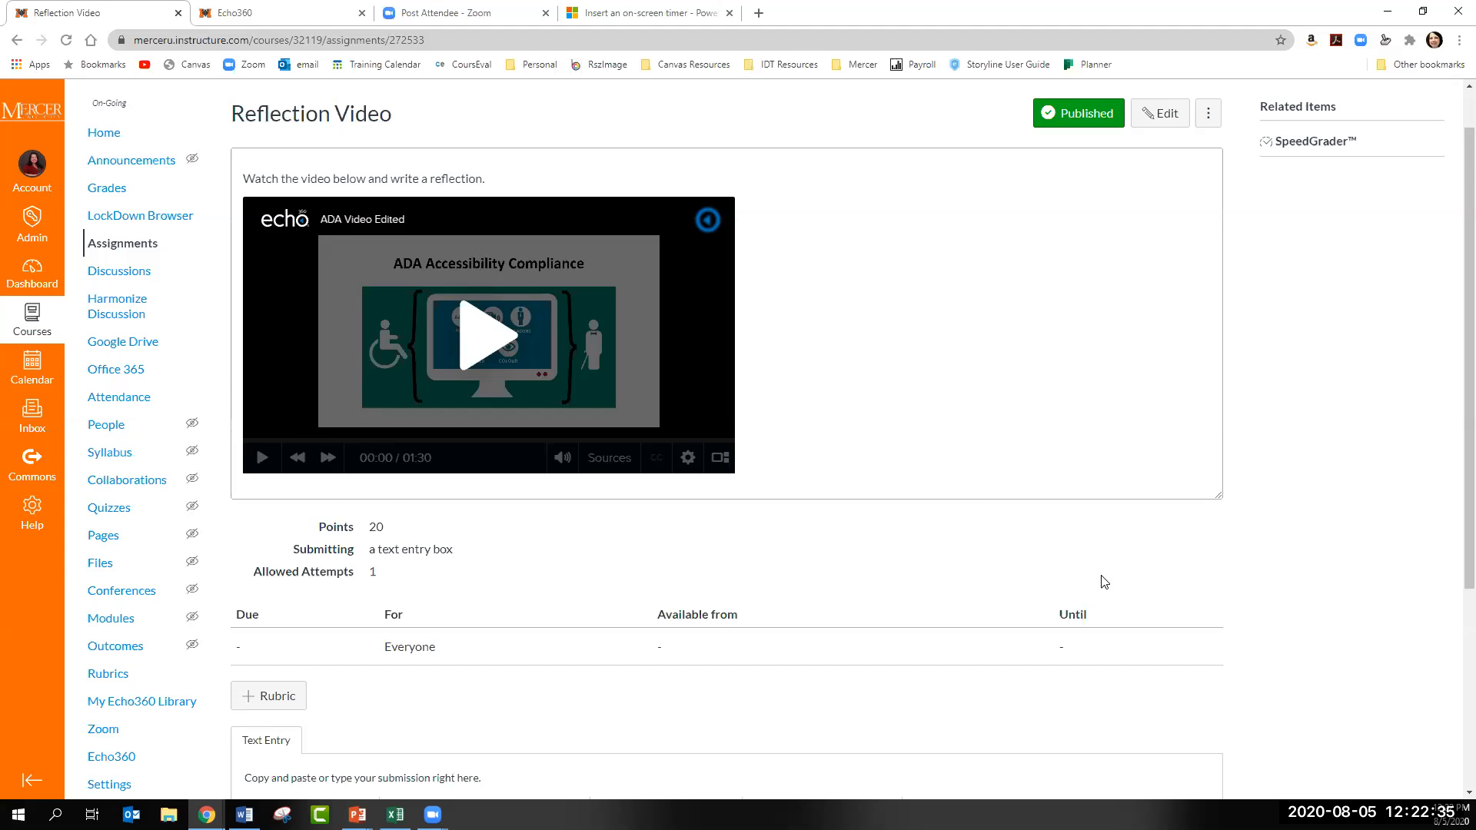
- Play the embedded ADA Video Edited briefly in the assignment description, and pause it
scroll(1106, 582, down, 4)
scroll(1138, 600, up, 5)
click(538, 398)
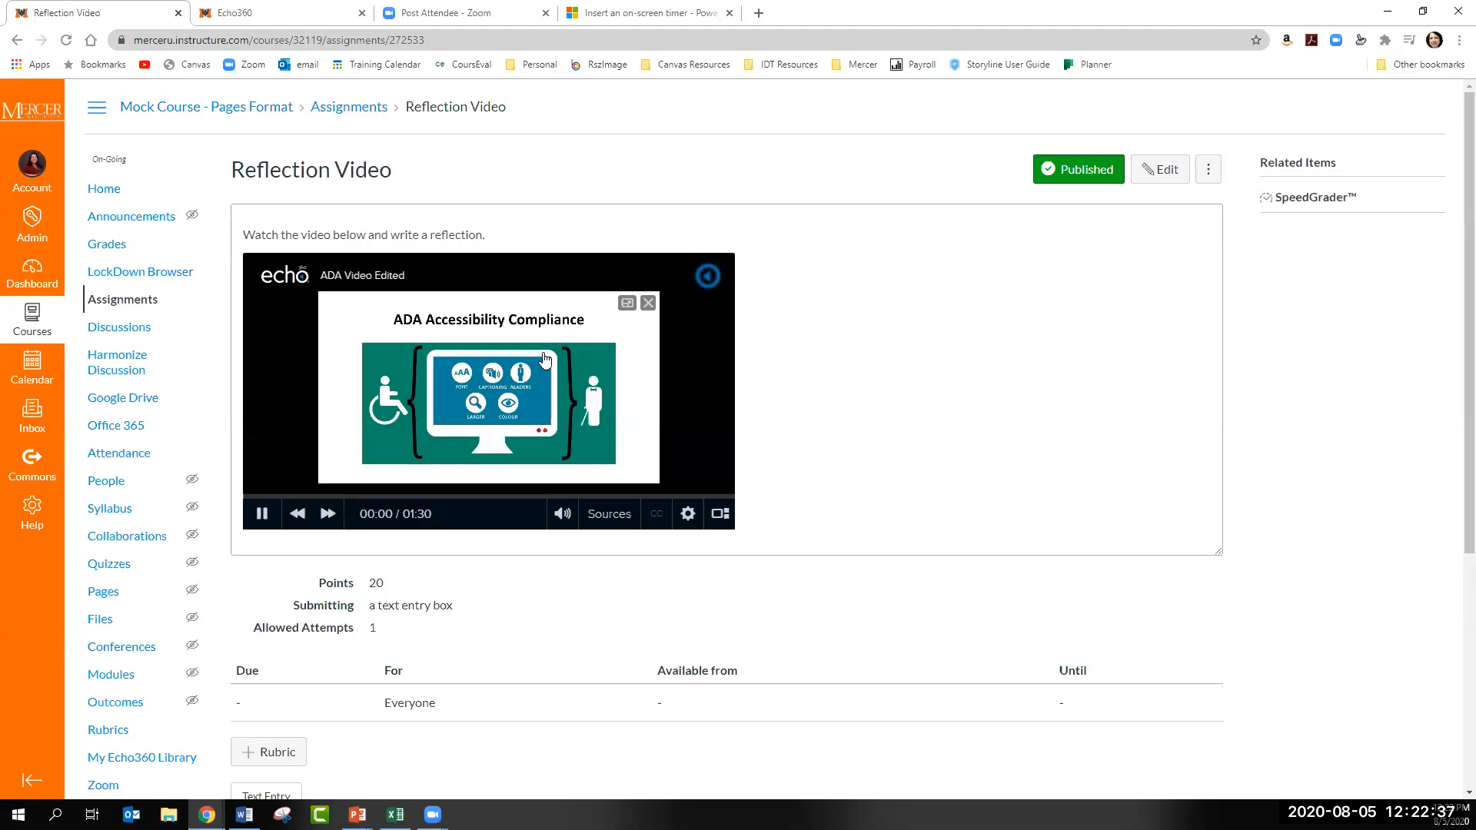
click(261, 513)
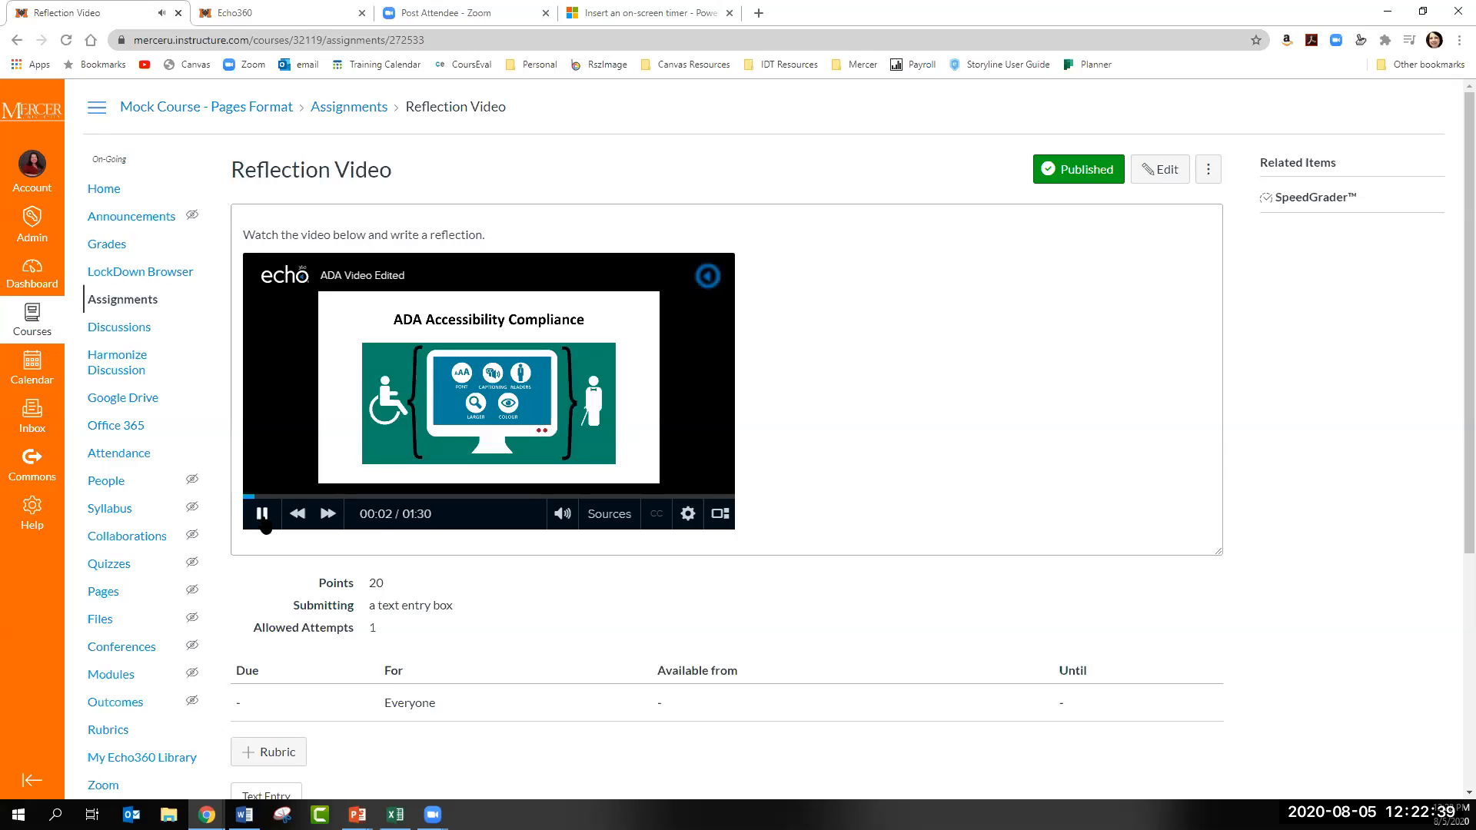
- In the Echo360 browser tab, close the embed link dialog and go to the course home page
click(270, 16)
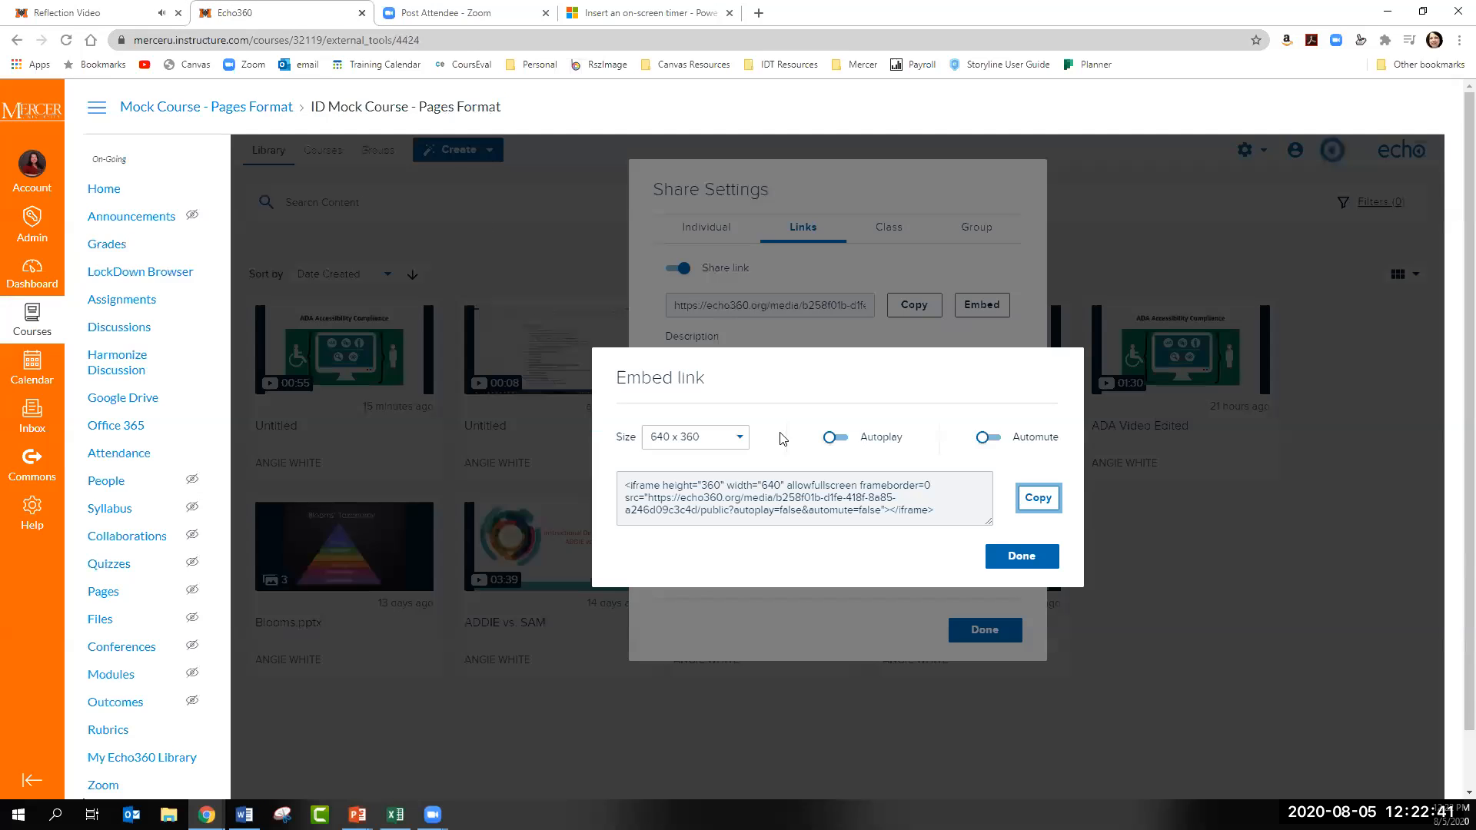
click(1022, 556)
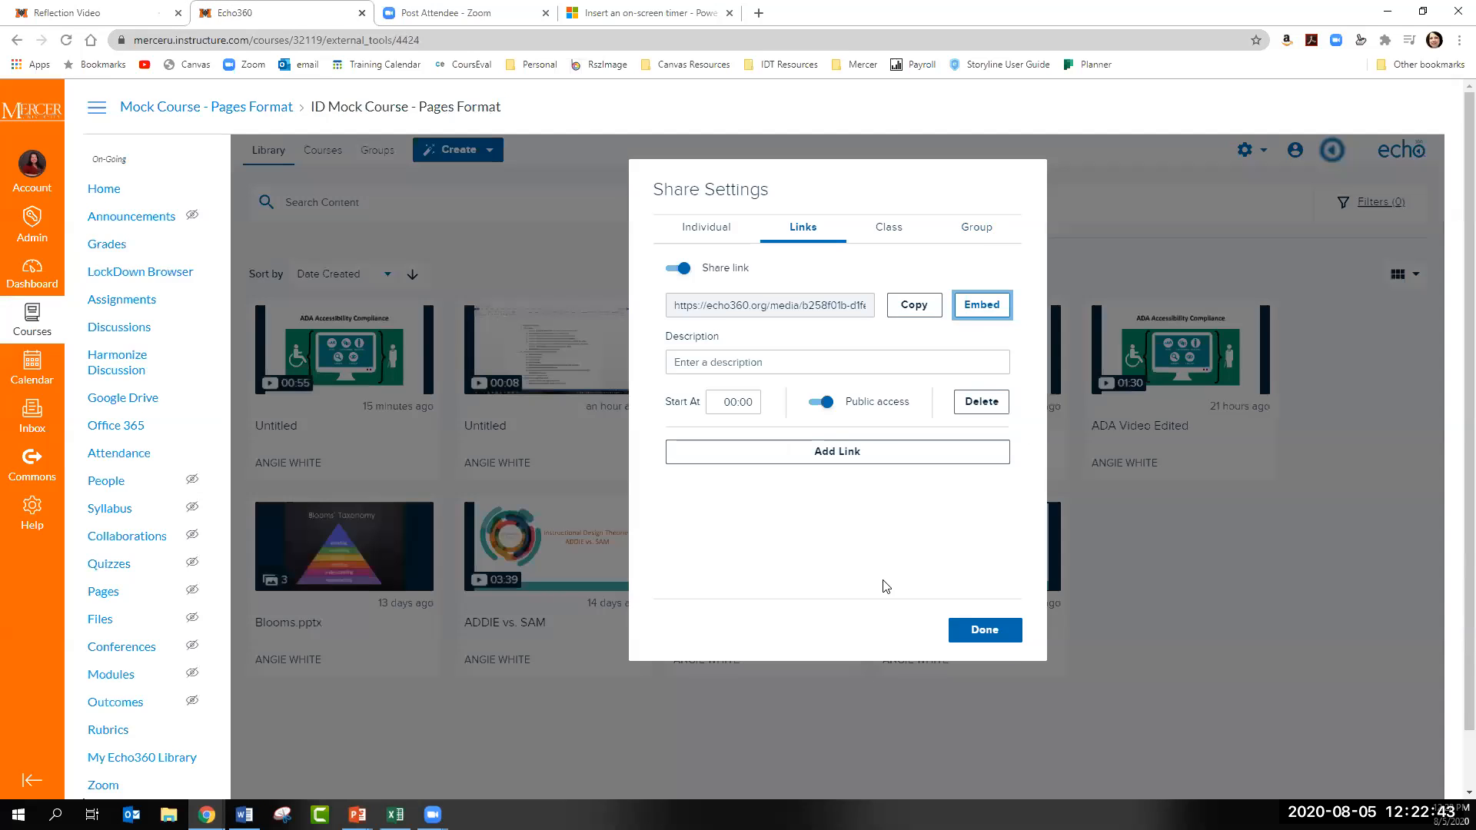
click(126, 188)
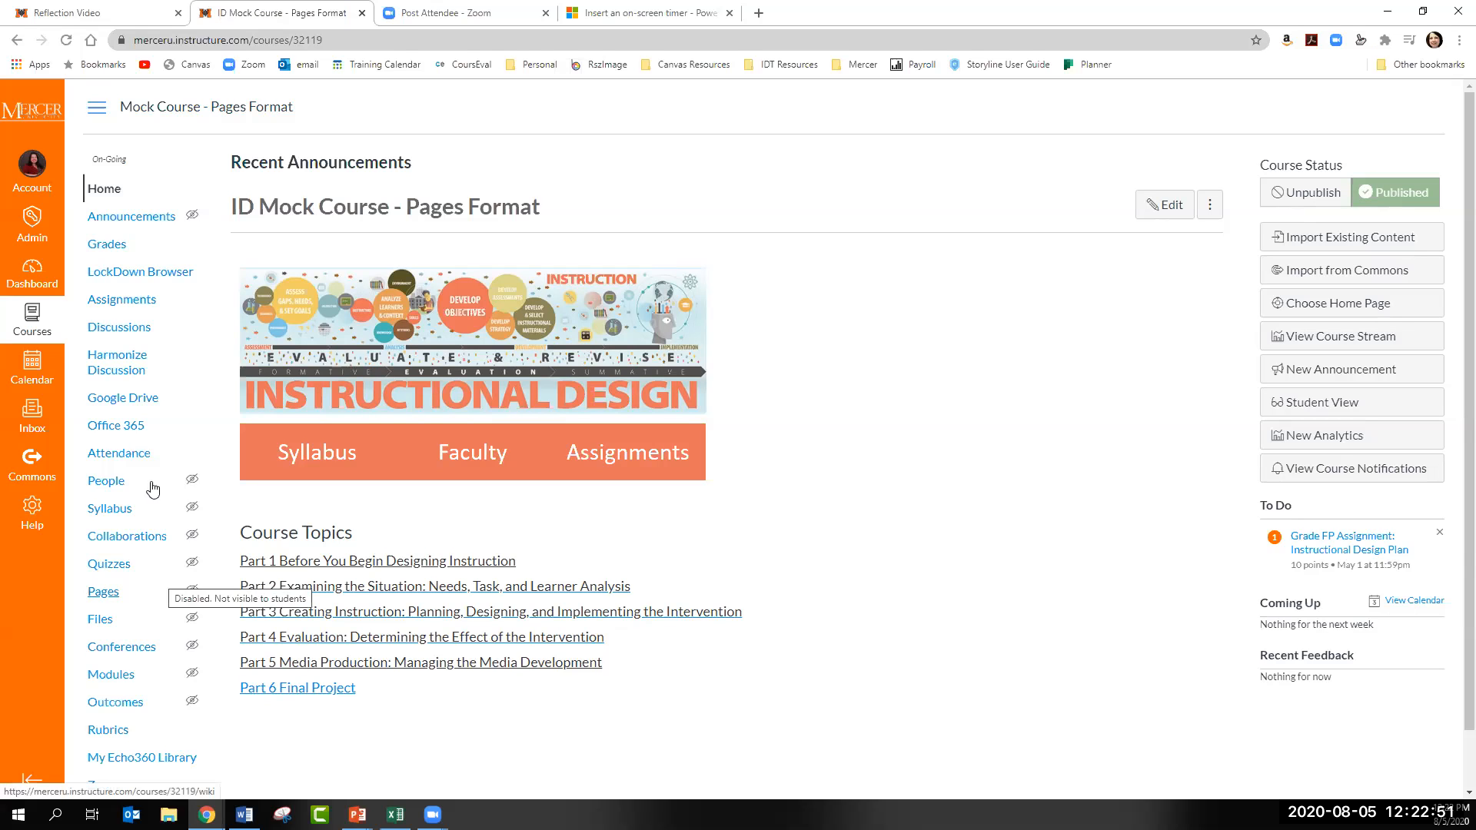
- Return to the Reflection Video tab and open the course's assignments list, leaving the unsaved submission
click(99, 16)
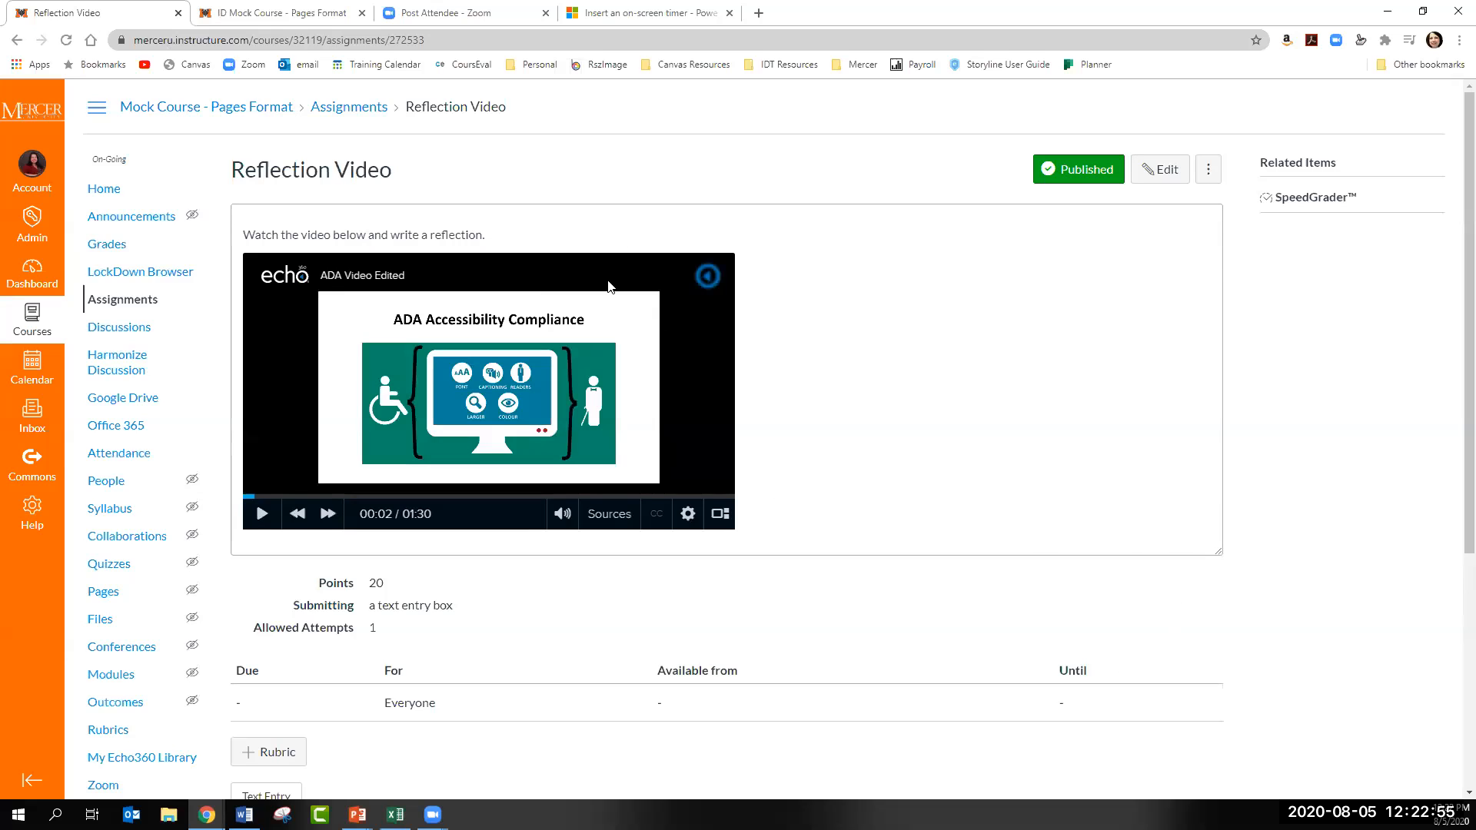
scroll(1046, 519, down, 1)
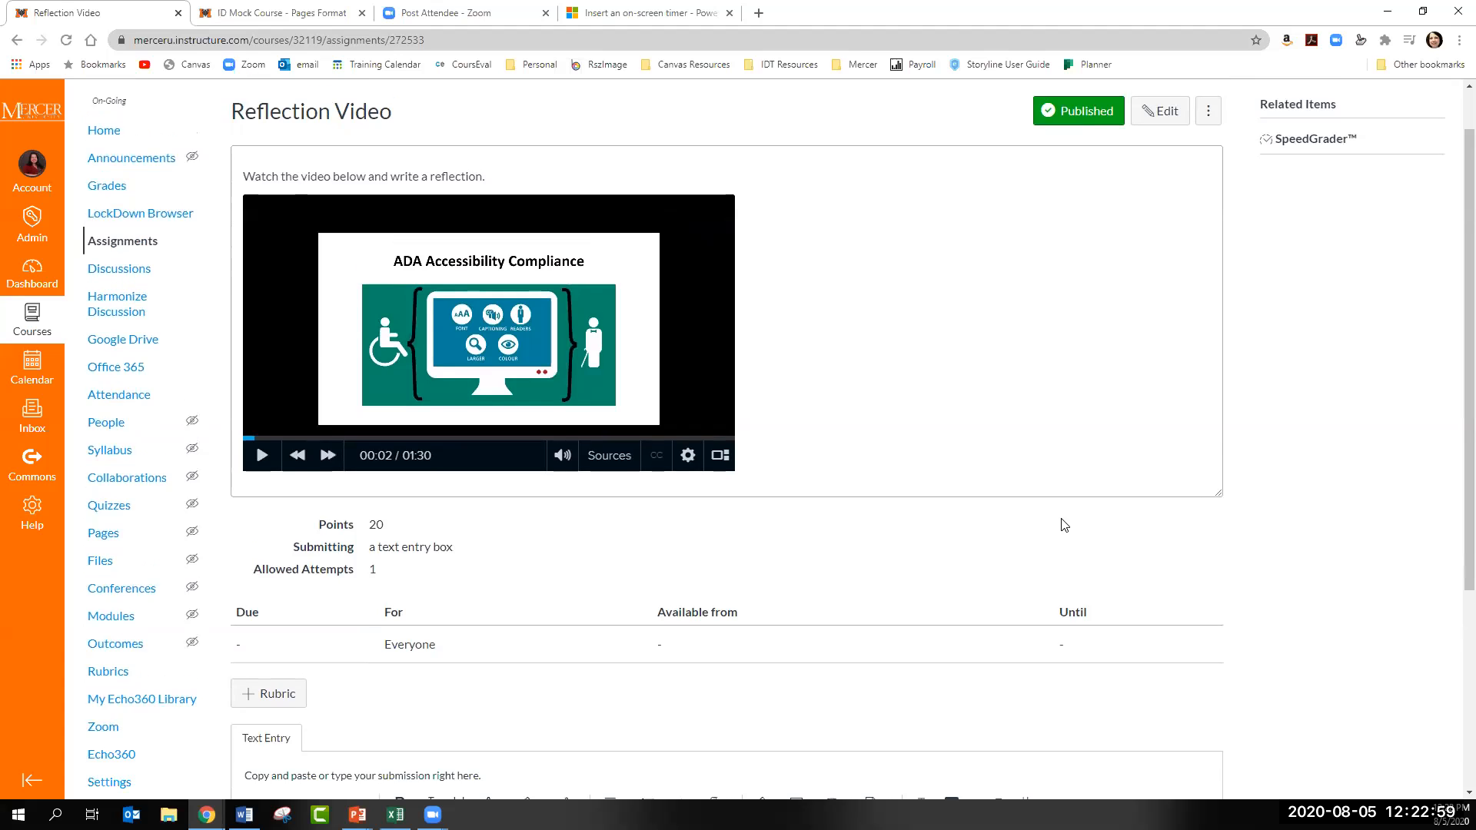
scroll(1061, 523, up, 1)
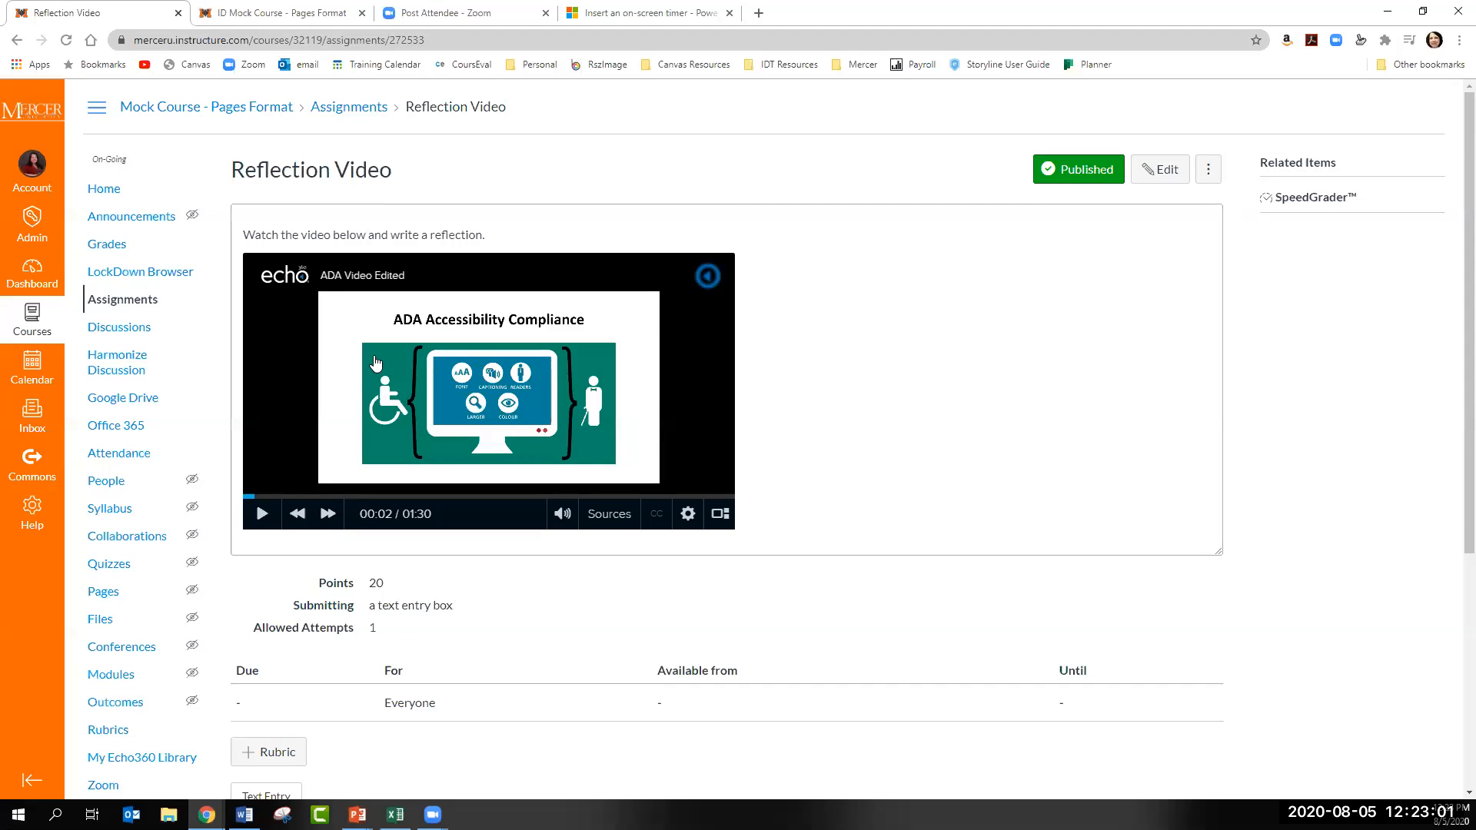
click(150, 301)
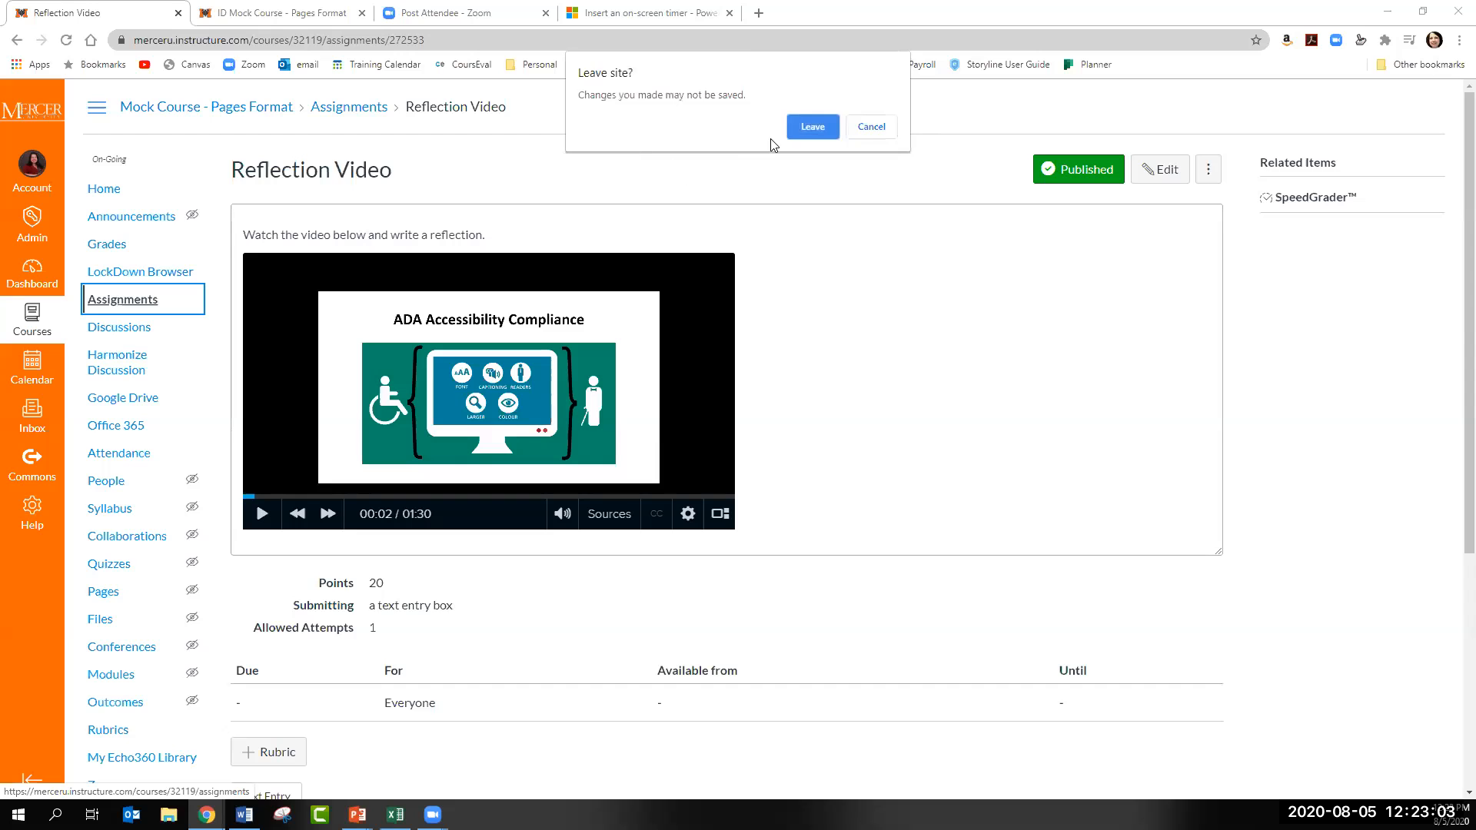
click(812, 127)
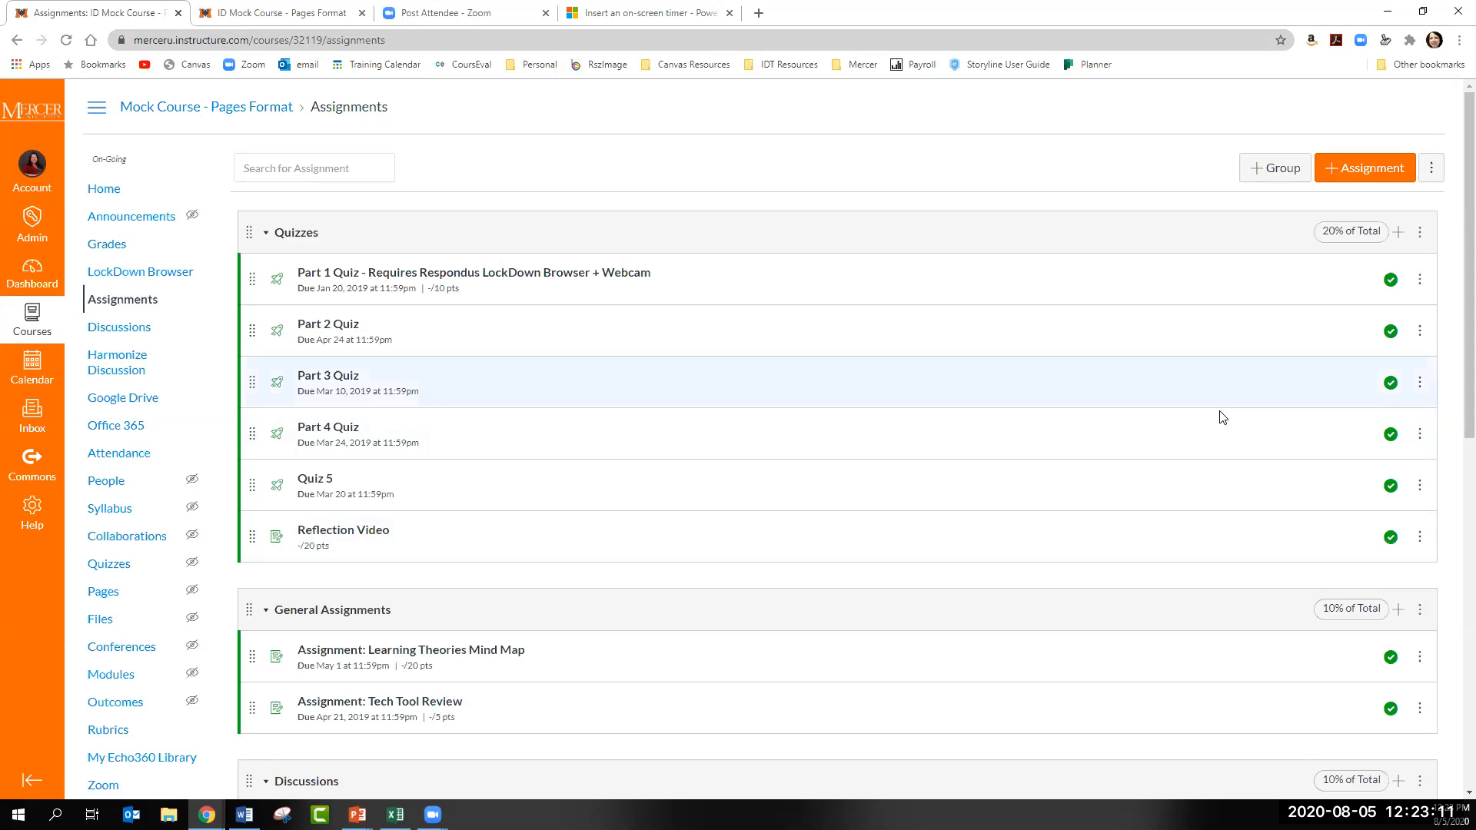
- Create a new assignment without the auto-saved content and name it "Student Echo360 Assignment"
click(1341, 175)
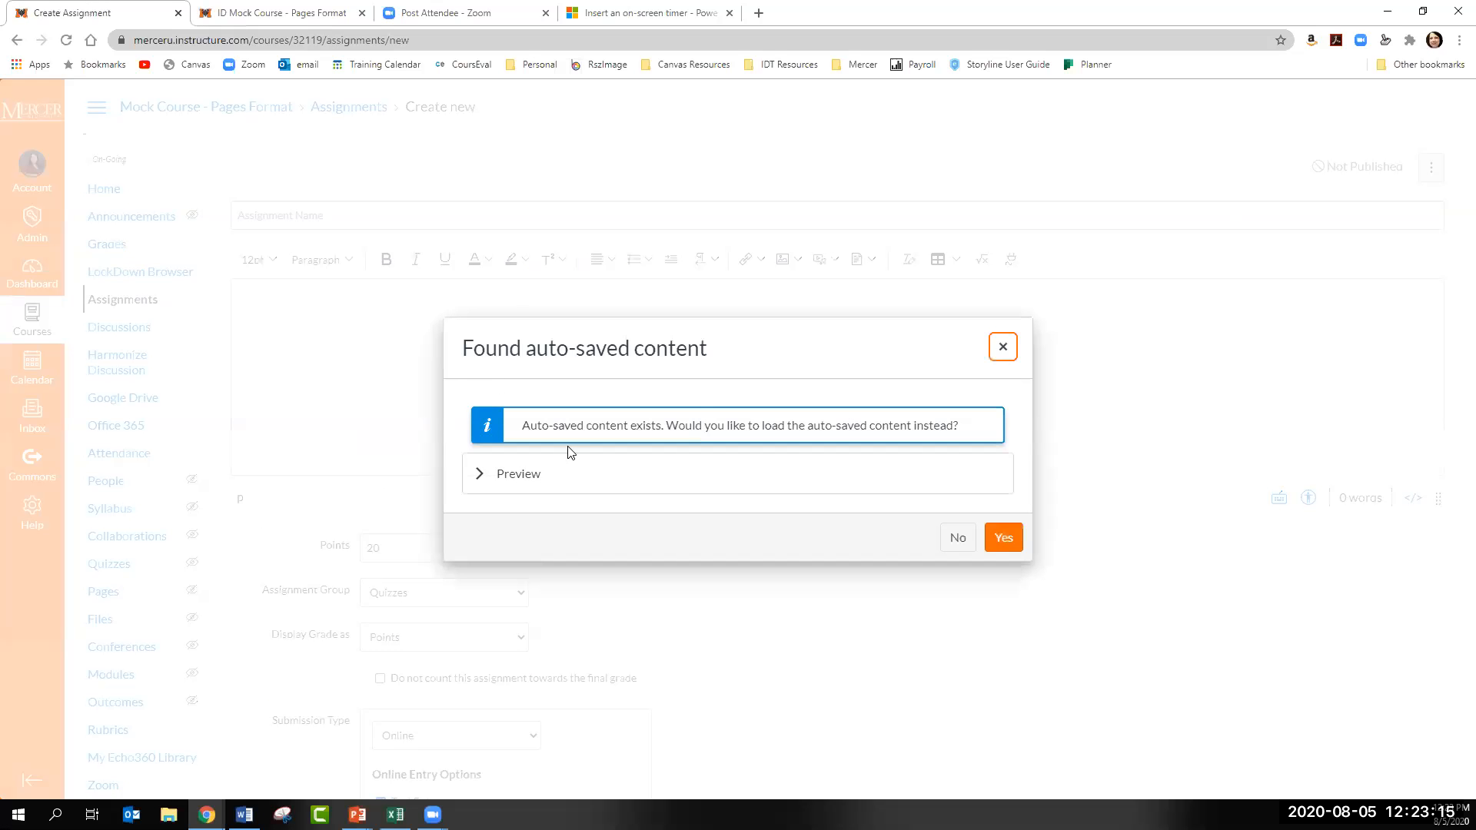
click(958, 538)
click(466, 217)
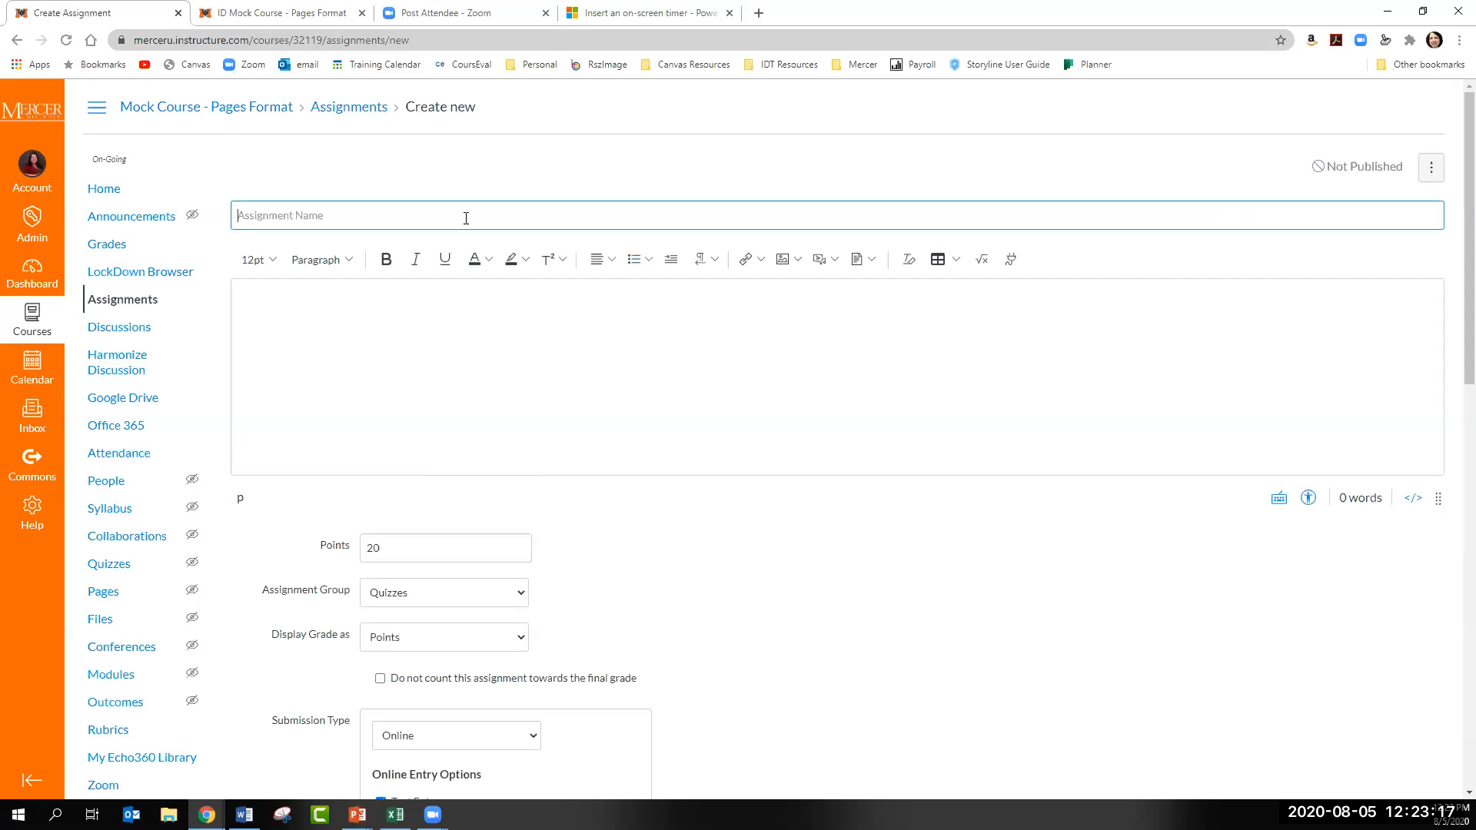
text(Student Echo360 Assignment)
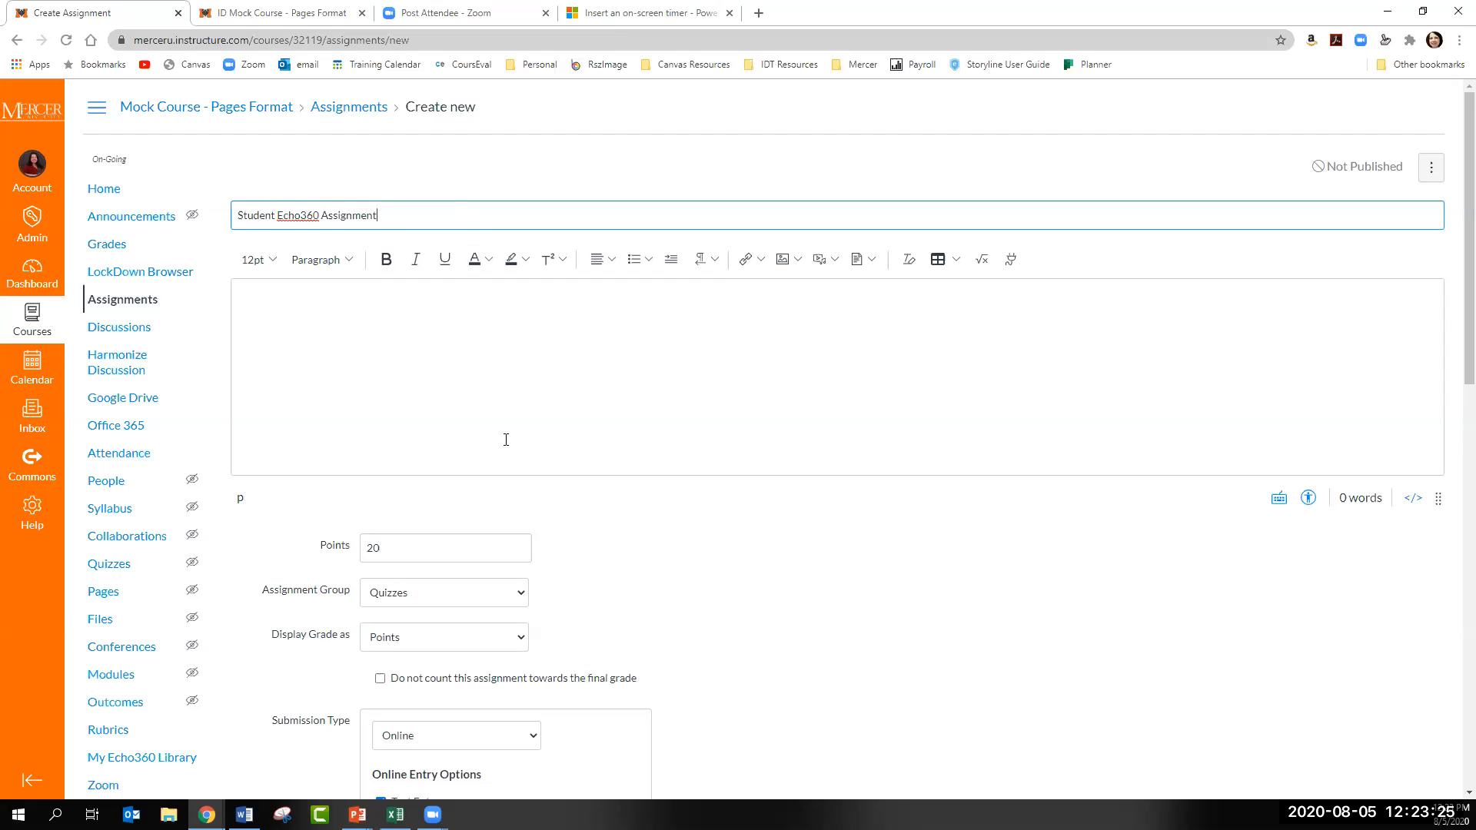
- Keep the submission type Online and allow only Website URL entries, with Text Entry turned off
scroll(500, 430, down, 1)
click(461, 221)
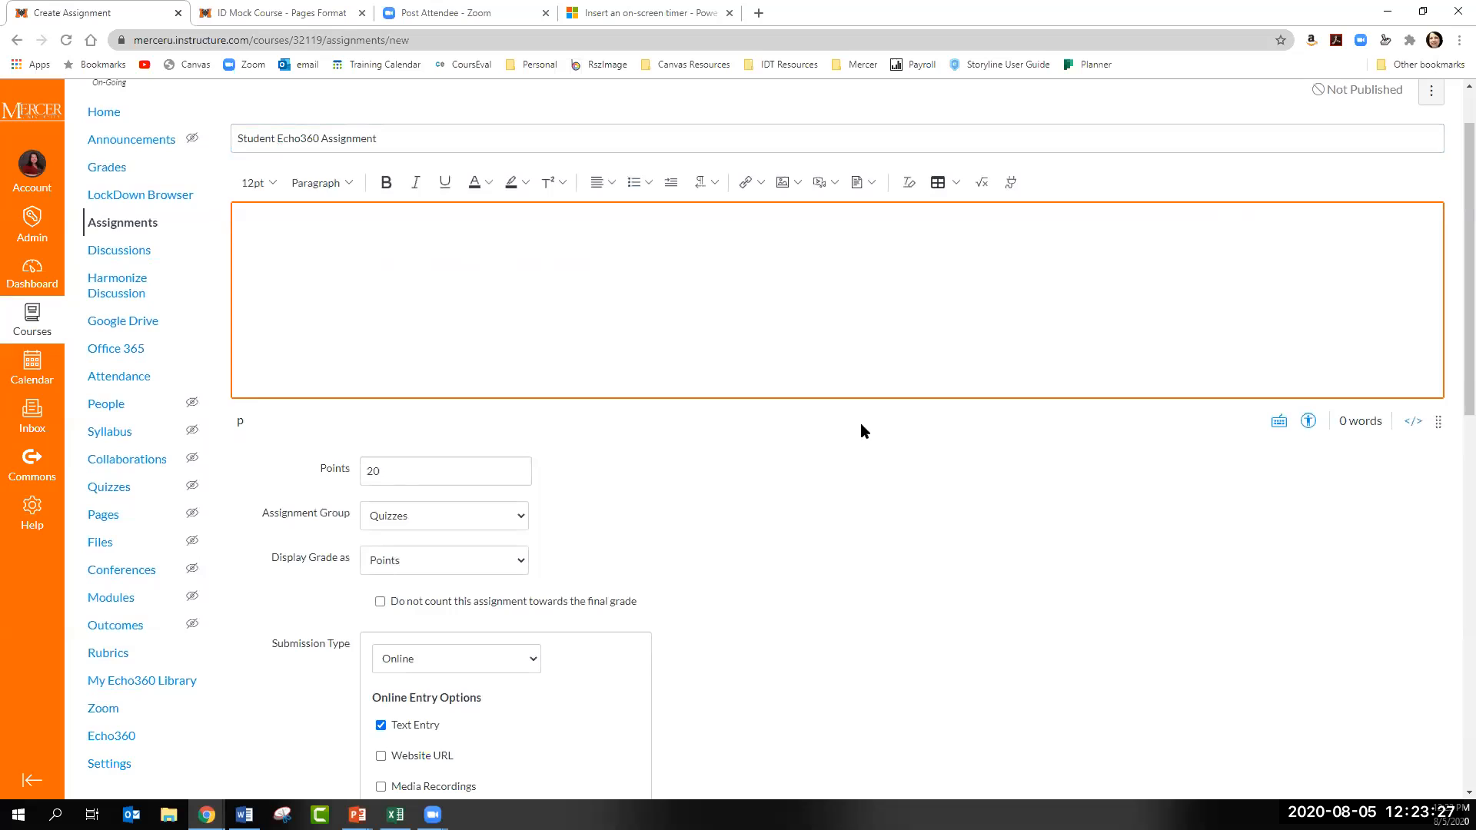
scroll(861, 424, down, 1)
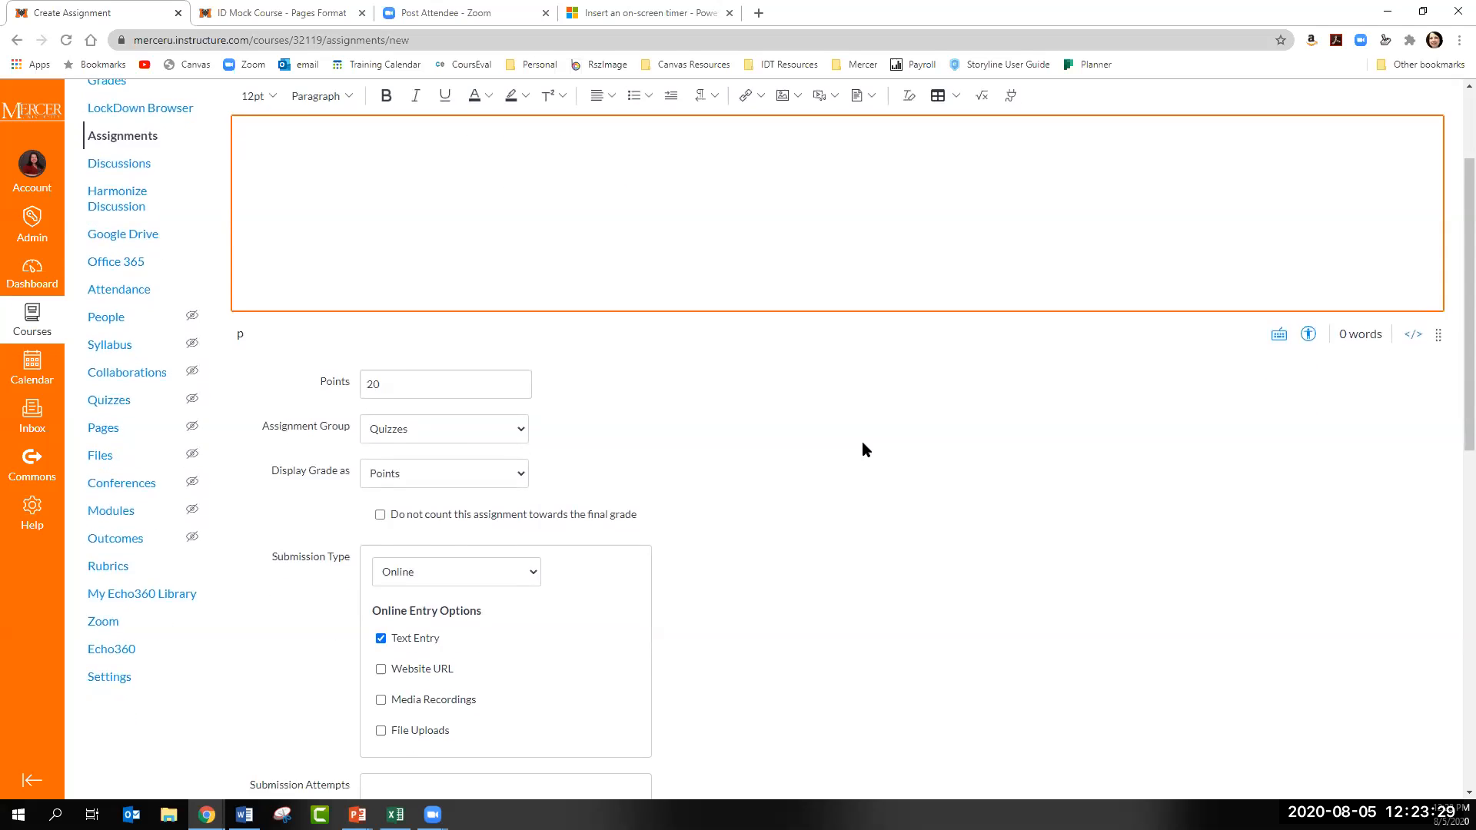
scroll(862, 445, down, 2)
click(470, 429)
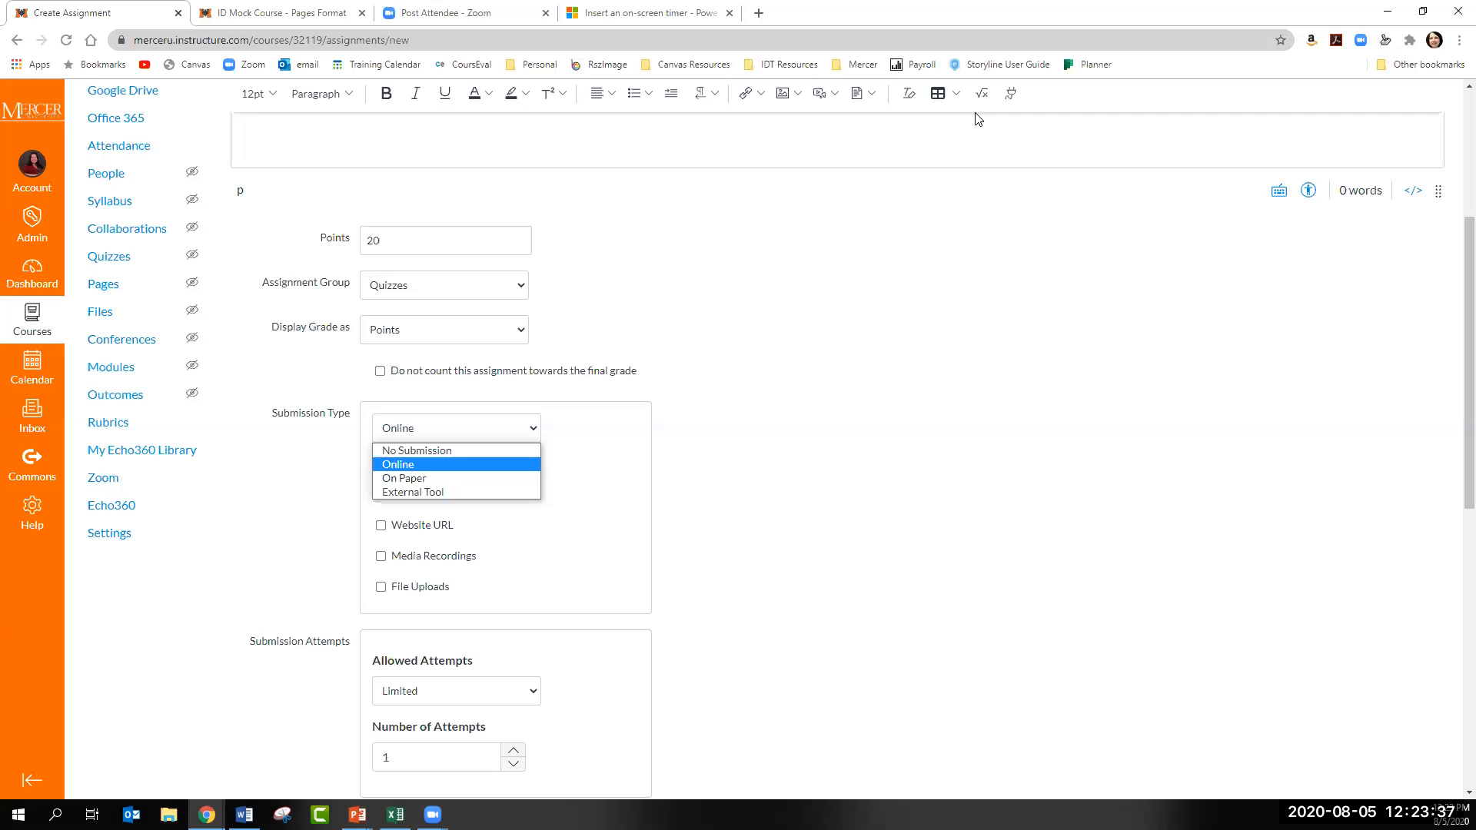
click(1039, 74)
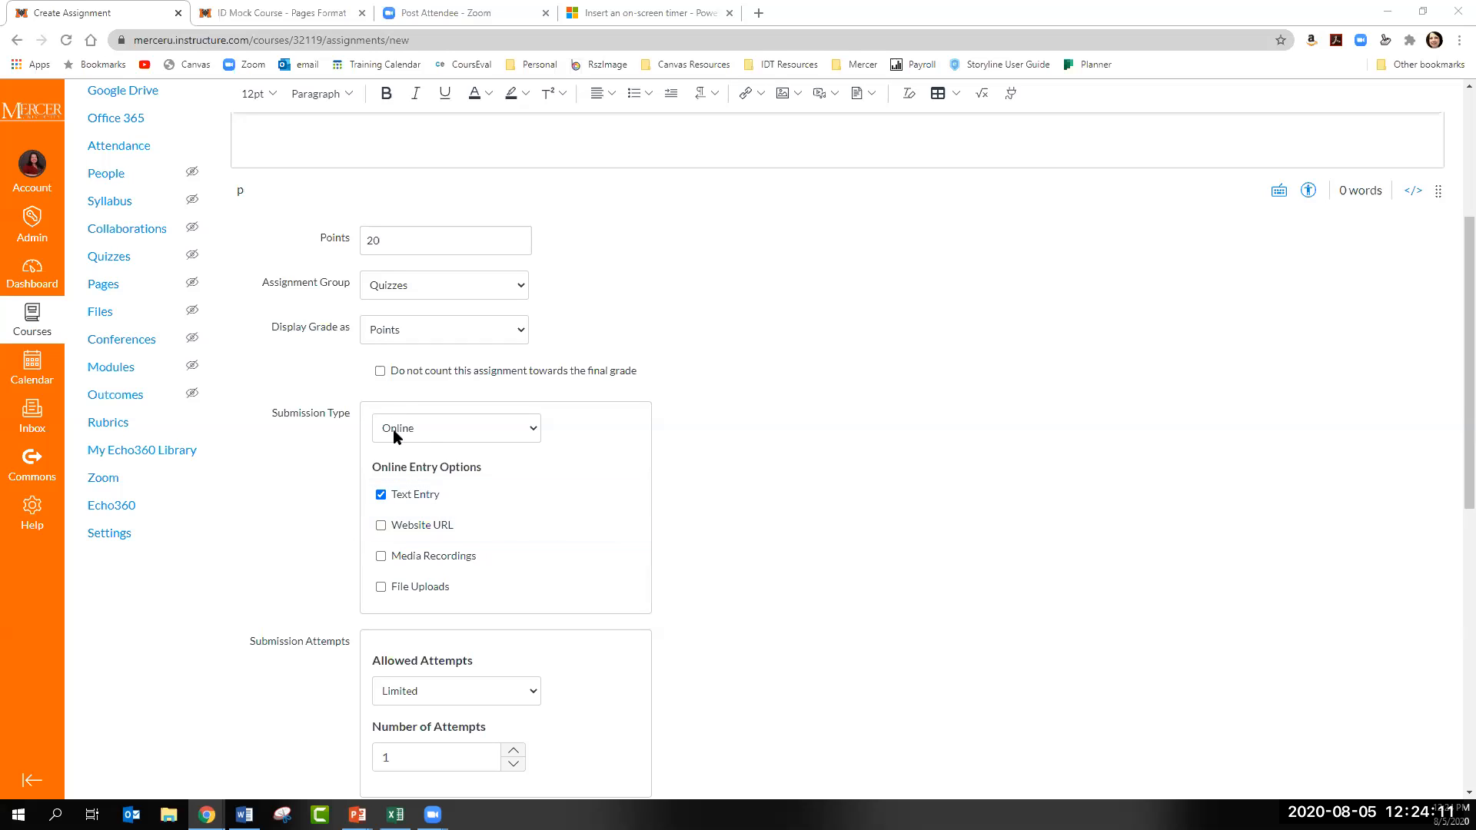
click(430, 429)
click(433, 466)
click(381, 526)
scroll(769, 538, up, 2)
click(380, 648)
- Review the assignment settings, and save and publish Student Echo360 Assignment
scroll(900, 613, up, 2)
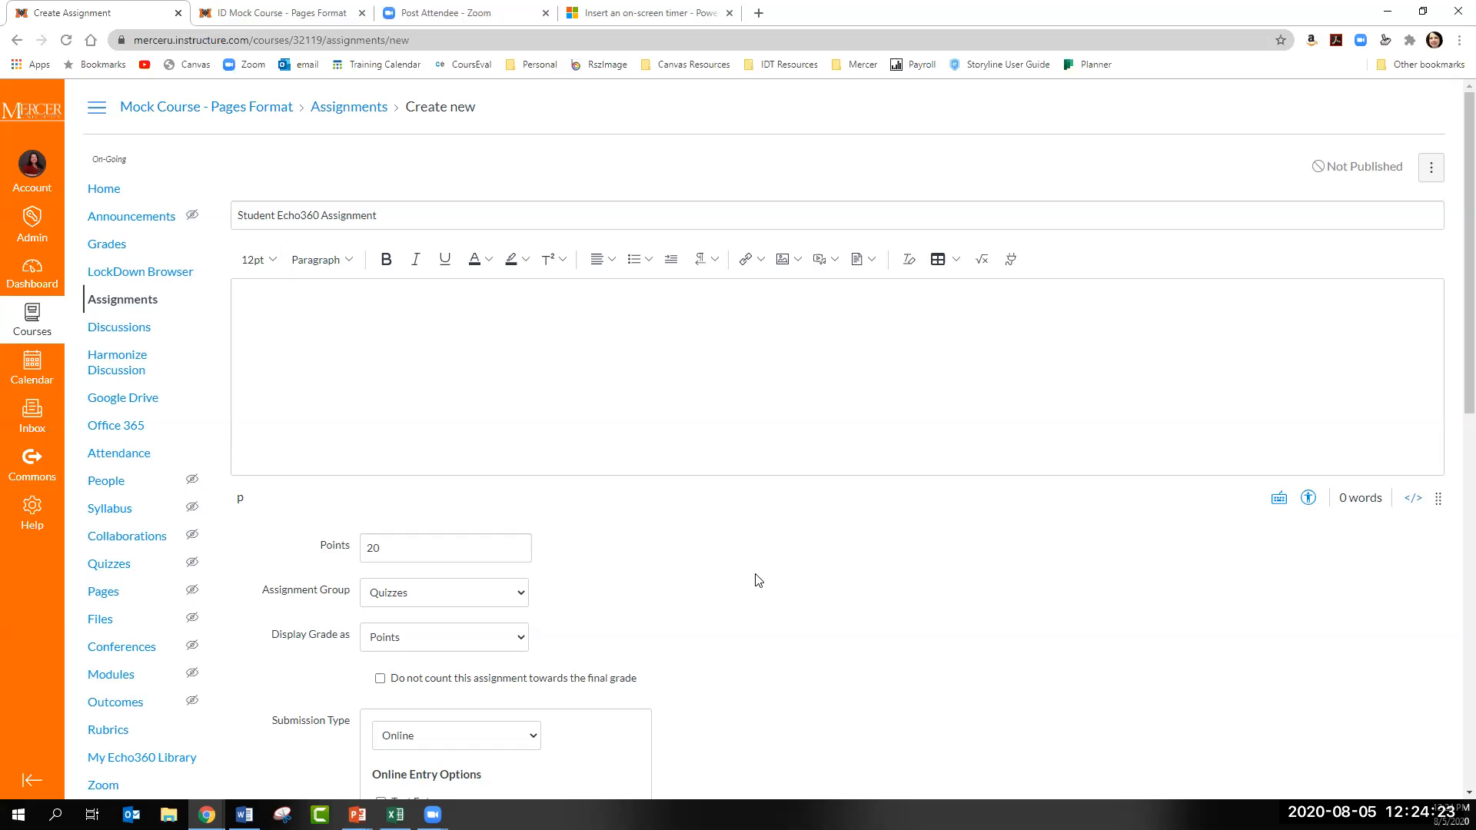
scroll(758, 580, down, 3)
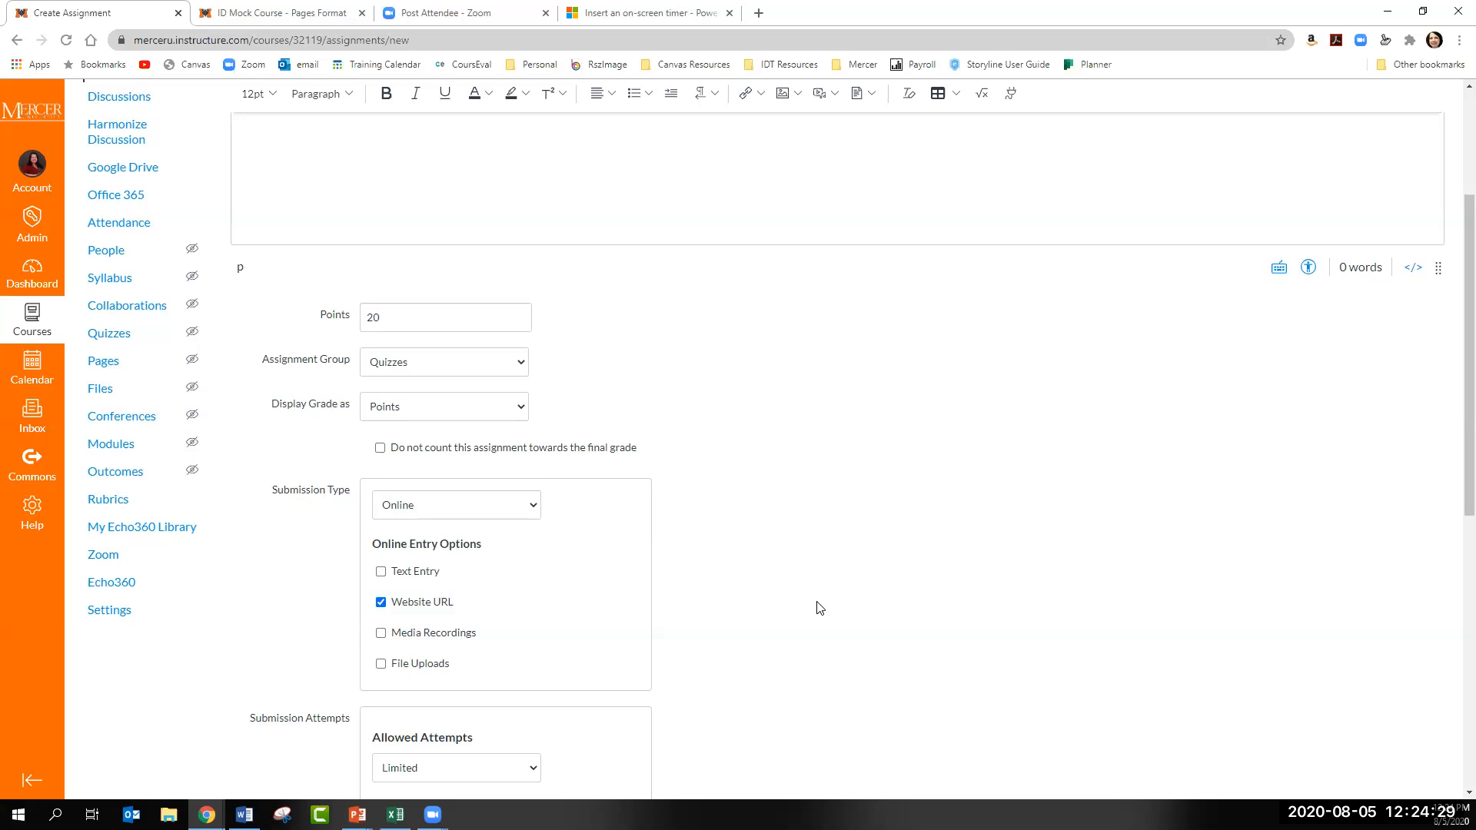
scroll(817, 602, down, 5)
scroll(817, 602, down, 3)
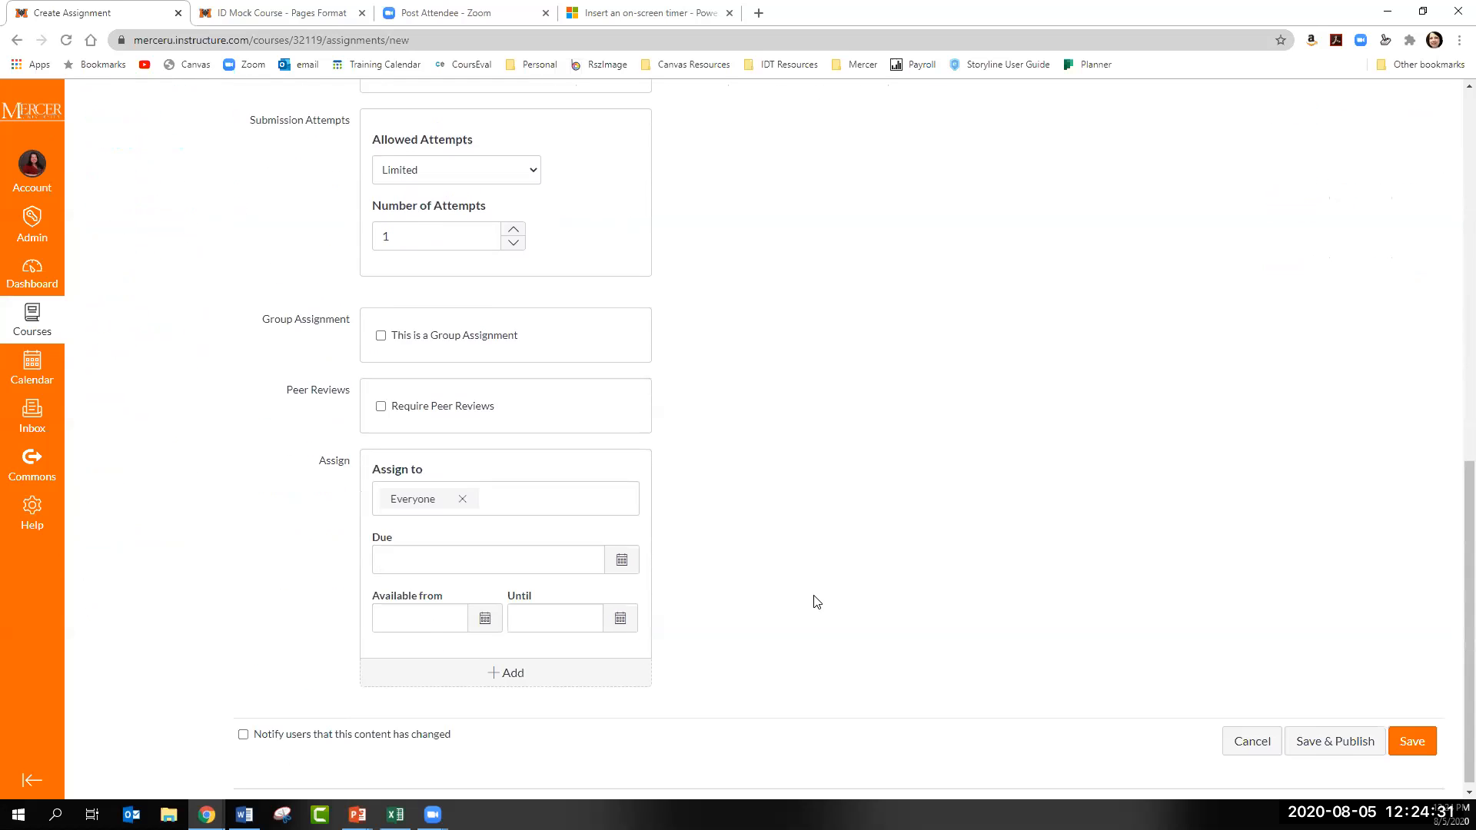
click(1353, 740)
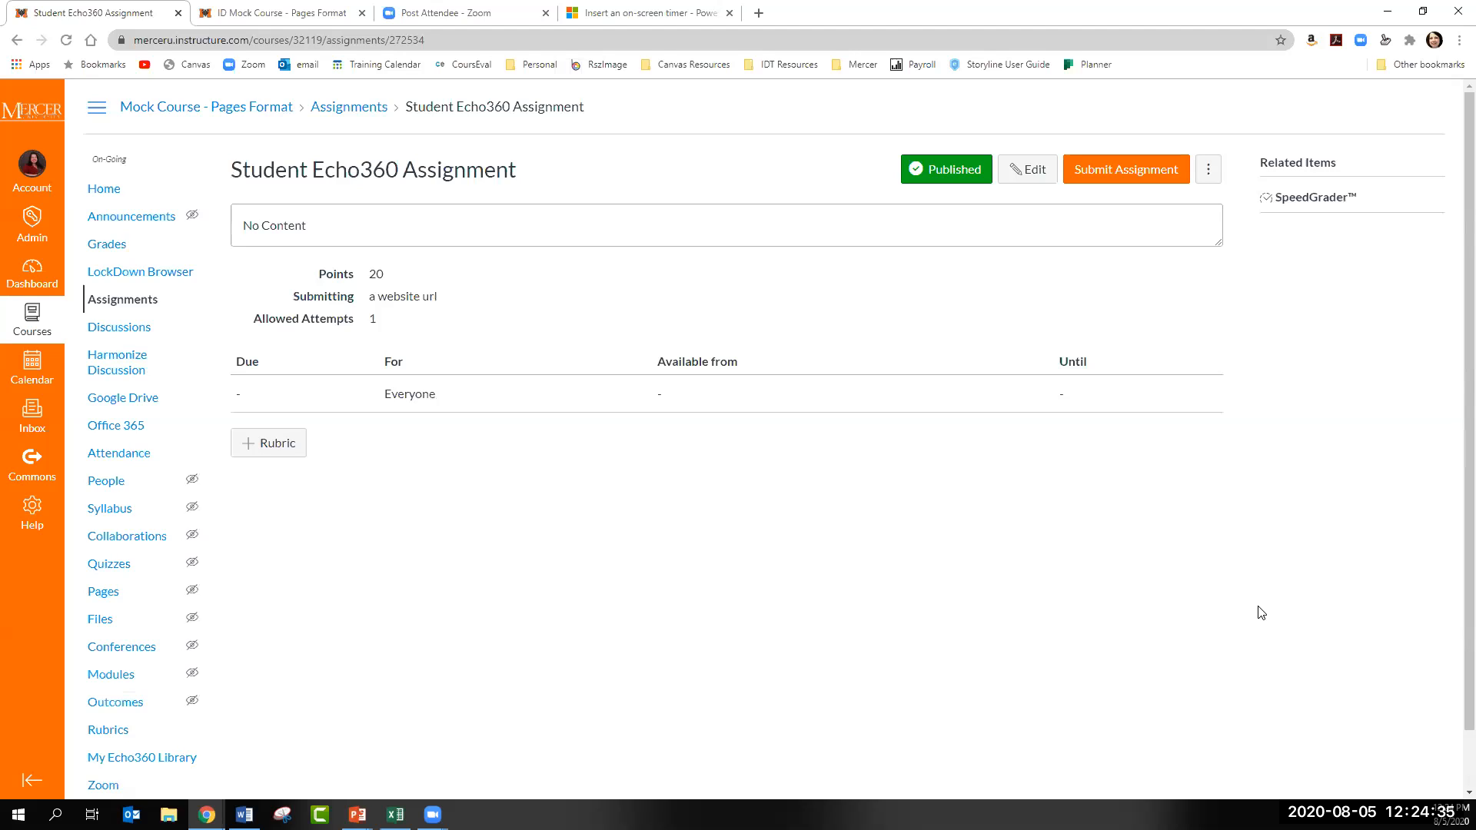
- Start a submission for Student Echo360 Assignment and browse the available media in Echo360 Homework Embed
click(1087, 178)
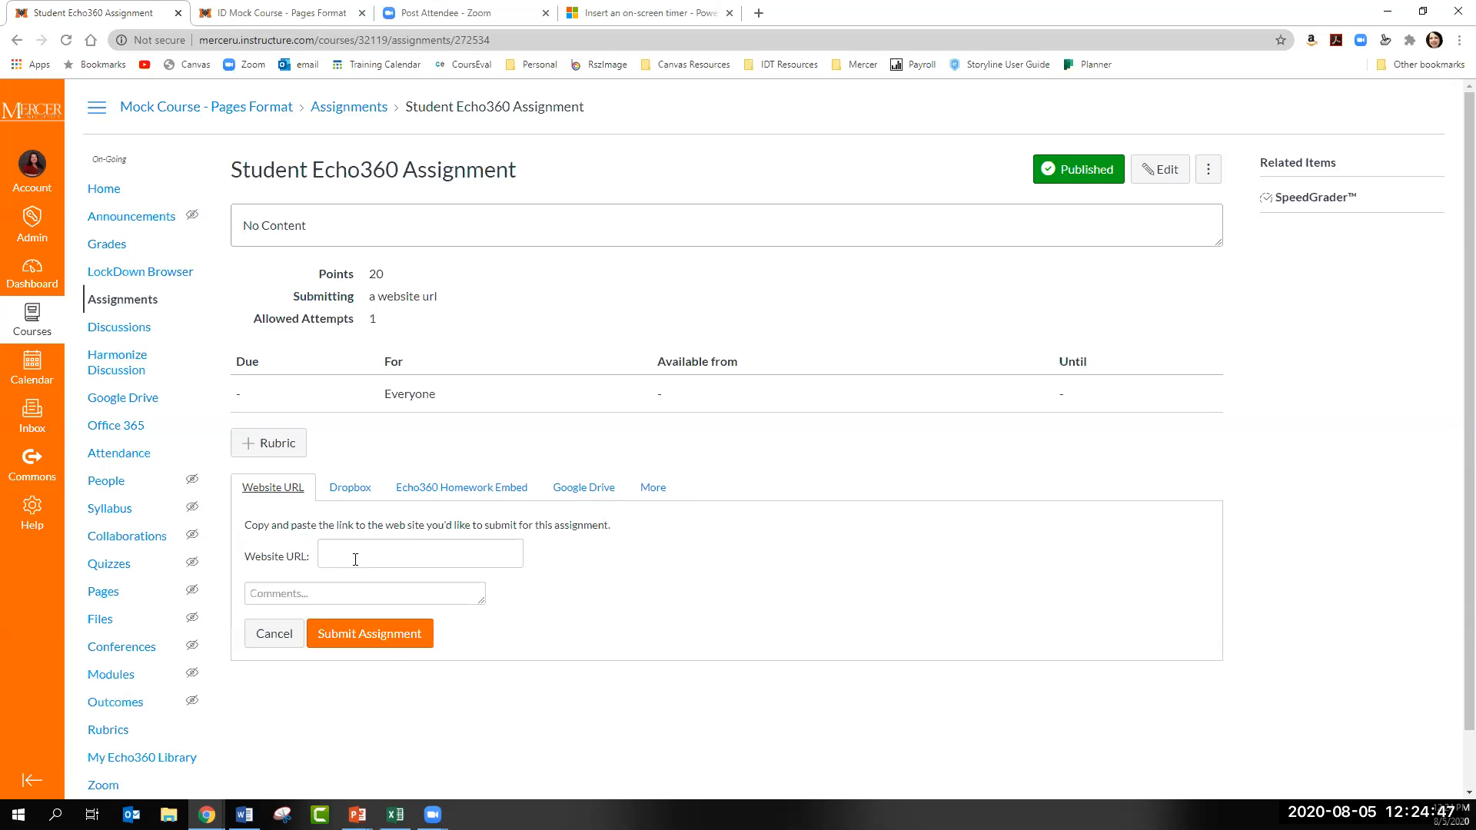
click(422, 496)
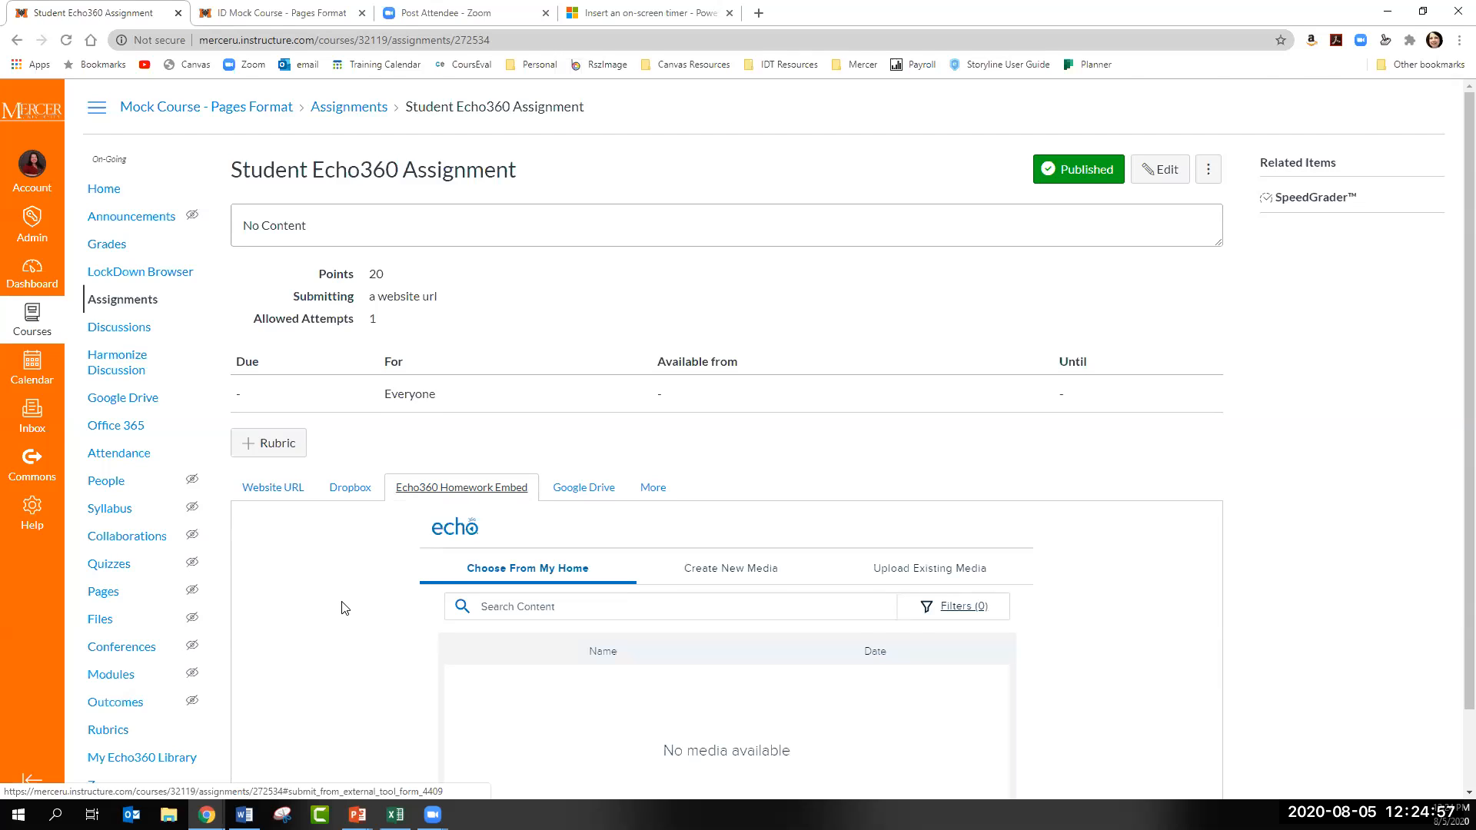
scroll(343, 603, down, 1)
scroll(649, 643, down, 2)
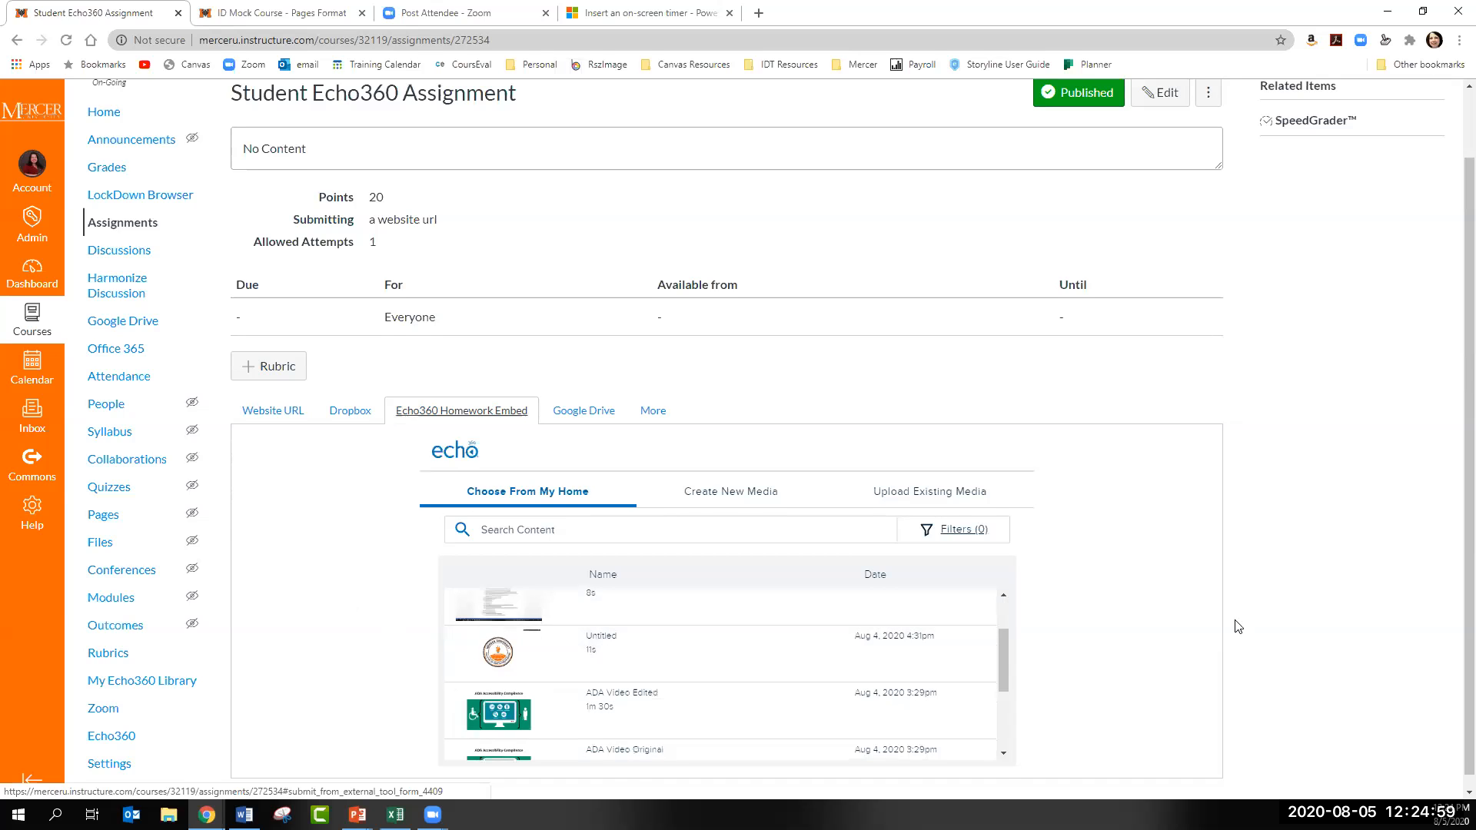
scroll(1236, 627, down, 1)
scroll(723, 673, up, 1)
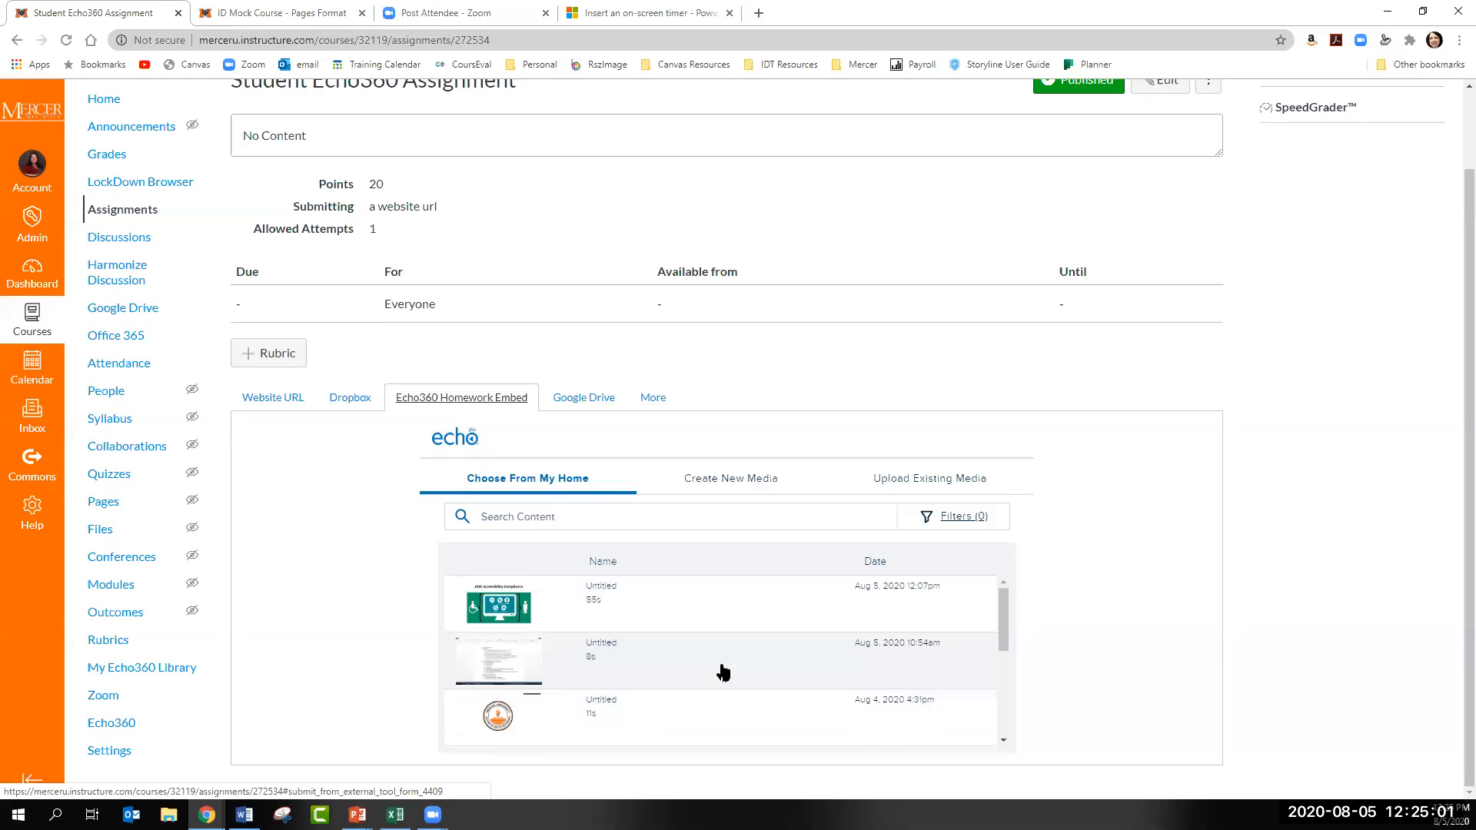
scroll(722, 671, down, 1)
scroll(722, 670, up, 1)
- Insert the 55-second Untitled video from Aug 5, 2020 12:07pm and submit the assignment
click(632, 623)
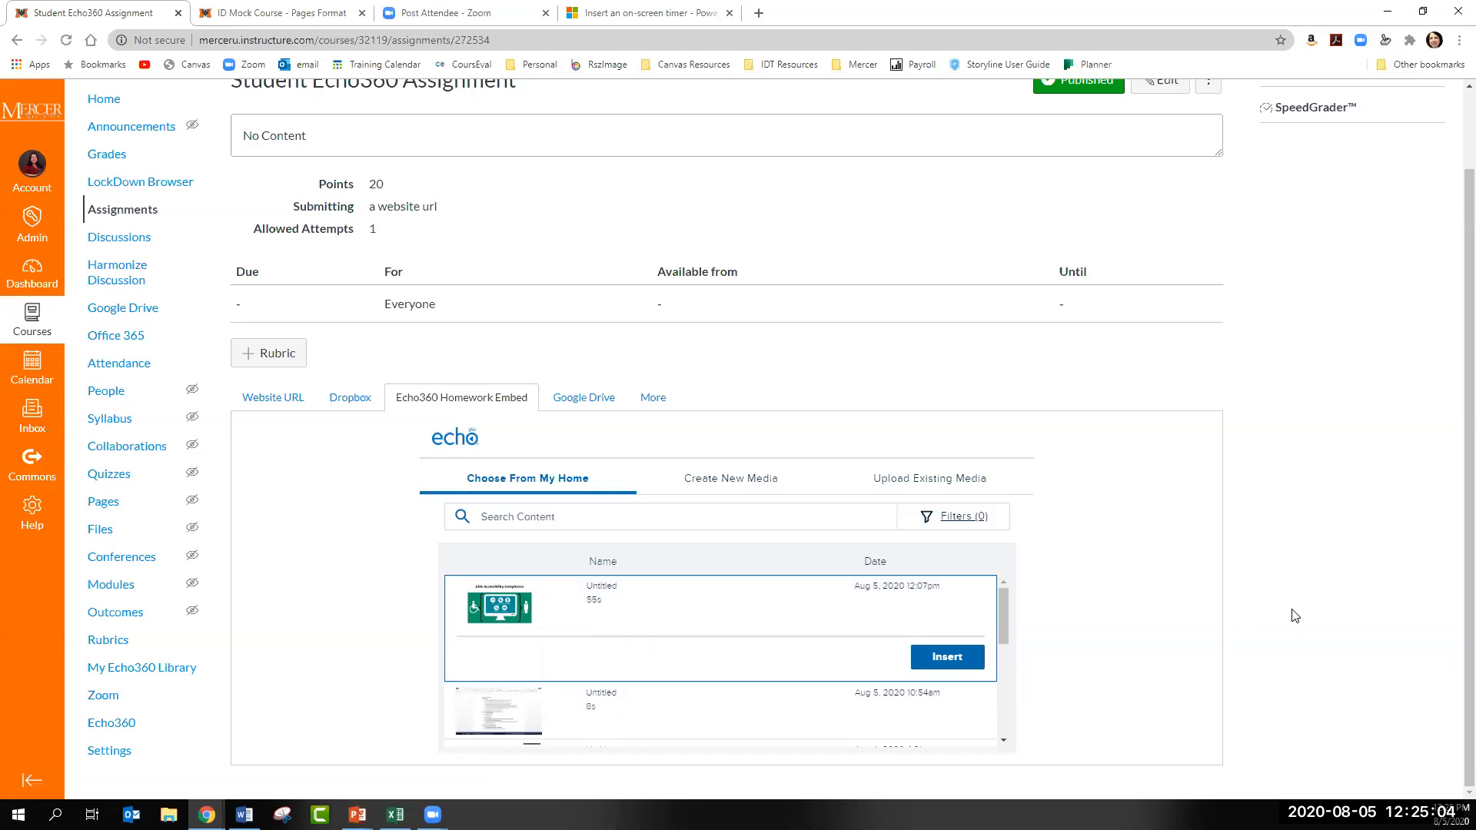
click(975, 656)
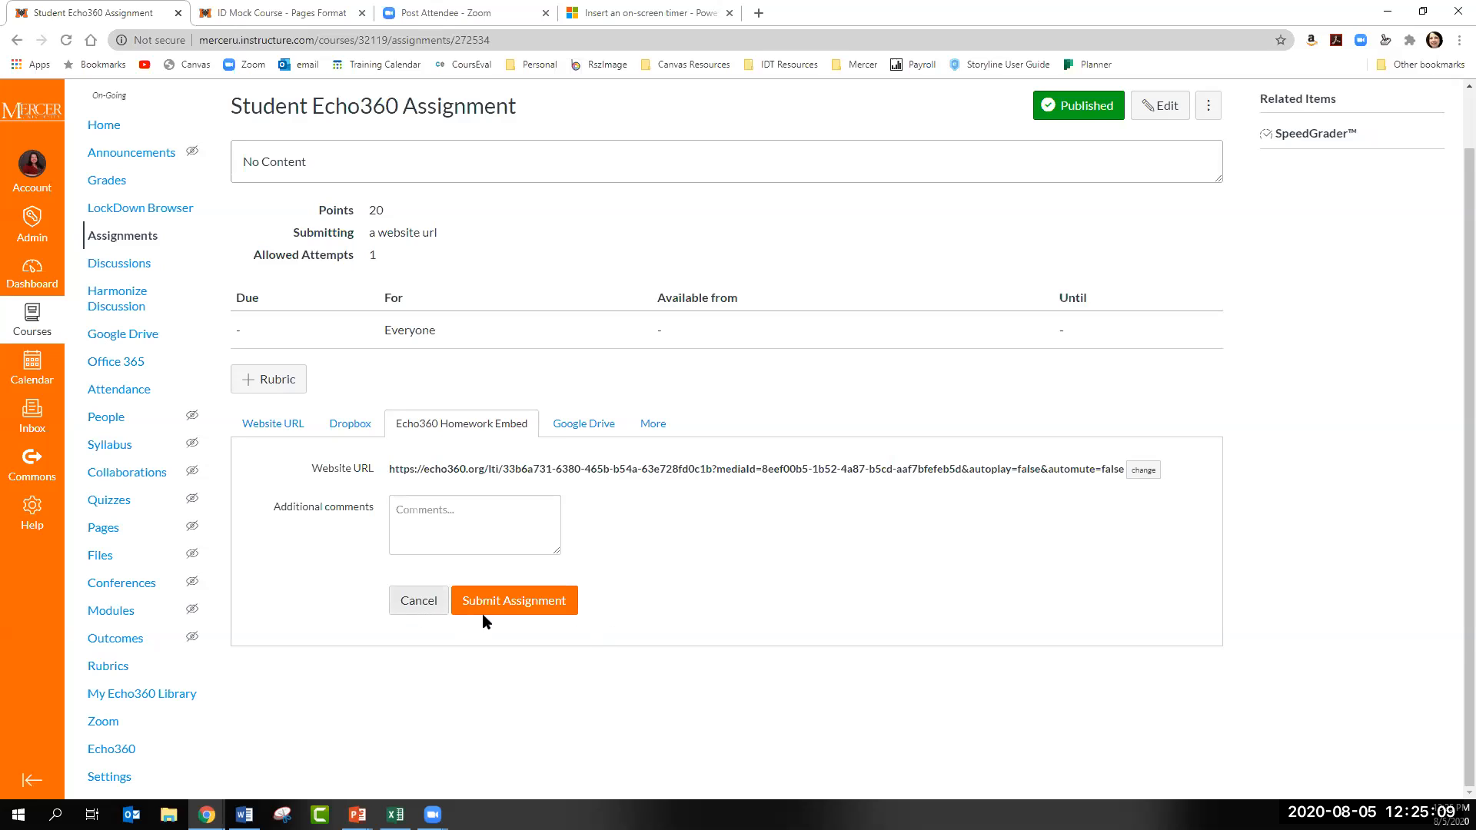
click(521, 615)
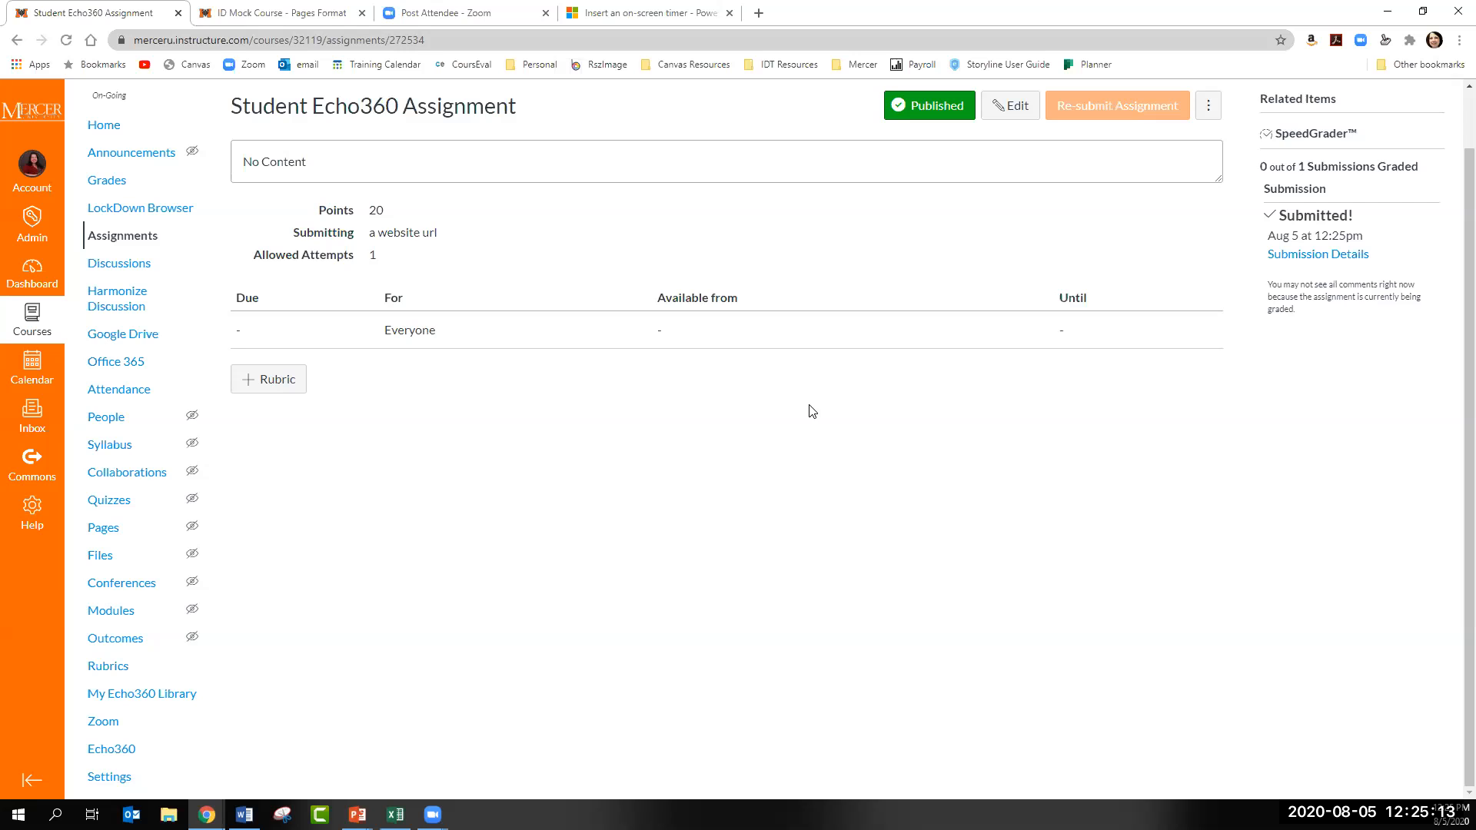
- Open the gradebook for Mock Course - Pages Format
scroll(542, 351, up, 1)
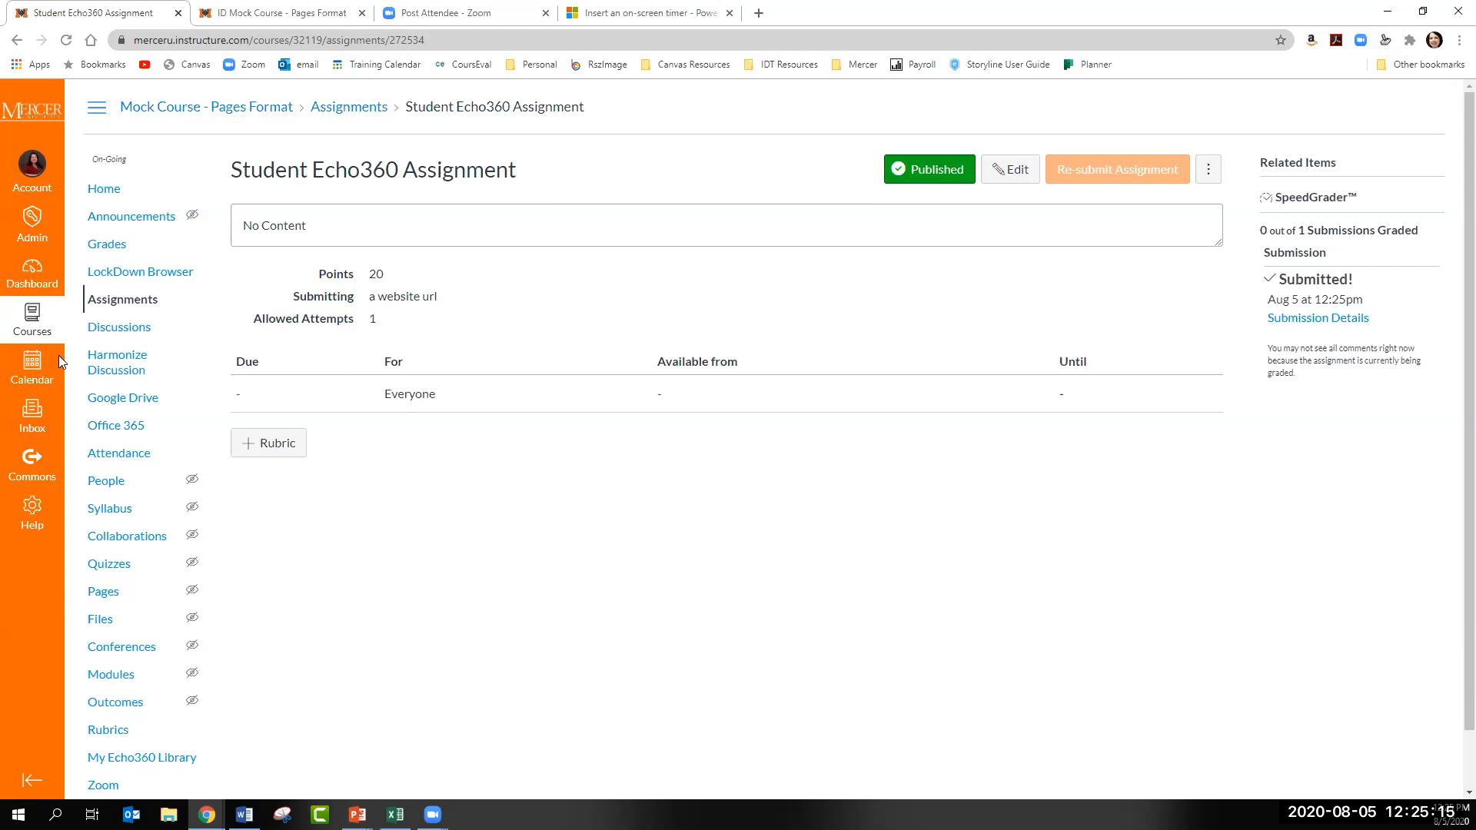
click(107, 245)
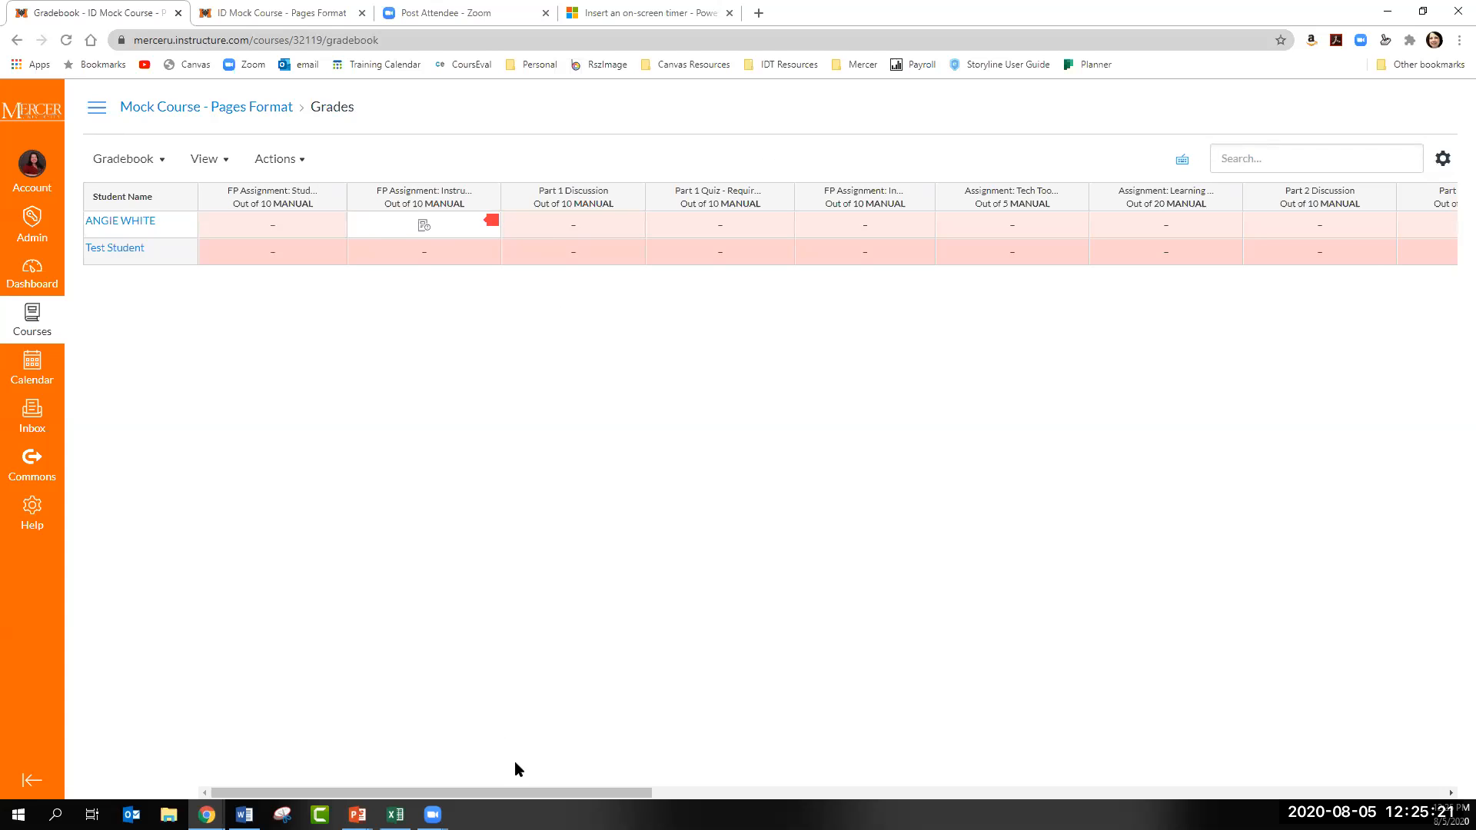
mouse_move(566, 792)
mouse_down()
mouse_move(1230, 750)
mouse_move(992, 797)
mouse_move(567, 798)
mouse_up()
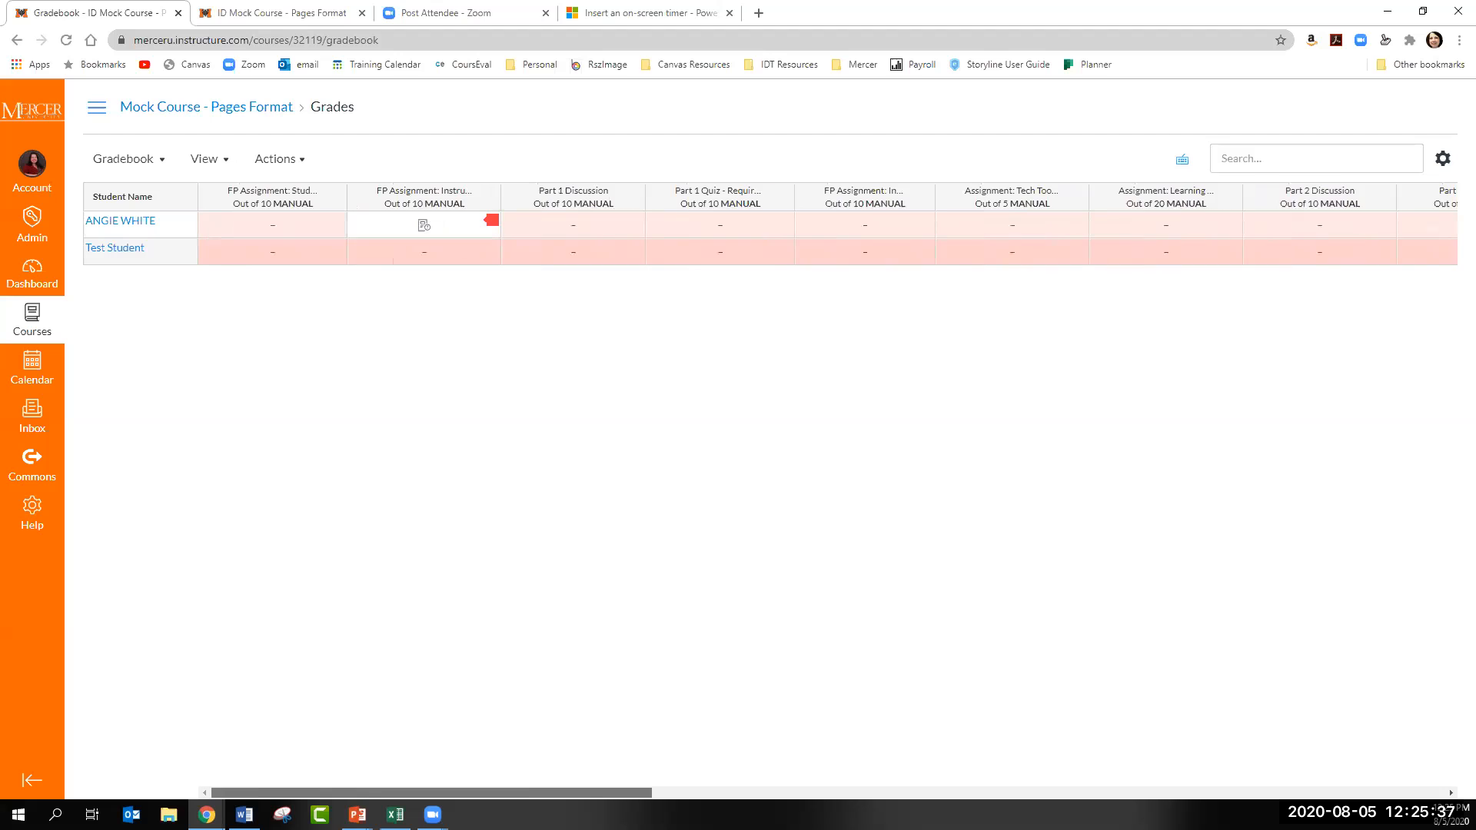
click(286, 242)
click(432, 197)
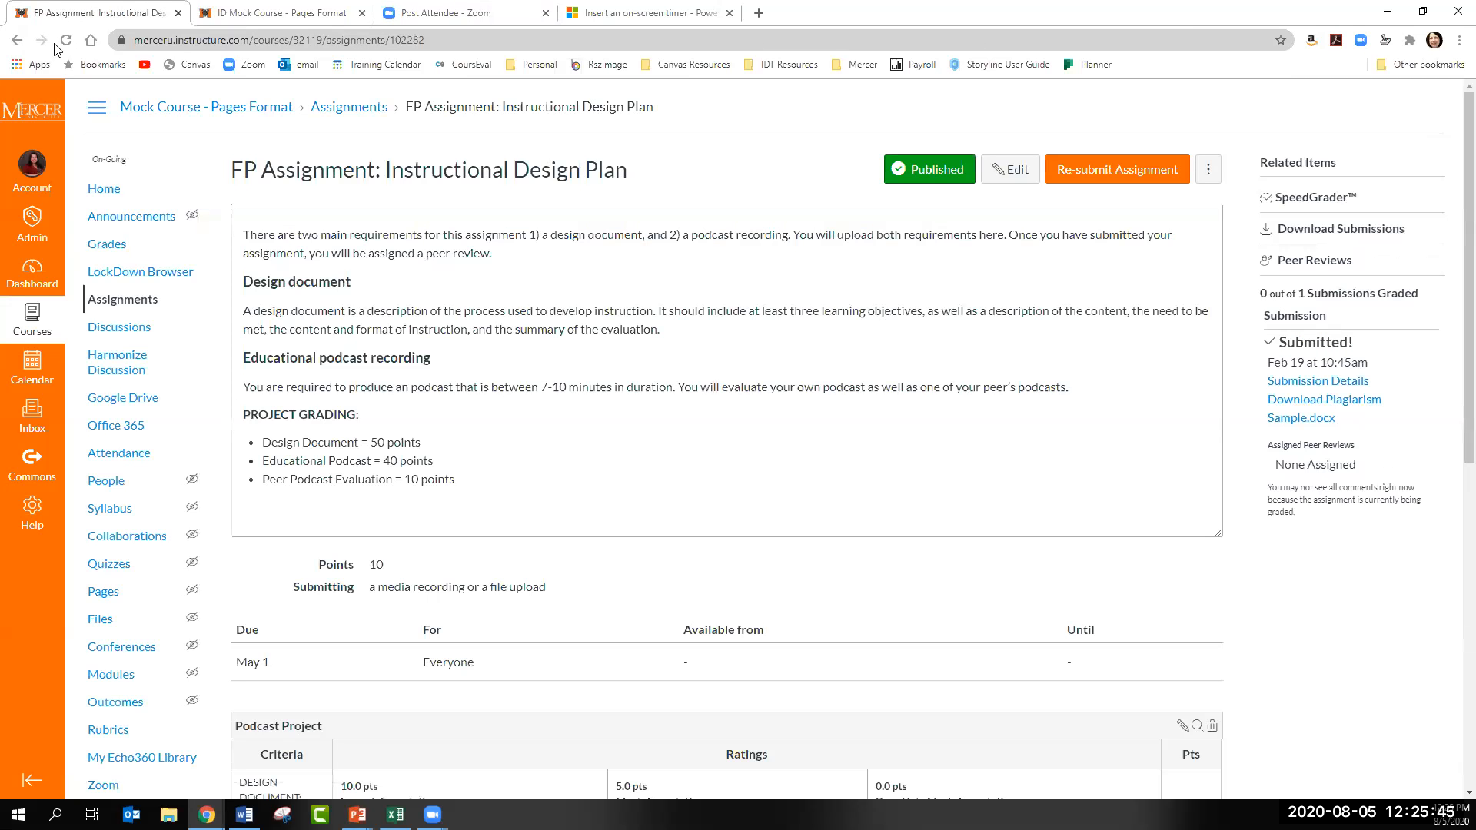
click(17, 39)
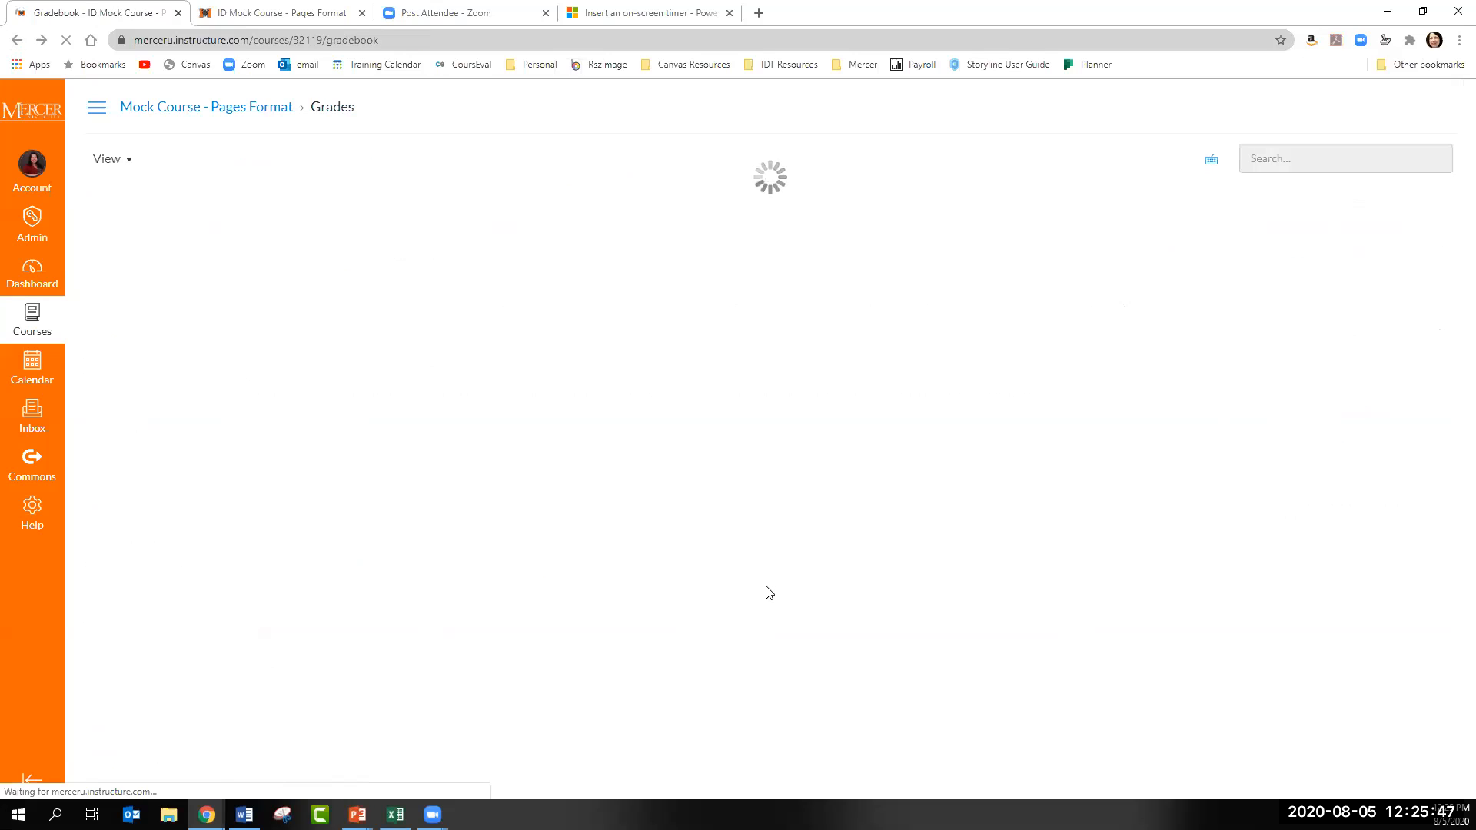
- Try to find the Student Echo360 Assignment by searching the gradebook for "echo" and opening the Reflection Video assignment
click(1276, 160)
text(echo)
double_click(1276, 164)
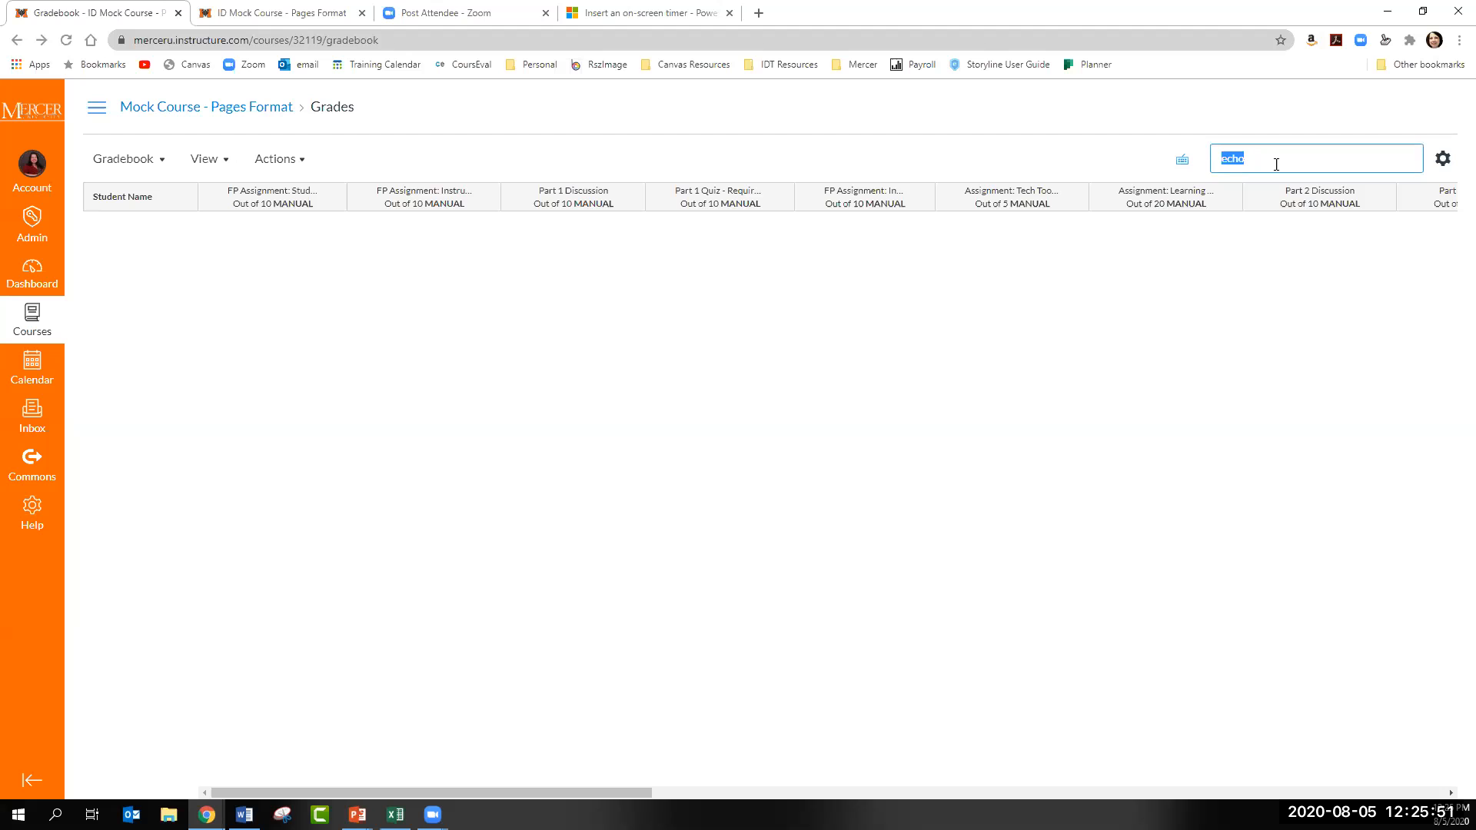
drag(645, 795, 1436, 752)
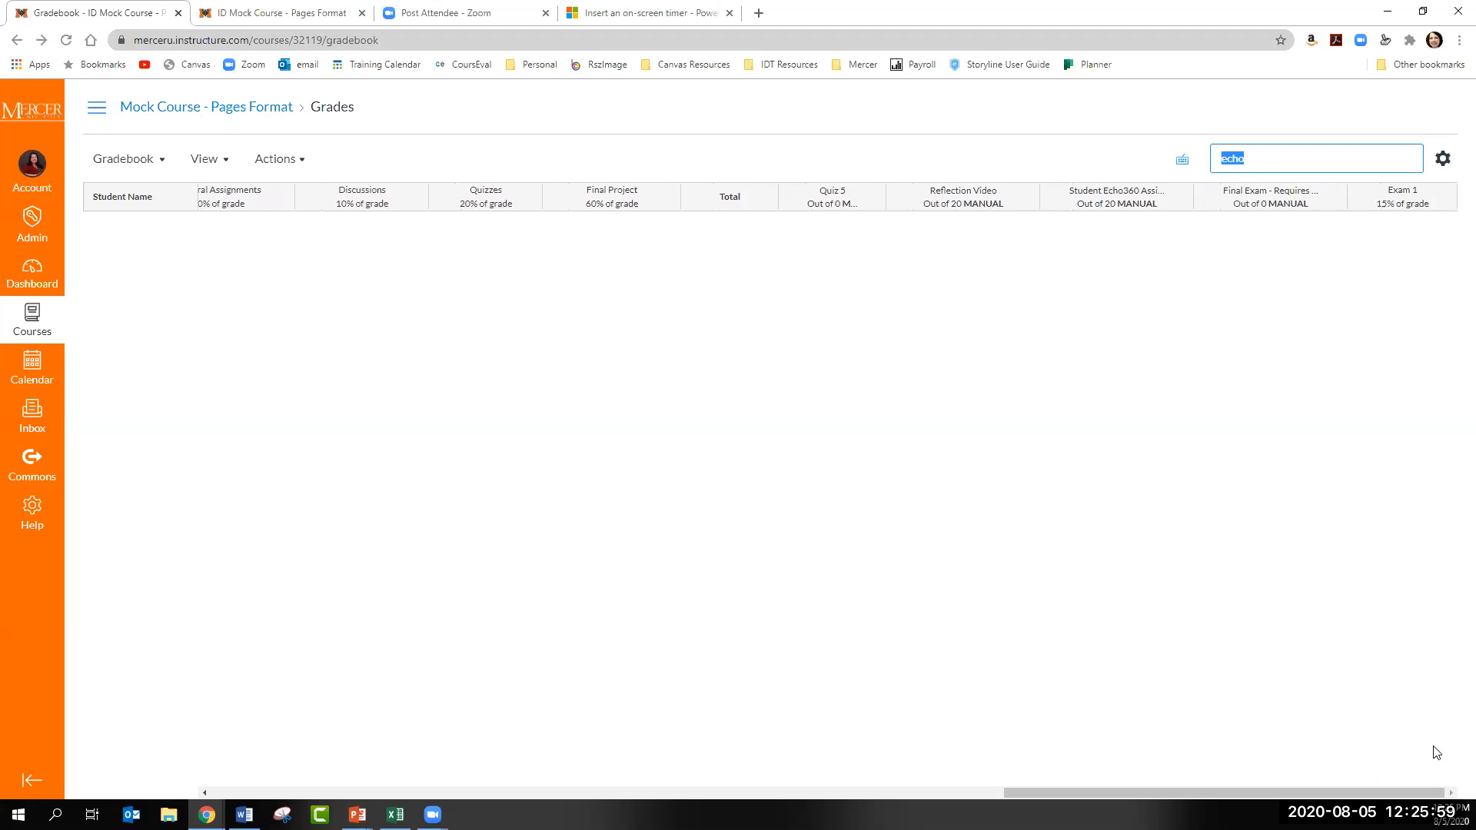
click(964, 191)
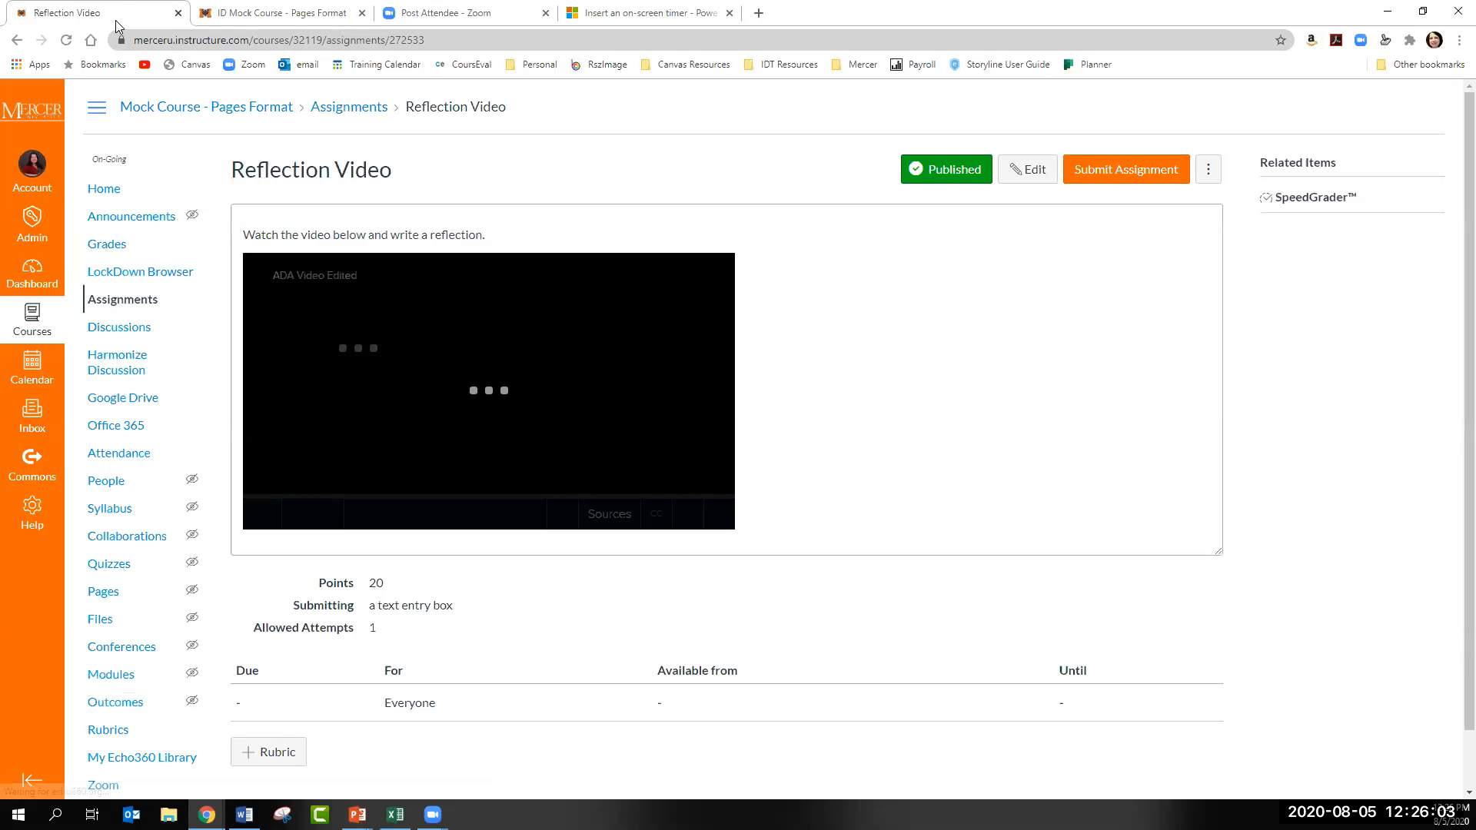
key(alt+Left)
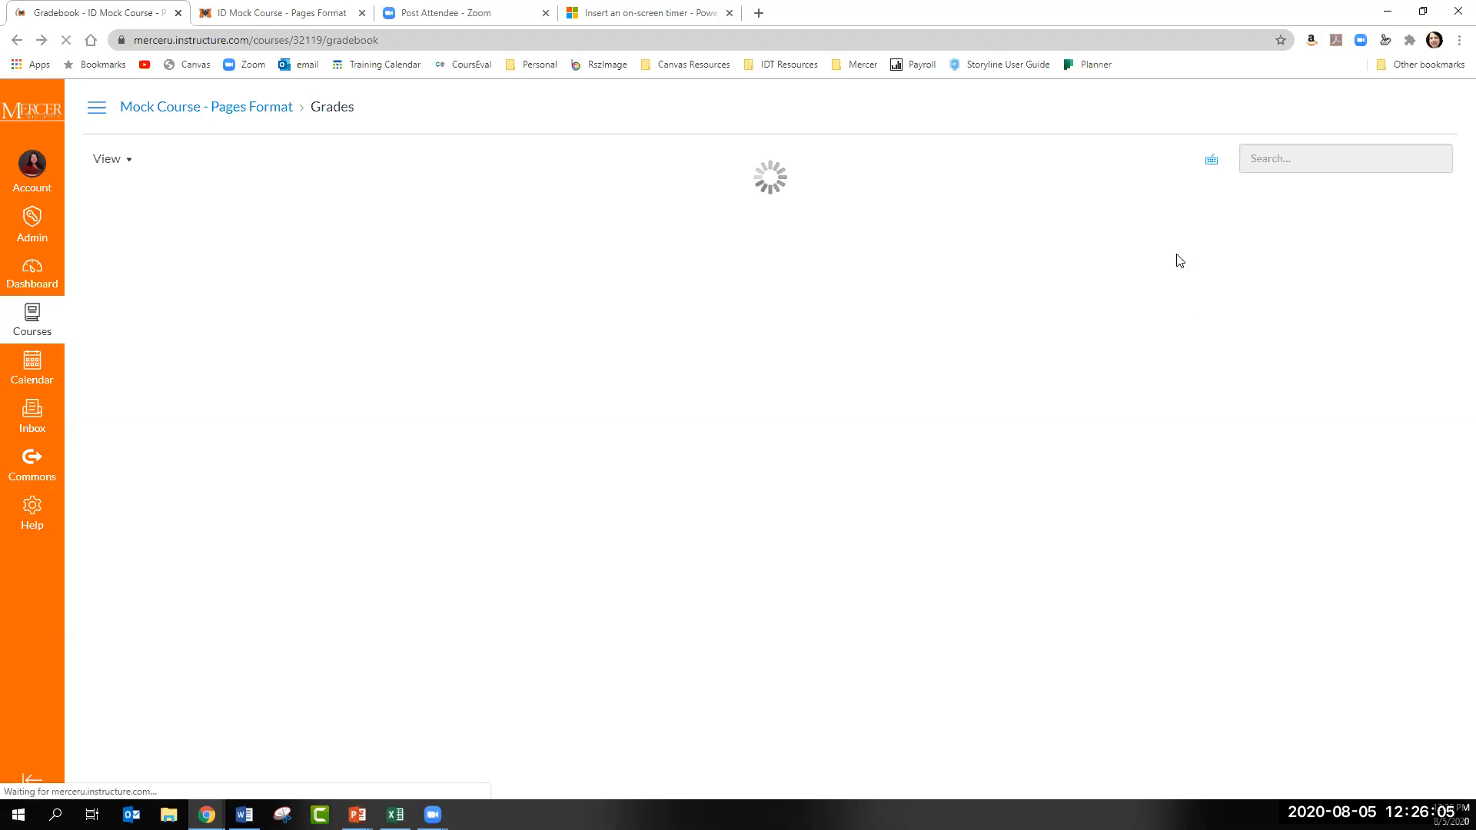
- Open the submitted Student Echo360 Assignment from the first student's gradebook row in SpeedGrader
drag(631, 793, 1430, 793)
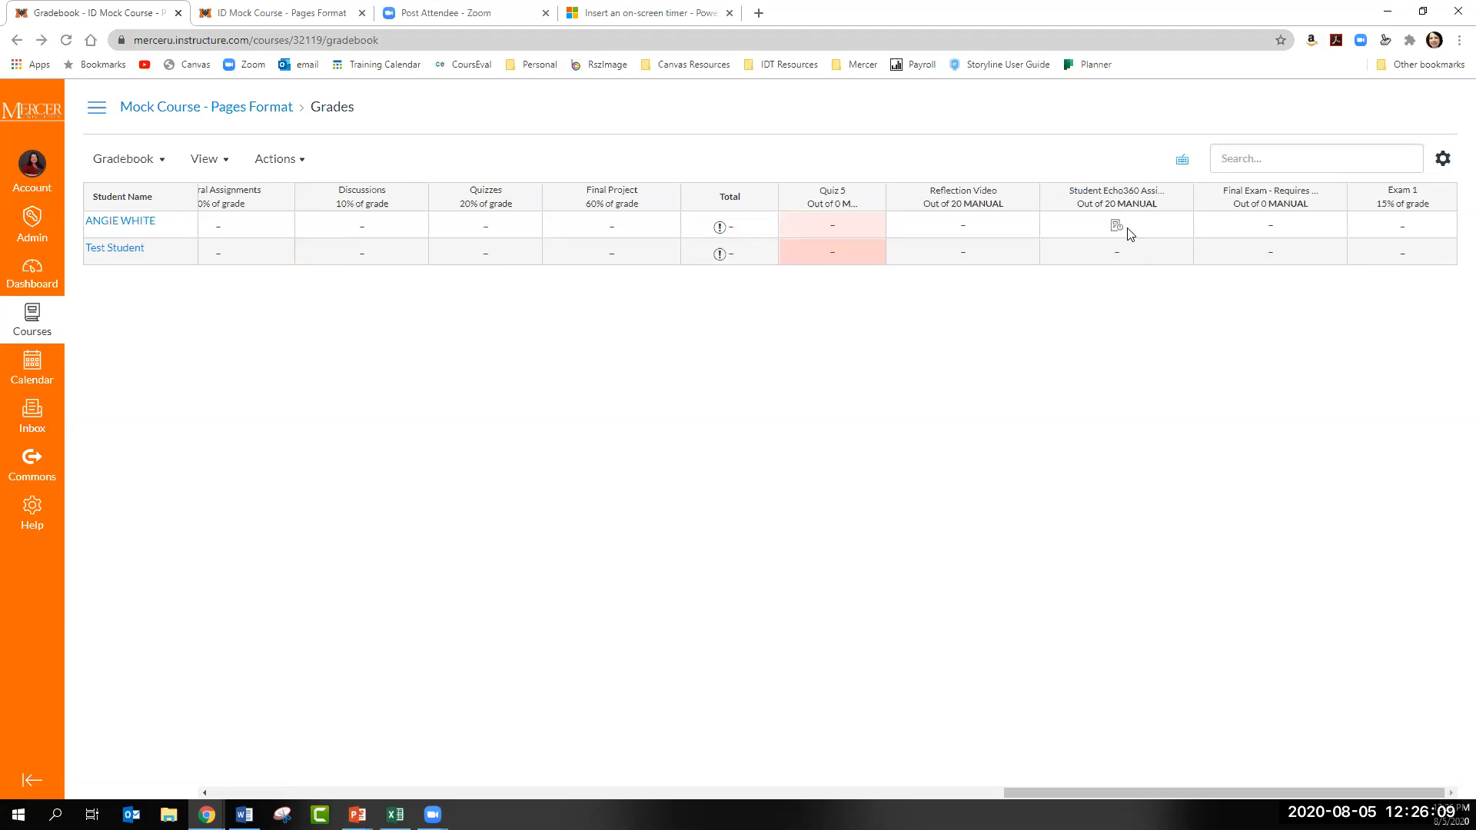
click(1180, 226)
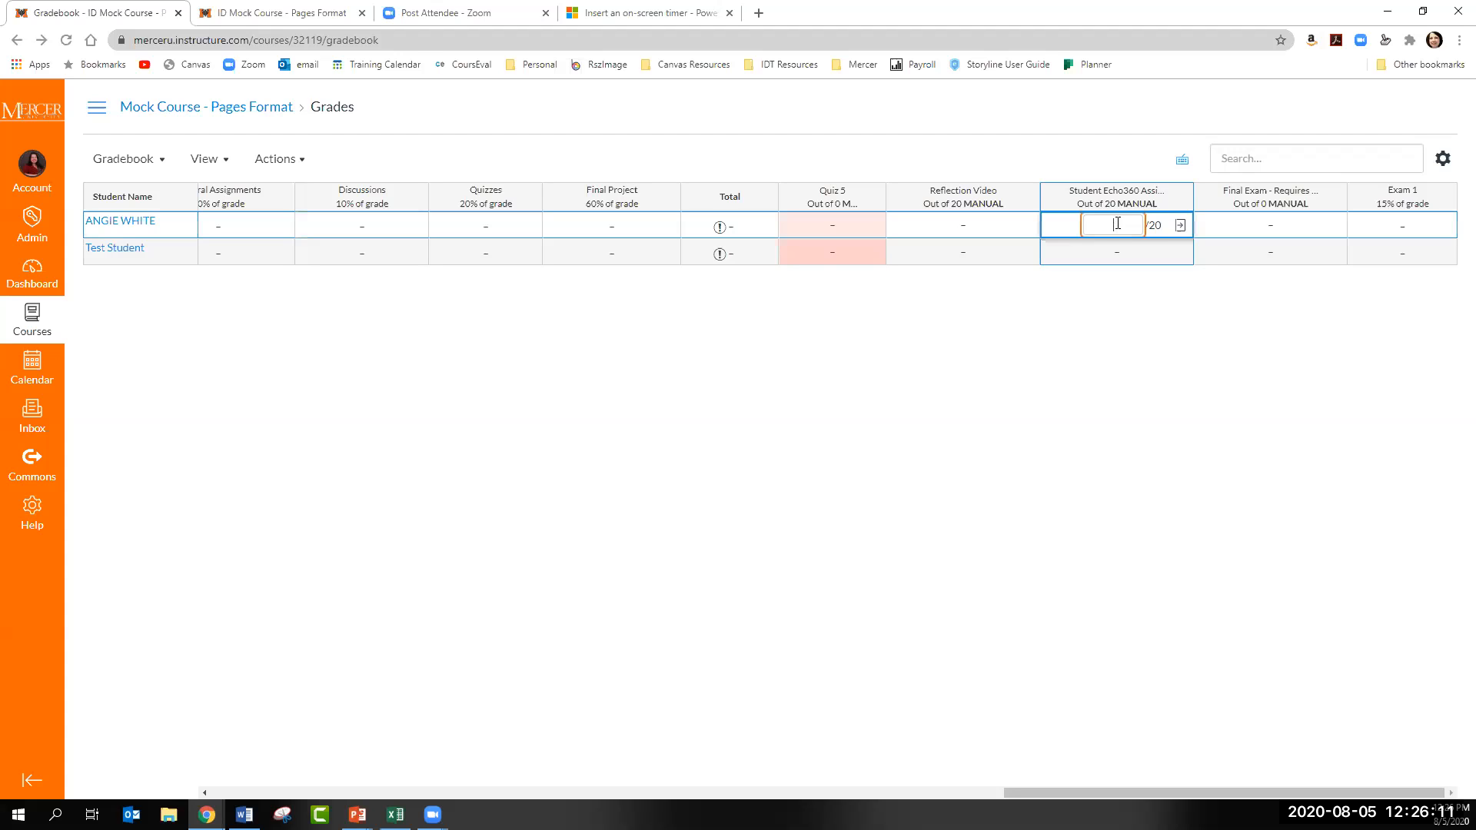
click(1183, 227)
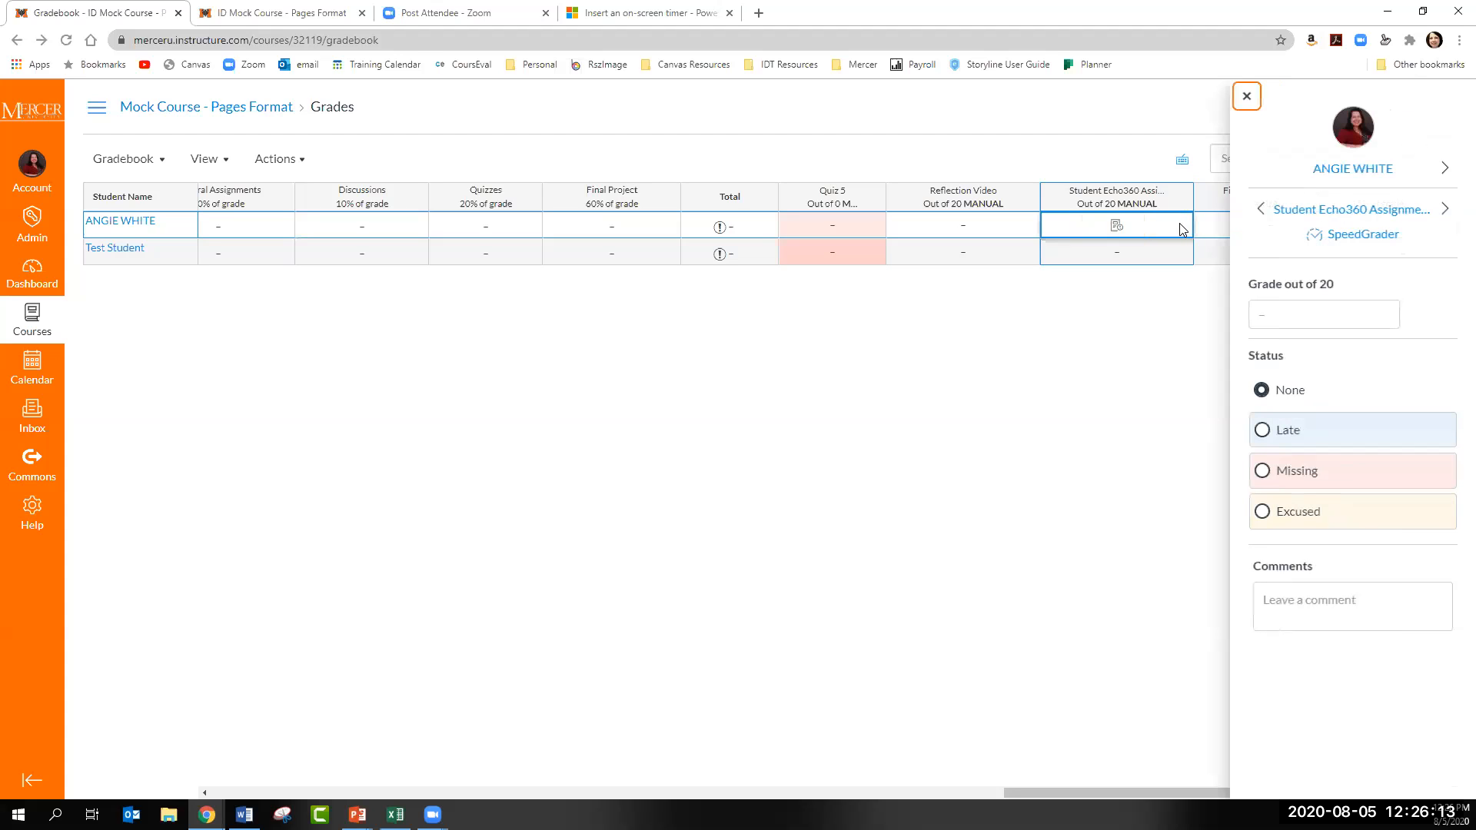
click(1353, 234)
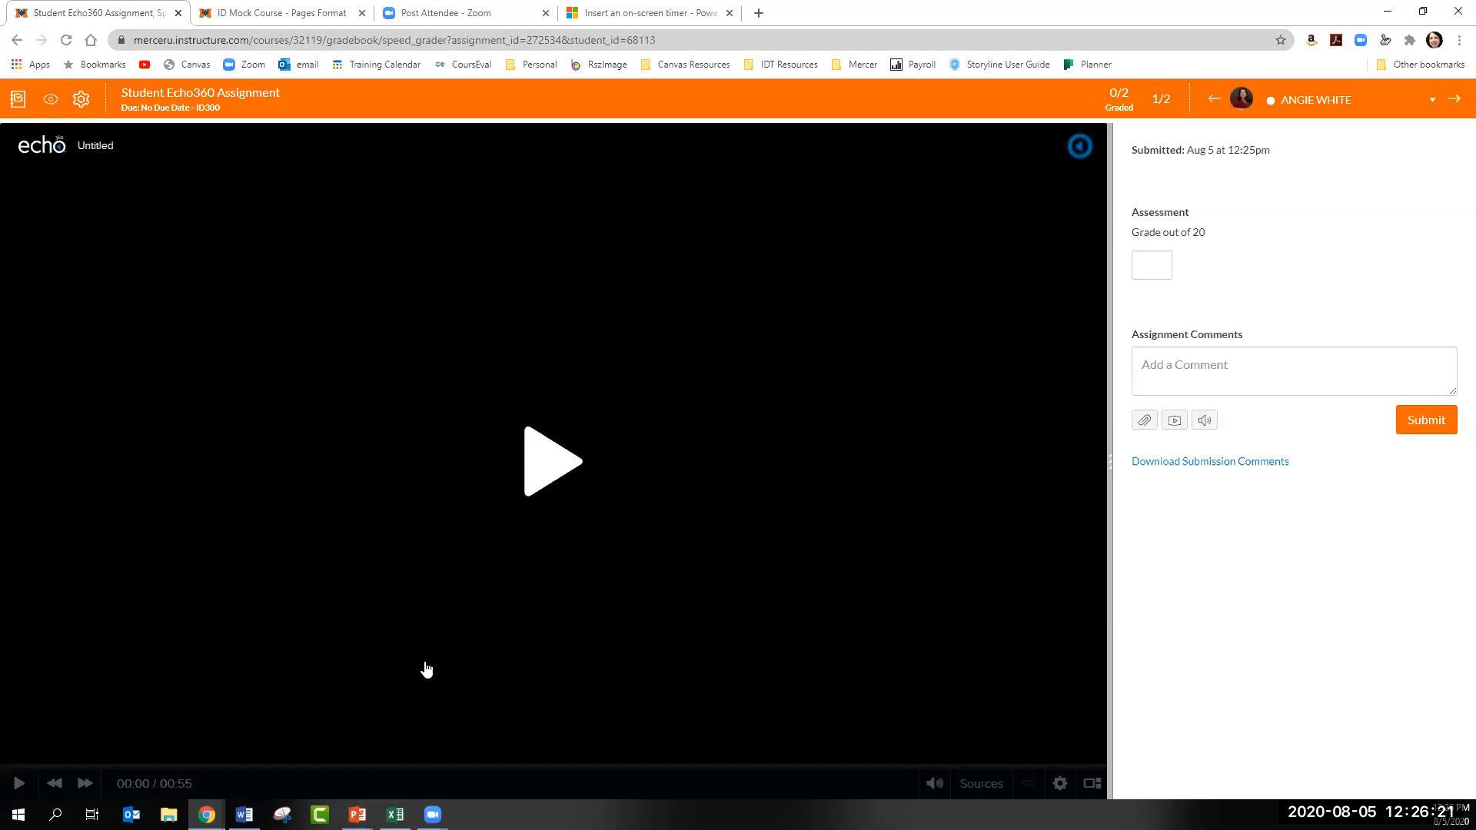
- Play the start of the submitted Untitled video, pause it and leave SpeedGrader
click(1147, 366)
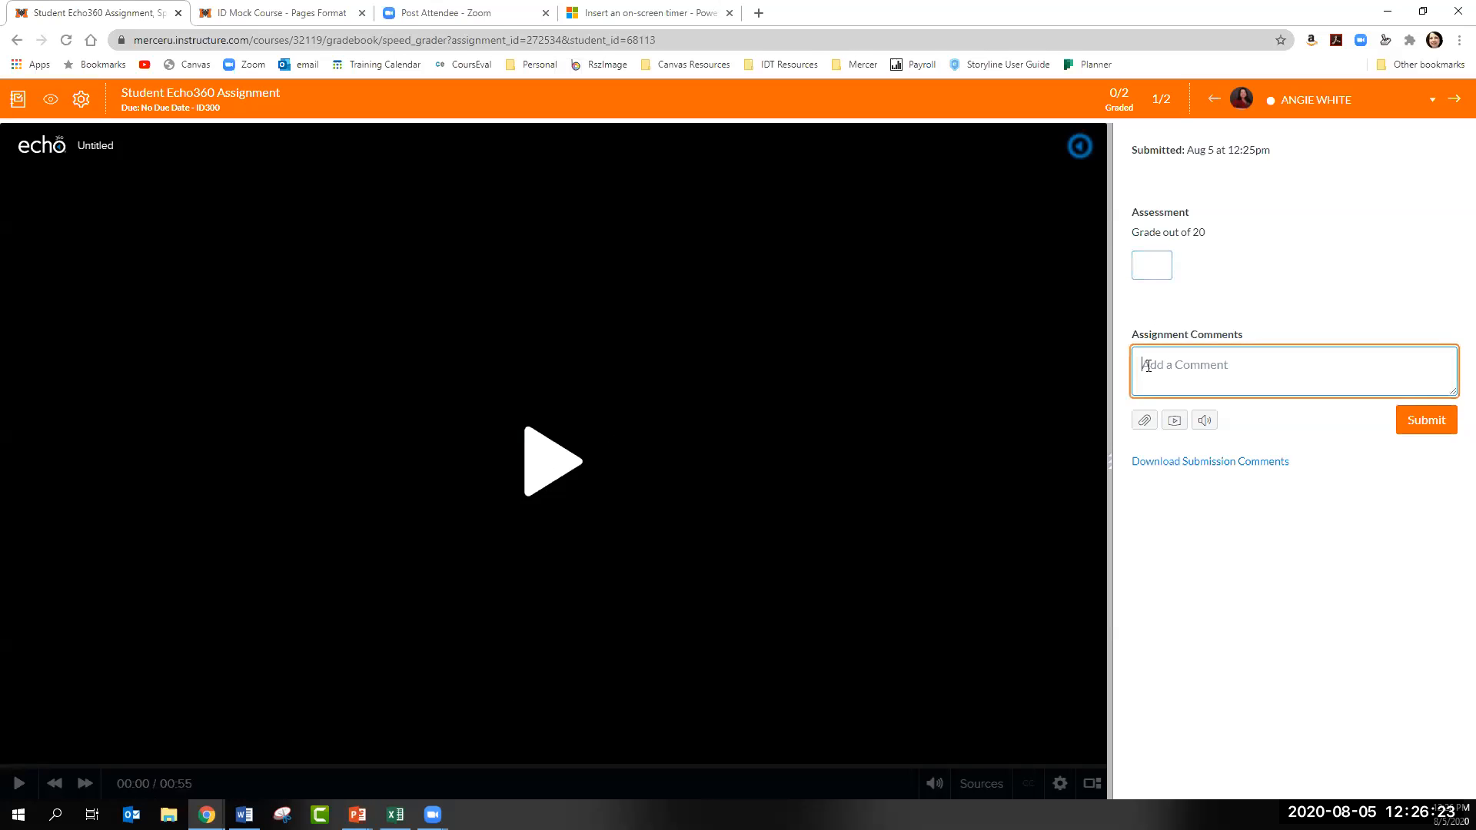
click(559, 476)
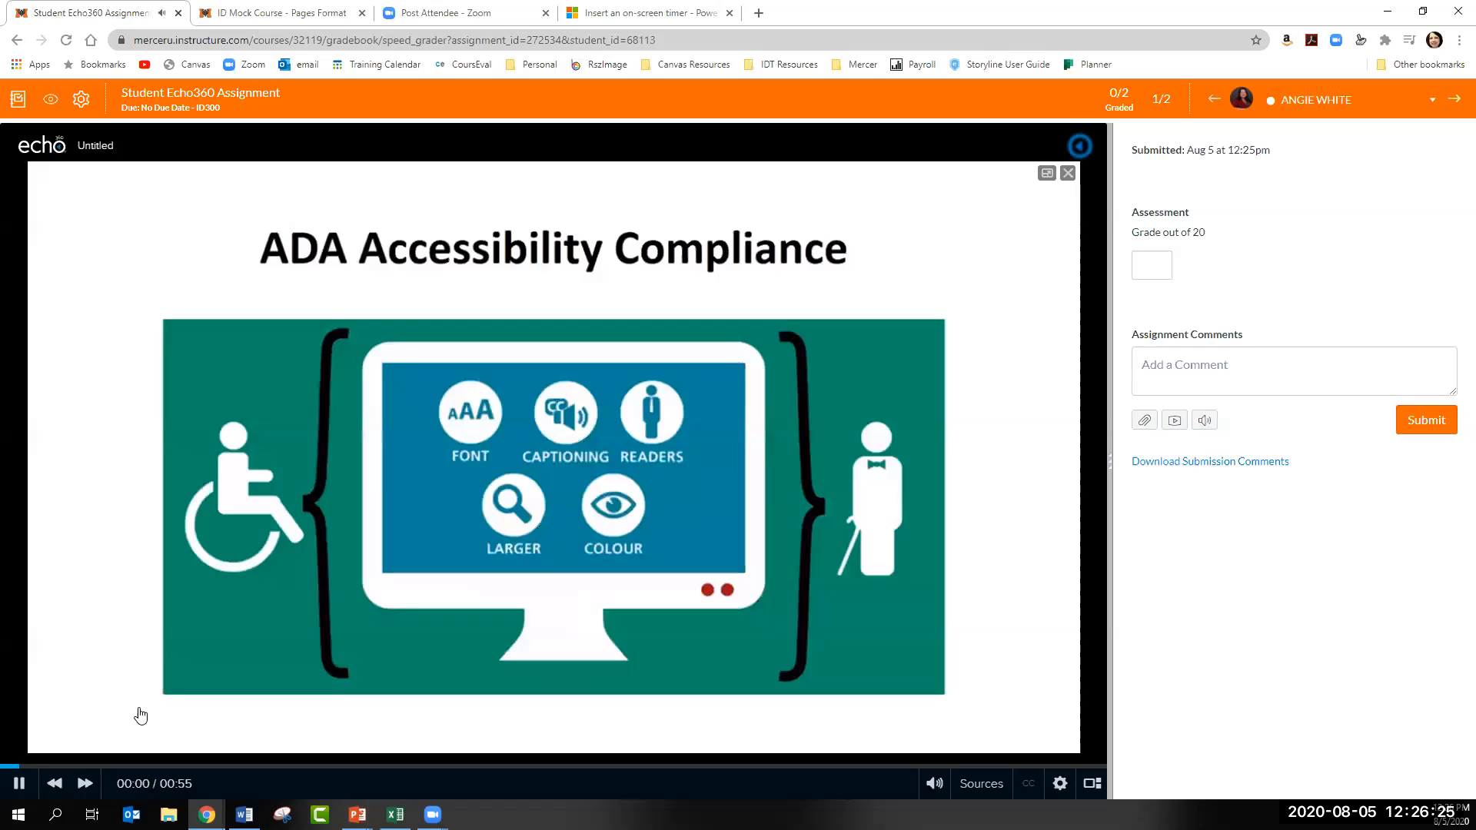
click(19, 783)
click(19, 42)
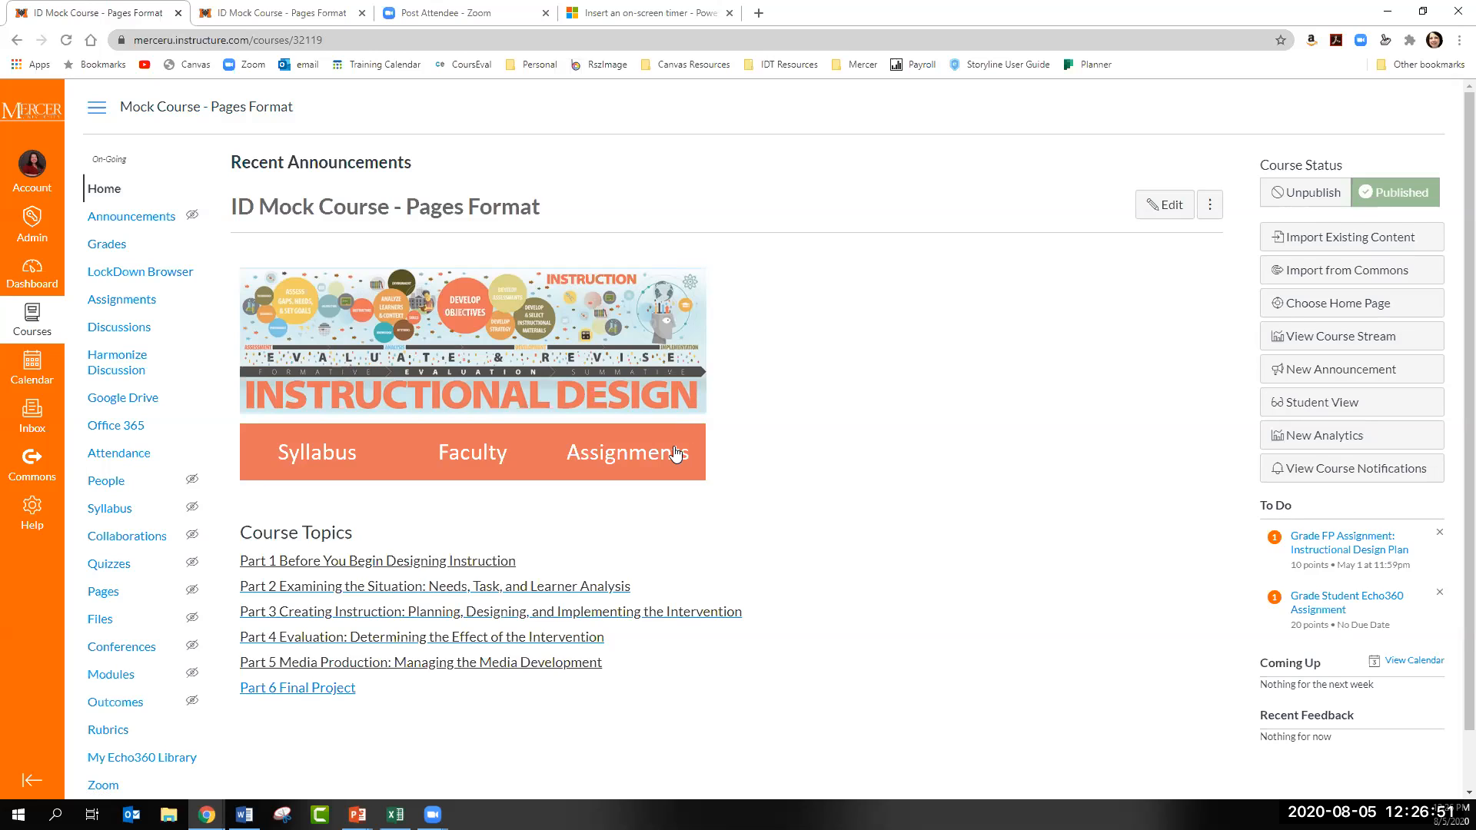
- Delete Student Echo360 Assignment from the Quizzes group in the course's assignments
click(145, 308)
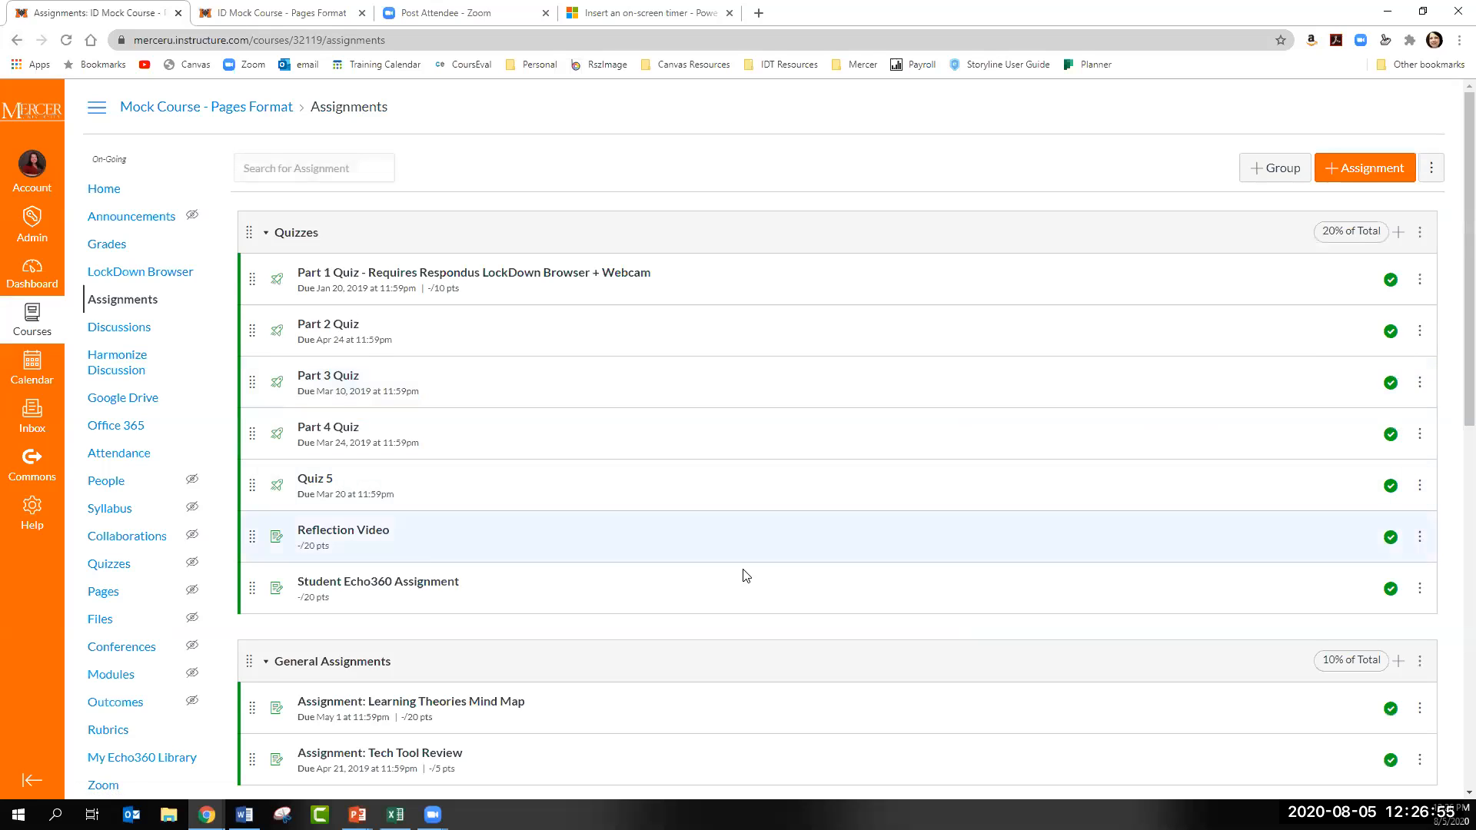
click(1420, 589)
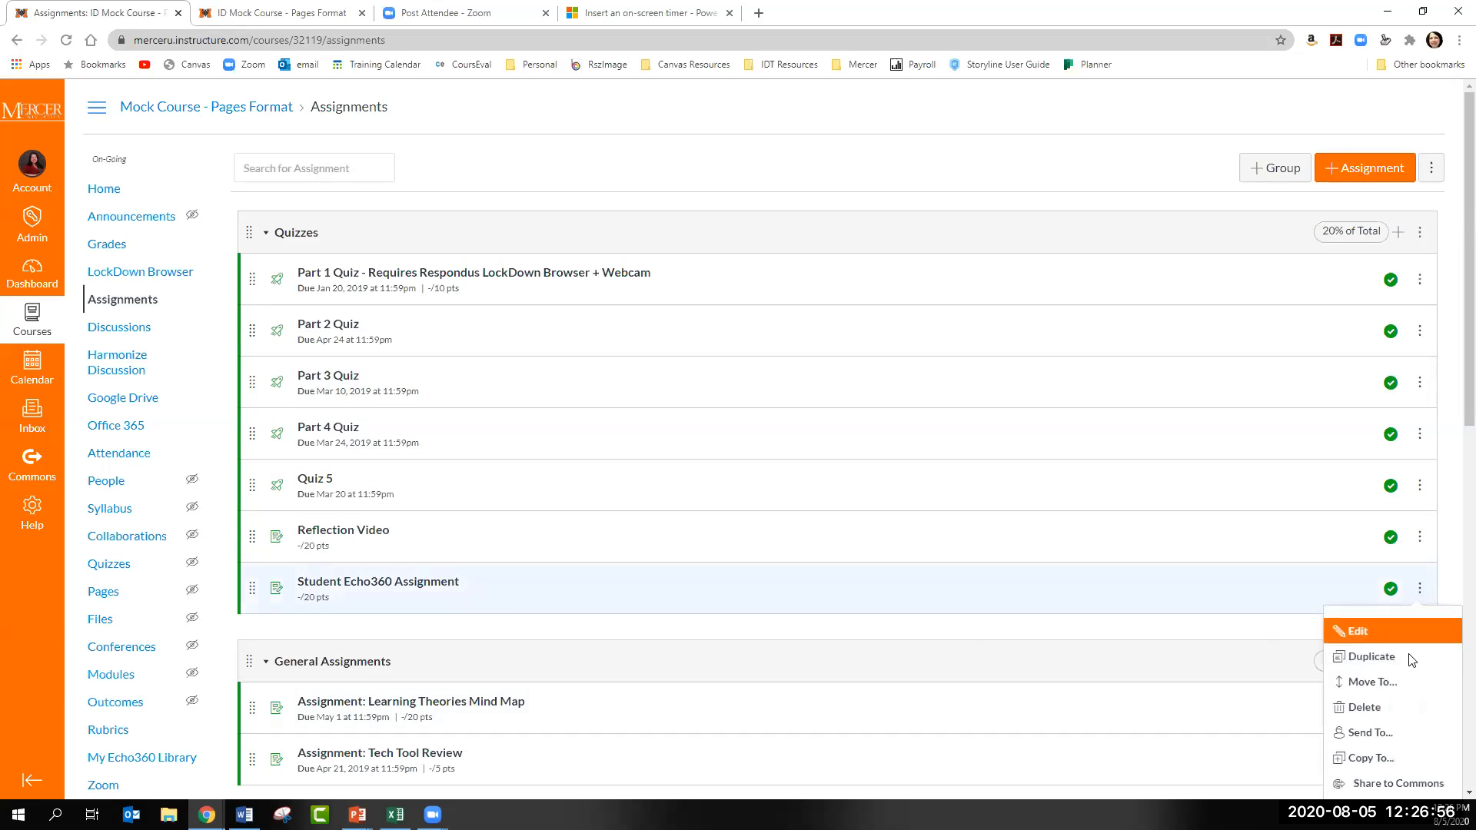
click(1384, 712)
click(813, 121)
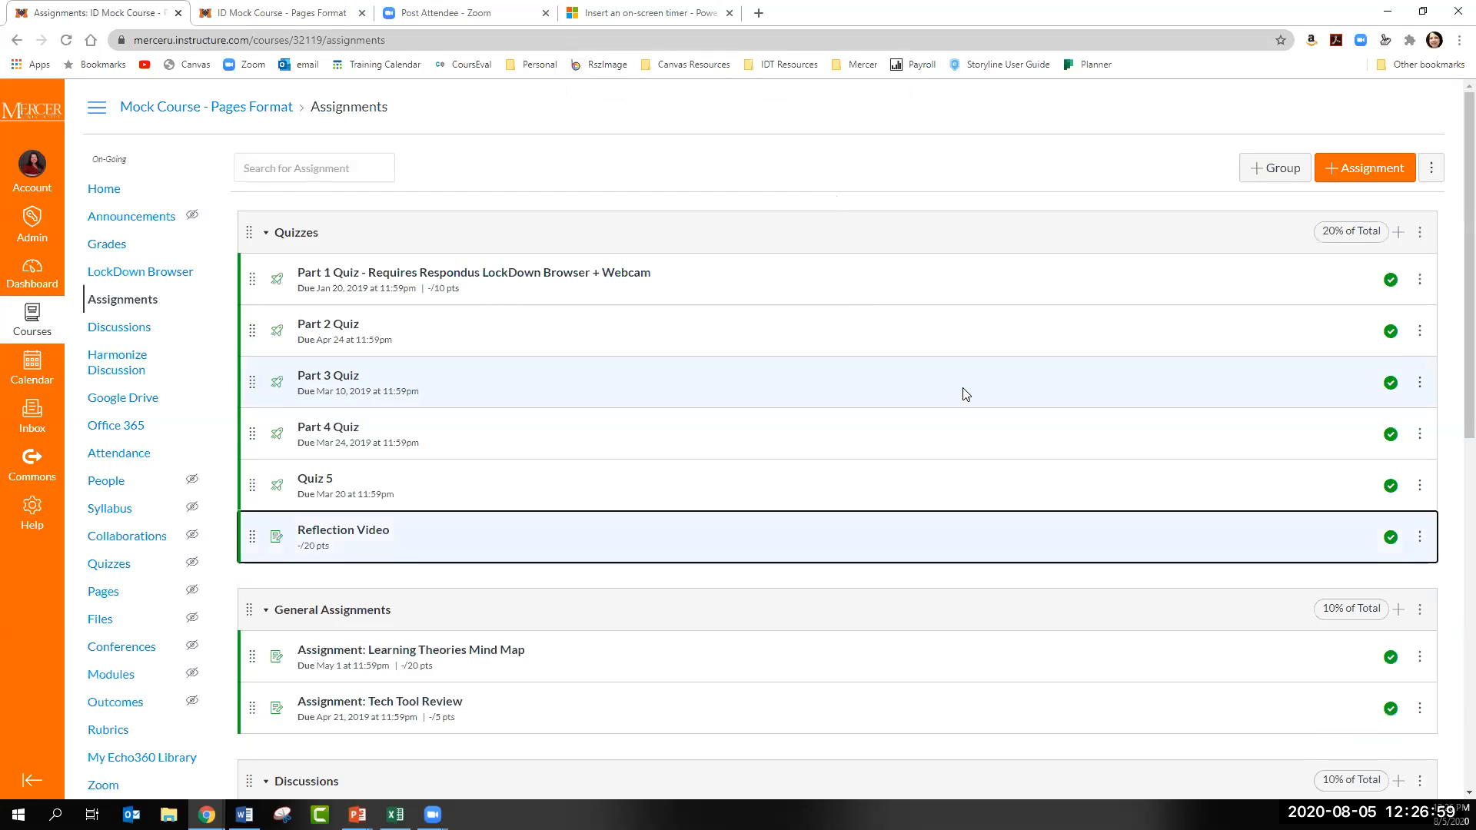
- Create a new assignment named Student Echo360 Assignment, leaving its description empty
click(1335, 174)
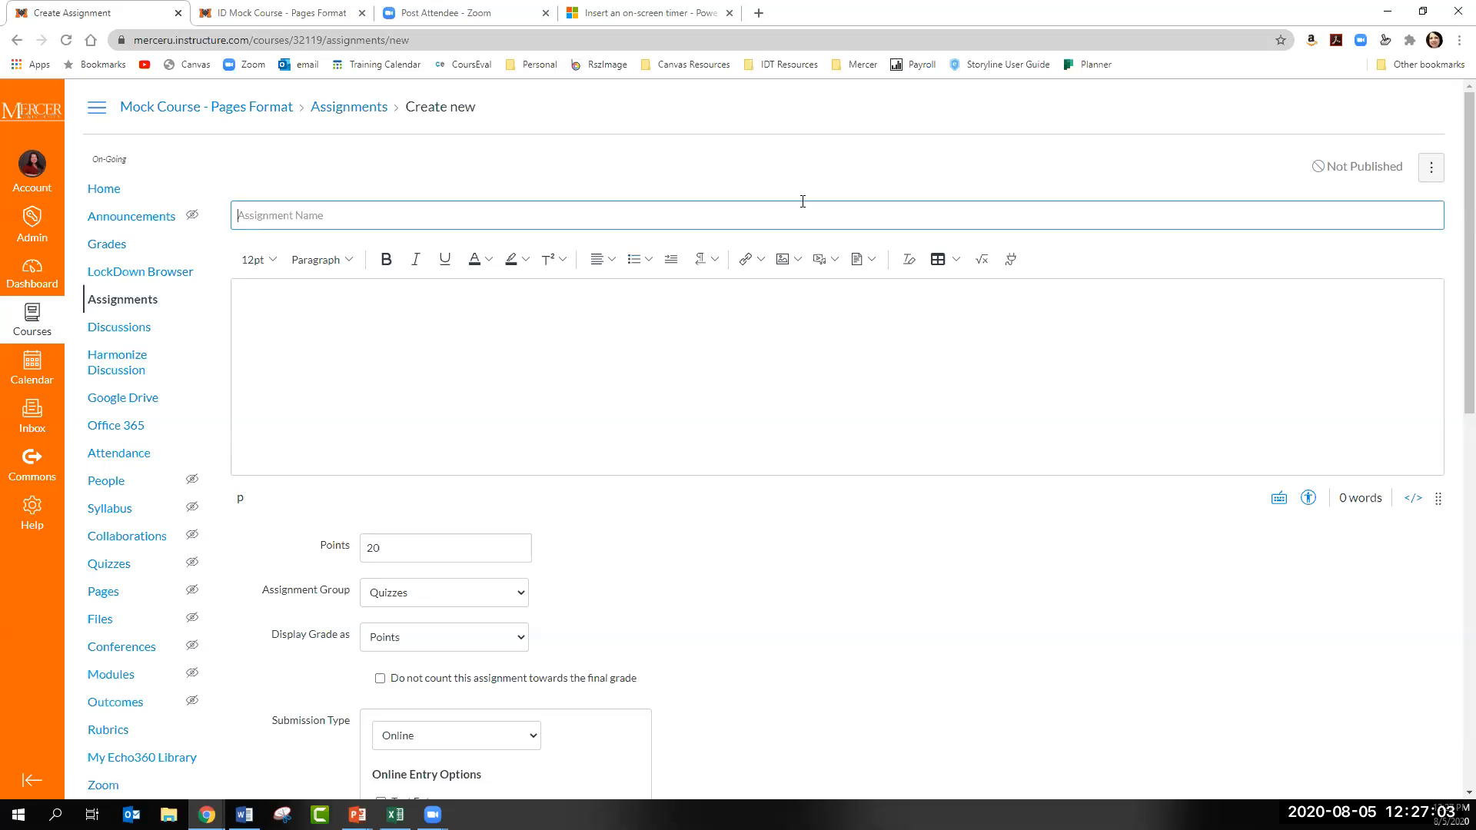
text(Student)
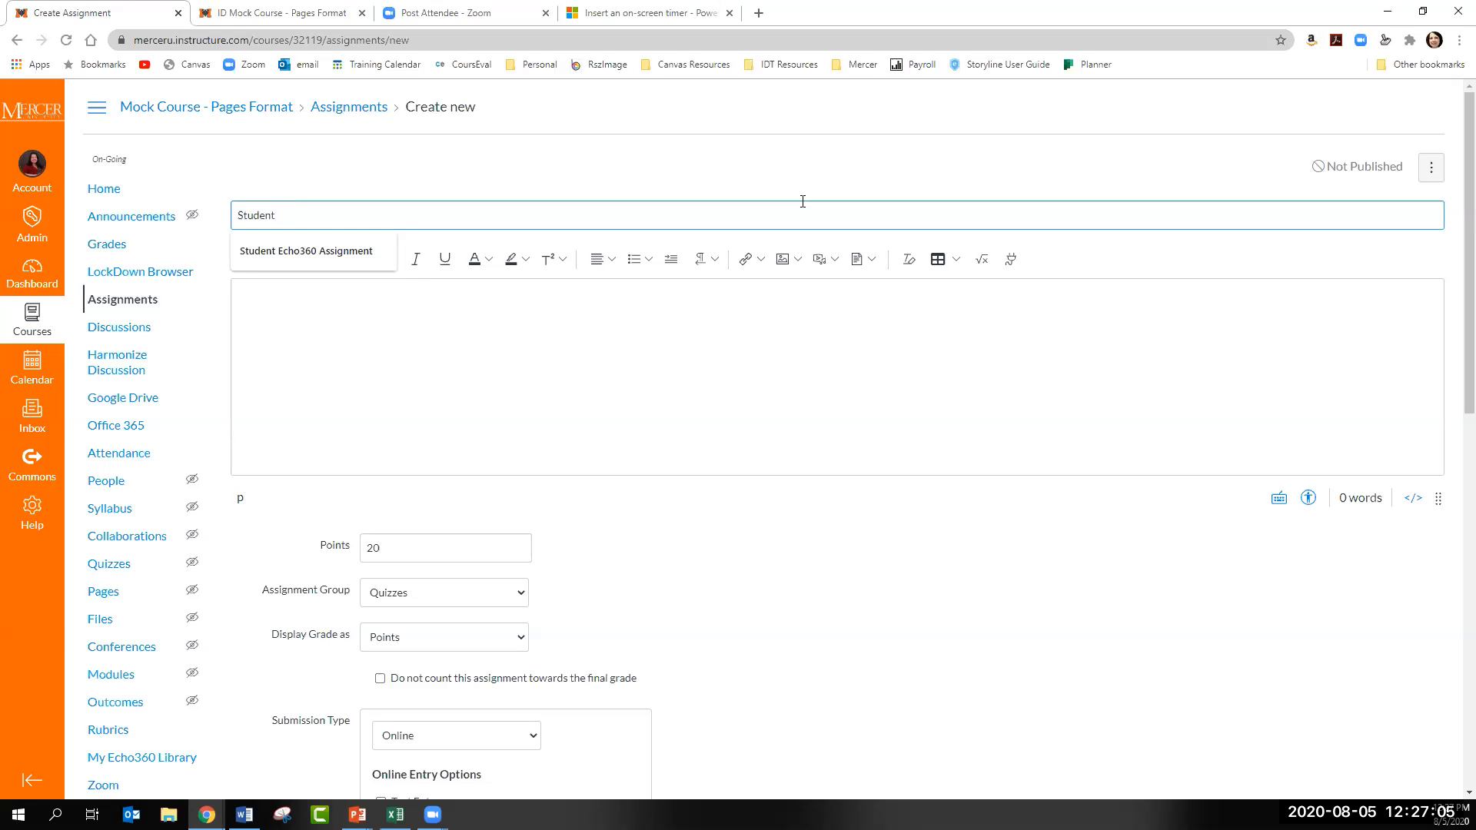
key(Down)
key(Return)
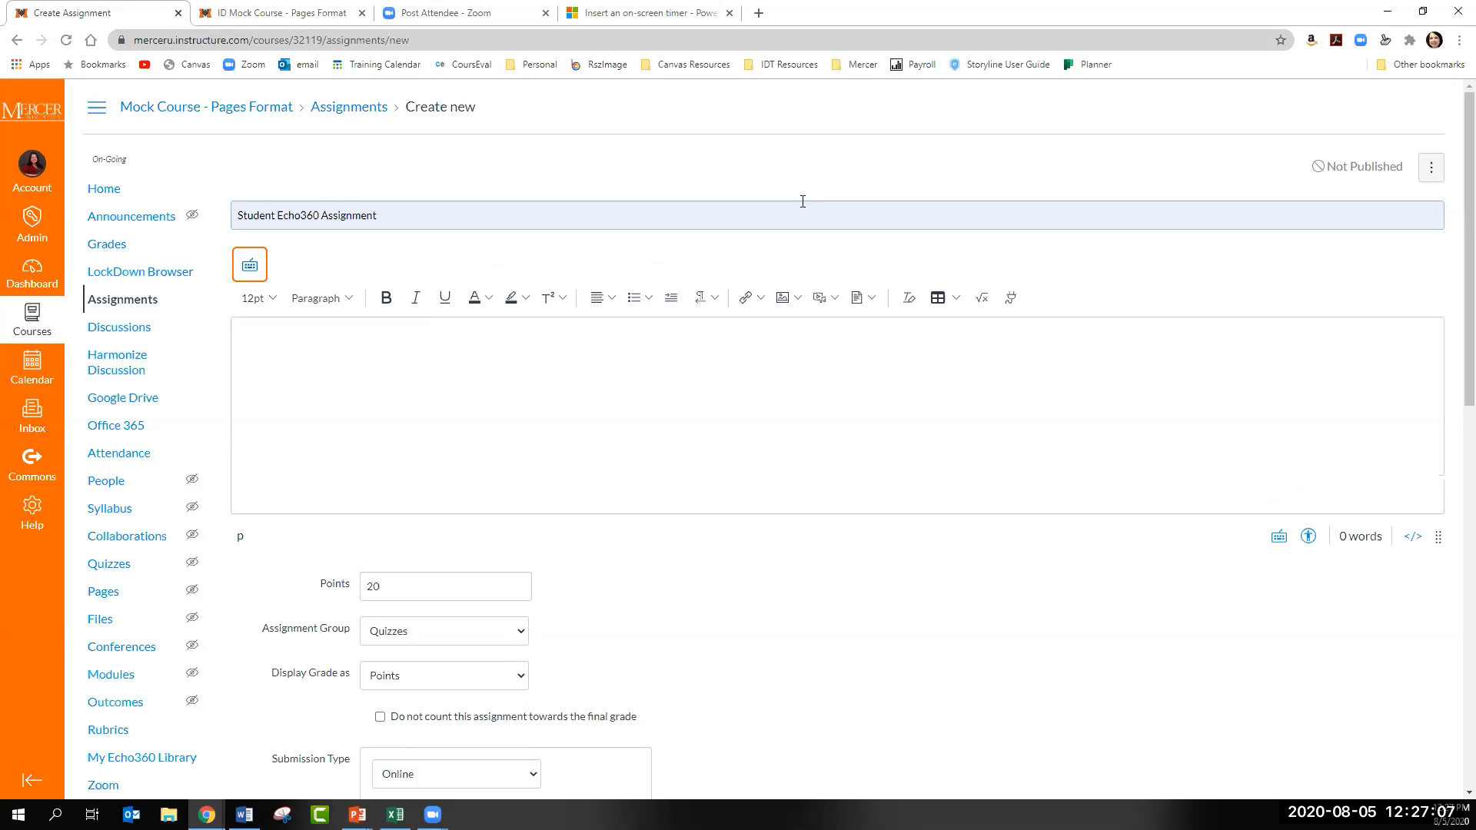
click(470, 403)
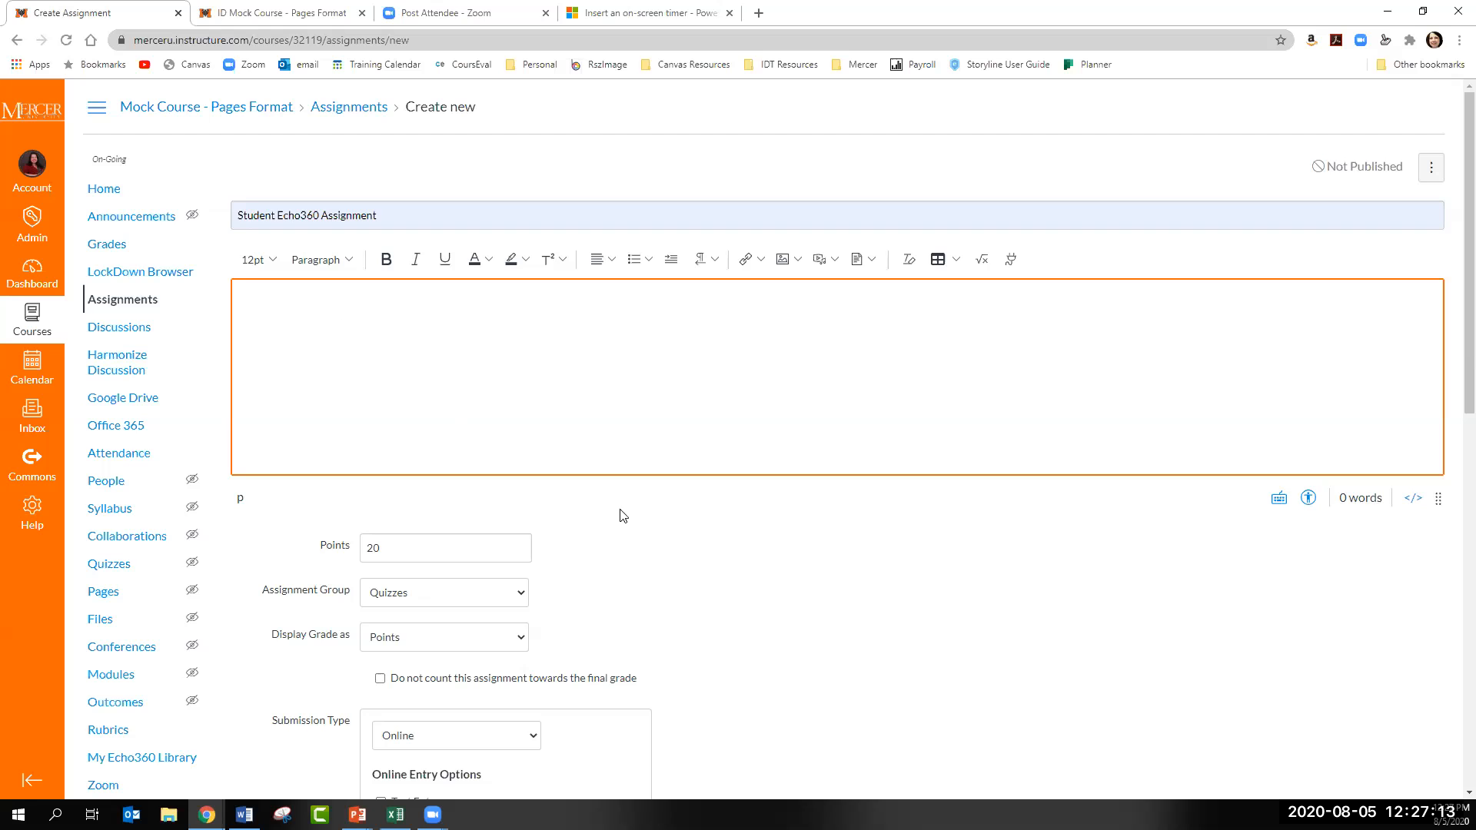
- Set the submission type to Online, review the remaining assignment settings, and save and publish the assignment
scroll(696, 547, down, 3)
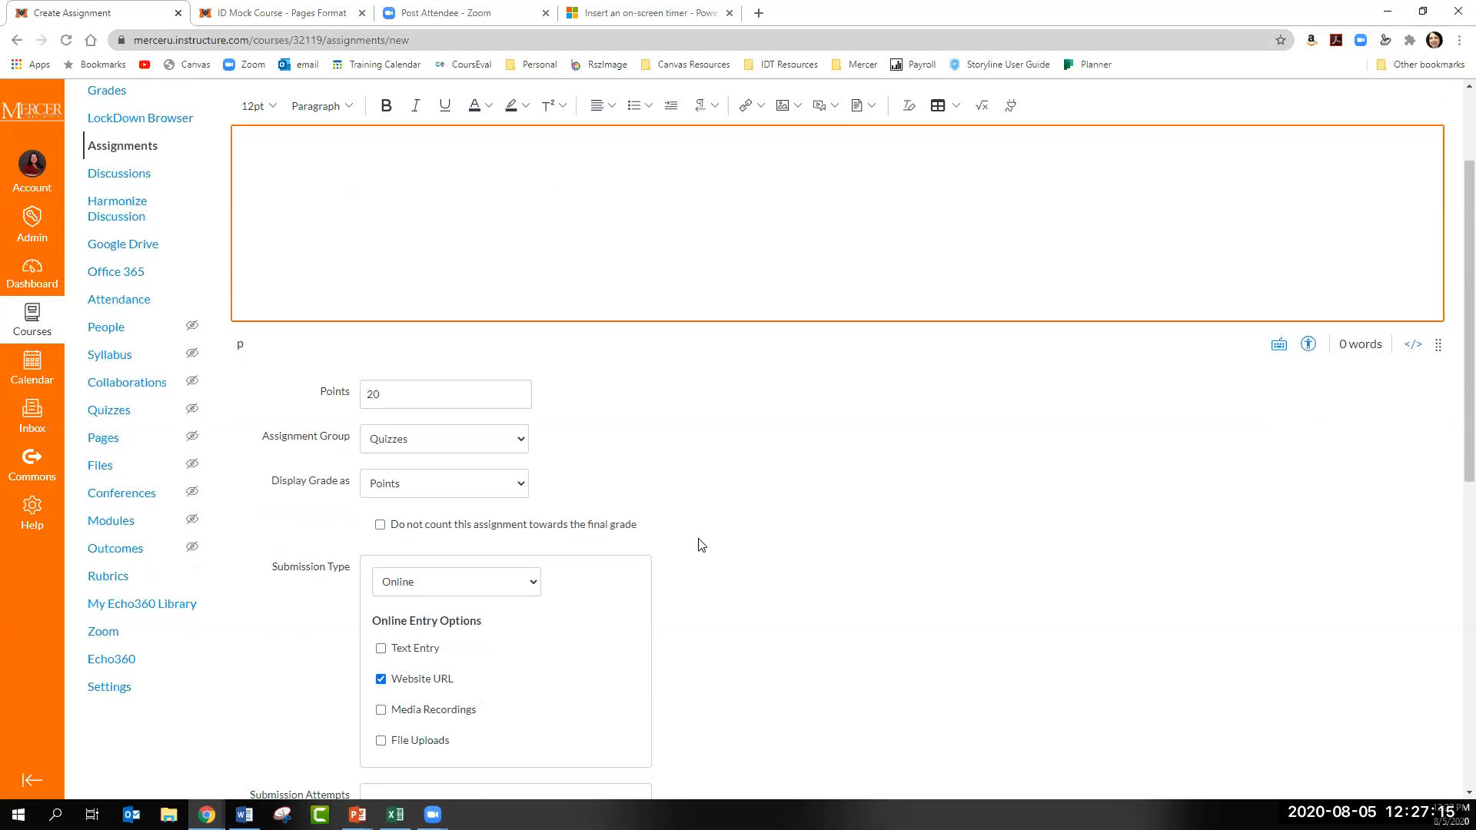
click(456, 509)
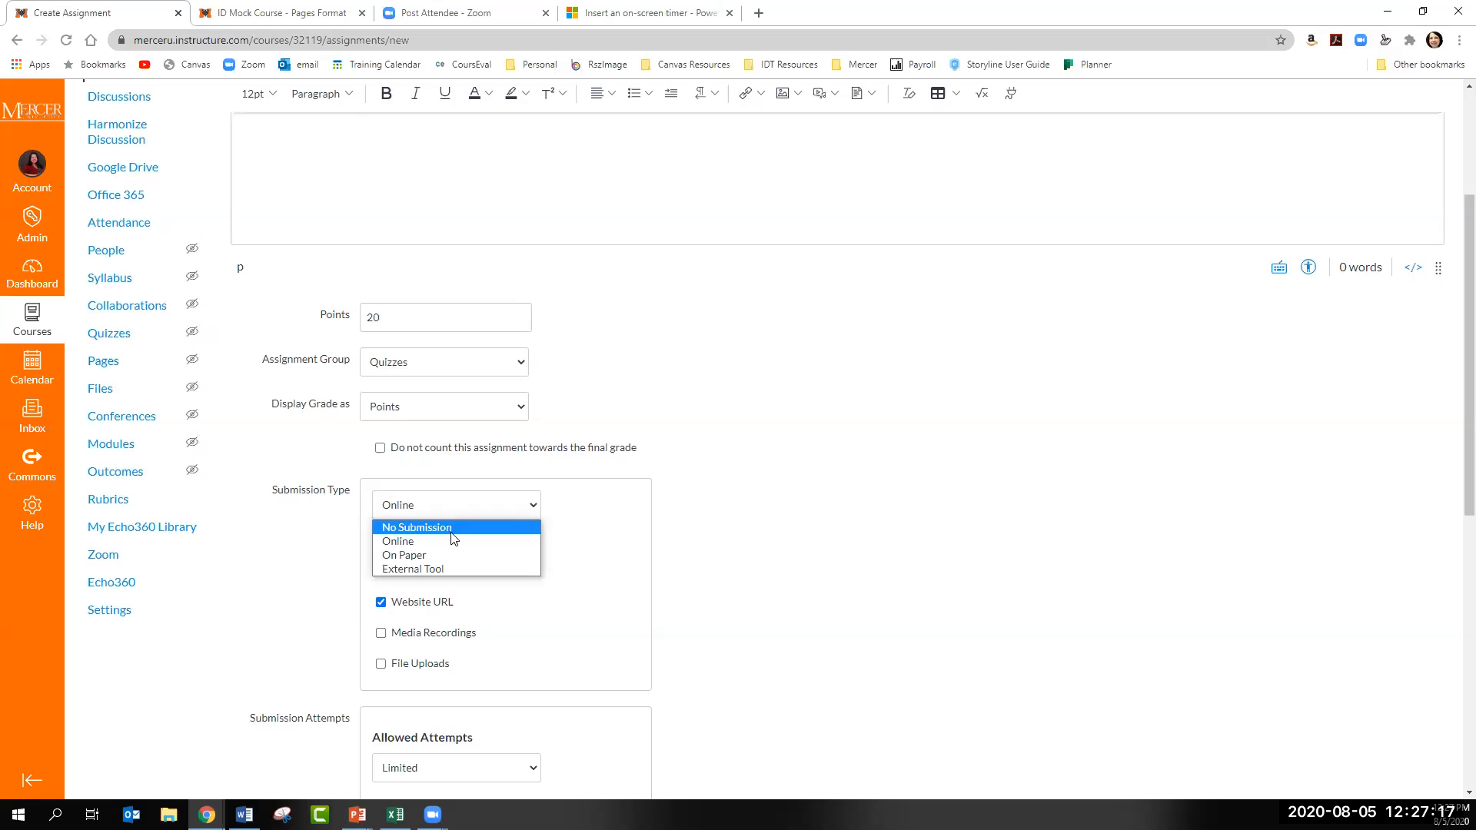
click(449, 542)
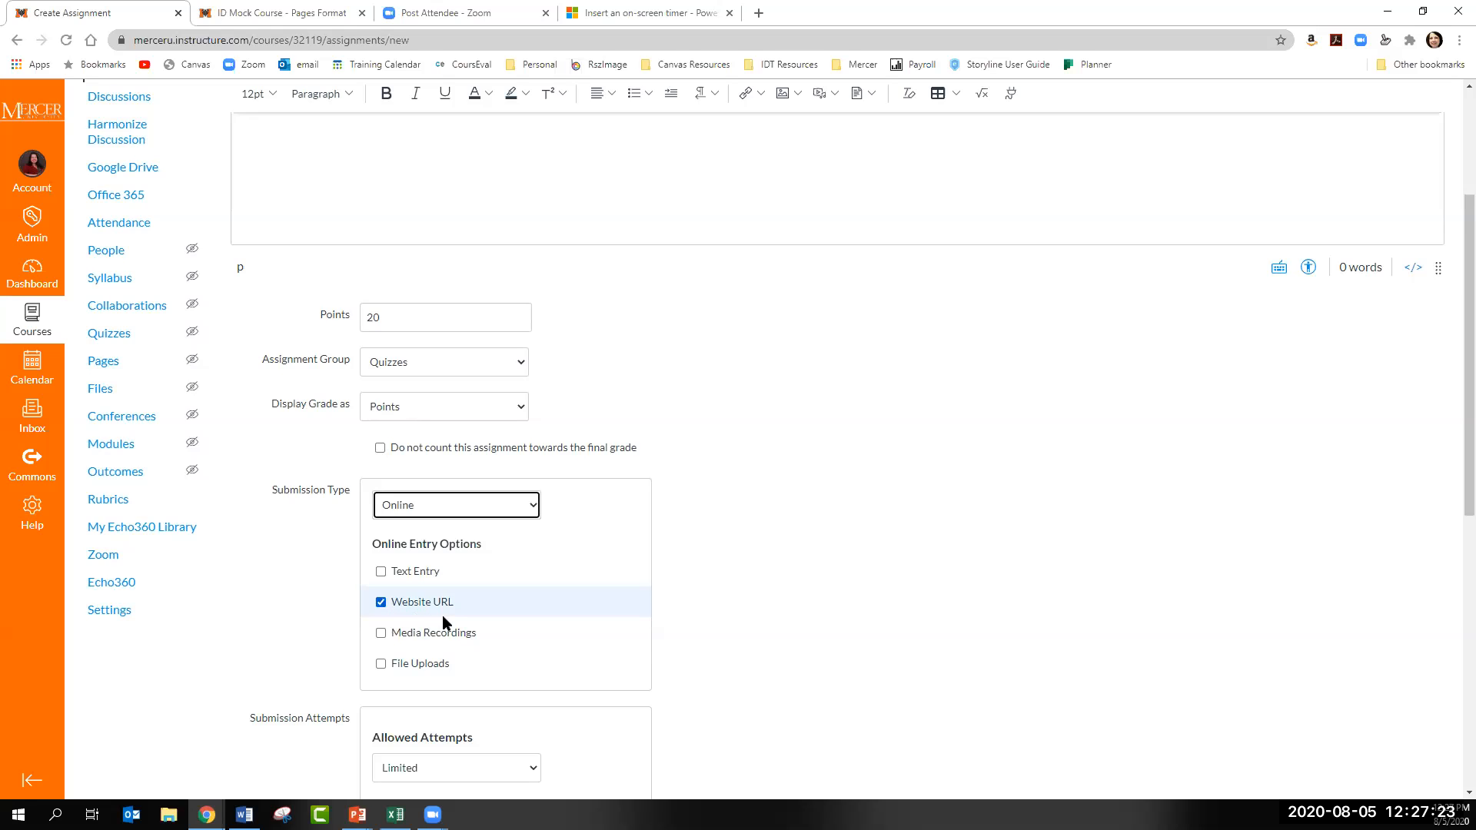
scroll(889, 495, down, 1)
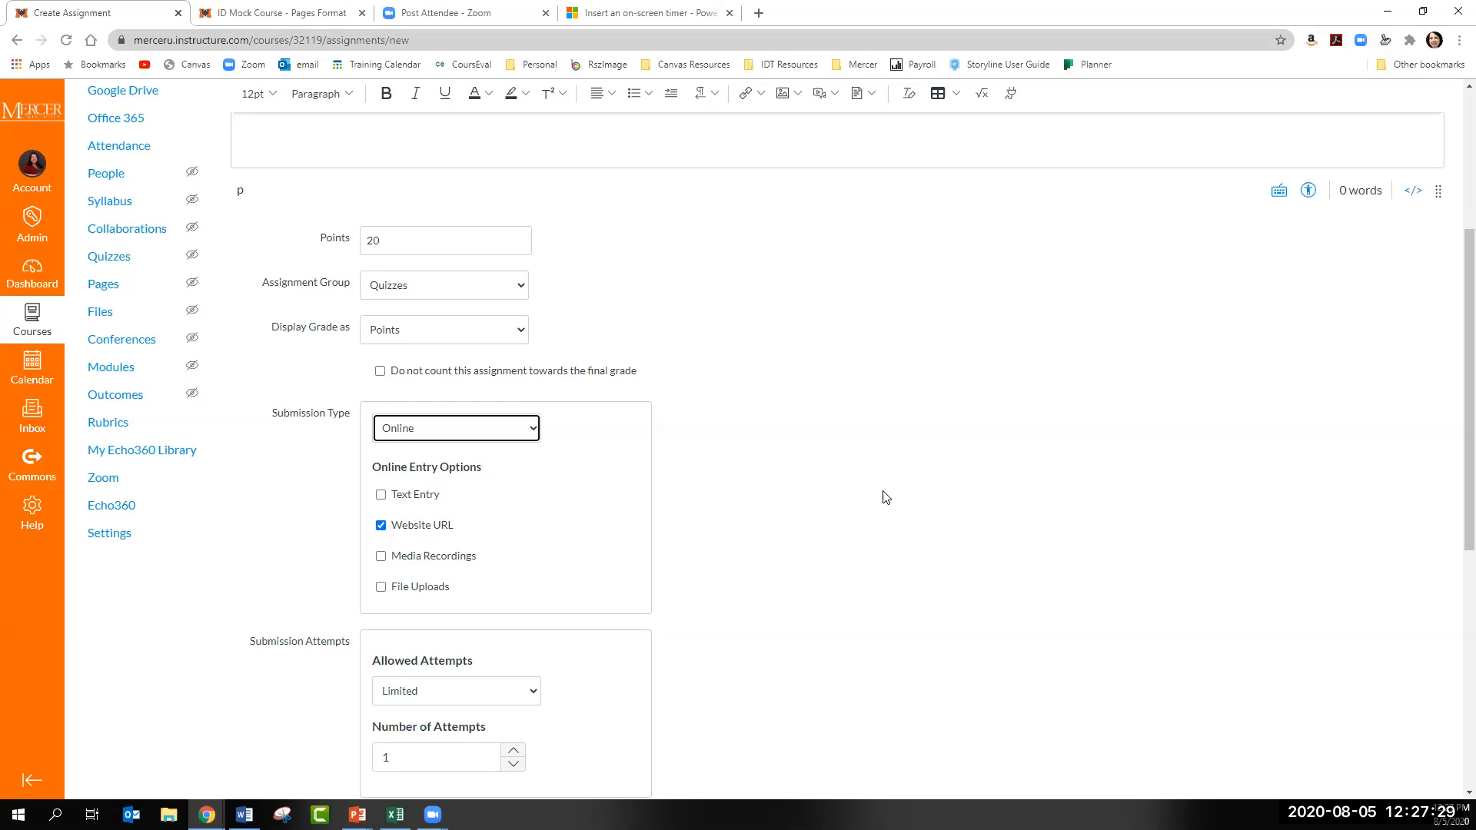
scroll(883, 496, down, 3)
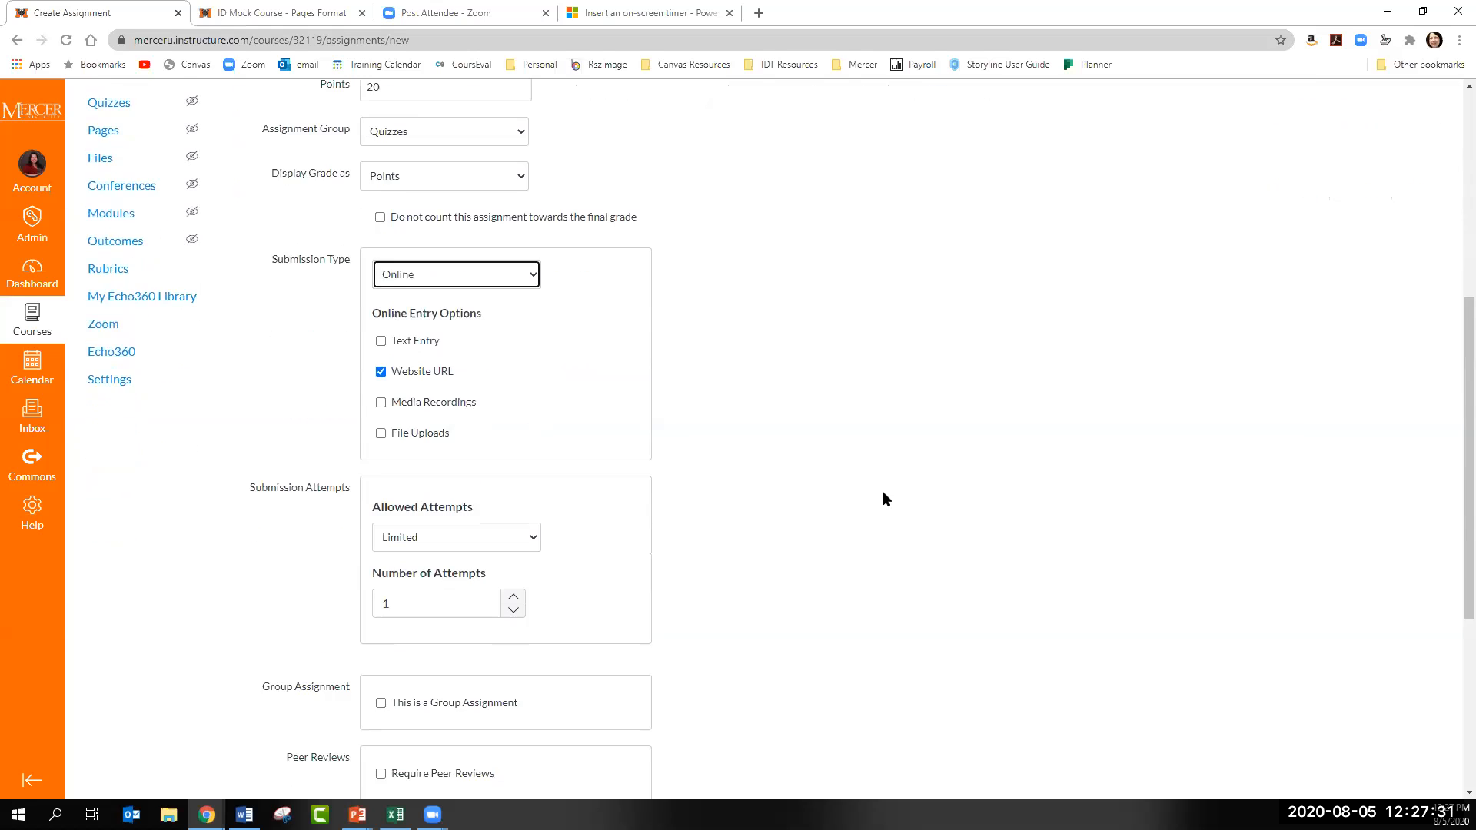
scroll(769, 546, down, 2)
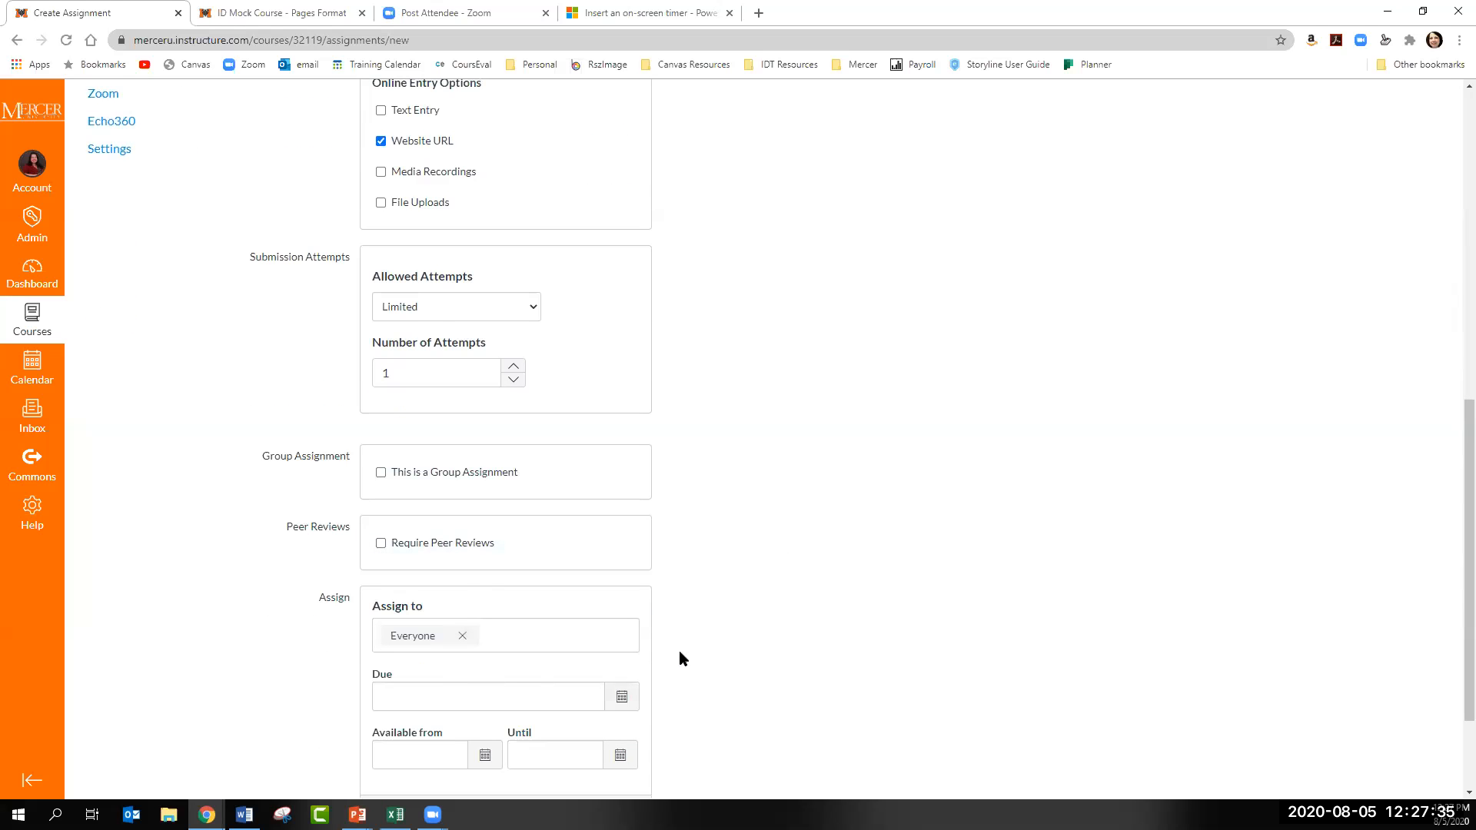
scroll(680, 659, down, 2)
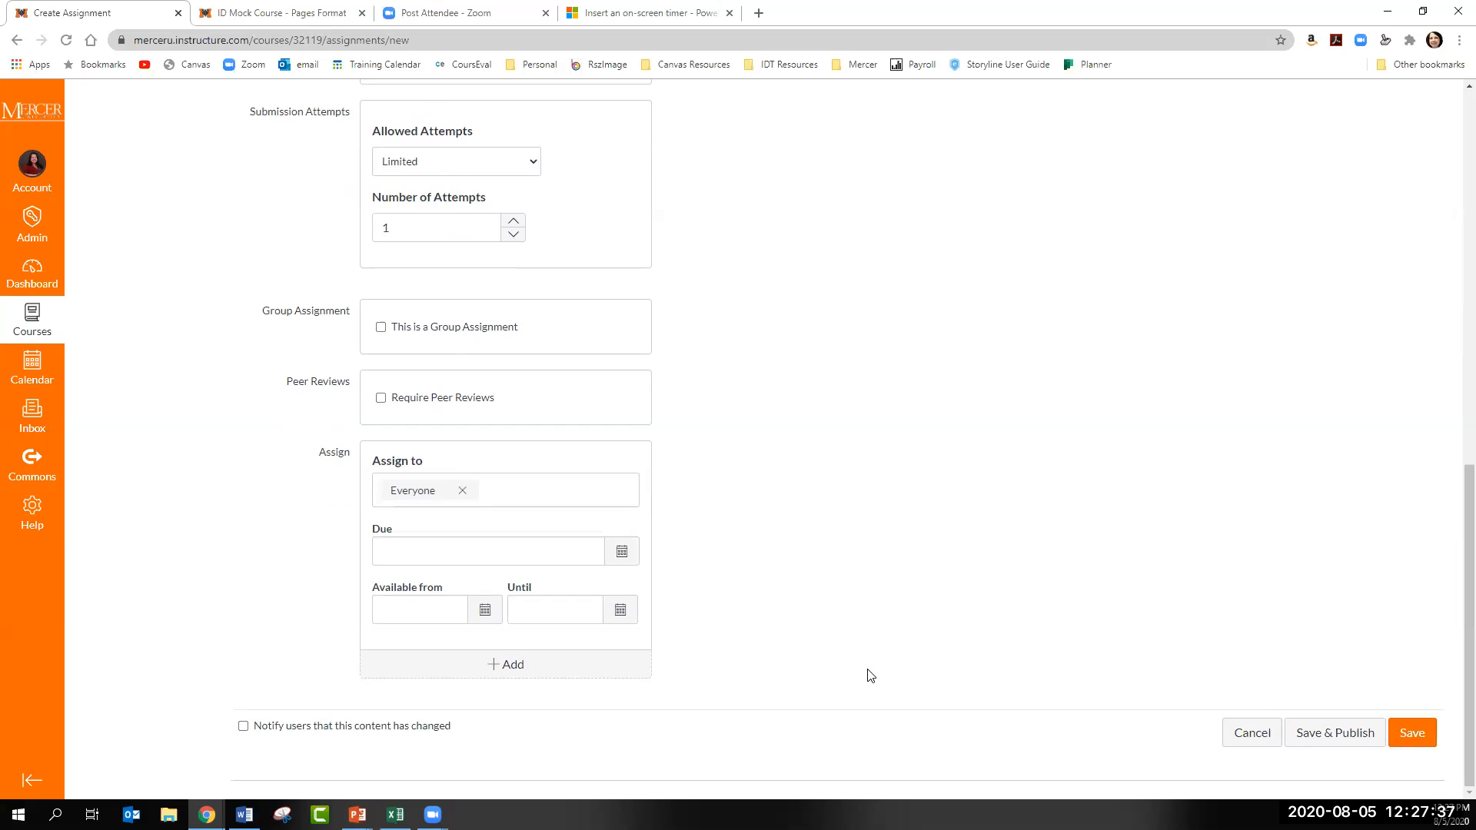
click(1314, 732)
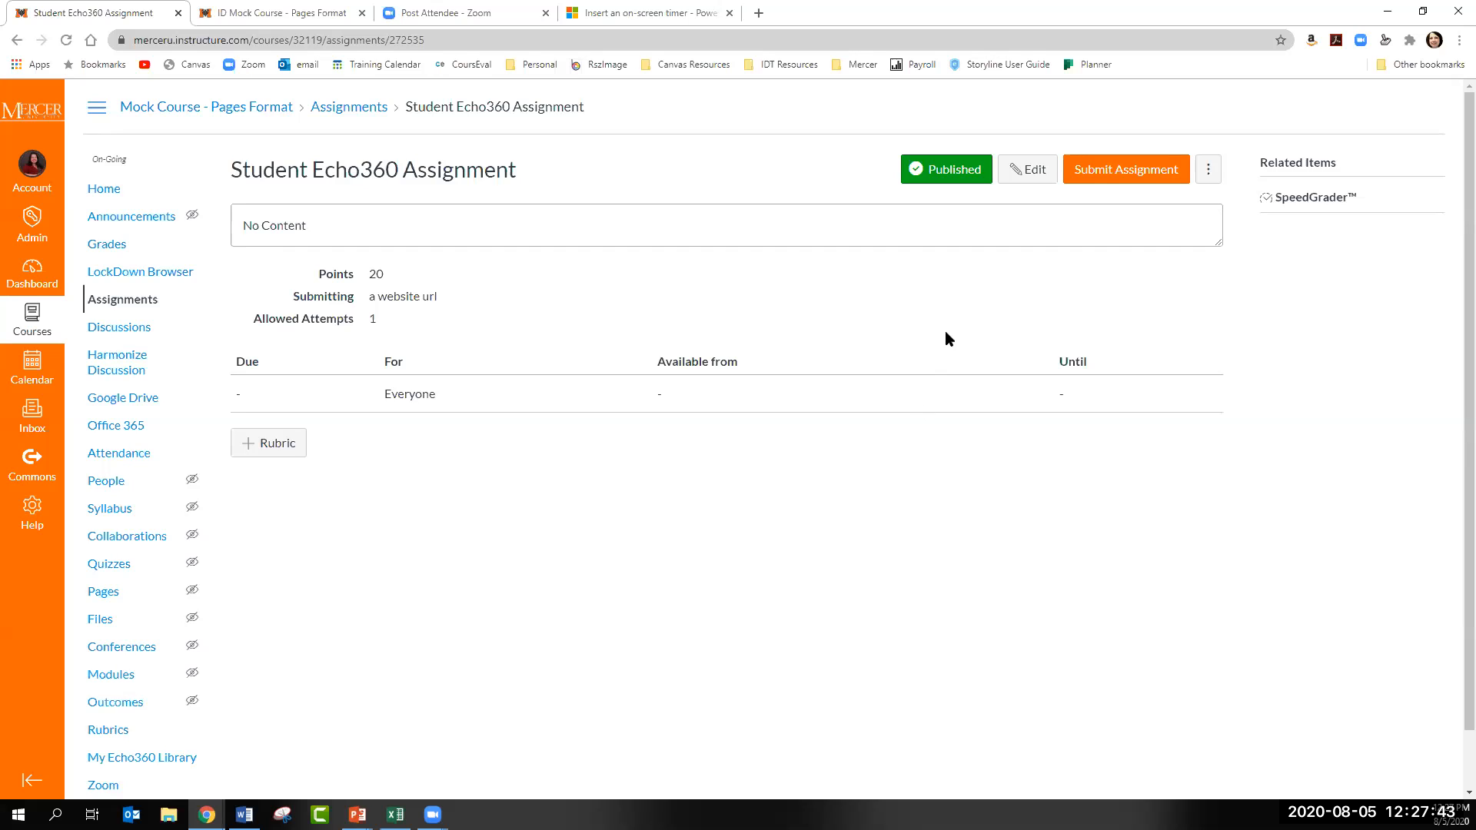
- Start a submission for the new assignment and insert the ADDIE vs. SAM video through Echo360 Homework Embed
click(1121, 180)
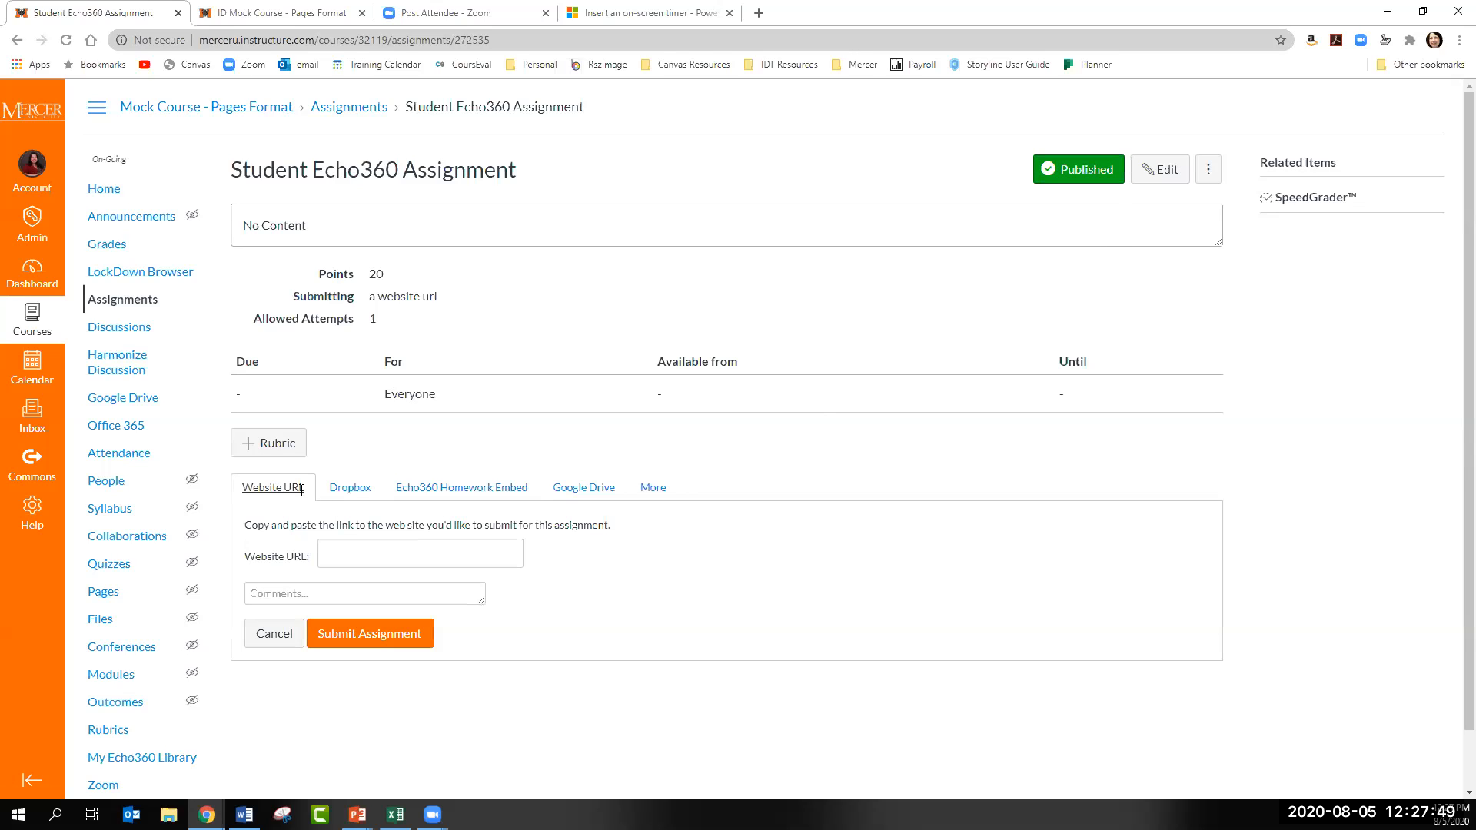
click(485, 496)
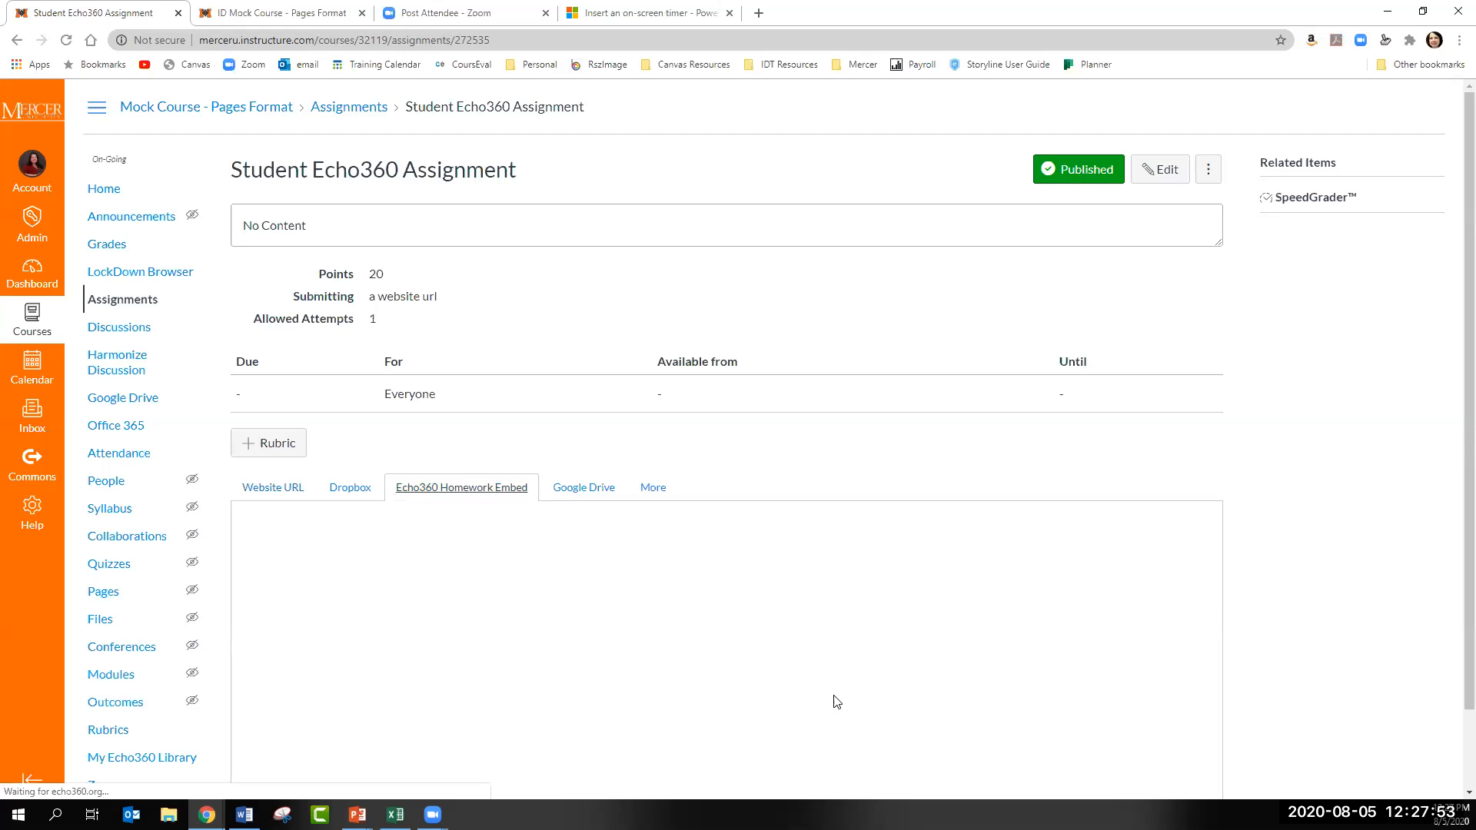
scroll(1151, 635, down, 1)
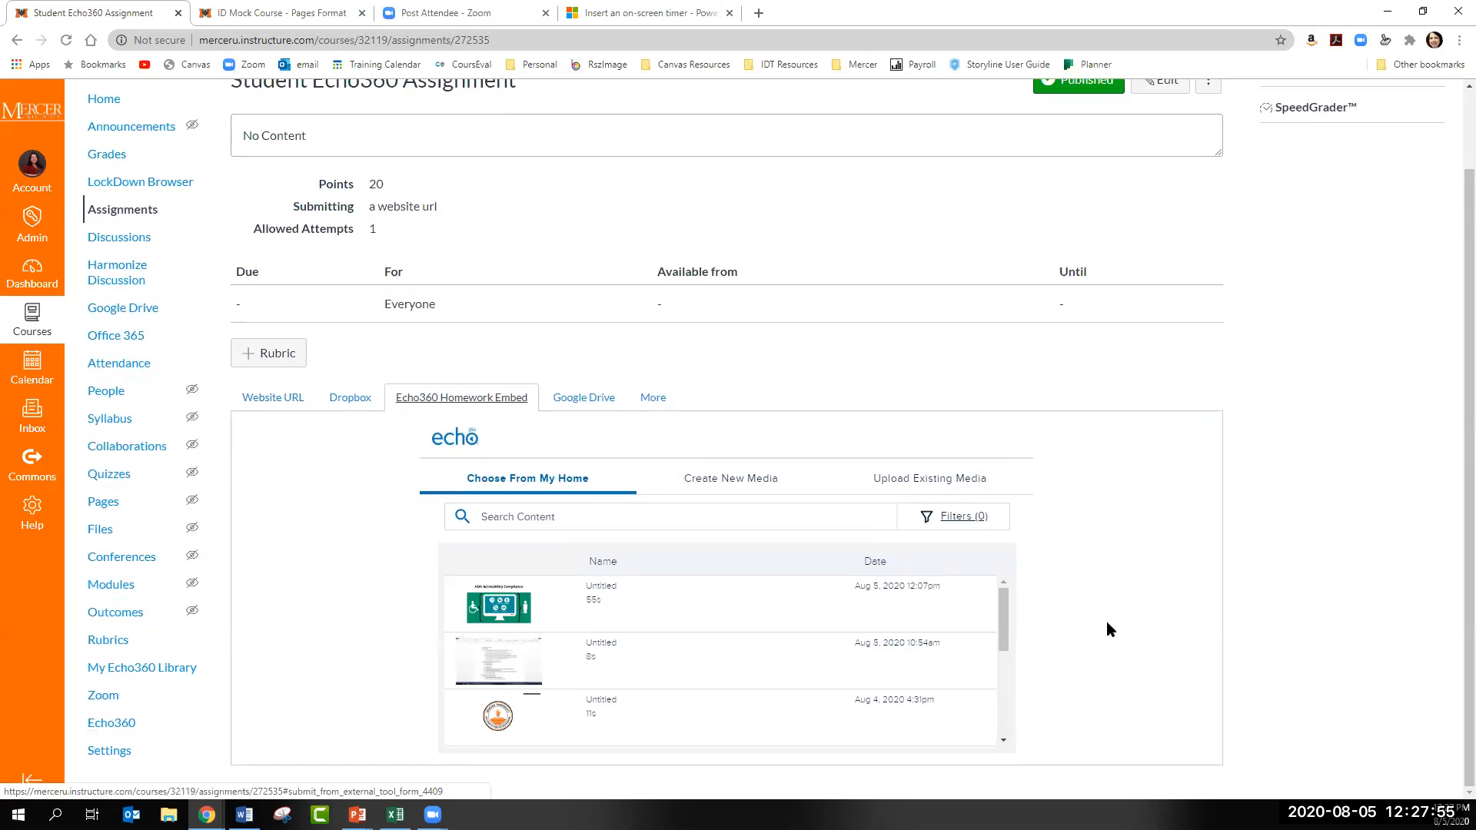
scroll(624, 658, down, 3)
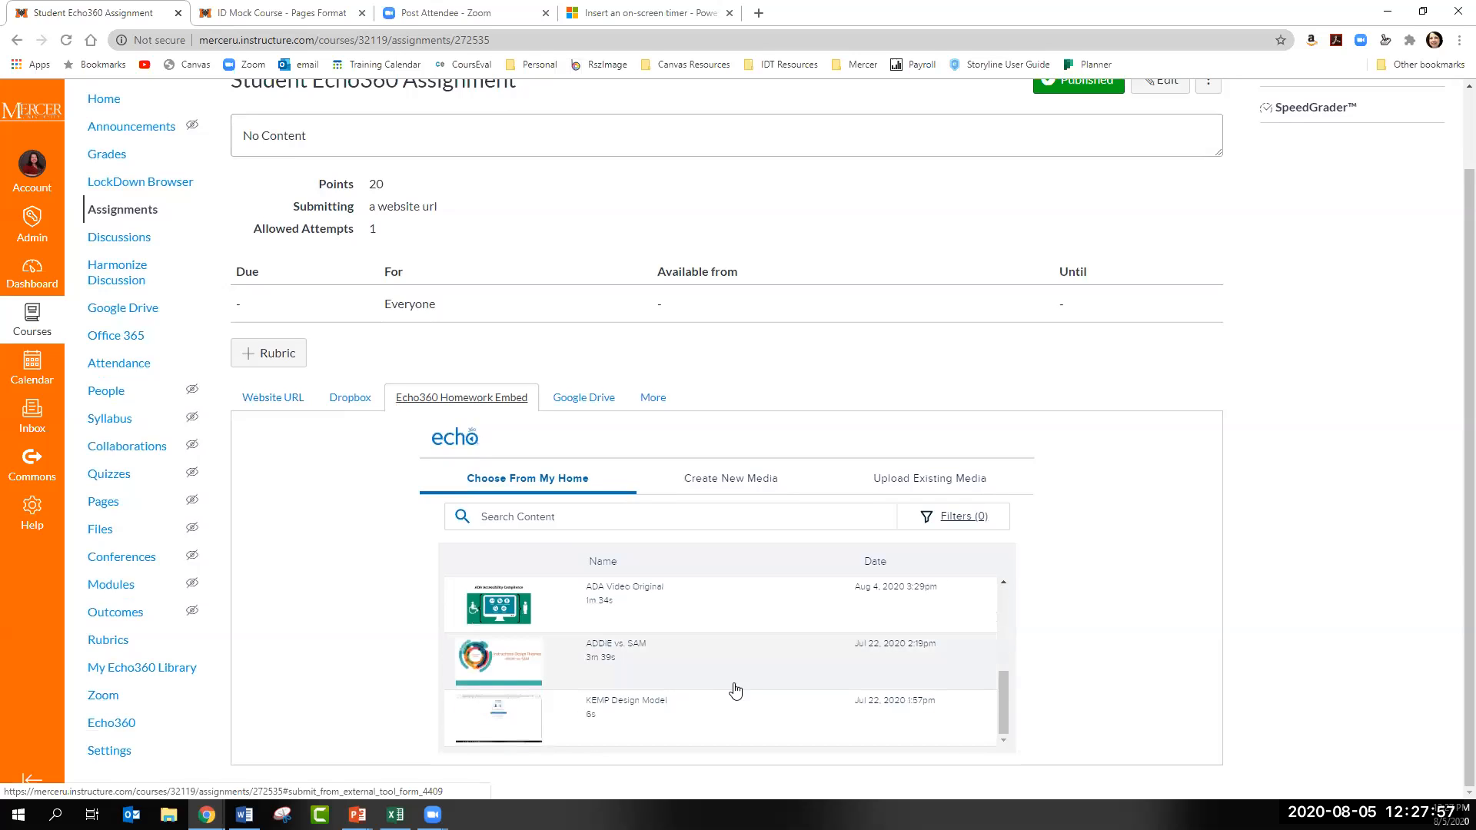
click(699, 649)
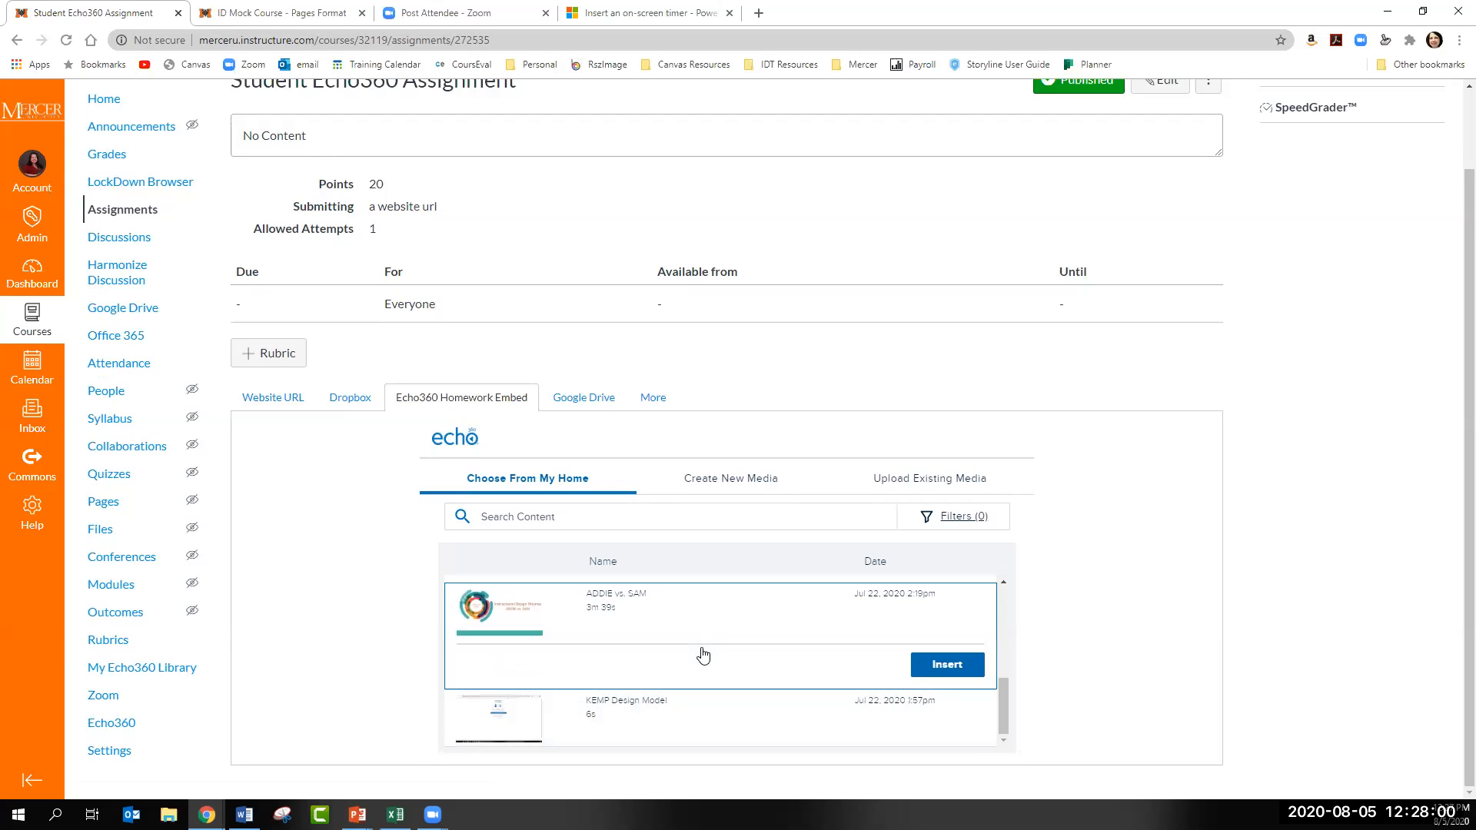
click(945, 668)
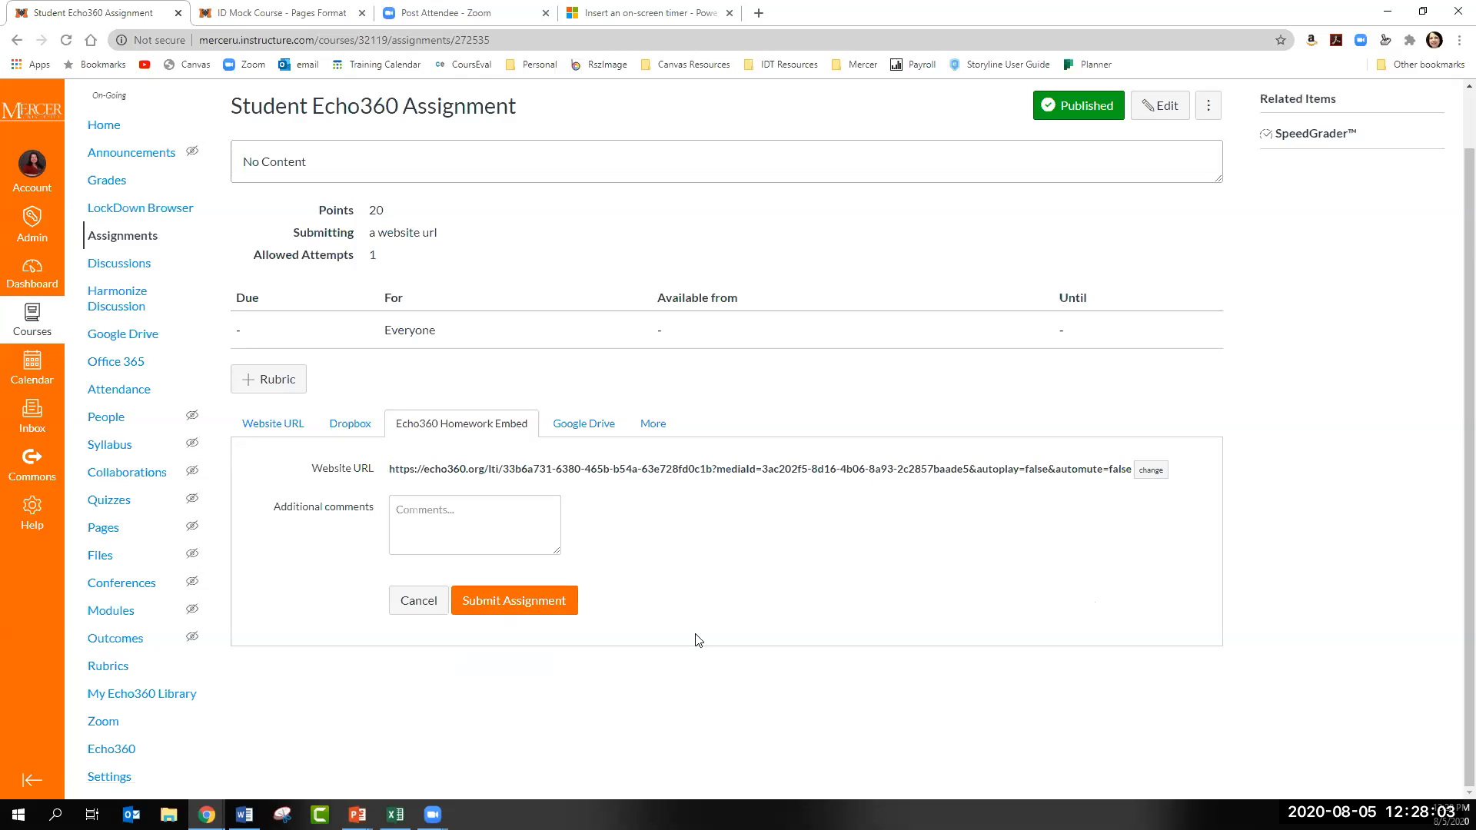
- Submit the inserted Echo360 video as the submission for Student Echo360 Assignment
click(546, 603)
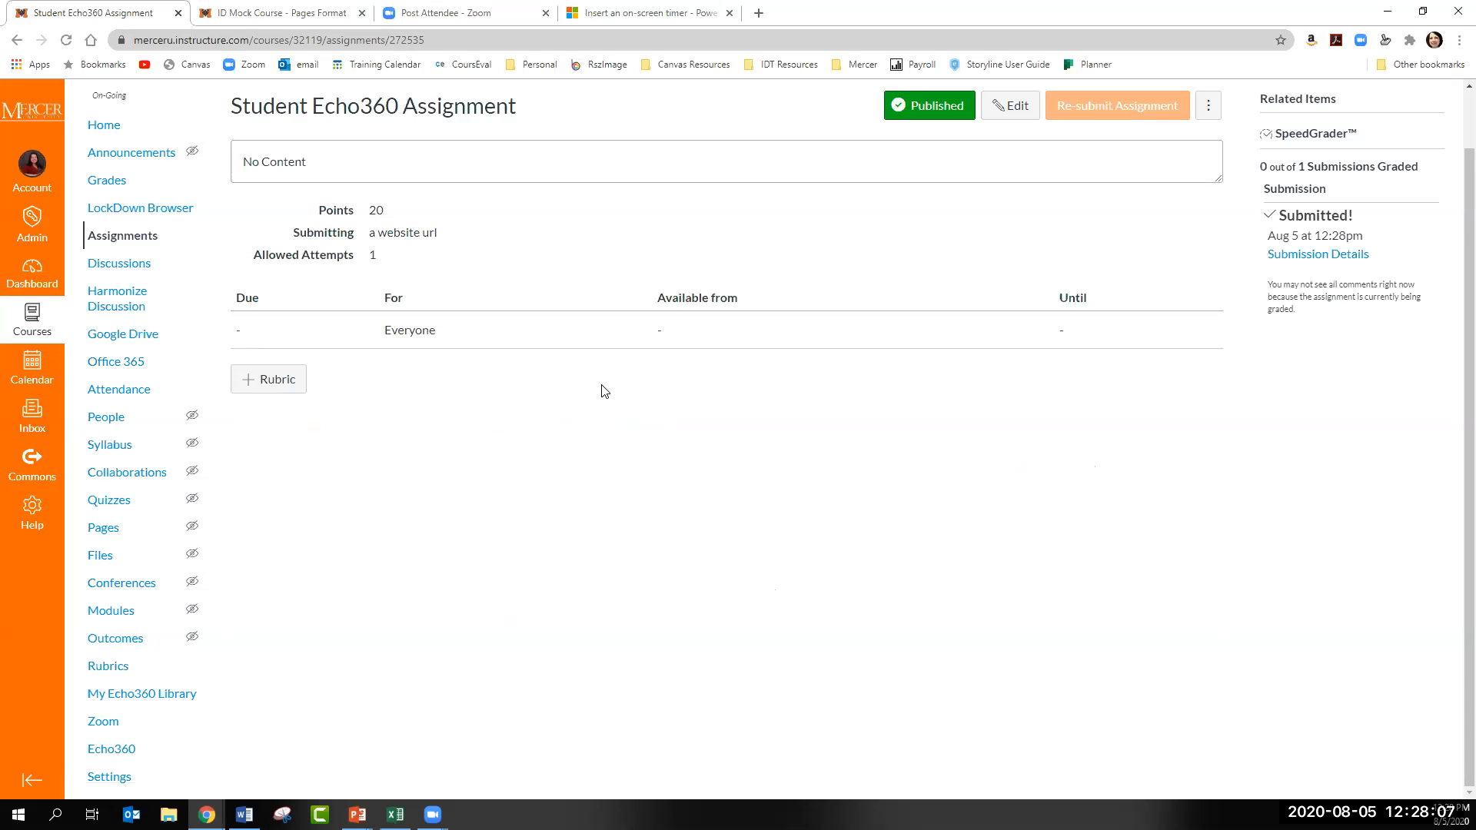
scroll(592, 389, up, 1)
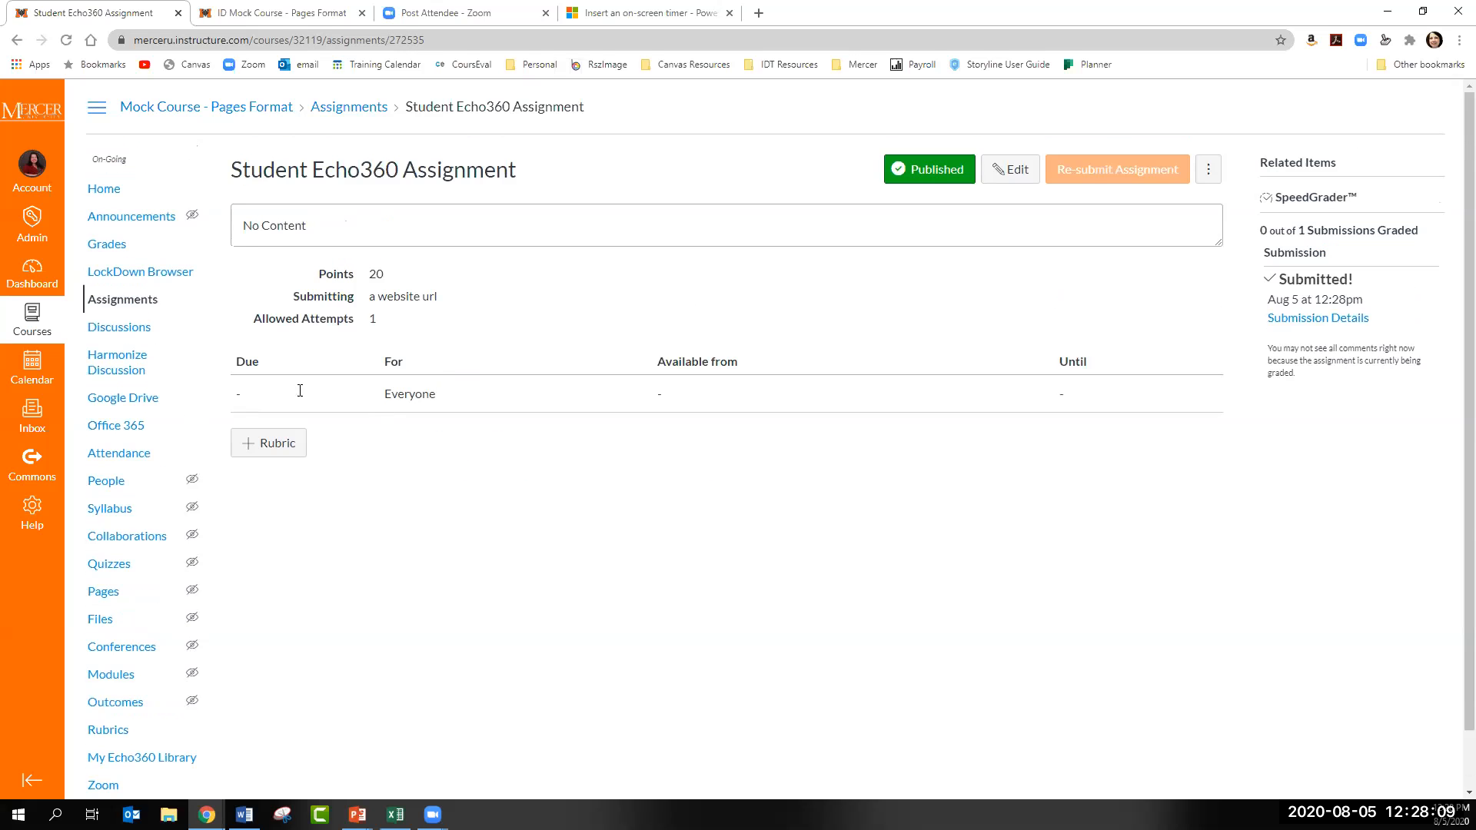
- View the student's Student Echo360 Assignment submission in SpeedGrader from the course gradebook, and return to the Mock Course - Pages Format home page
click(106, 254)
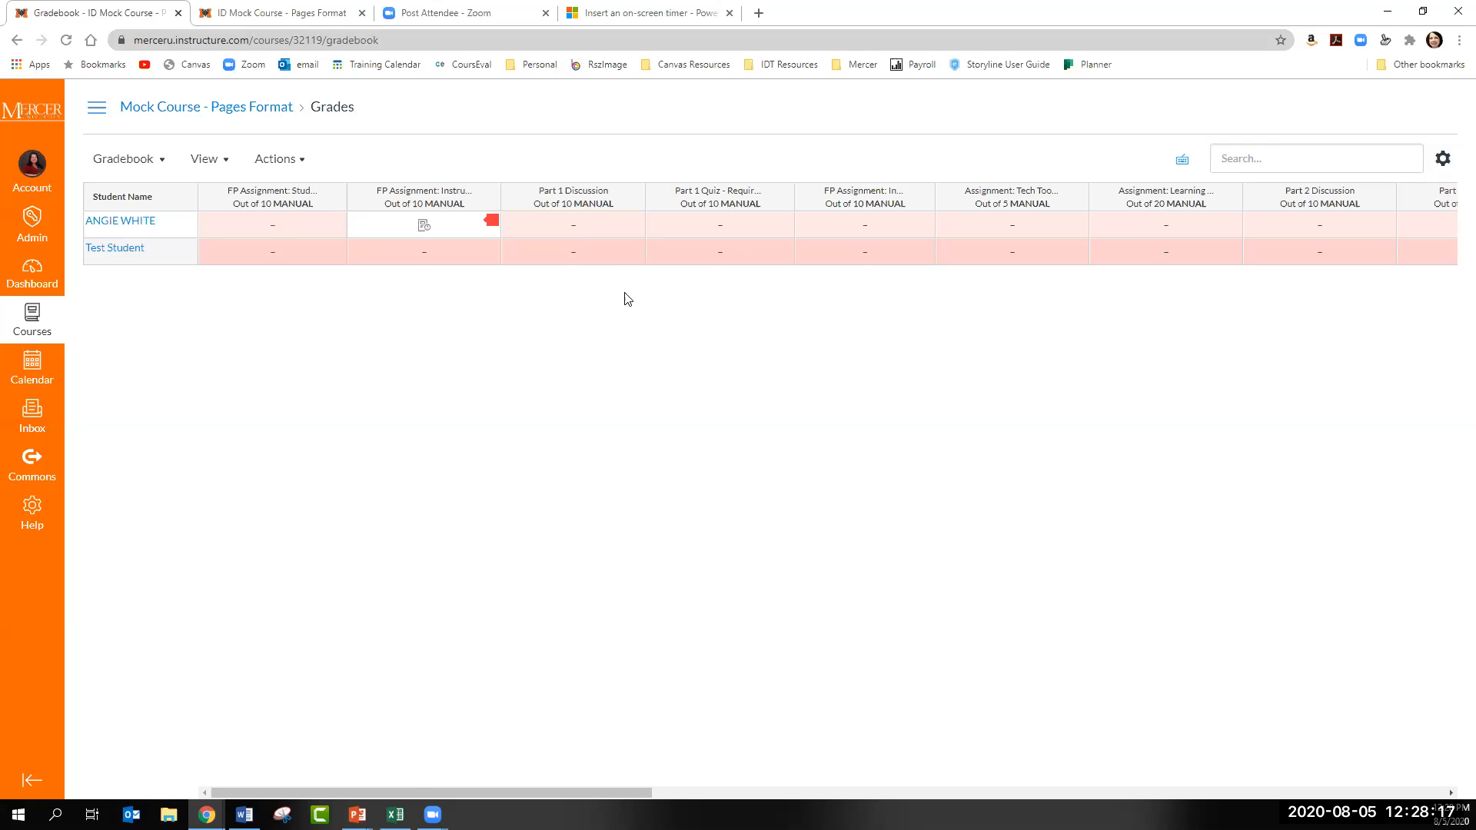
drag(441, 792, 1244, 792)
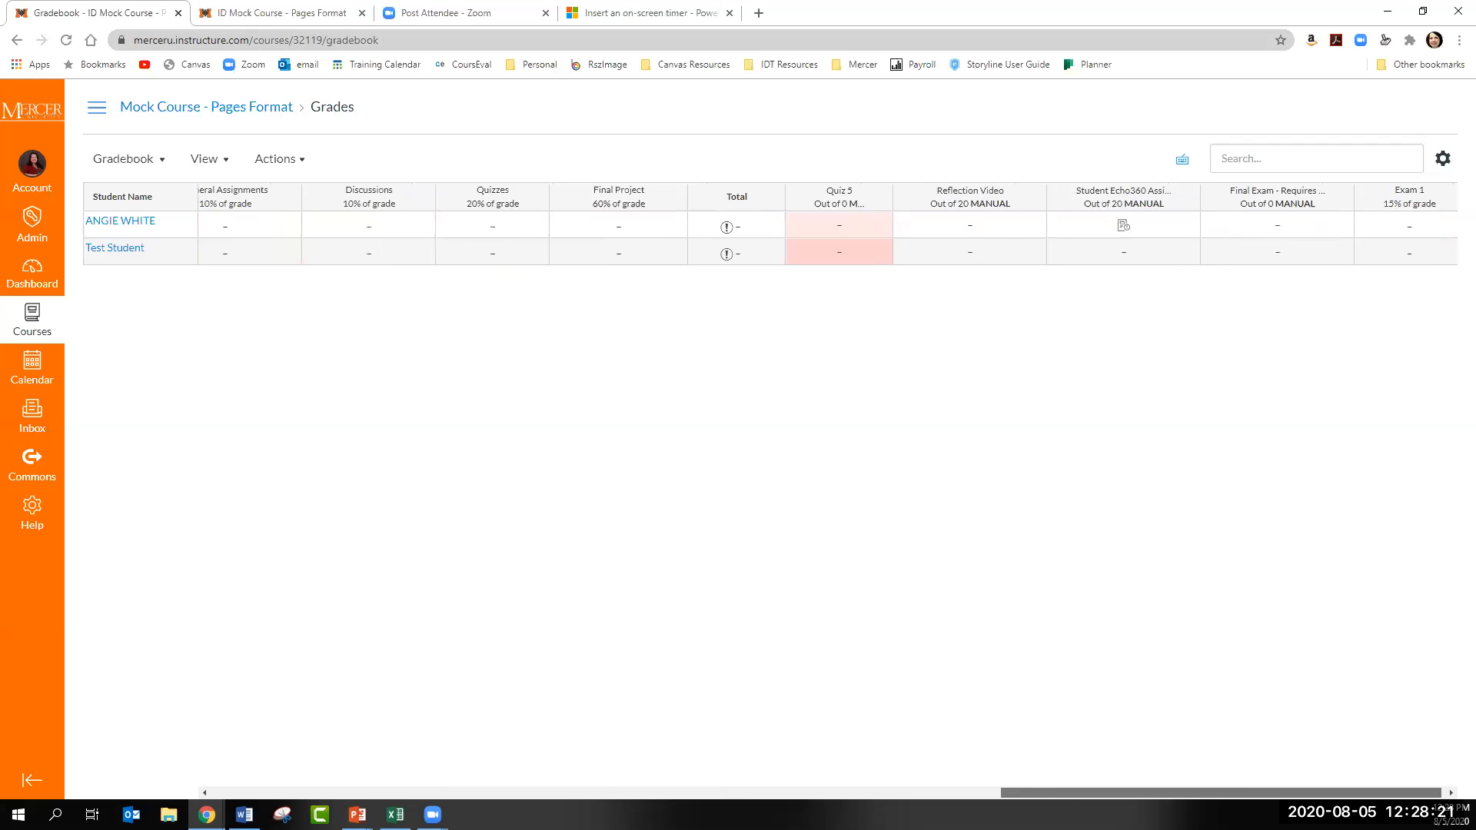
click(1138, 231)
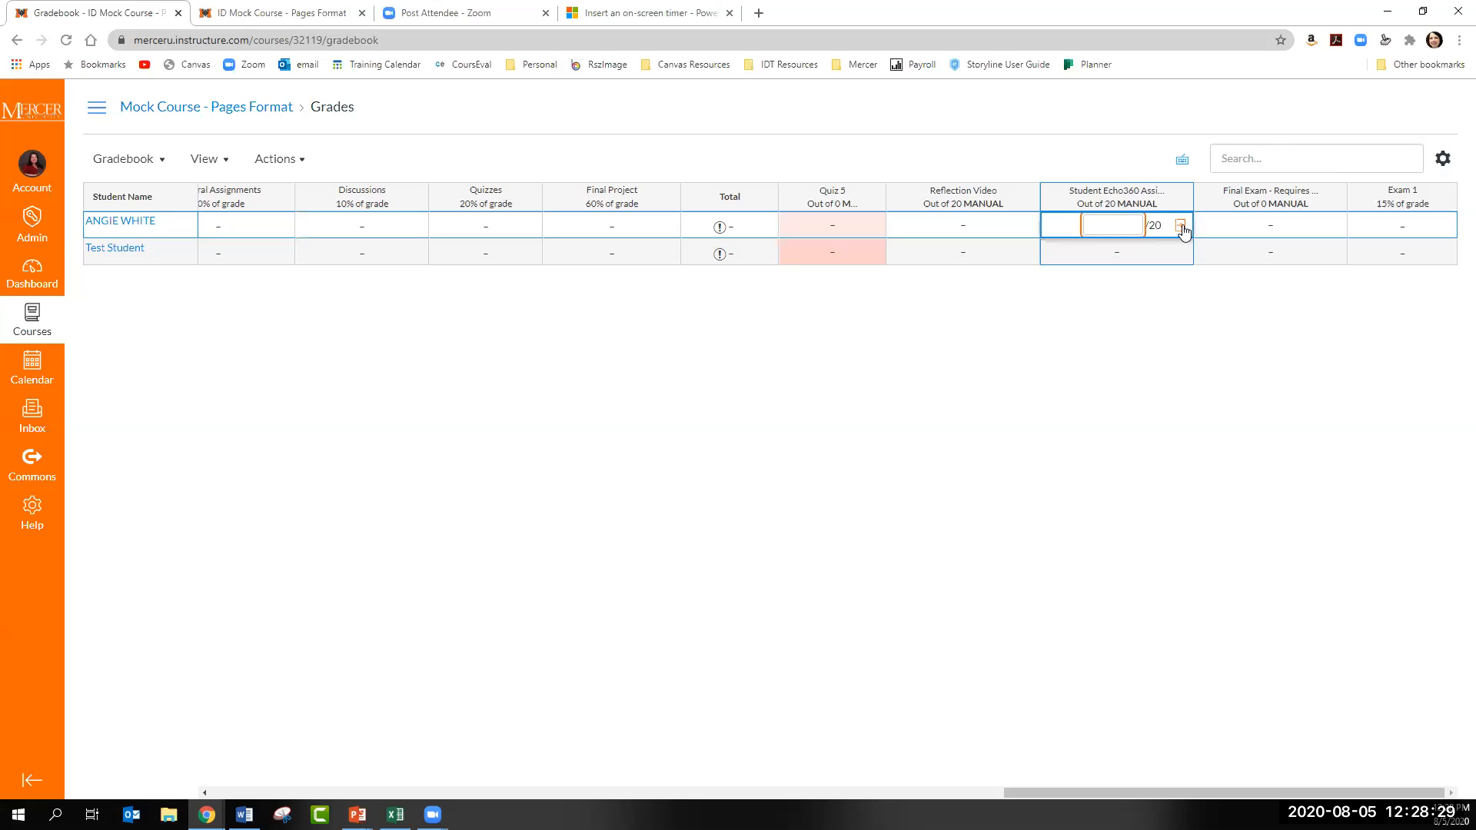
click(1181, 226)
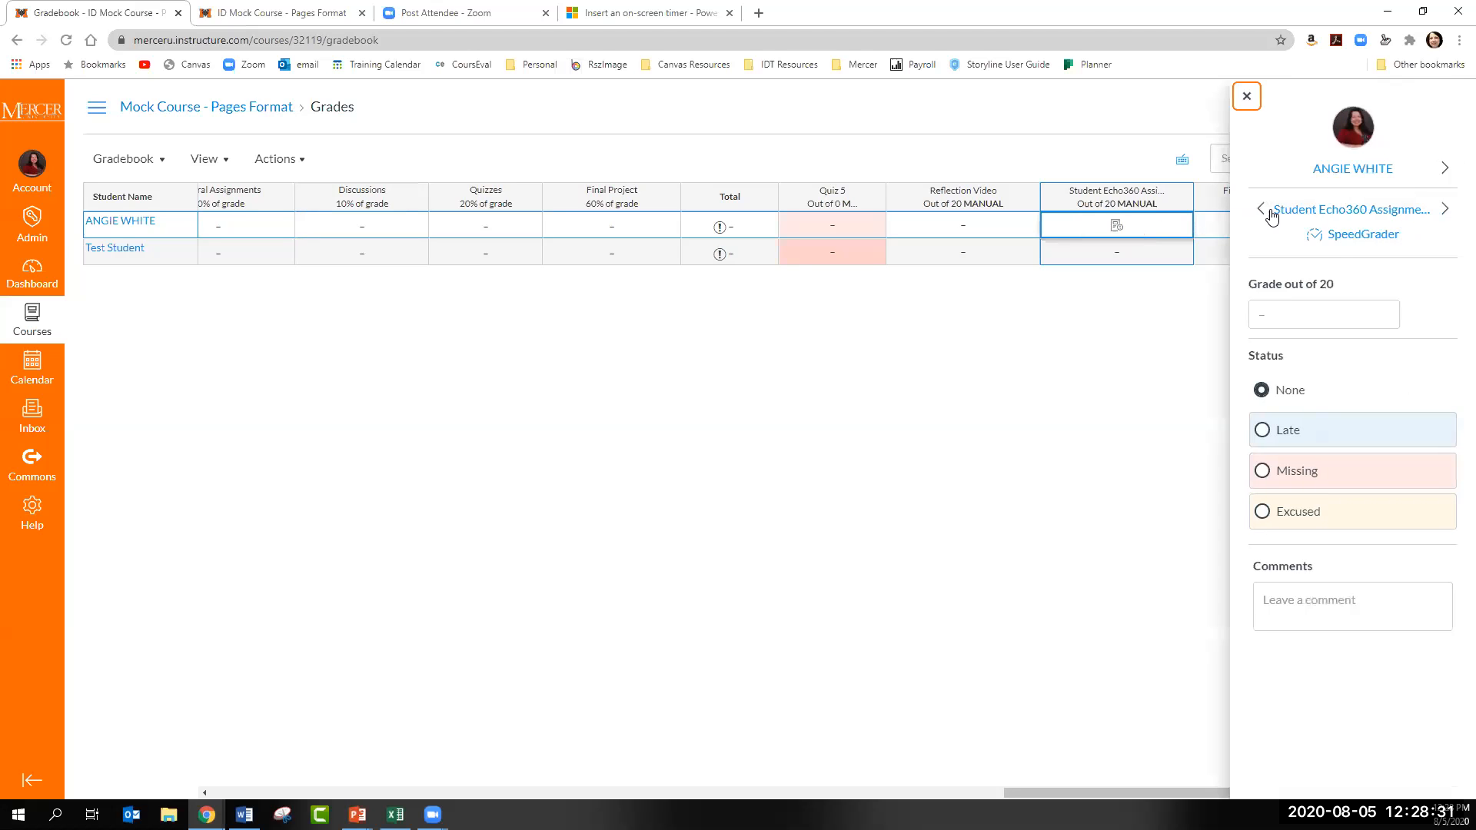
click(1338, 241)
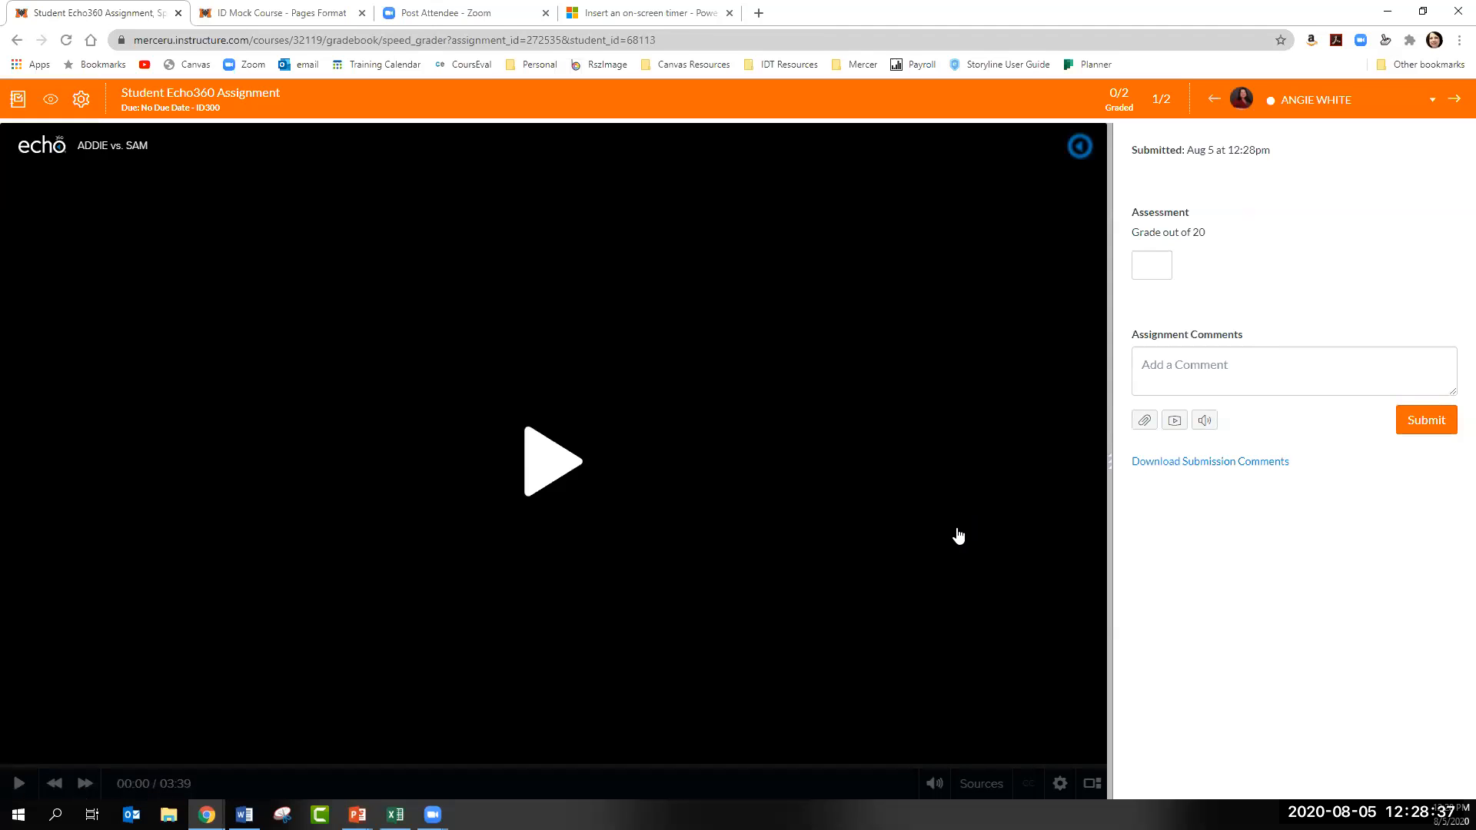
click(19, 41)
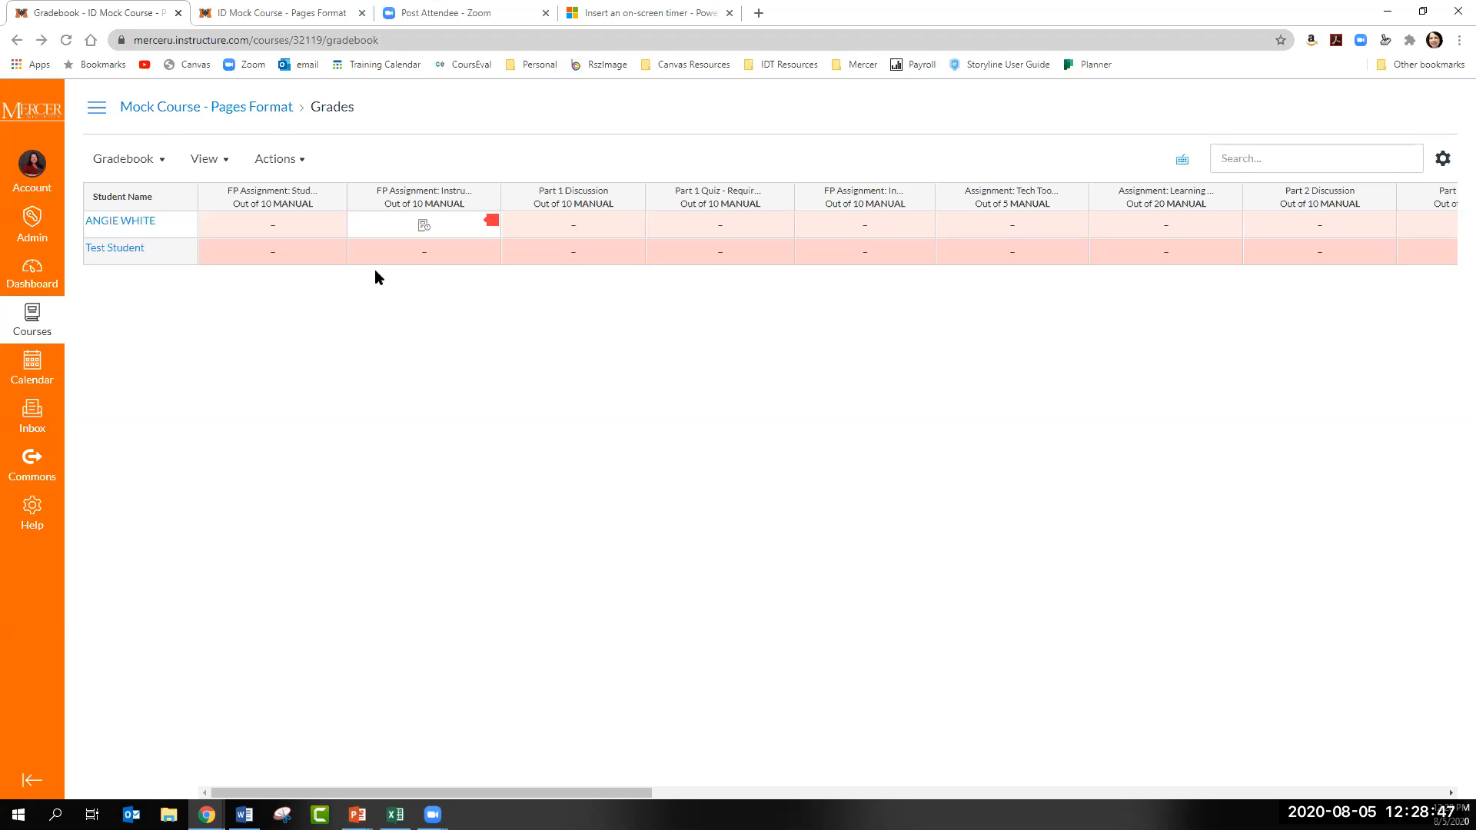
click(267, 120)
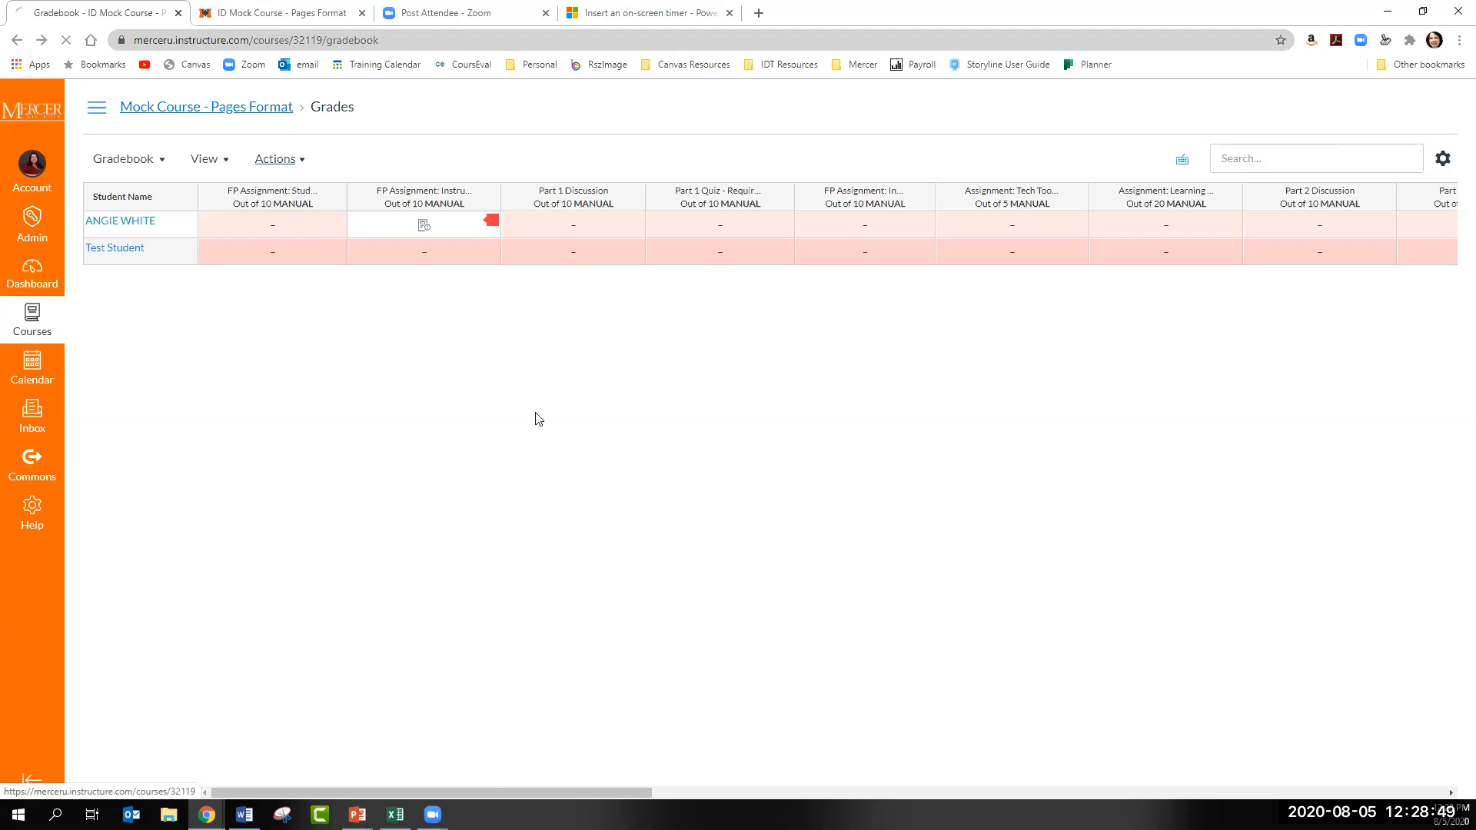